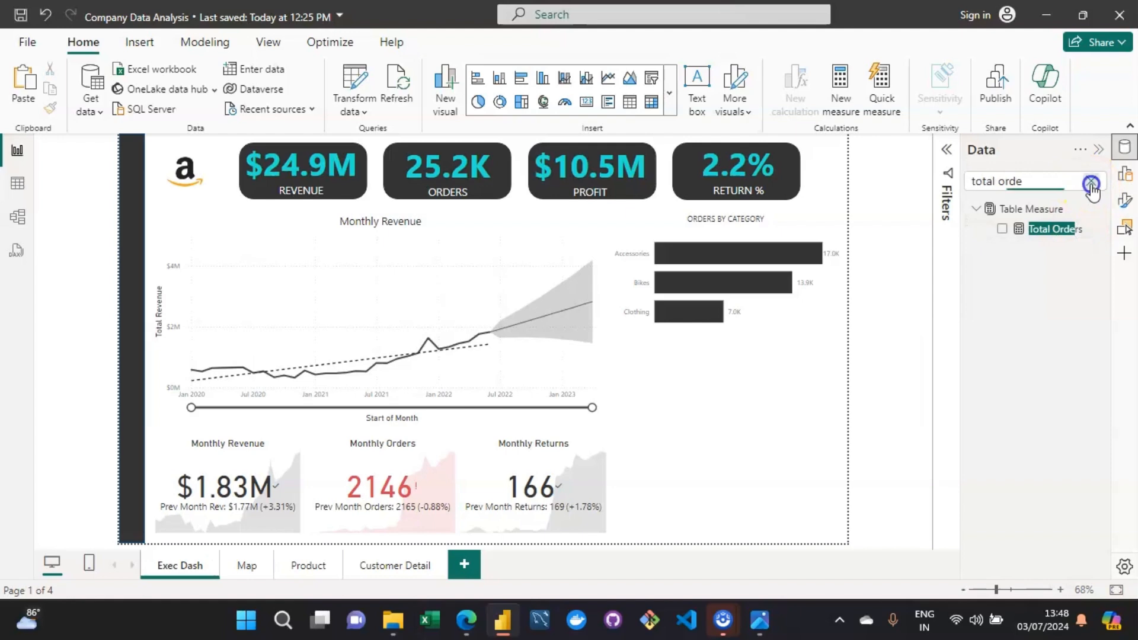
click(796, 457)
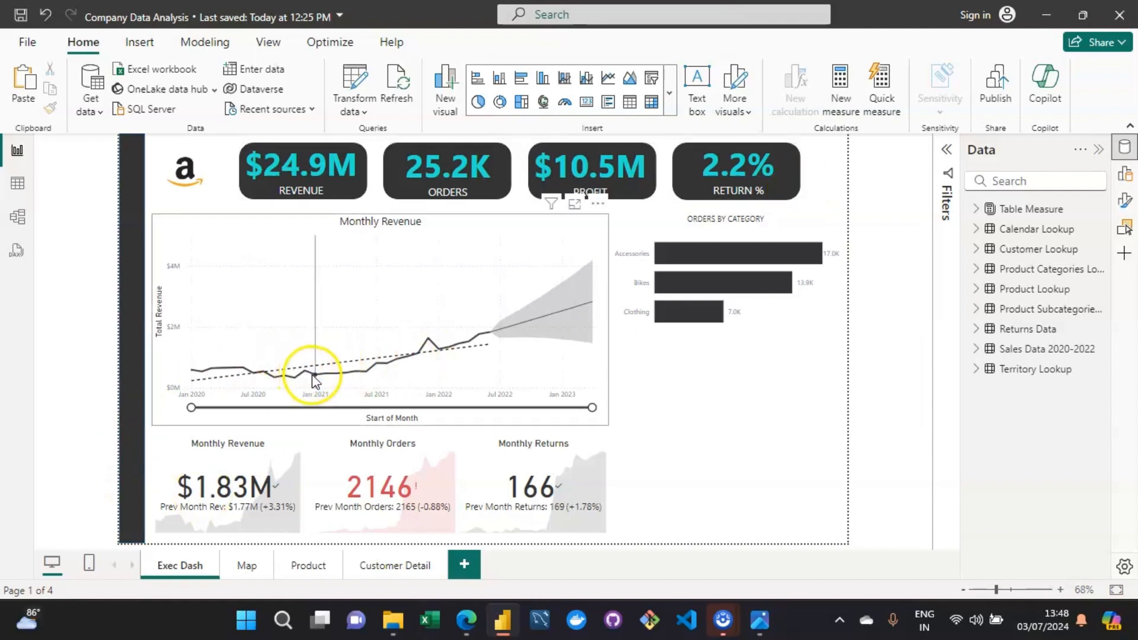
mouse_move(324, 379)
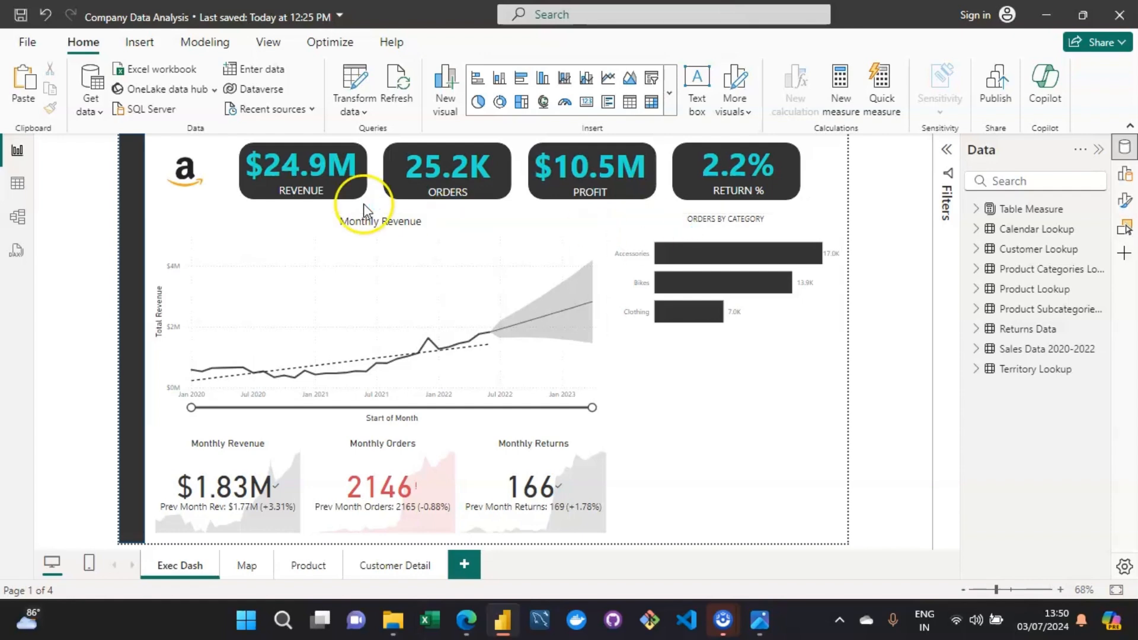
- Insert a table visual below the Orders by Category chart and extend its height down to the bottom of the report page
click(157, 47)
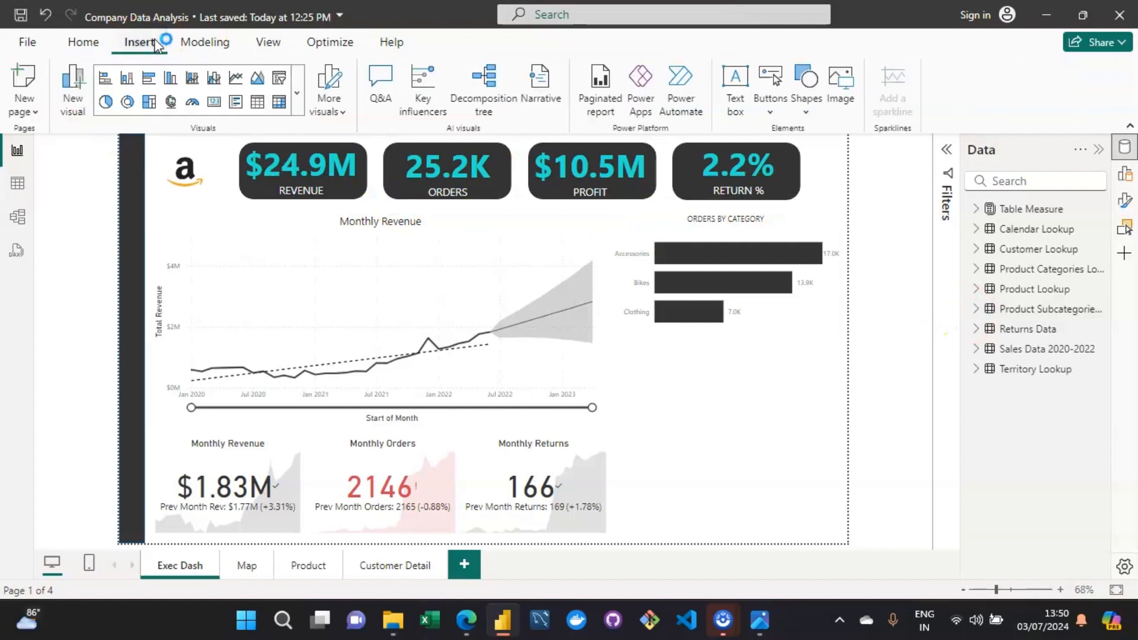
click(298, 83)
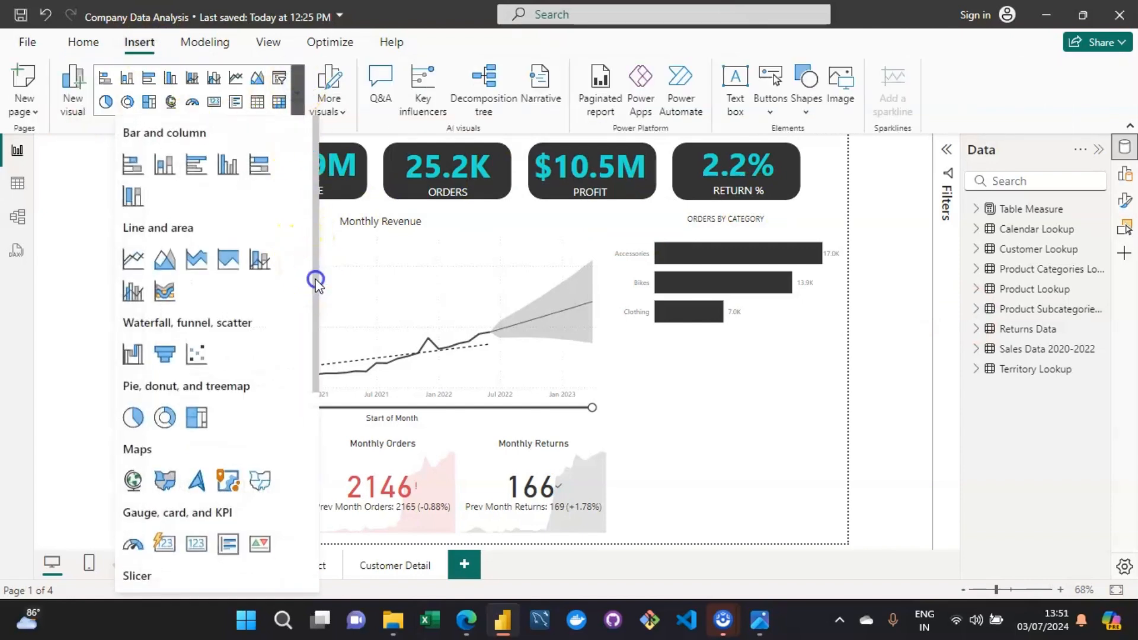
drag(318, 279, 300, 513)
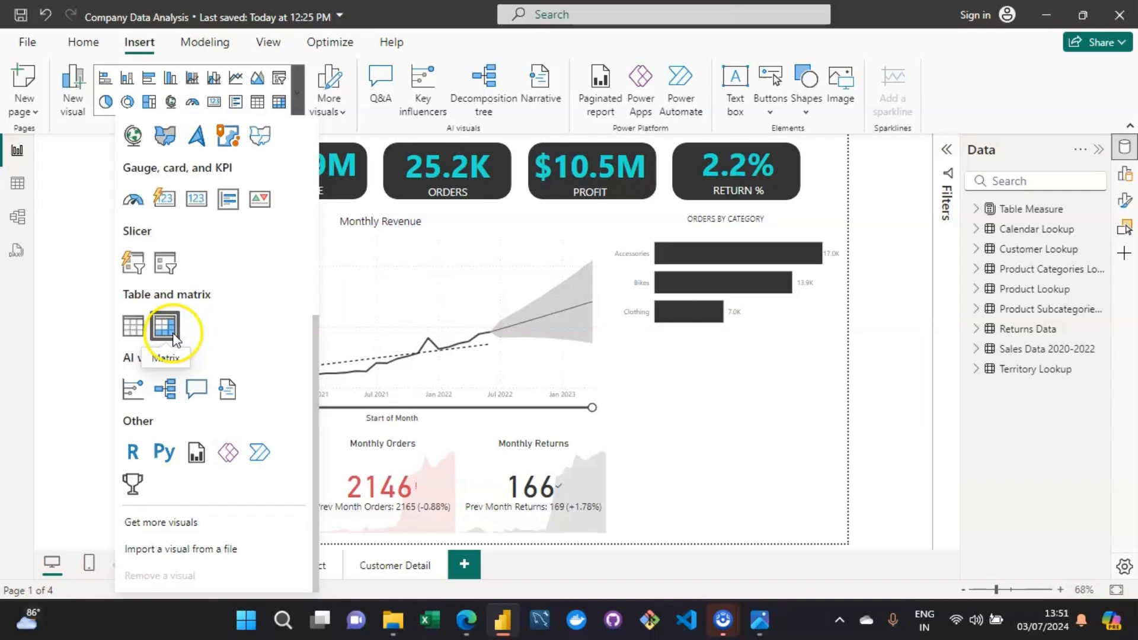
click(135, 333)
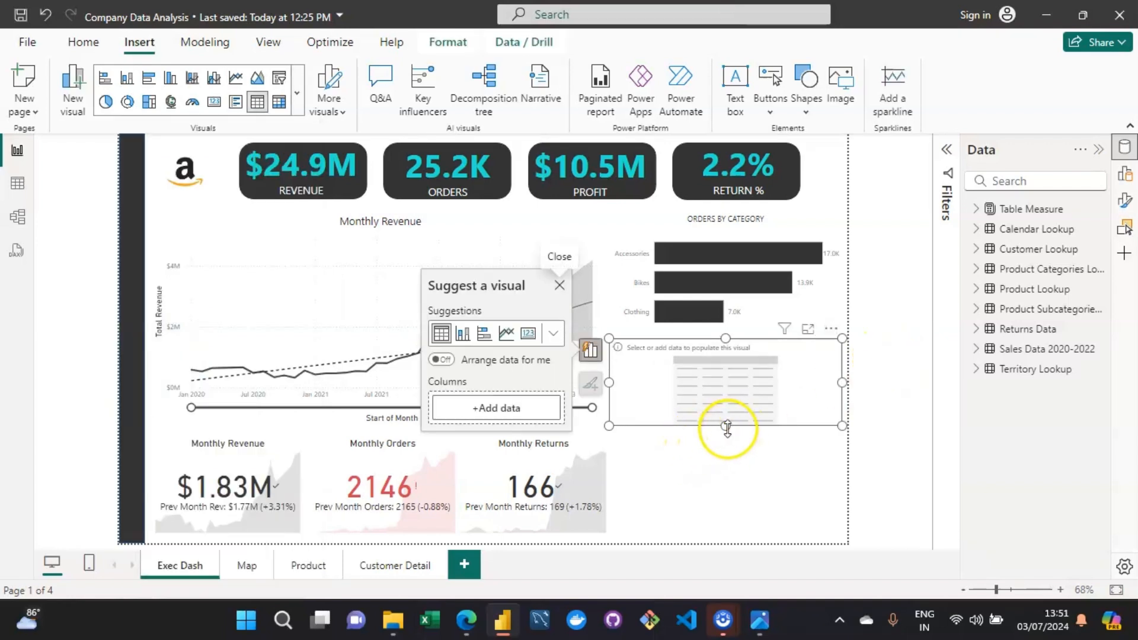
drag(728, 426, 738, 538)
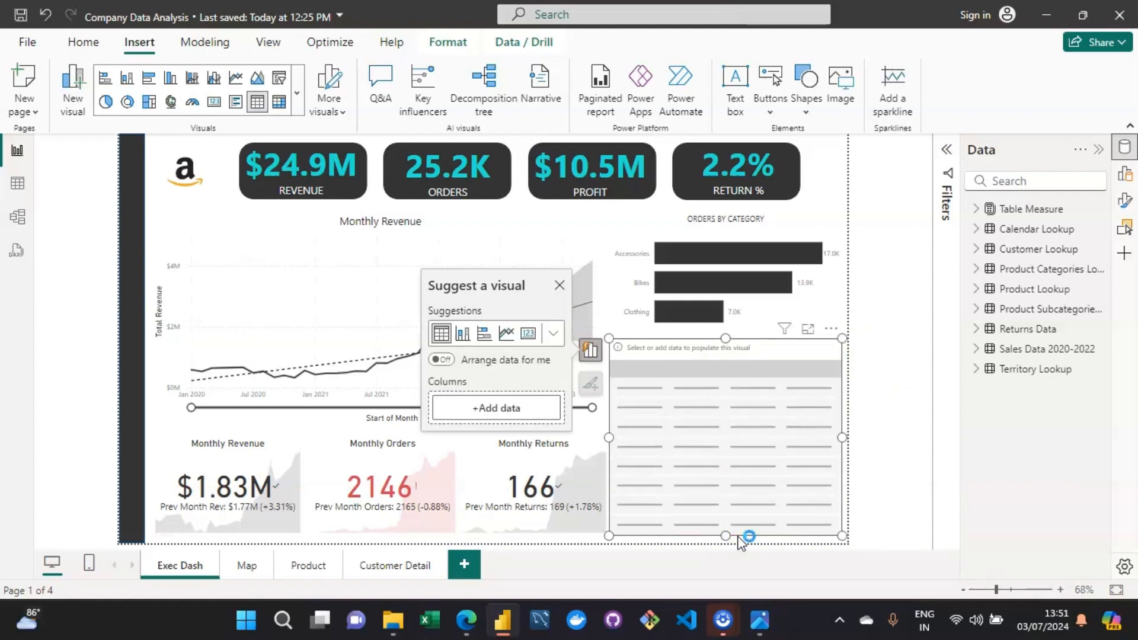
- Add CategoryName from the Product Categories Lookup table as the new table visual's first column
click(487, 409)
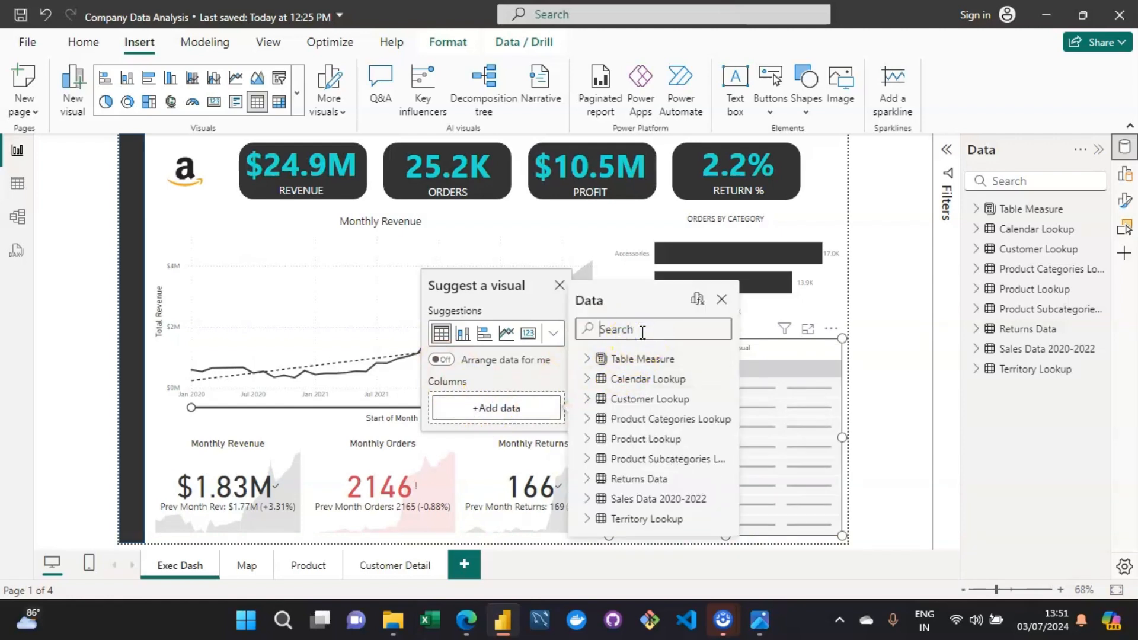
text(pr)
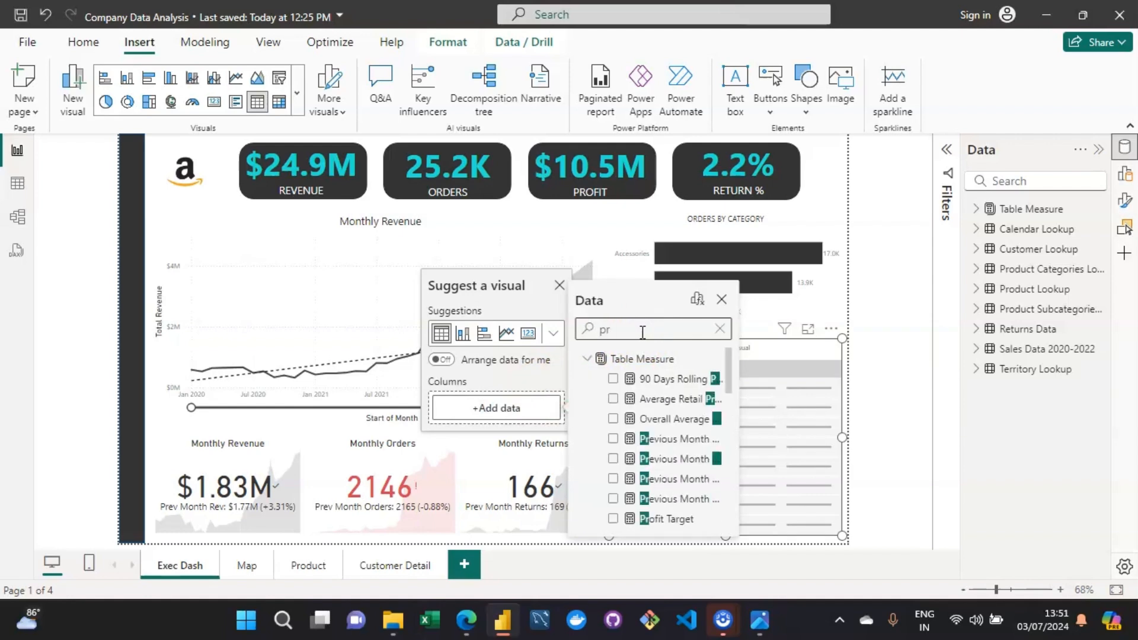
text(odu)
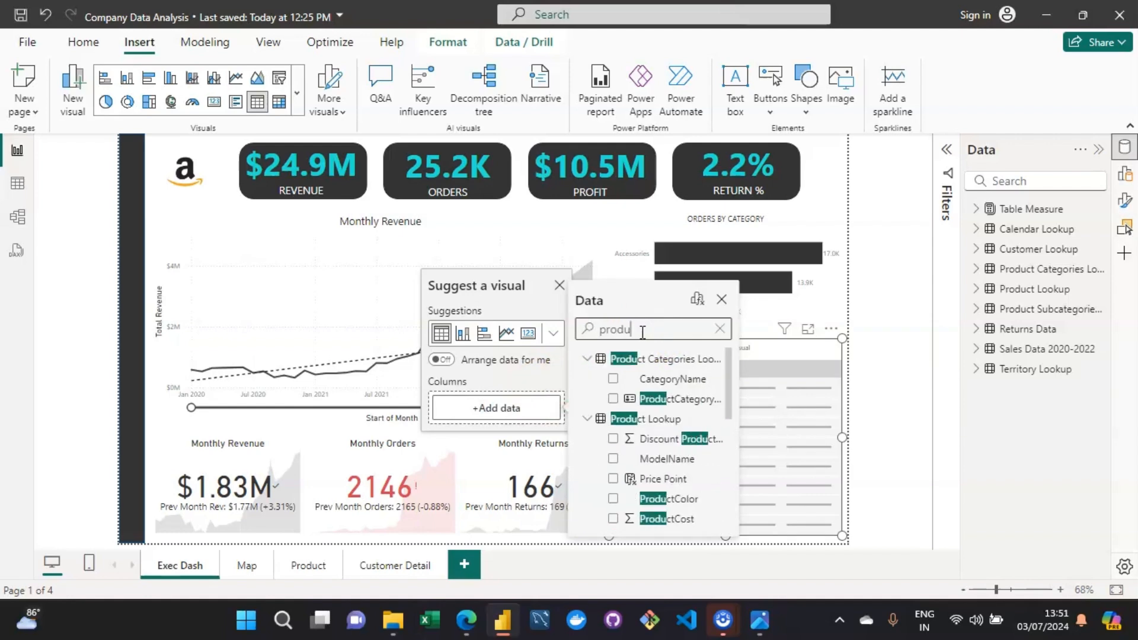
text(ct)
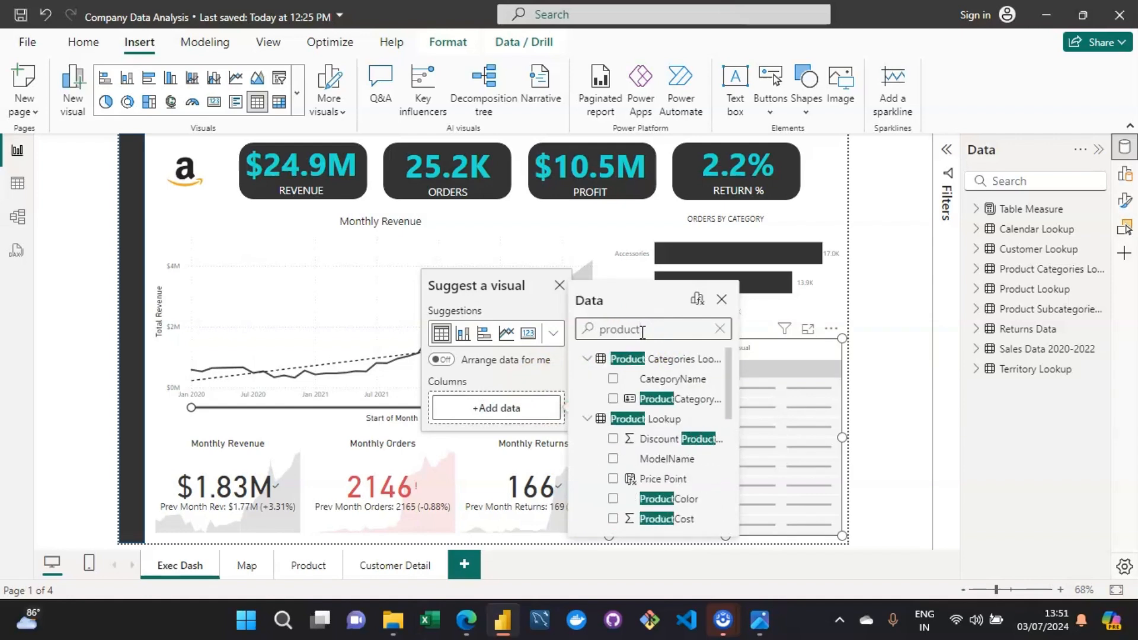
text( catego)
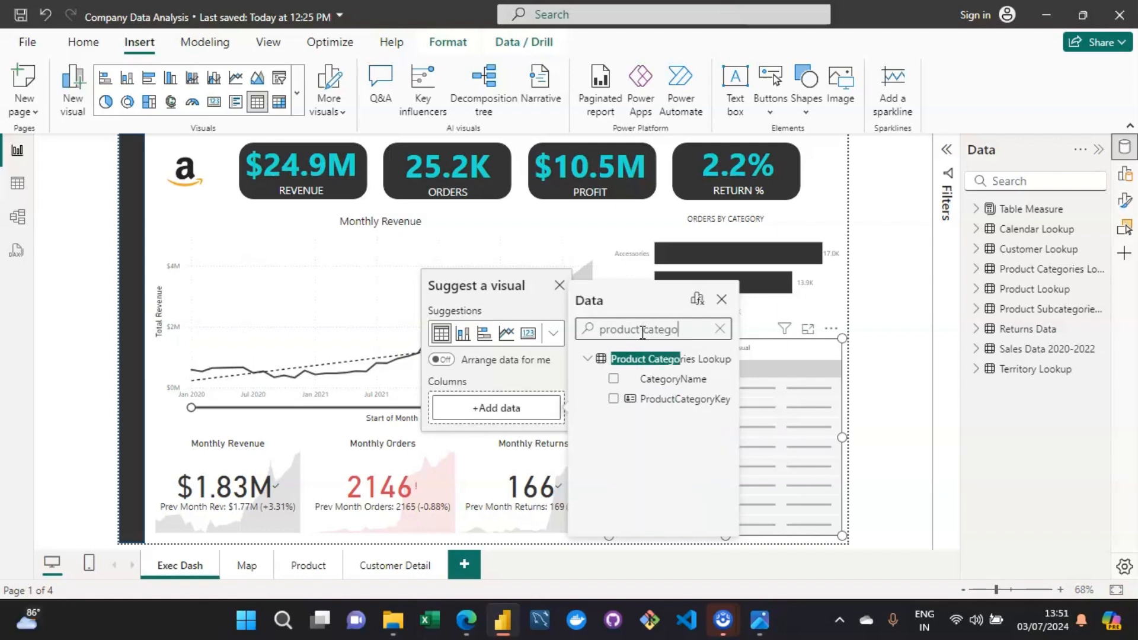
text(ry)
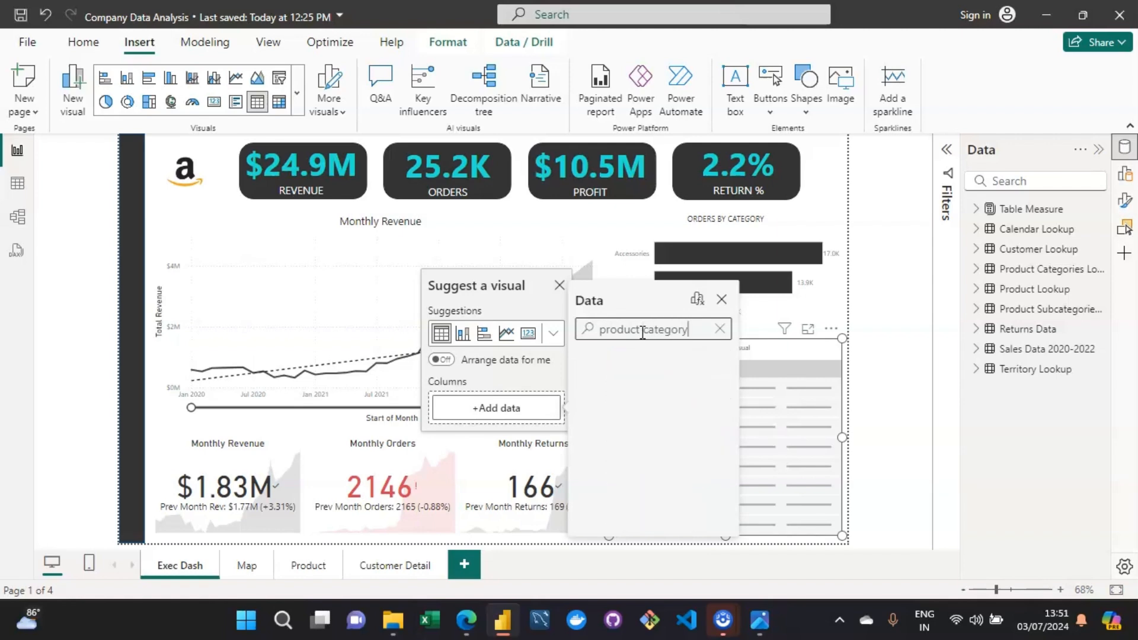
key(BackSpace)
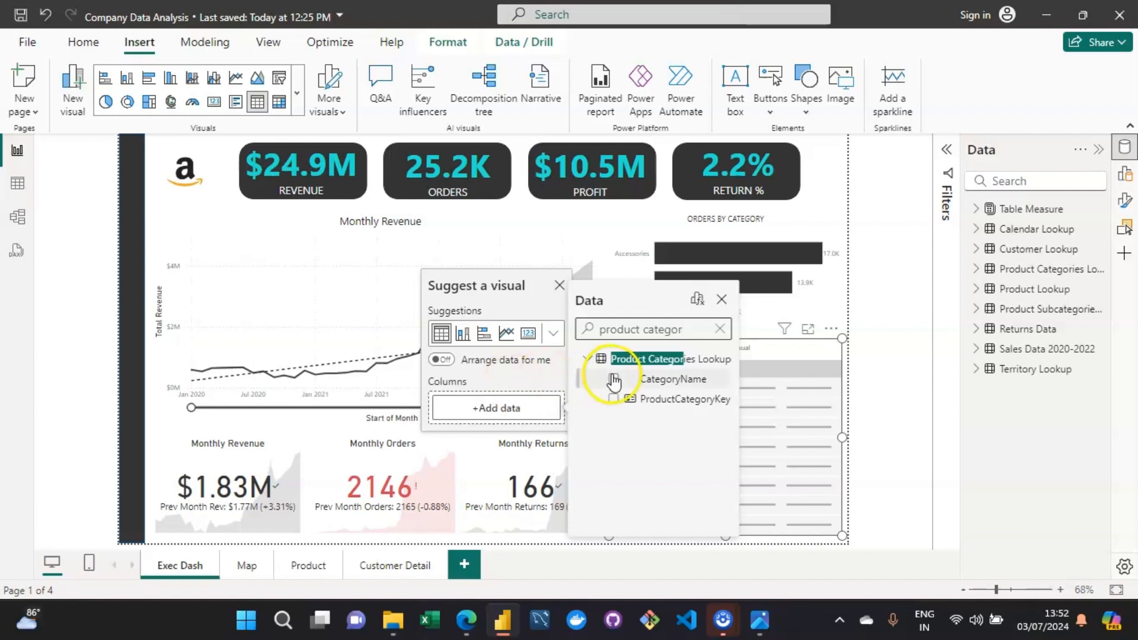
click(614, 380)
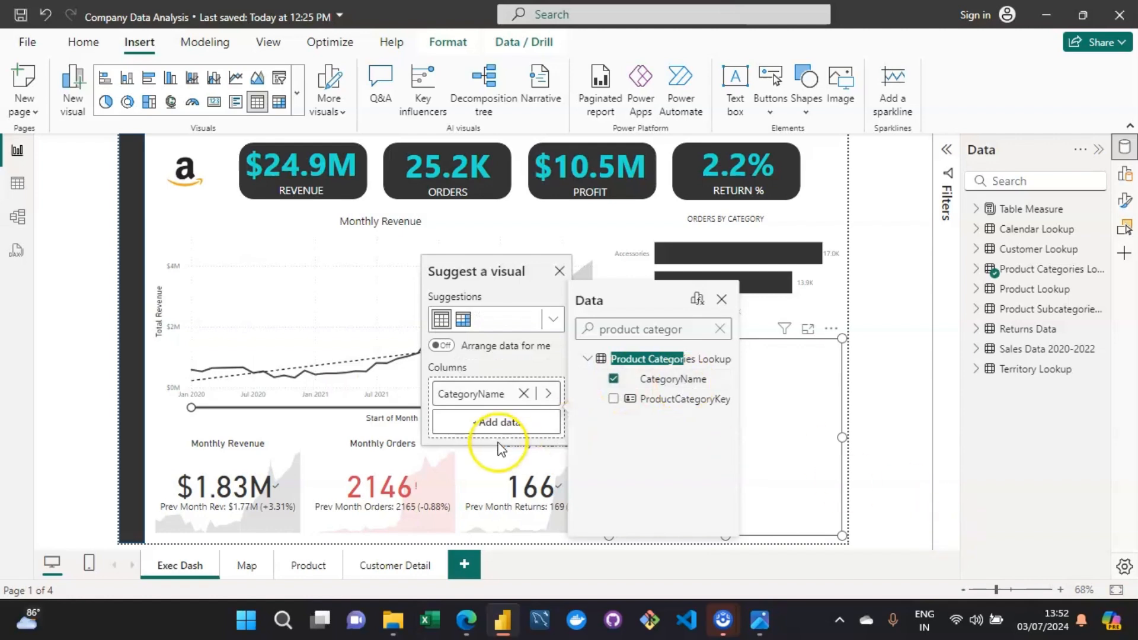
click(828, 407)
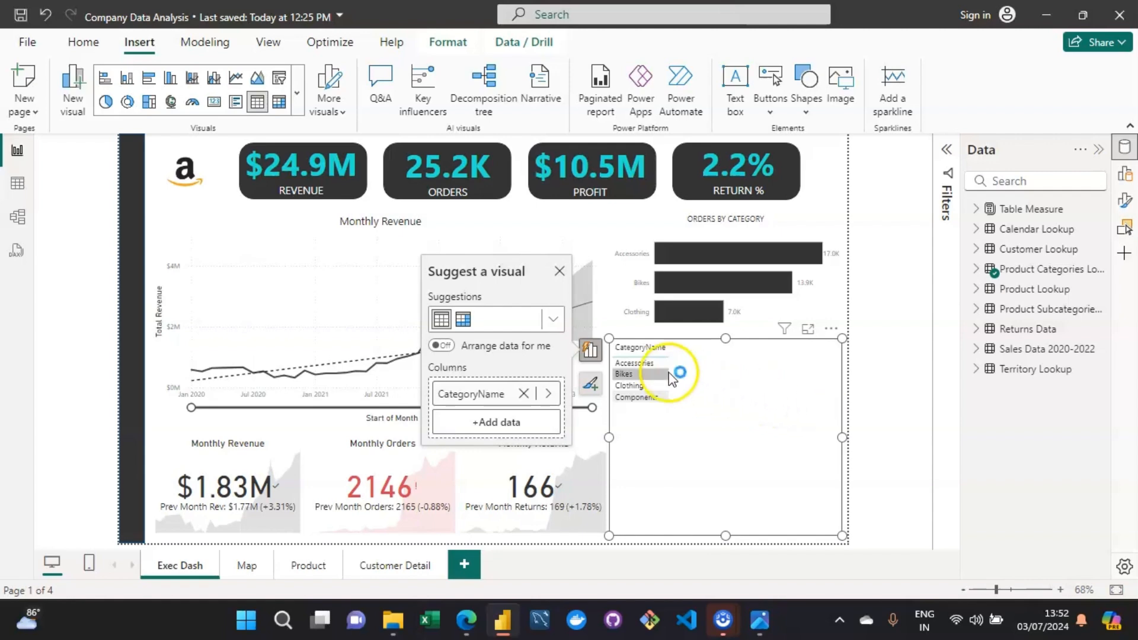
- Add ProductName from the Product Lookup table as the table visual's second column
click(491, 420)
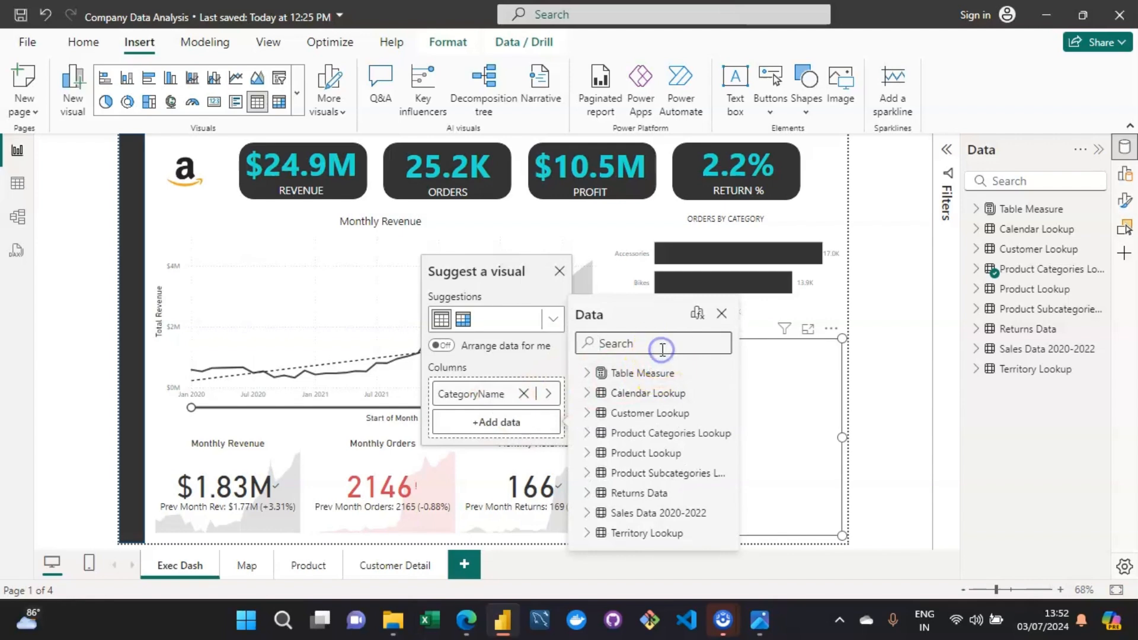
text(p)
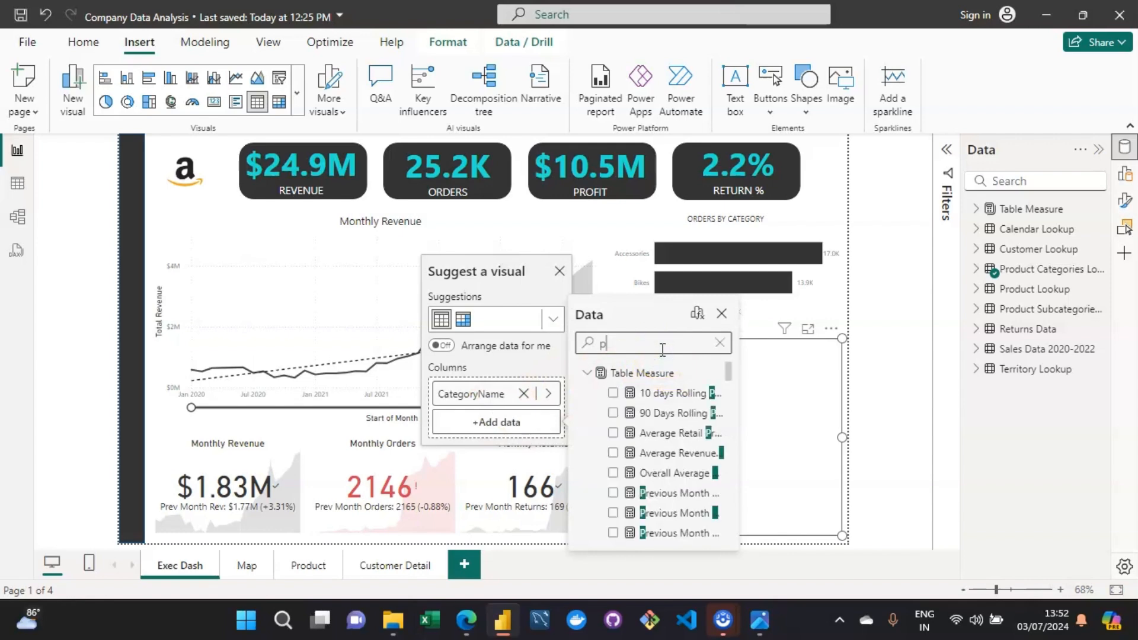
text(roduct n)
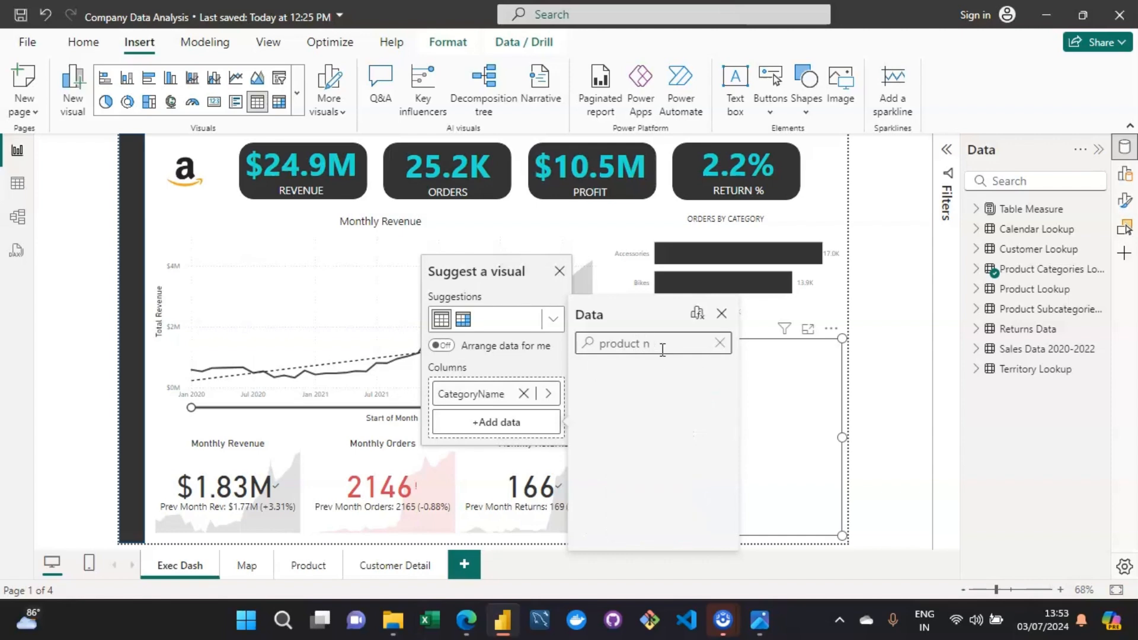
key(BackSpace)
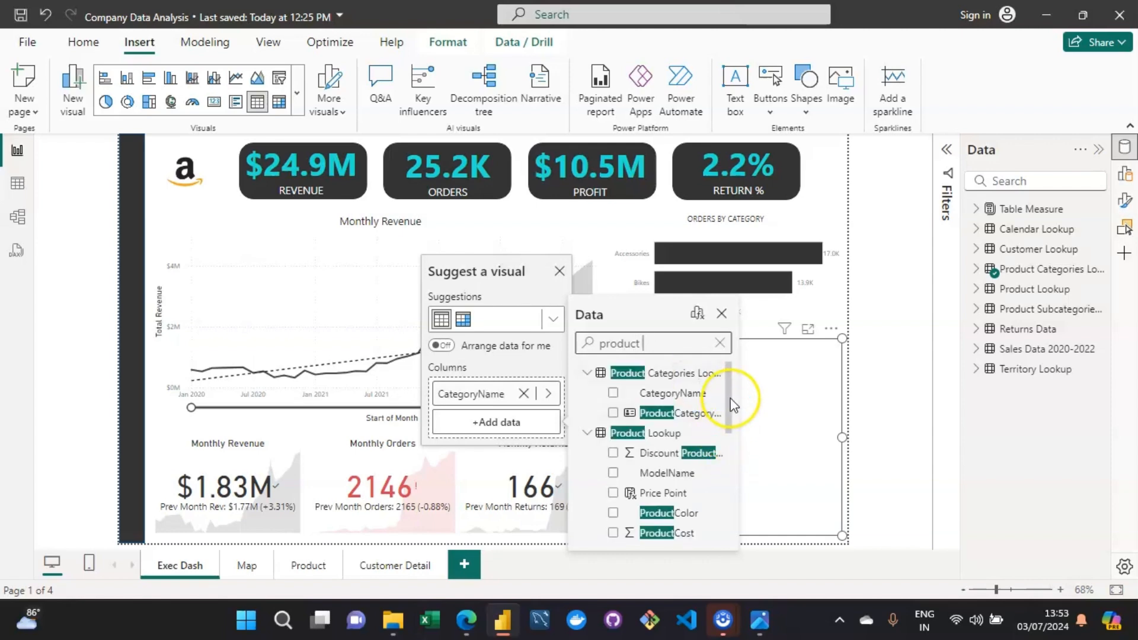
drag(727, 419, 727, 477)
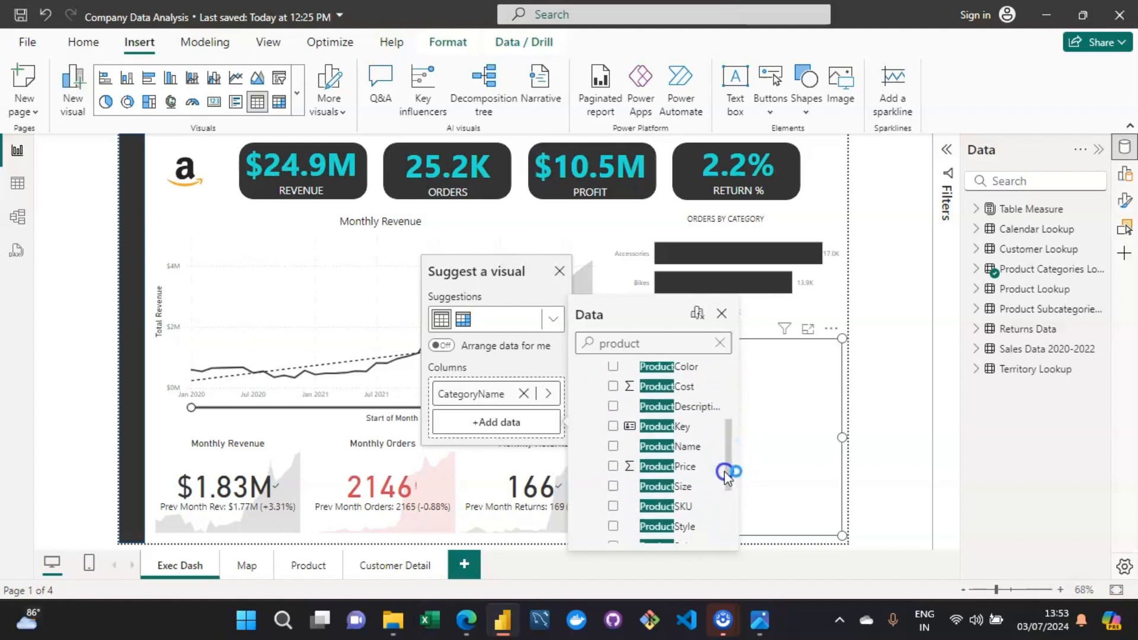
click(613, 446)
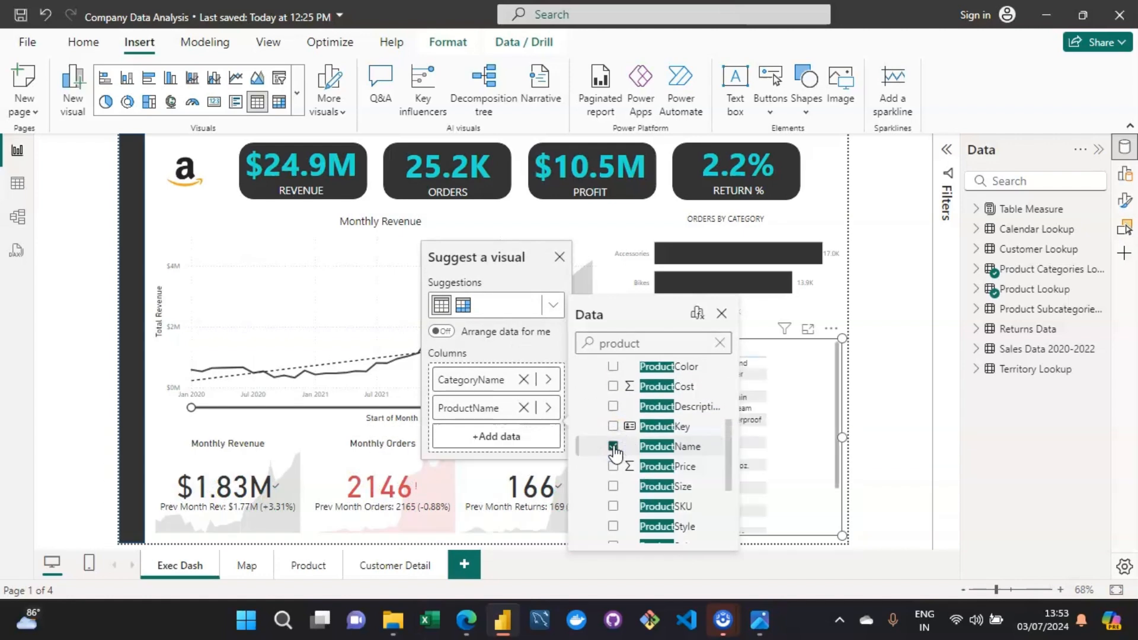
click(782, 454)
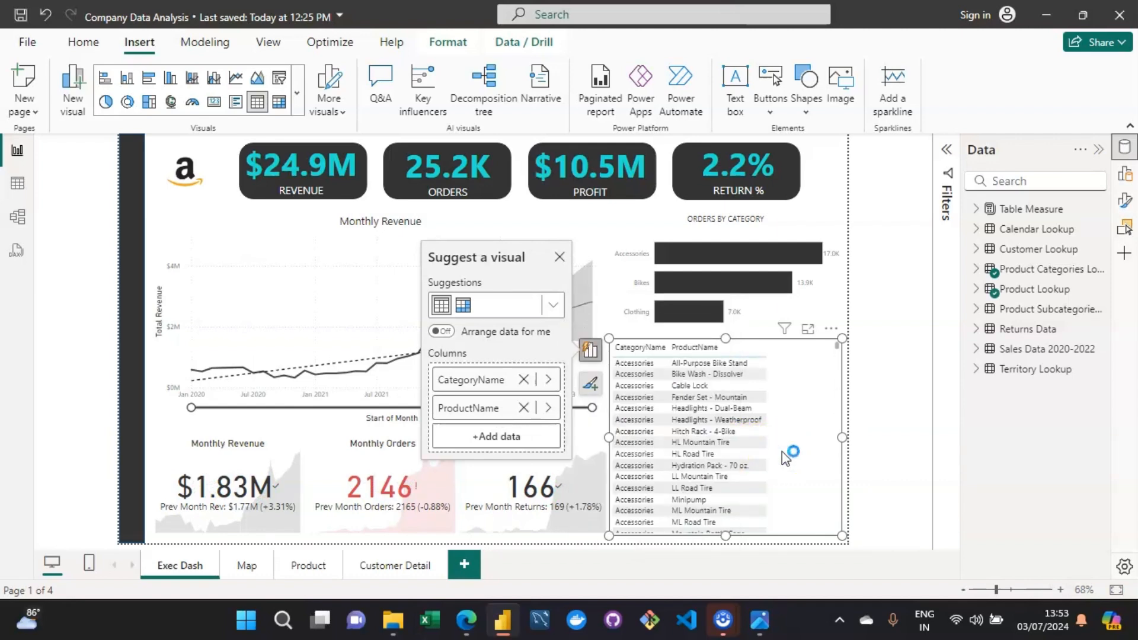
click(714, 376)
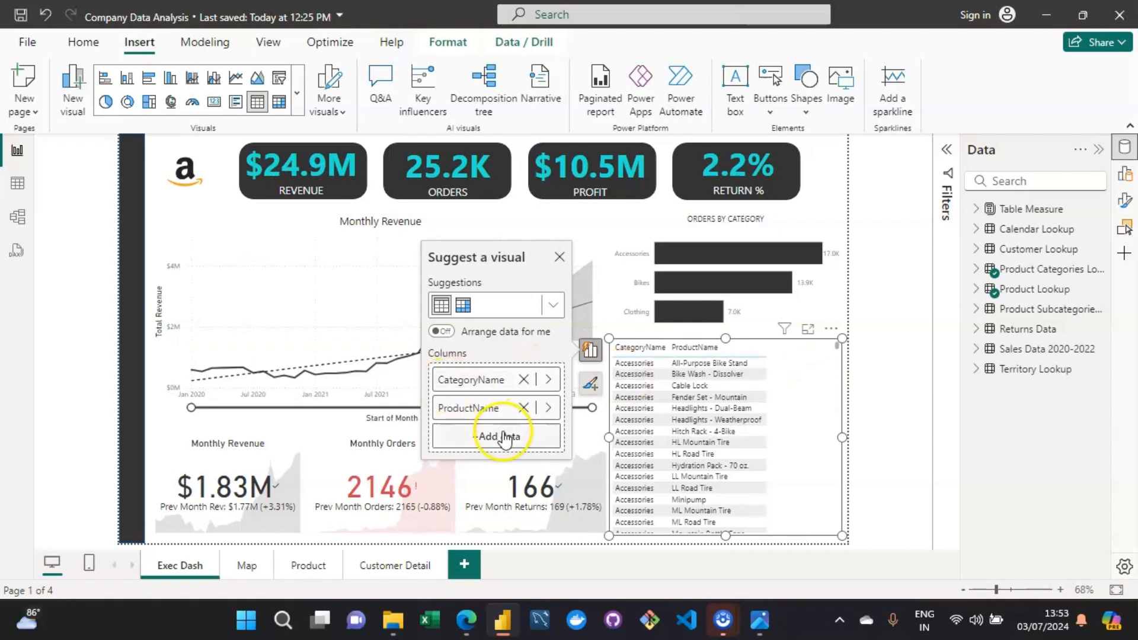
- Add the Total Revenue measure as a column after ProductName in the table visual
click(496, 436)
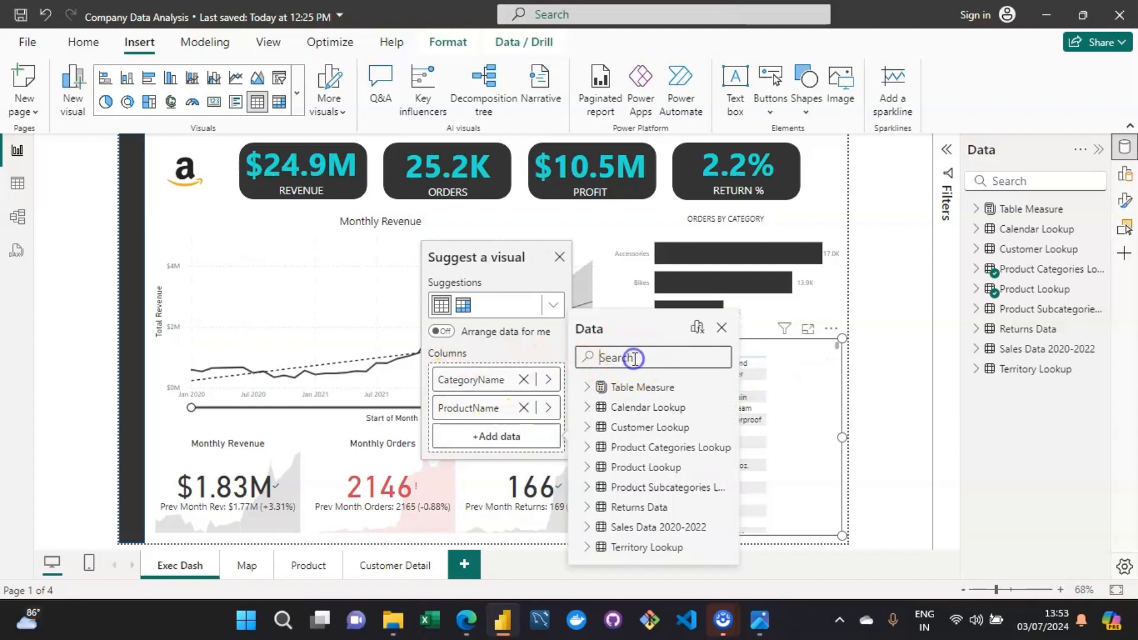
text(reve)
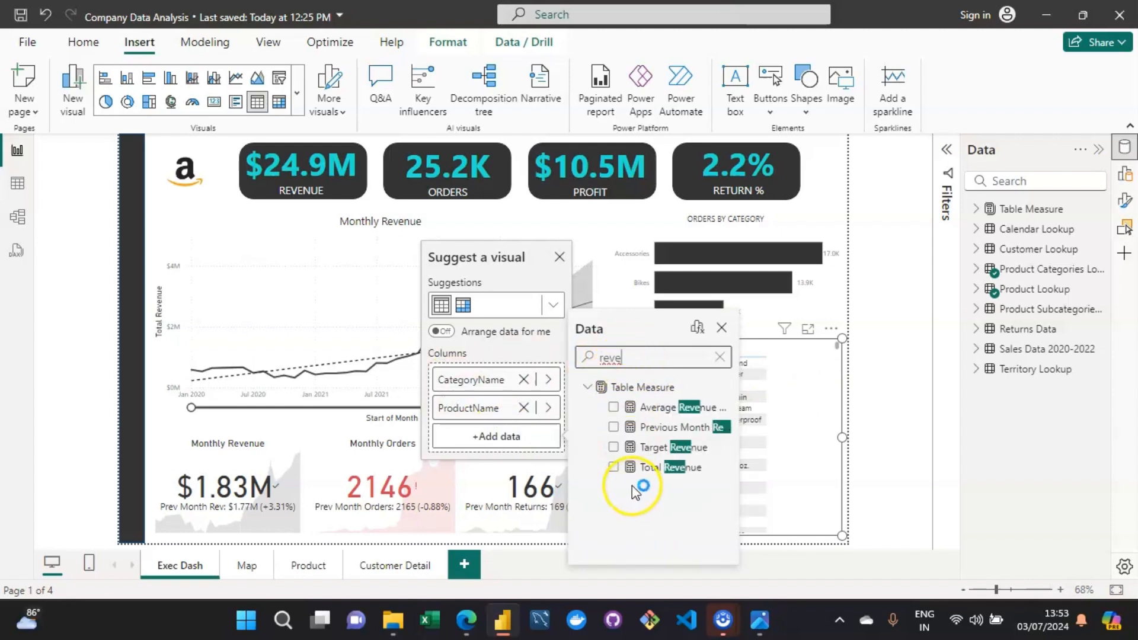
click(613, 466)
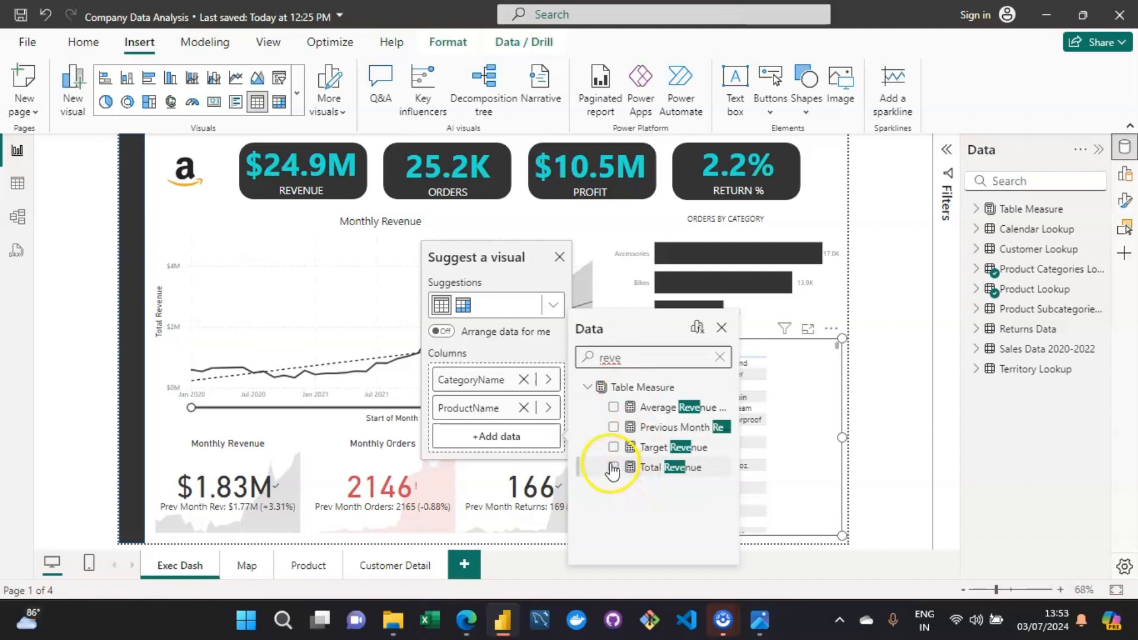
- Find the Total Orders measure and add it as a column of the table visual
click(720, 357)
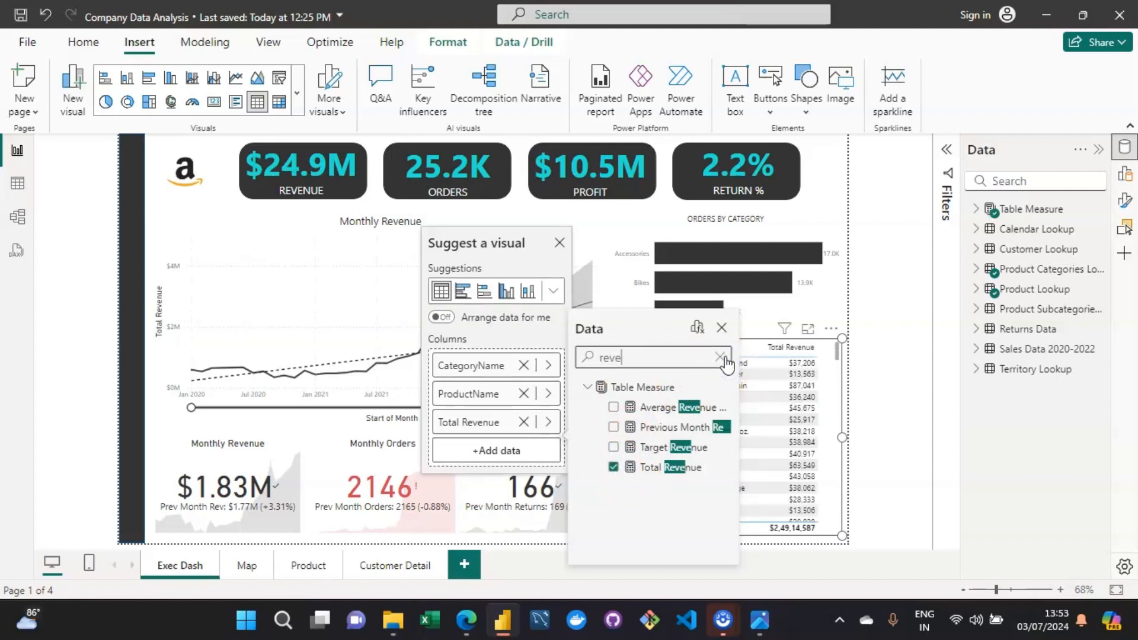
text(tot)
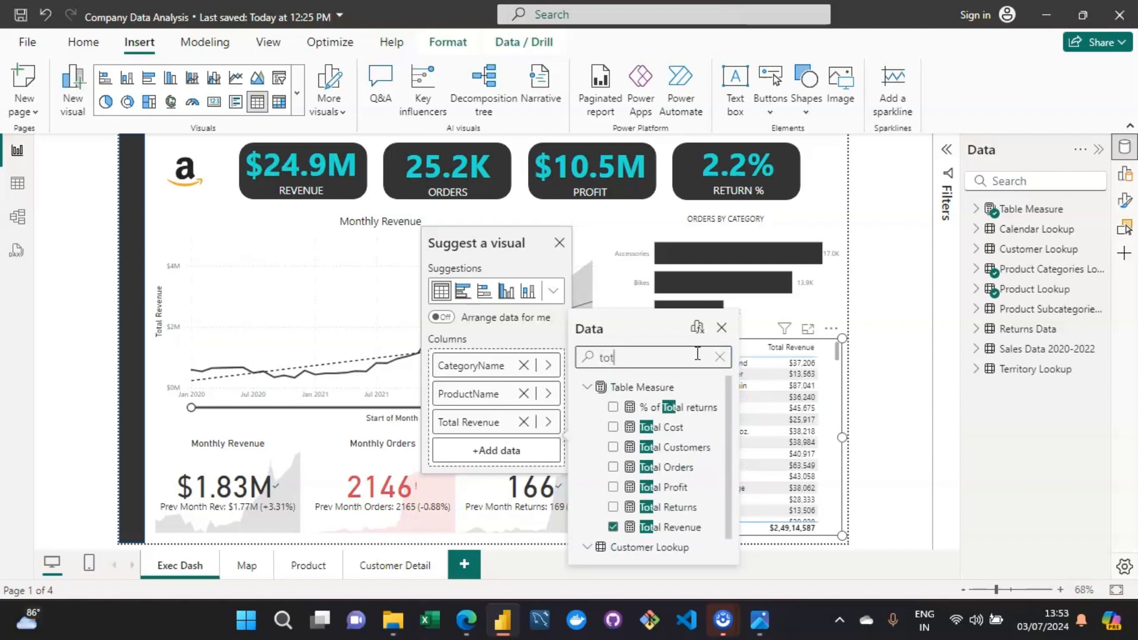
text(al orders)
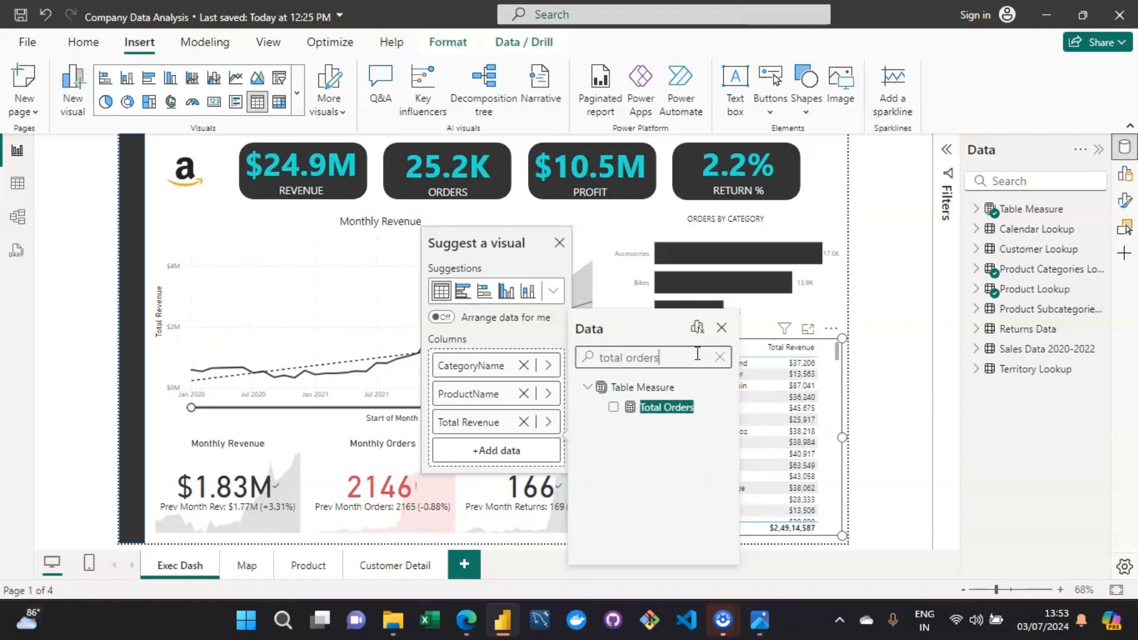
click(613, 407)
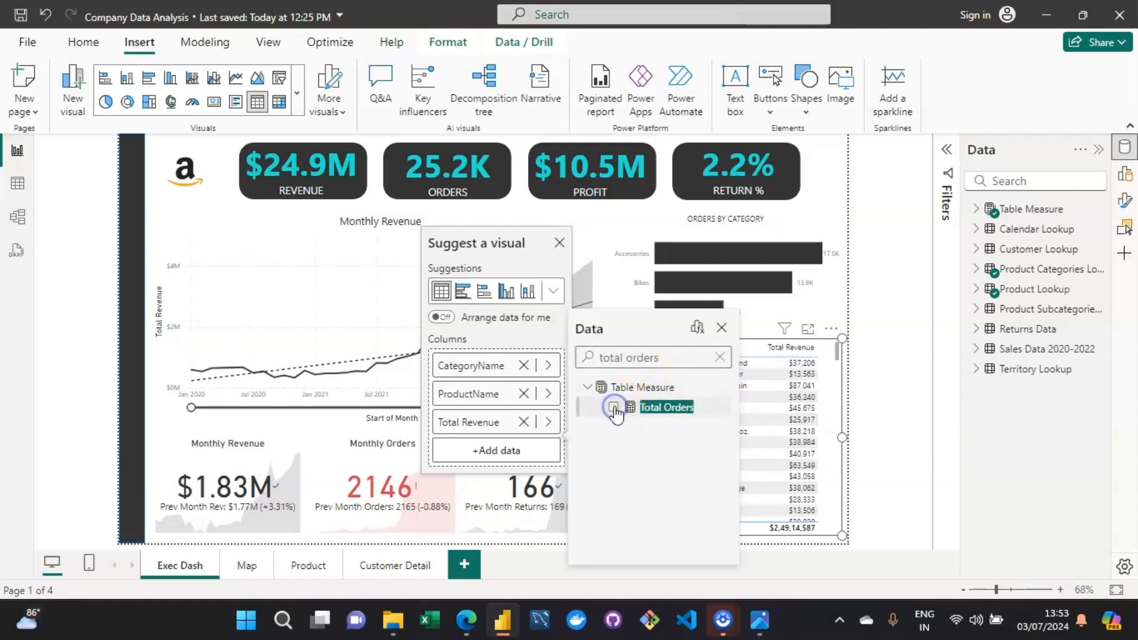
- Add the Total Profit measure as the table visual's last column and close the field picker
click(718, 357)
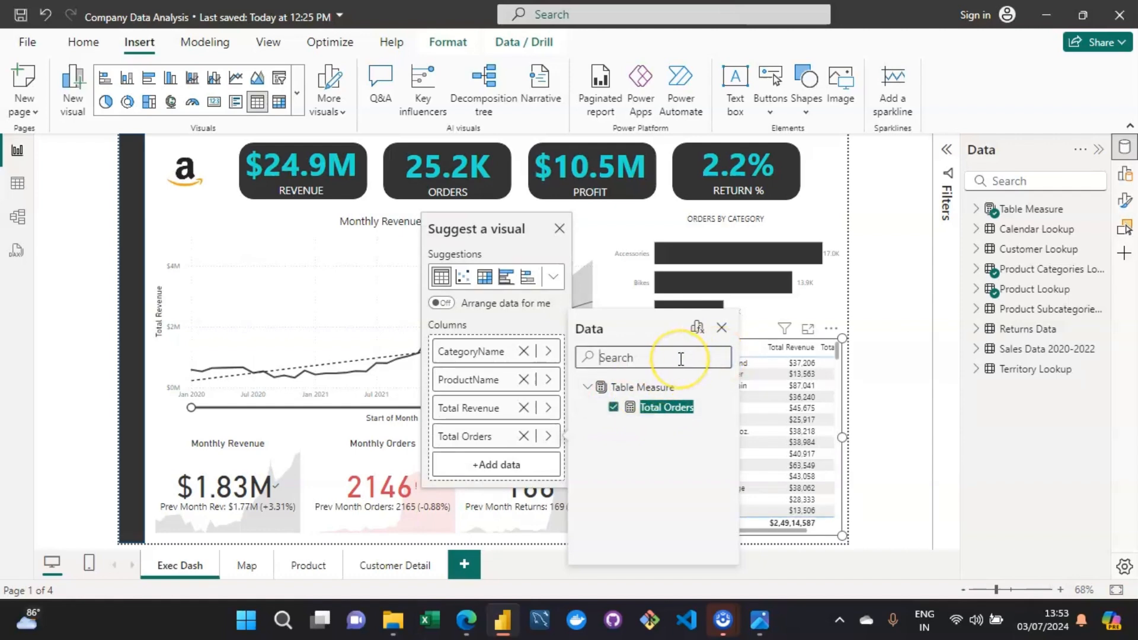
text(total pr)
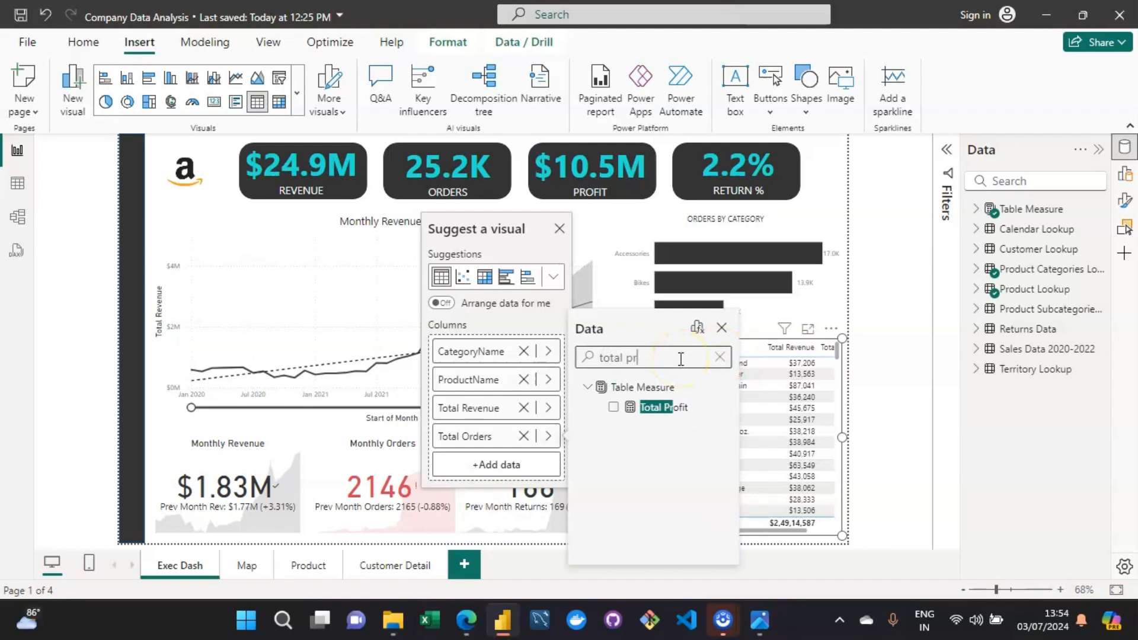
text(ofit)
click(614, 407)
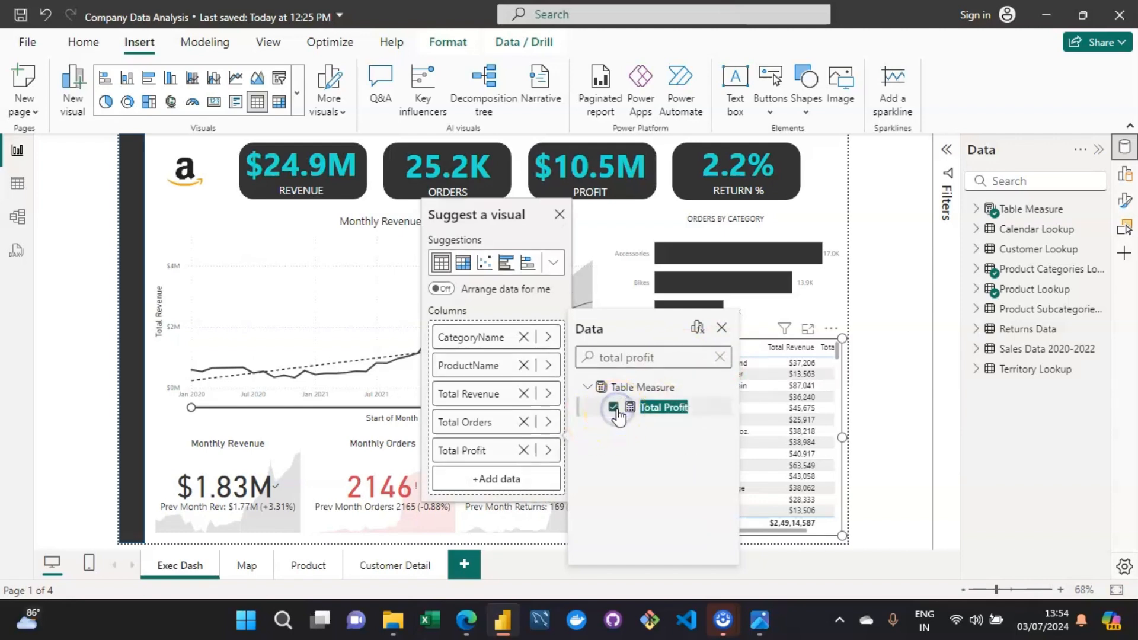
click(878, 457)
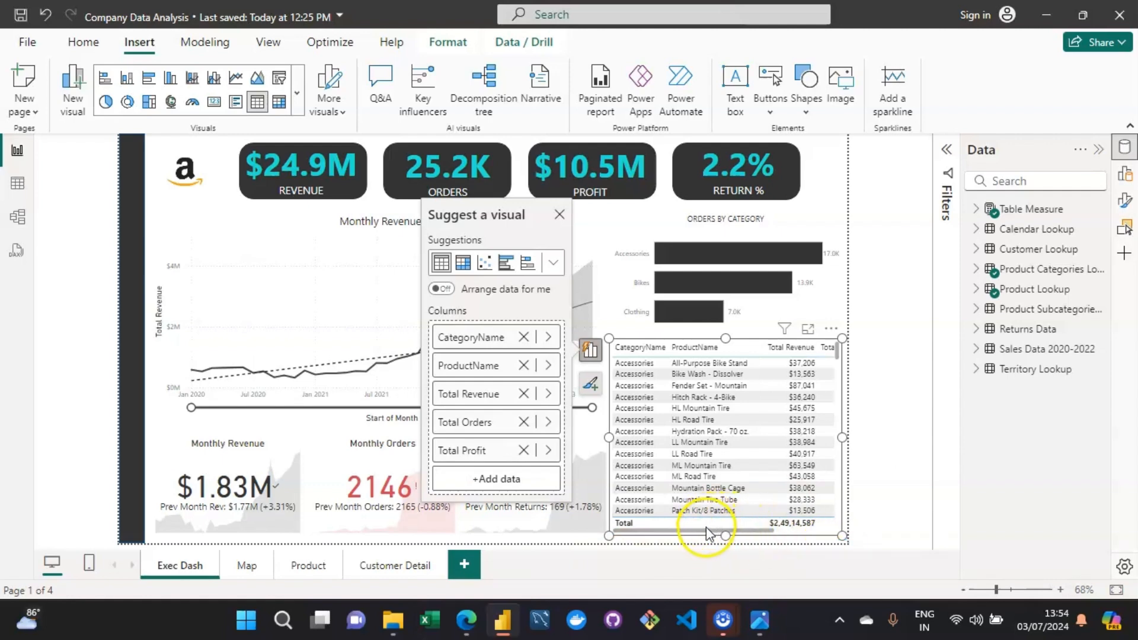
- Sort the table visual by Total Orders in descending order
drag(706, 531, 706, 531)
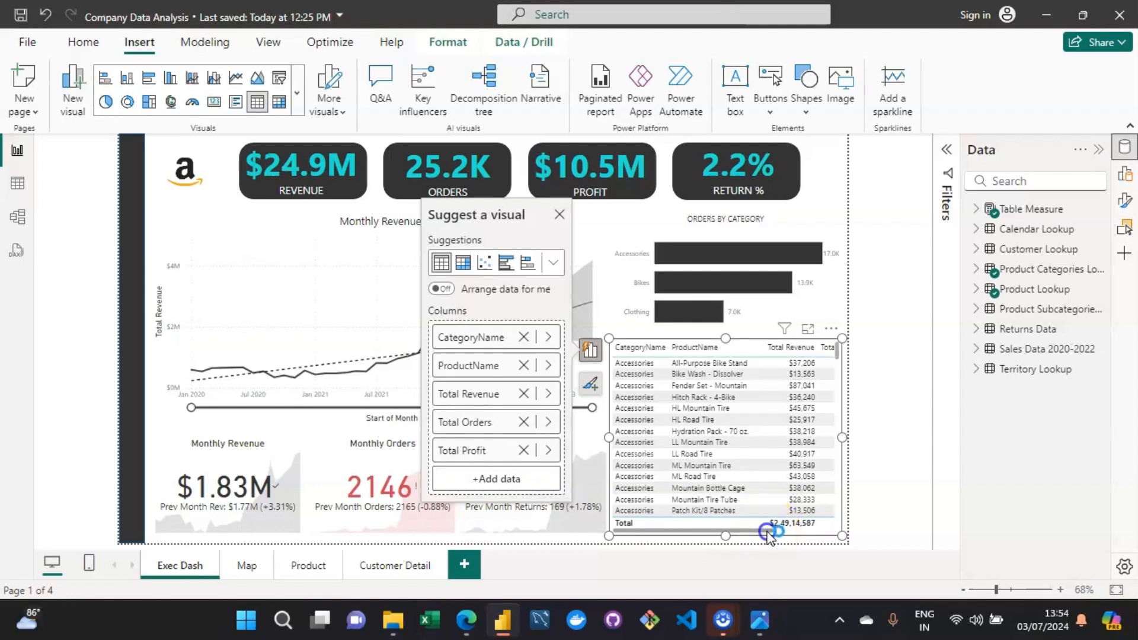
drag(767, 532, 837, 536)
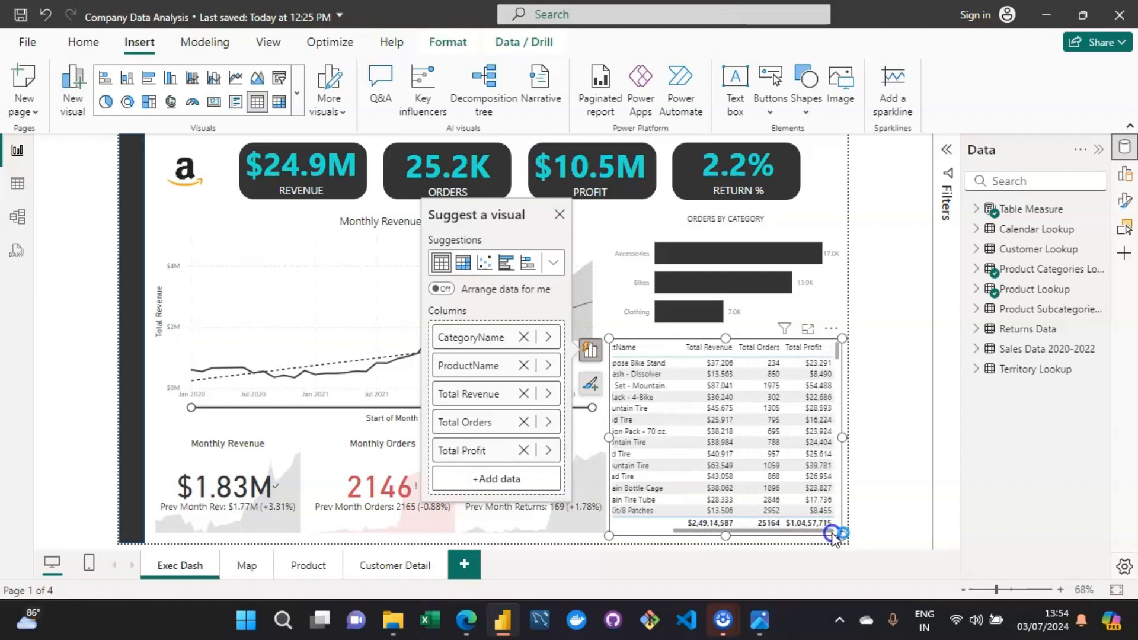
drag(835, 530, 688, 540)
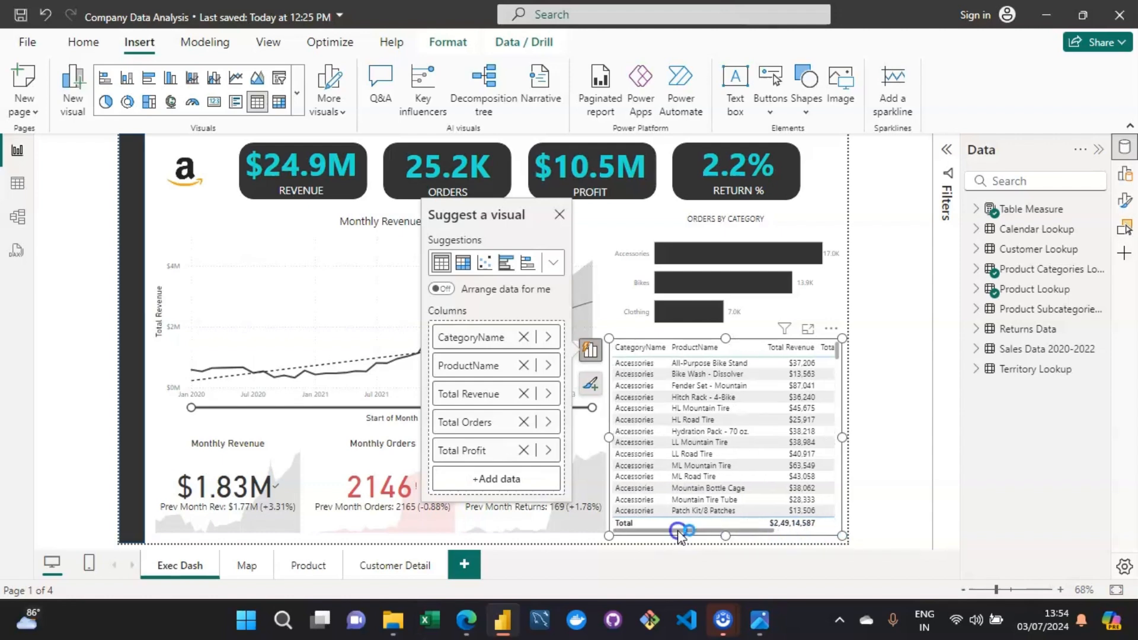
drag(677, 530, 769, 539)
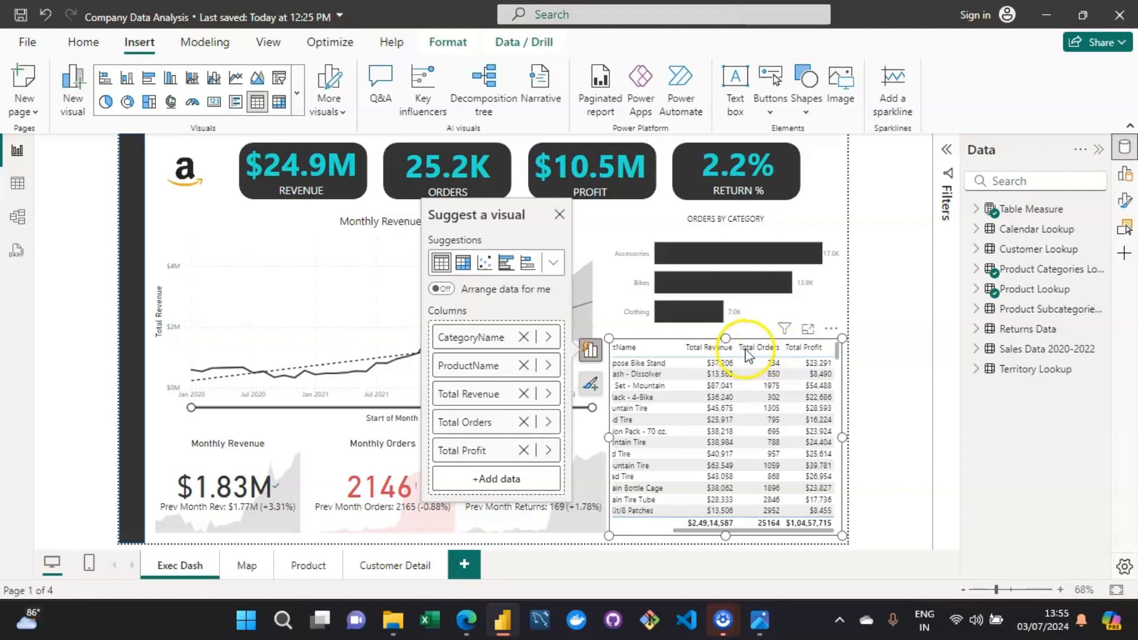
click(763, 351)
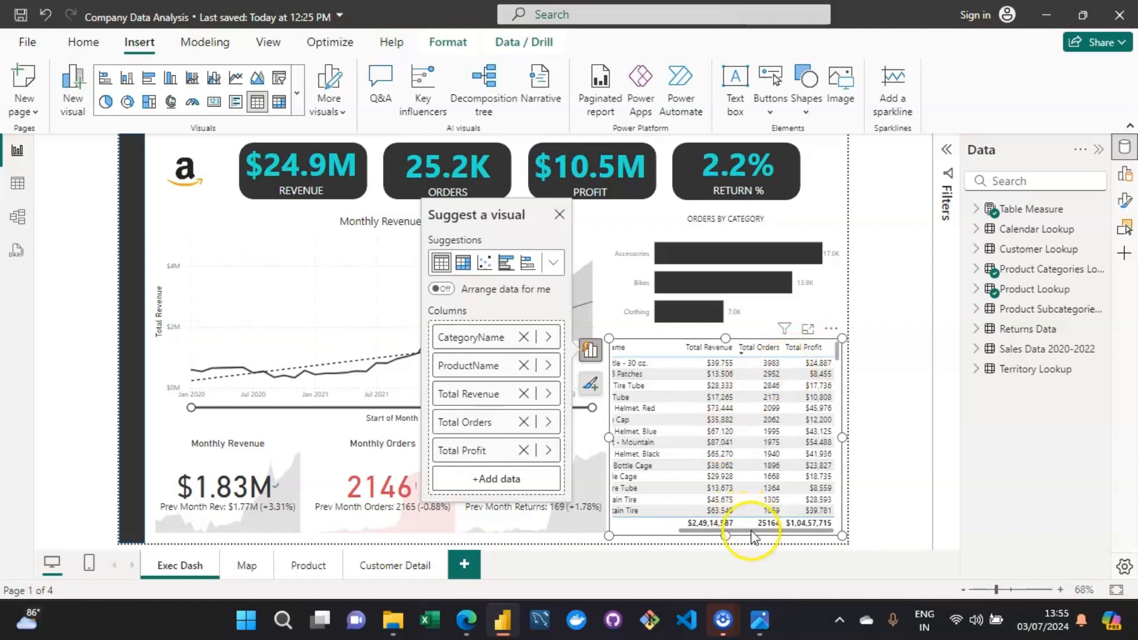
- Sort the table visual by Total Revenue in descending order and look through its columns and rows
drag(753, 532, 785, 531)
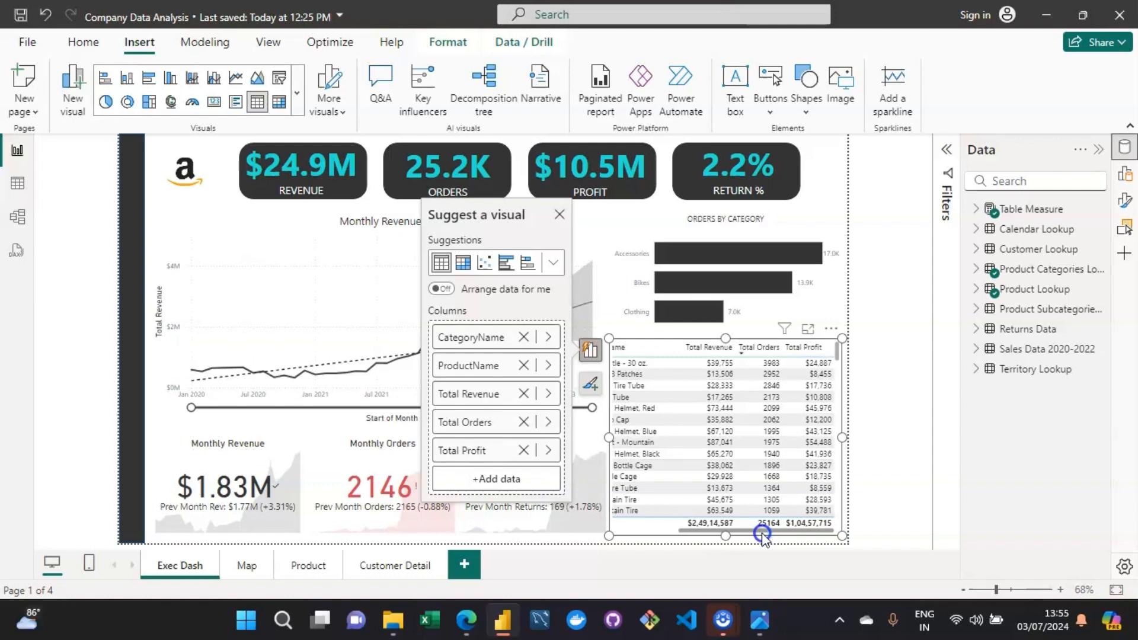
click(709, 349)
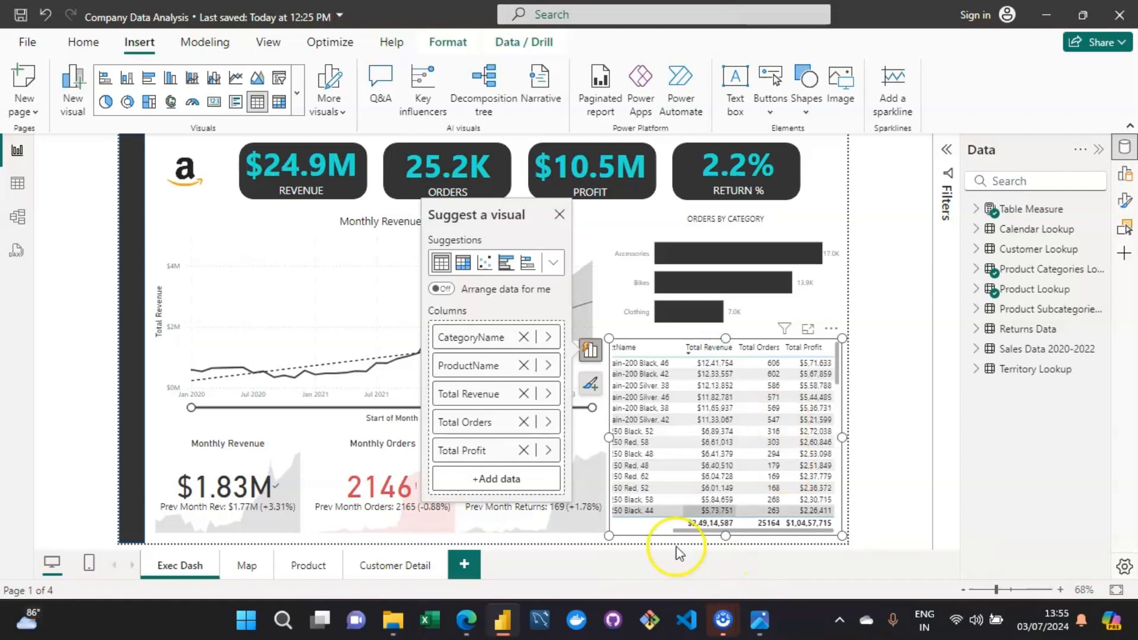
drag(686, 529, 643, 537)
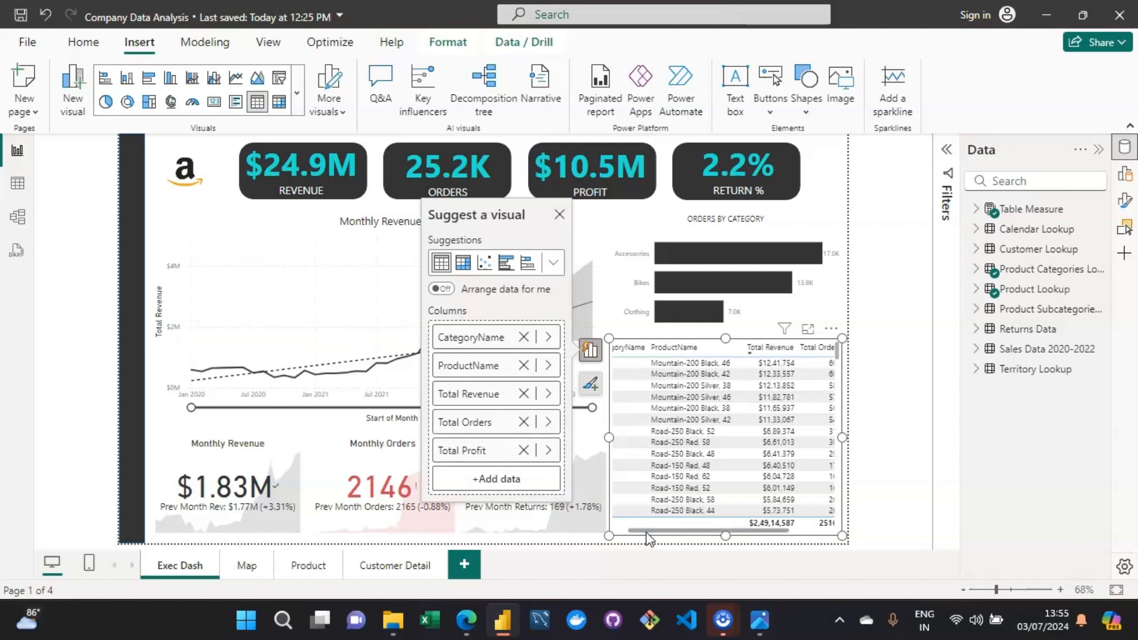
drag(646, 537, 688, 537)
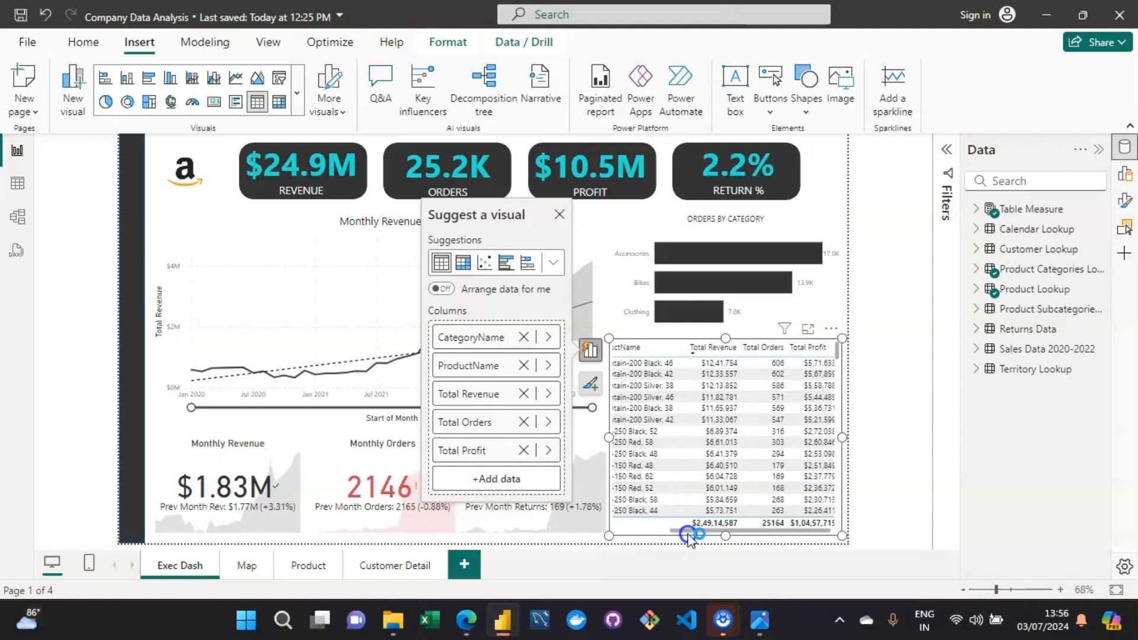
drag(688, 537, 719, 535)
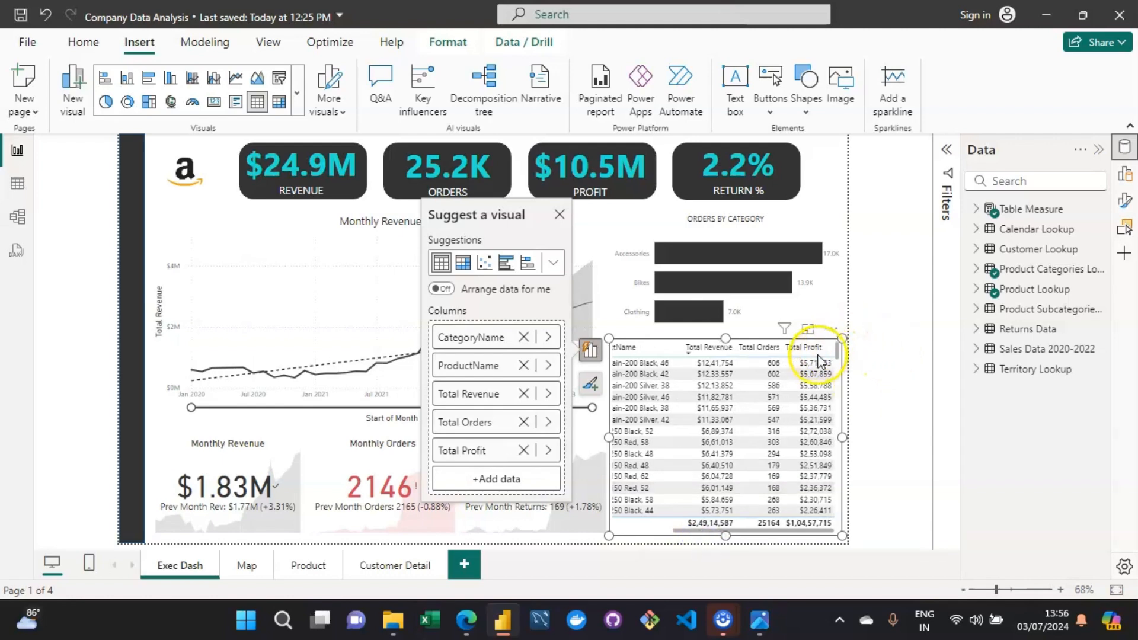
drag(681, 531, 605, 530)
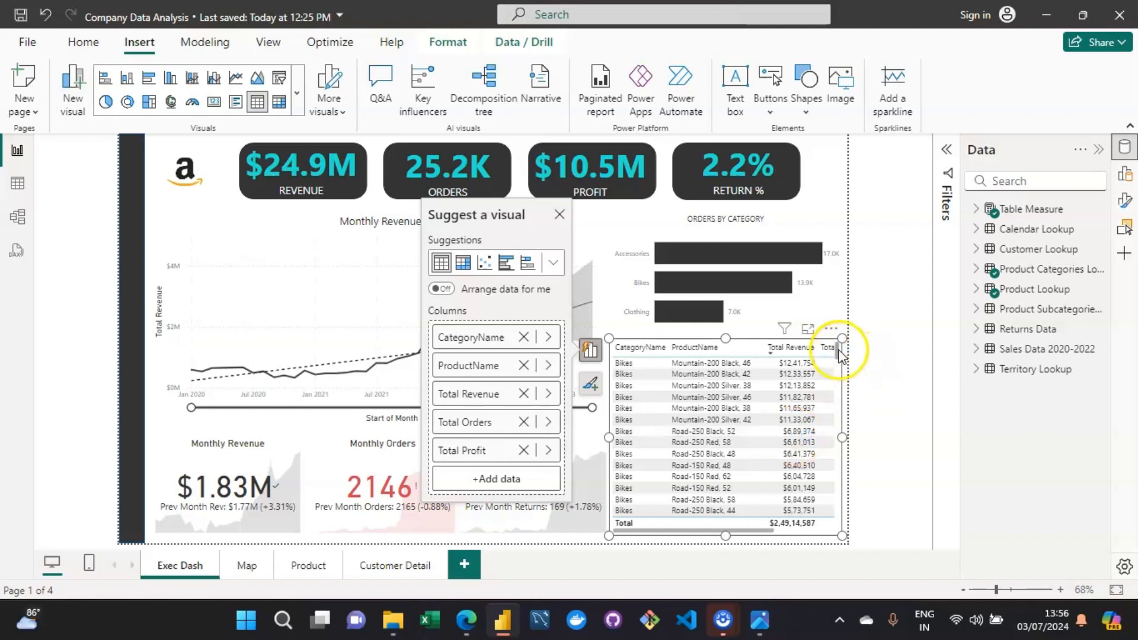
drag(839, 355, 836, 429)
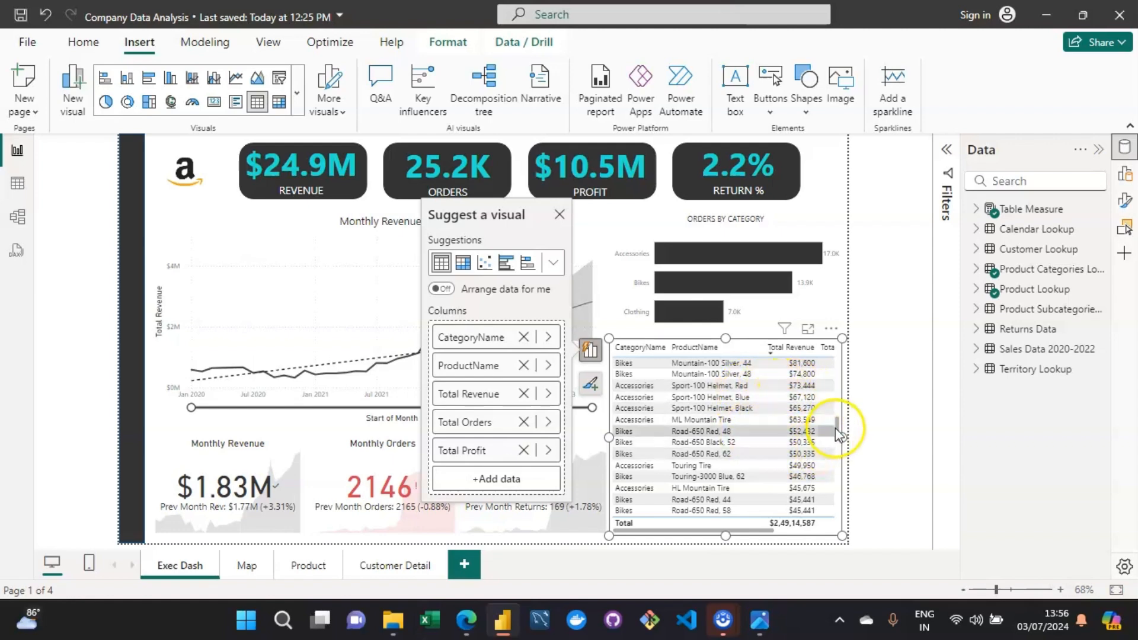
drag(837, 422, 834, 364)
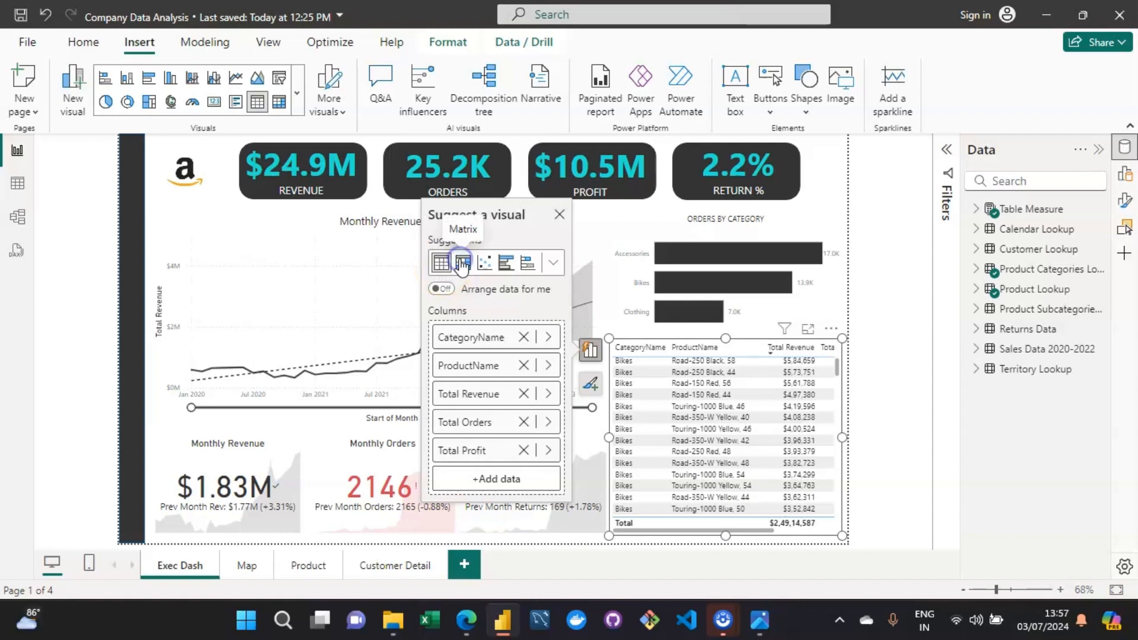
- Convert the table visual to a matrix and move ProductName from the columns to the rows beneath CategoryName
click(463, 266)
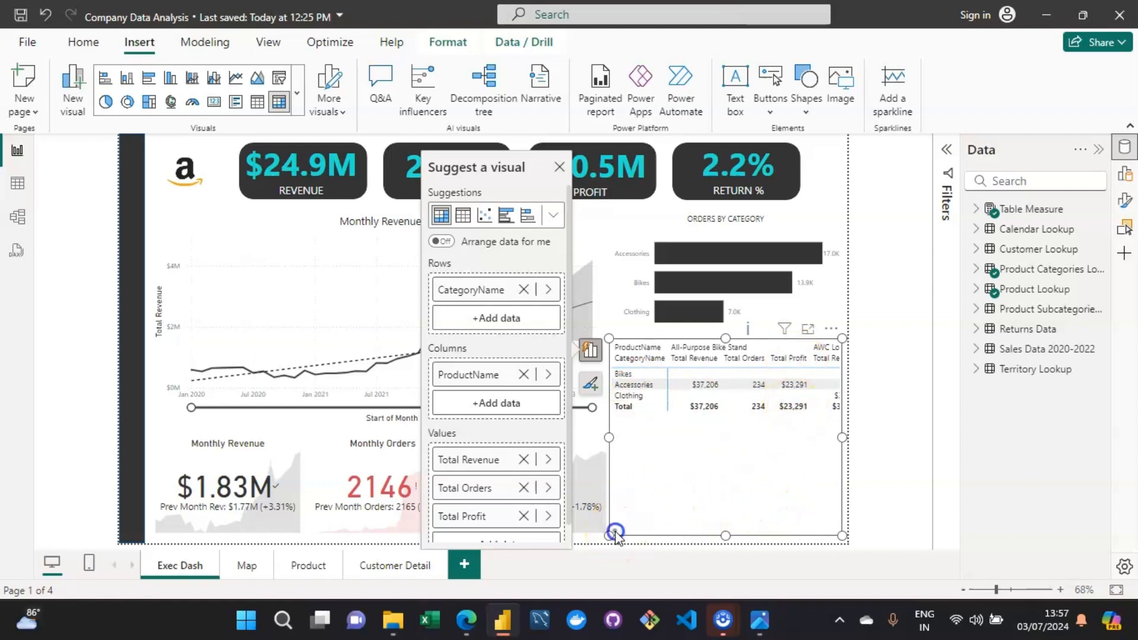
mouse_move(615, 534)
mouse_down()
mouse_move(642, 532)
mouse_move(610, 536)
mouse_up()
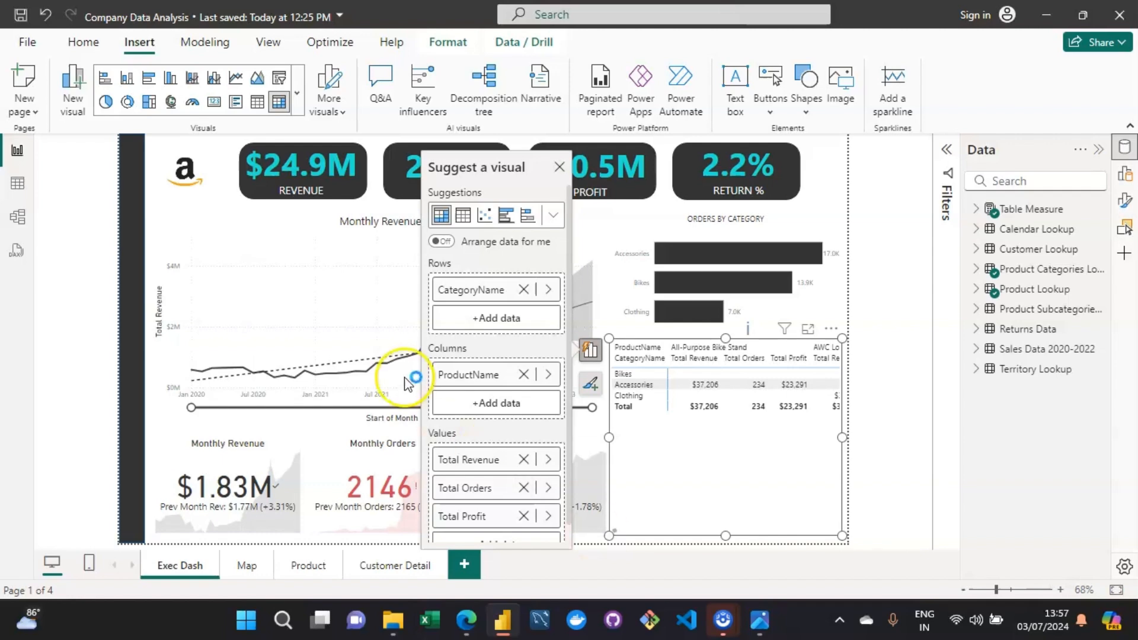
click(484, 380)
drag(485, 380, 504, 308)
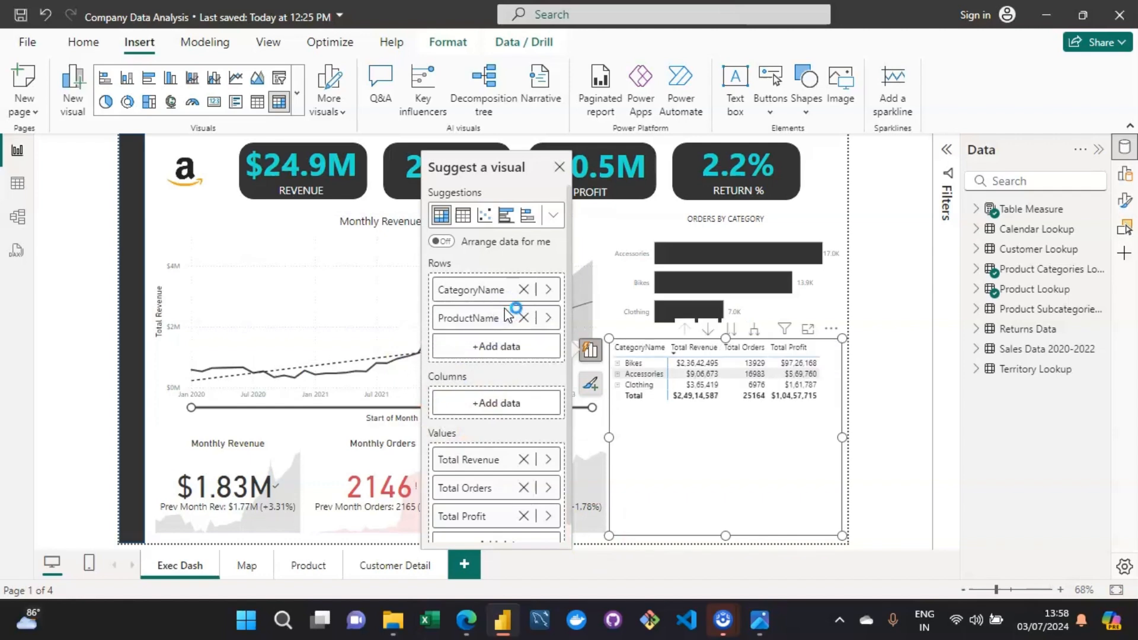
- Try out the matrix's hierarchy controls, turning Drill down mode on and back off
click(673, 448)
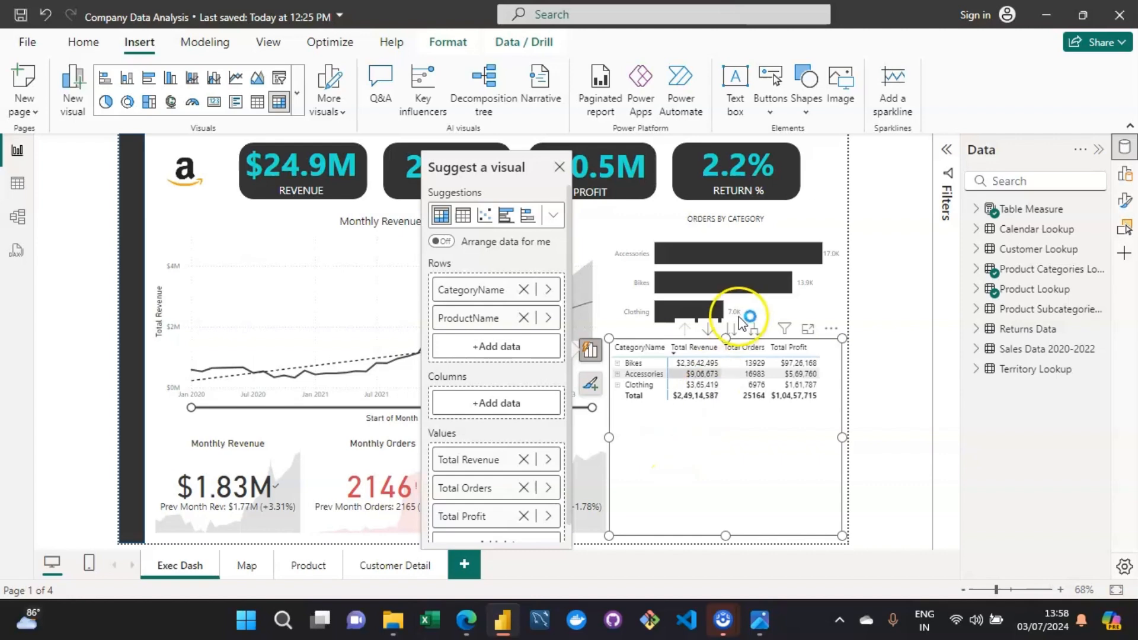
click(709, 331)
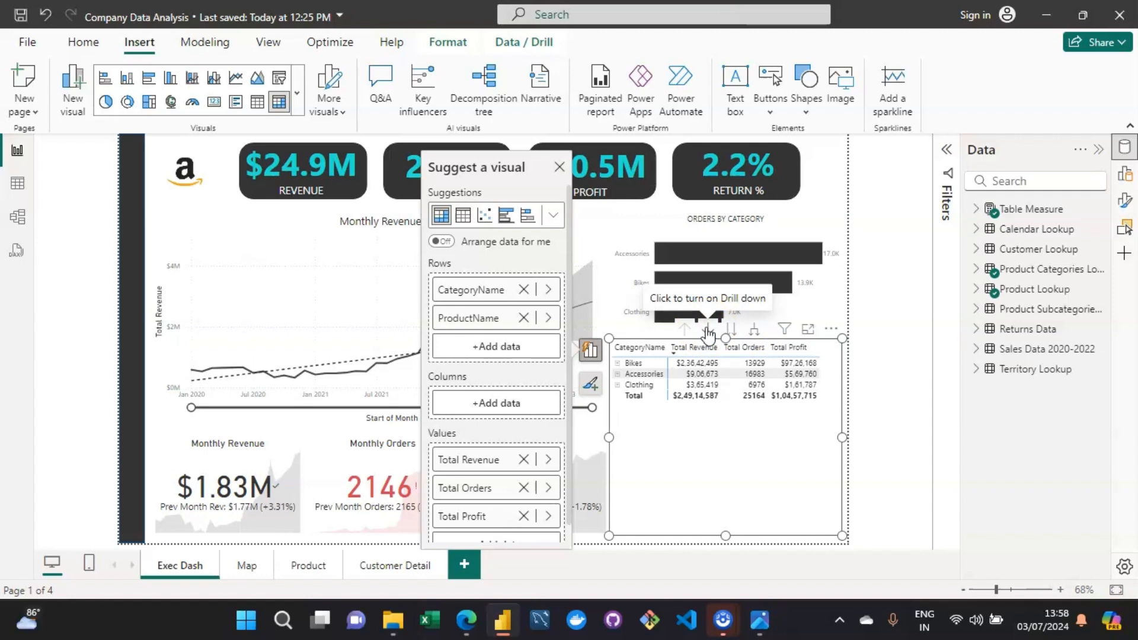
click(732, 330)
click(733, 332)
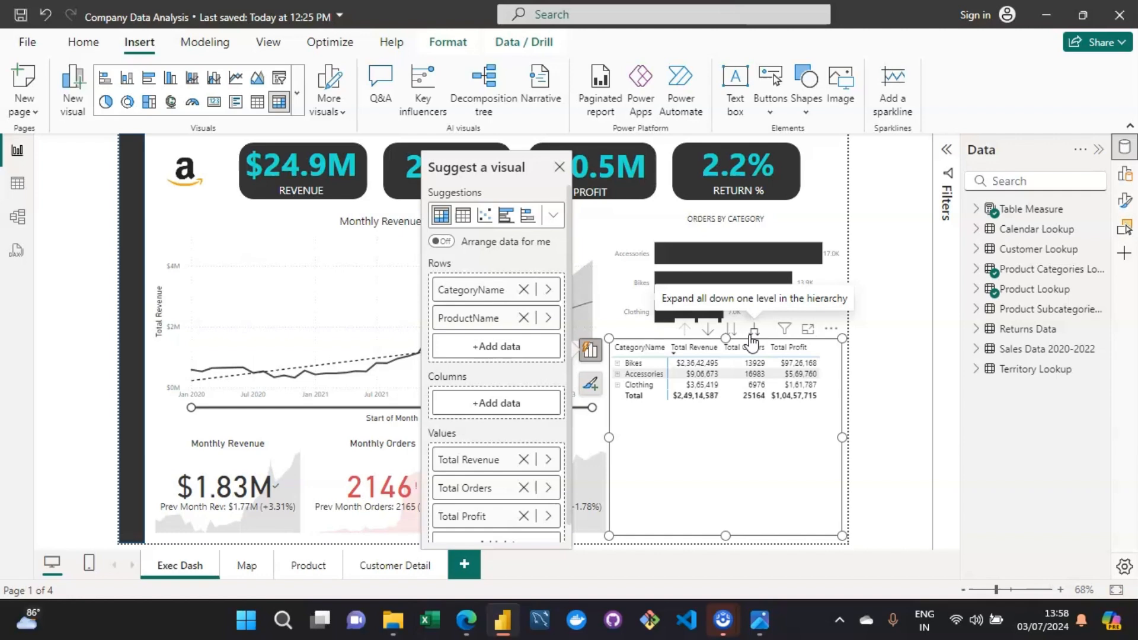
click(708, 329)
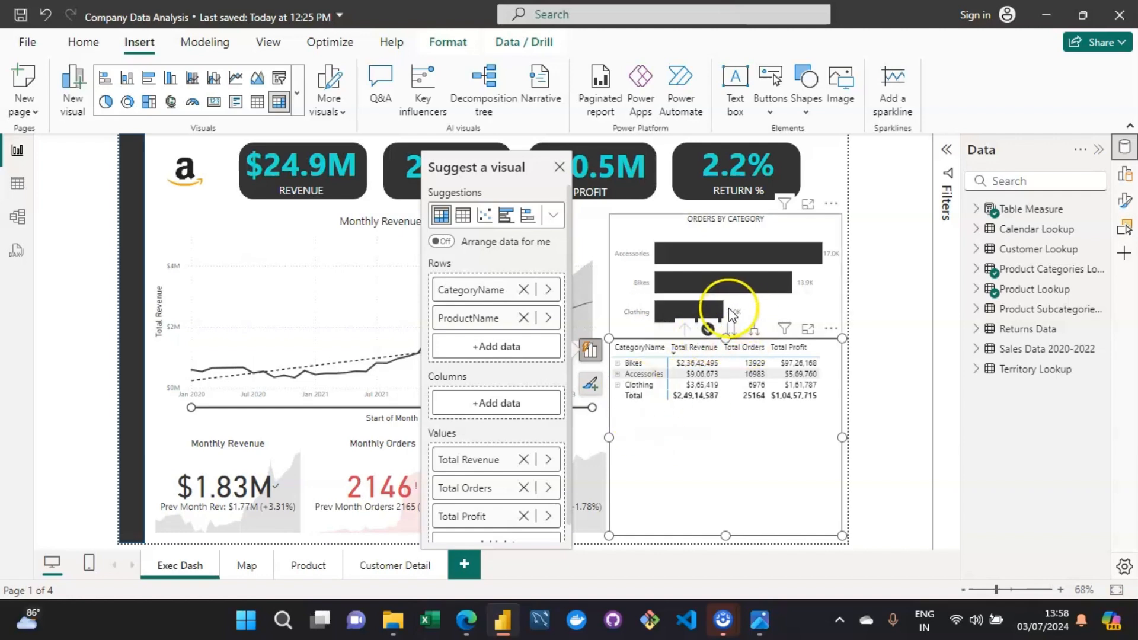
click(708, 329)
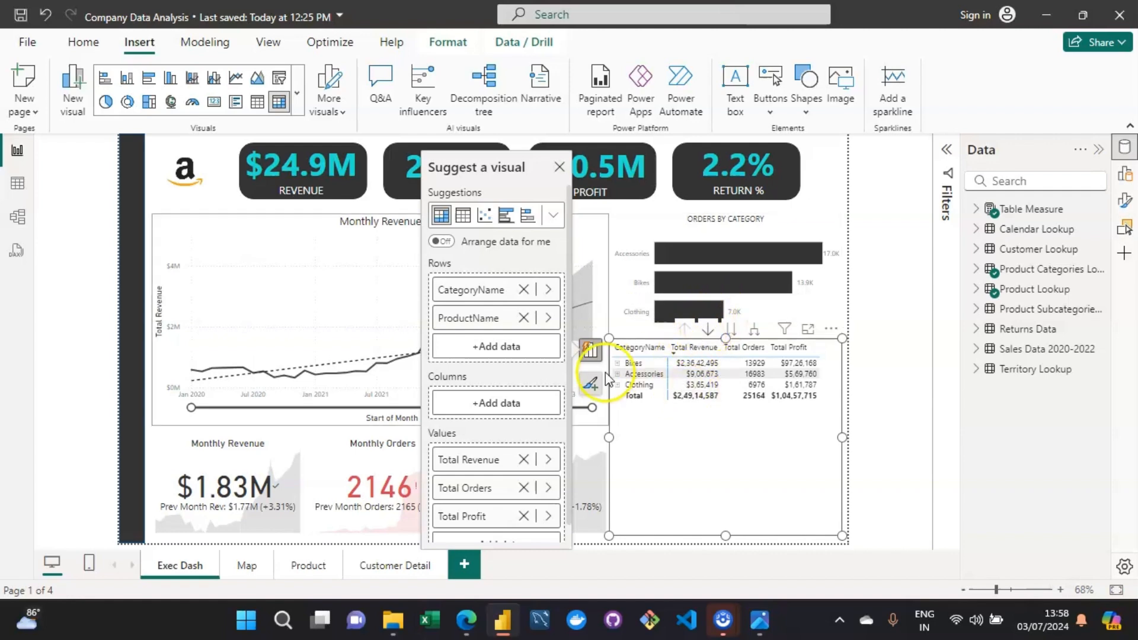
- Expand the Bikes category into its products and drill the matrix back up to the category level
click(618, 363)
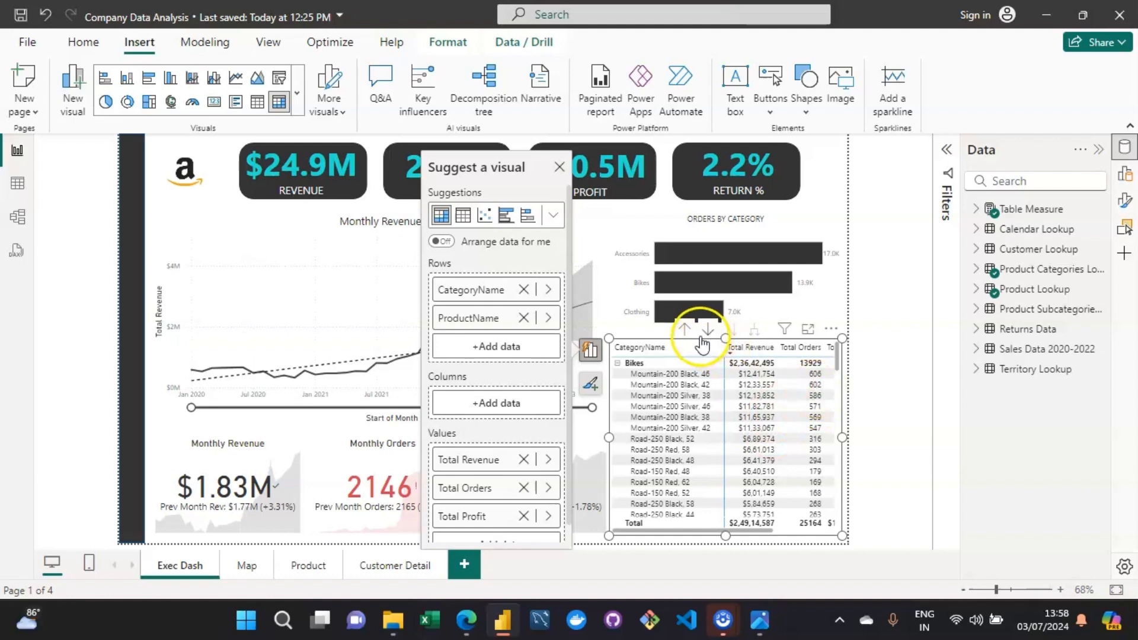
click(707, 334)
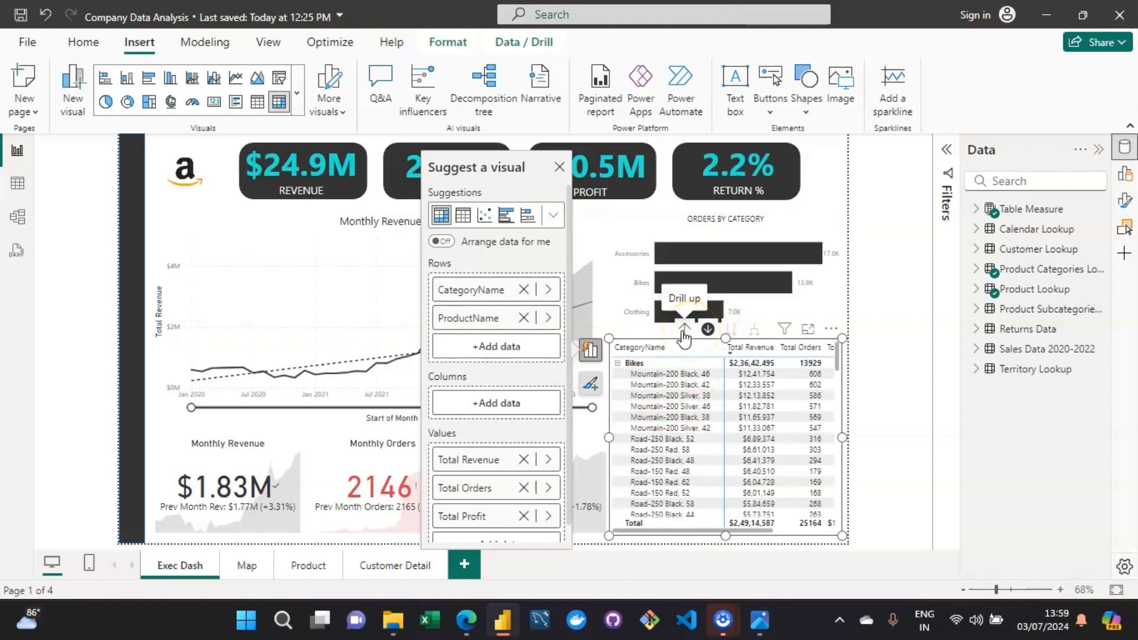
click(684, 329)
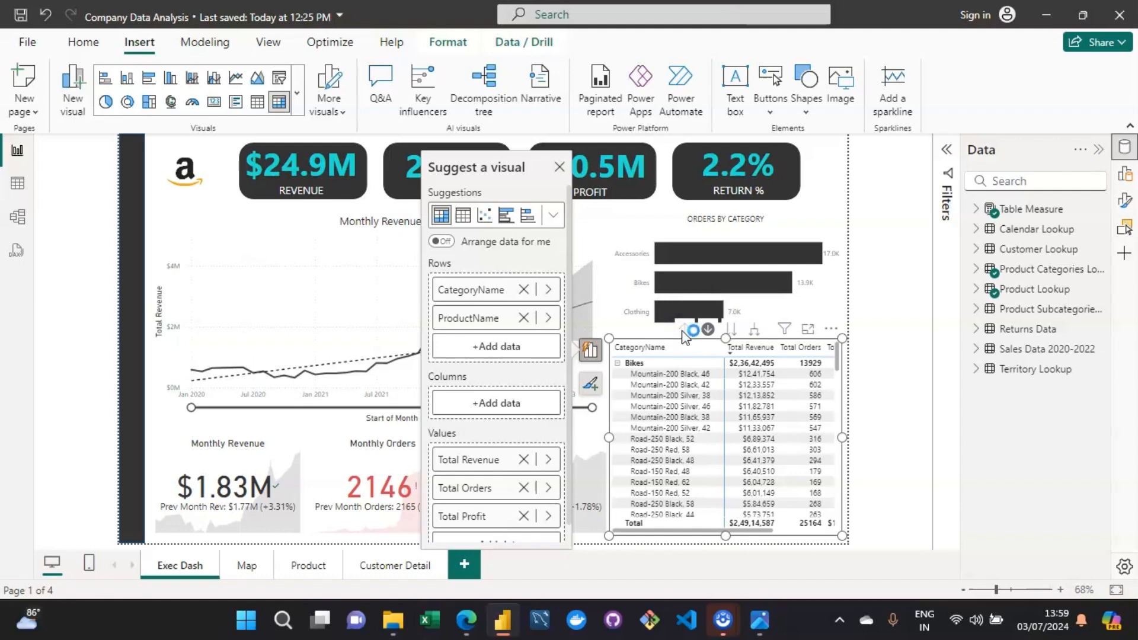
click(650, 480)
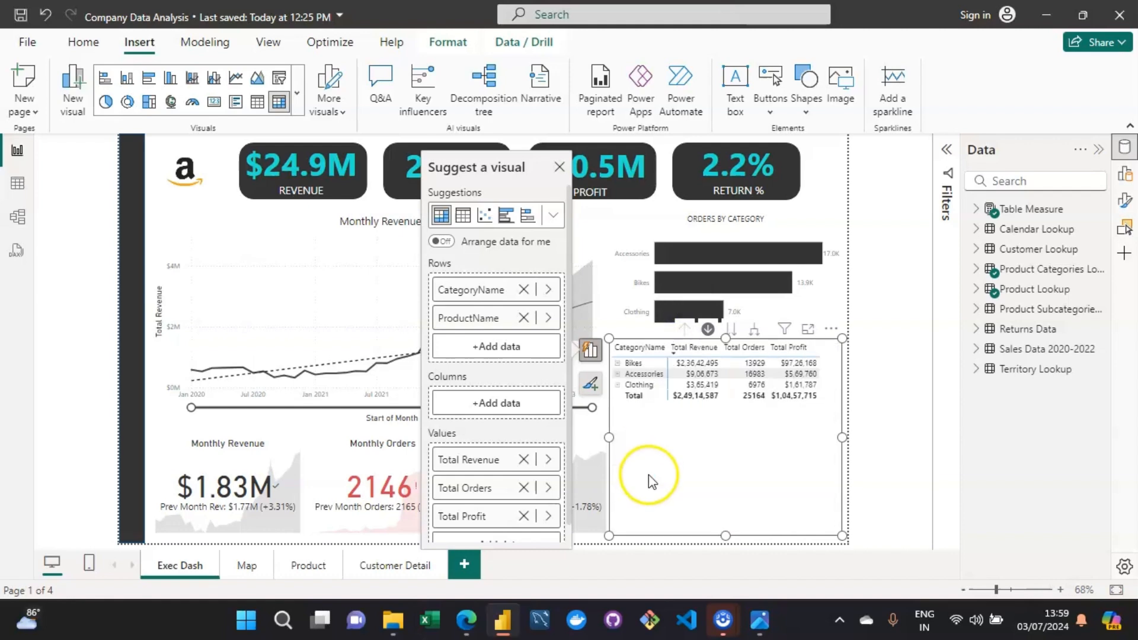
- Expand all categories in the matrix down one level and look through the products listed
click(755, 331)
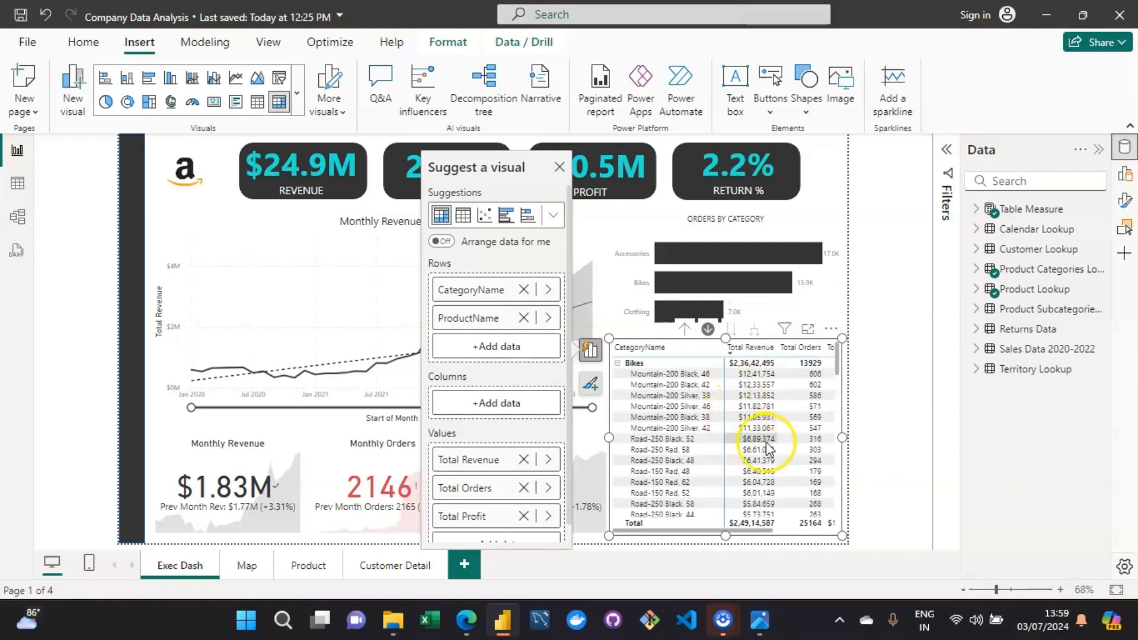
drag(835, 357, 837, 387)
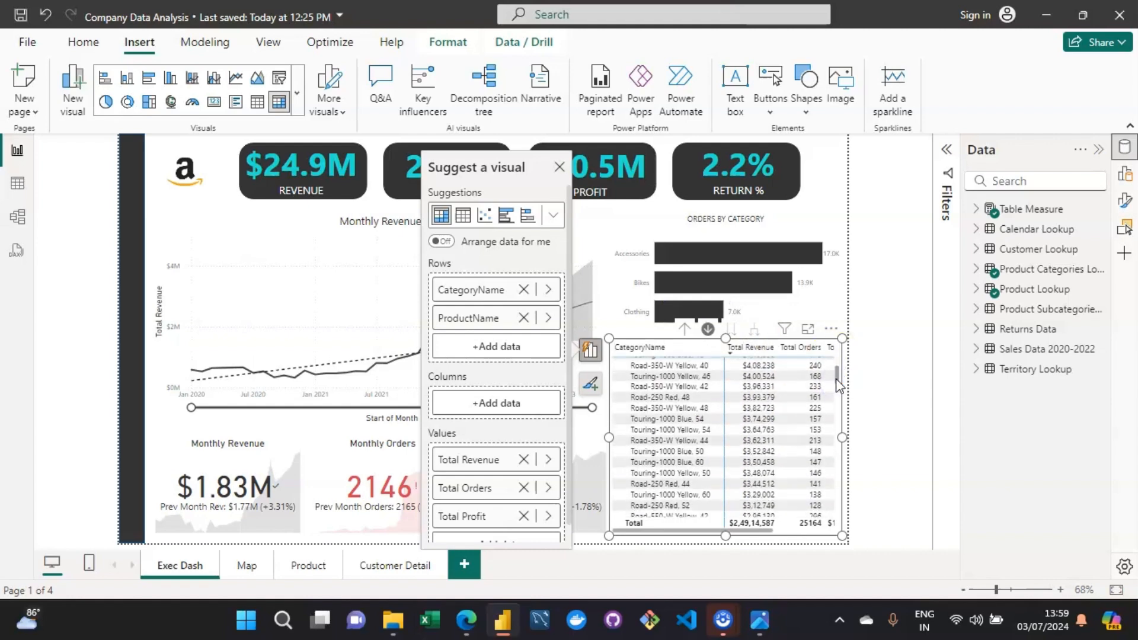
drag(837, 383, 839, 349)
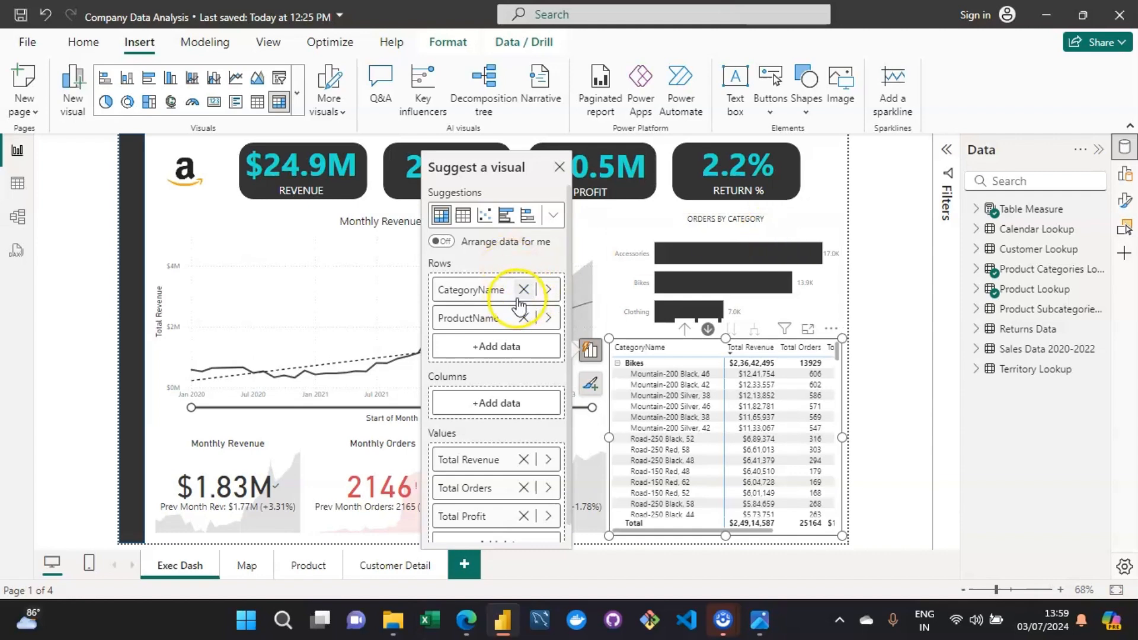
- Remove CategoryName from the matrix's rows
click(523, 290)
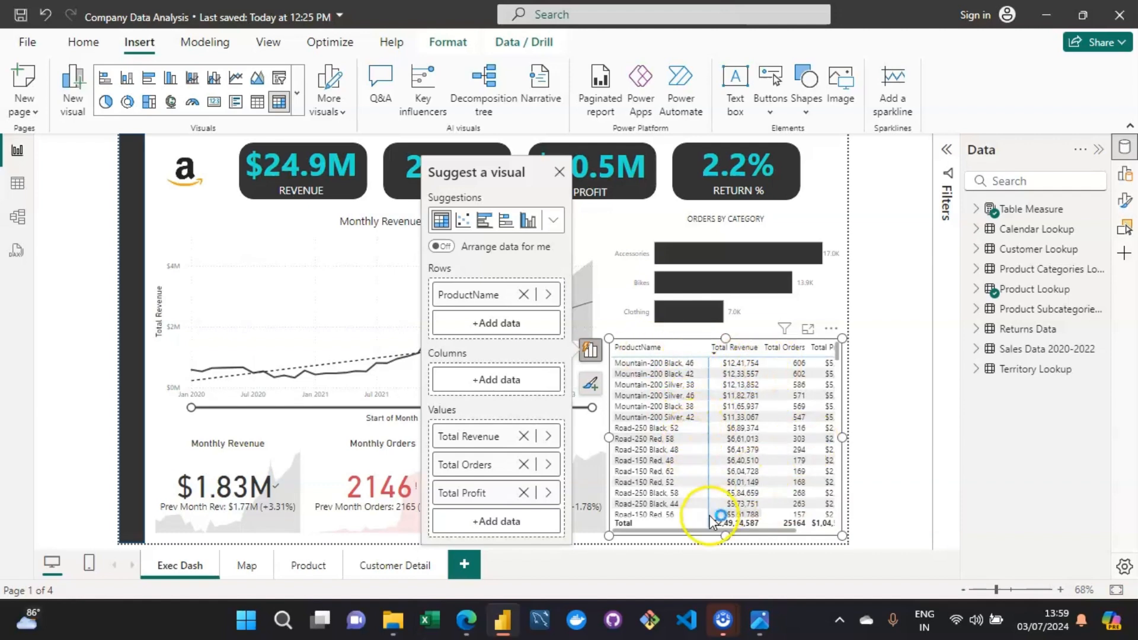
drag(714, 531, 655, 536)
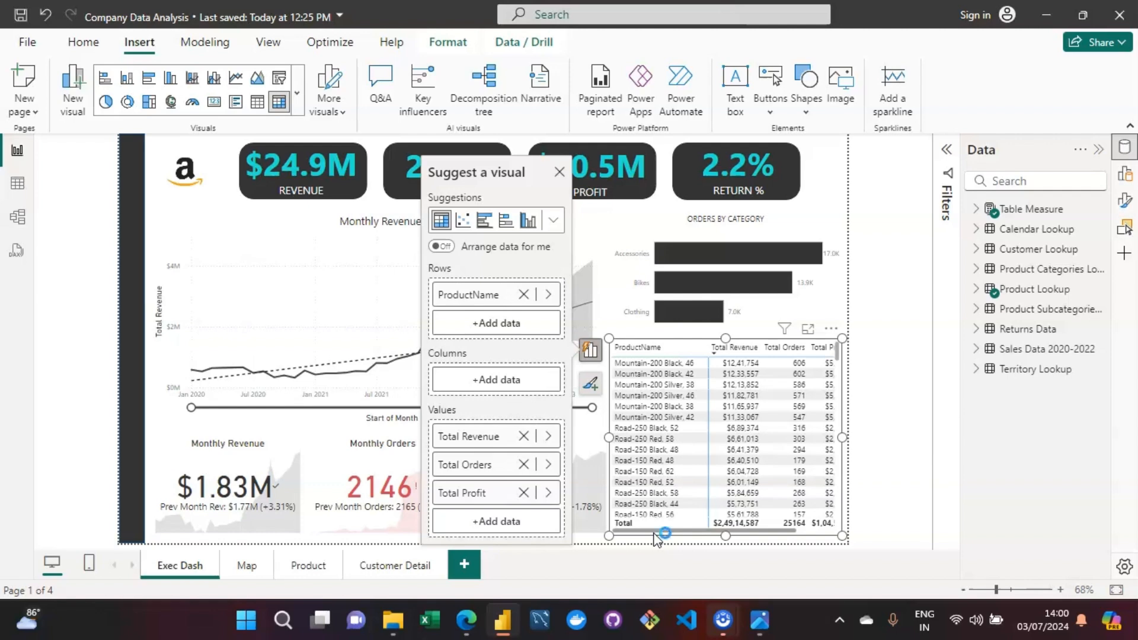
drag(657, 537, 619, 535)
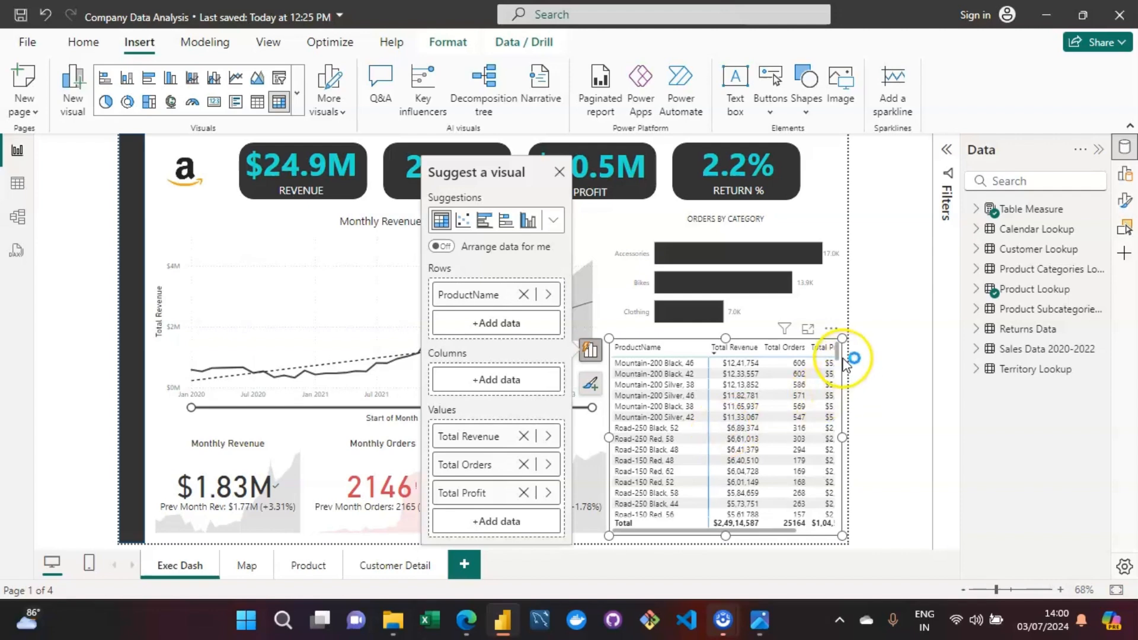
- Undo the accidental move of the matrix and lower its upper edge slightly beneath the Orders by Category chart
drag(840, 355, 840, 362)
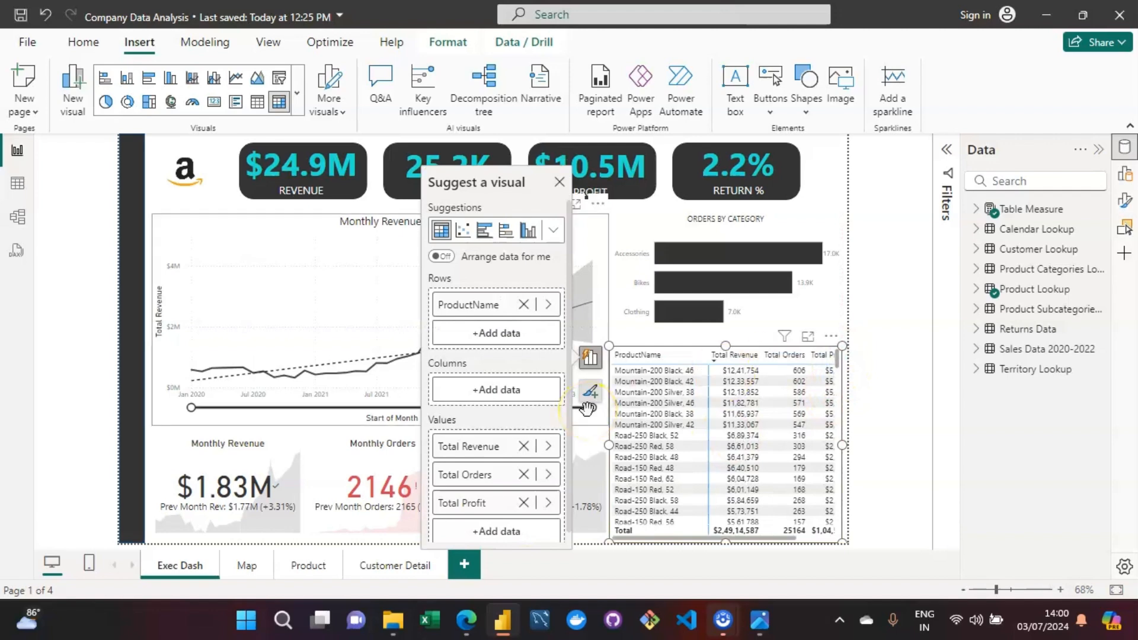
key(ctrl+z)
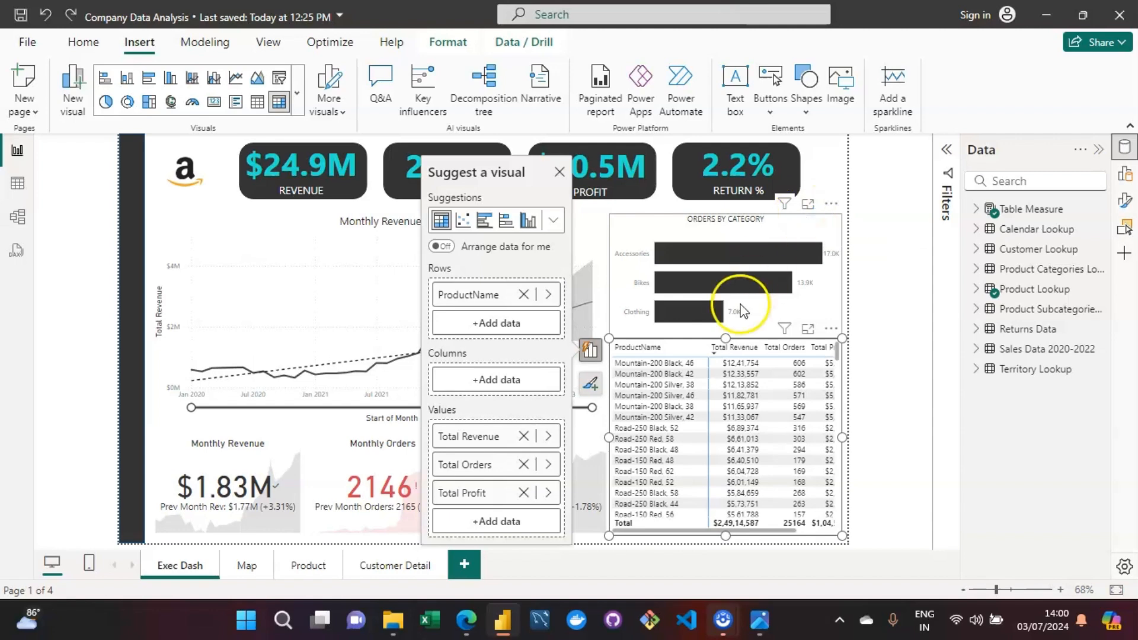
drag(727, 340, 728, 351)
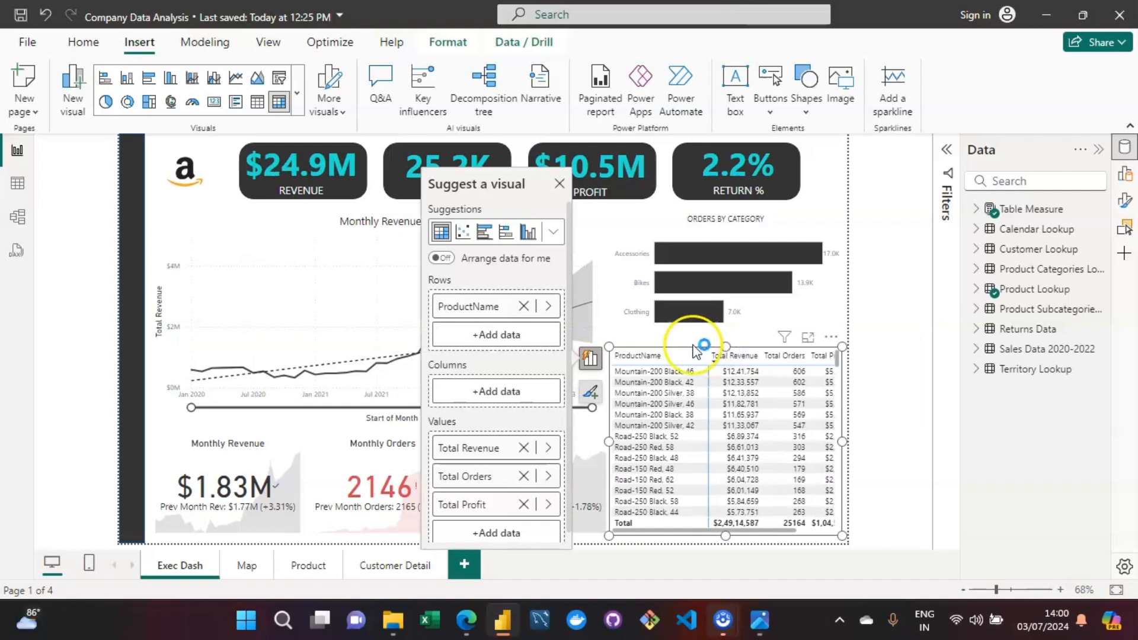
click(912, 371)
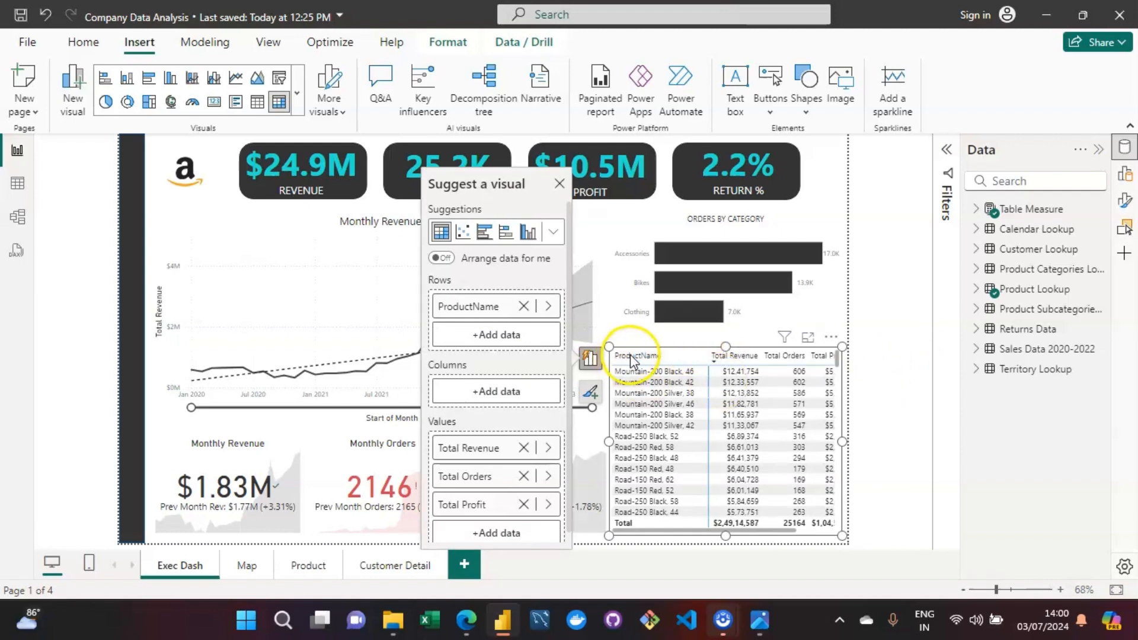
- Sort the product matrix by ProductName and turn off its row subtotals
click(683, 354)
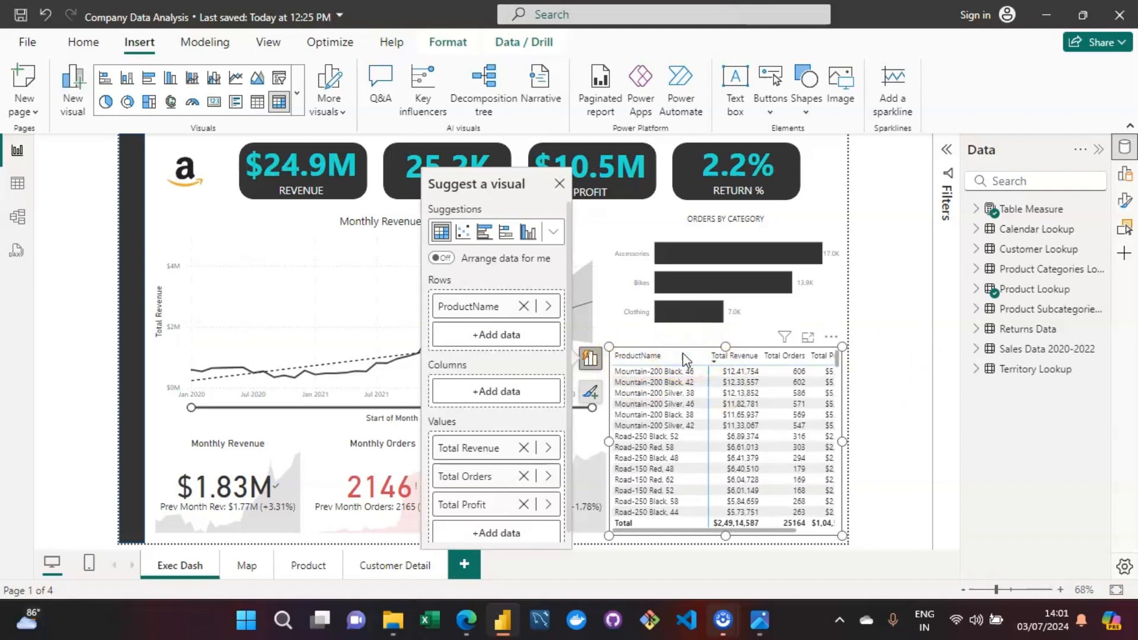
click(655, 421)
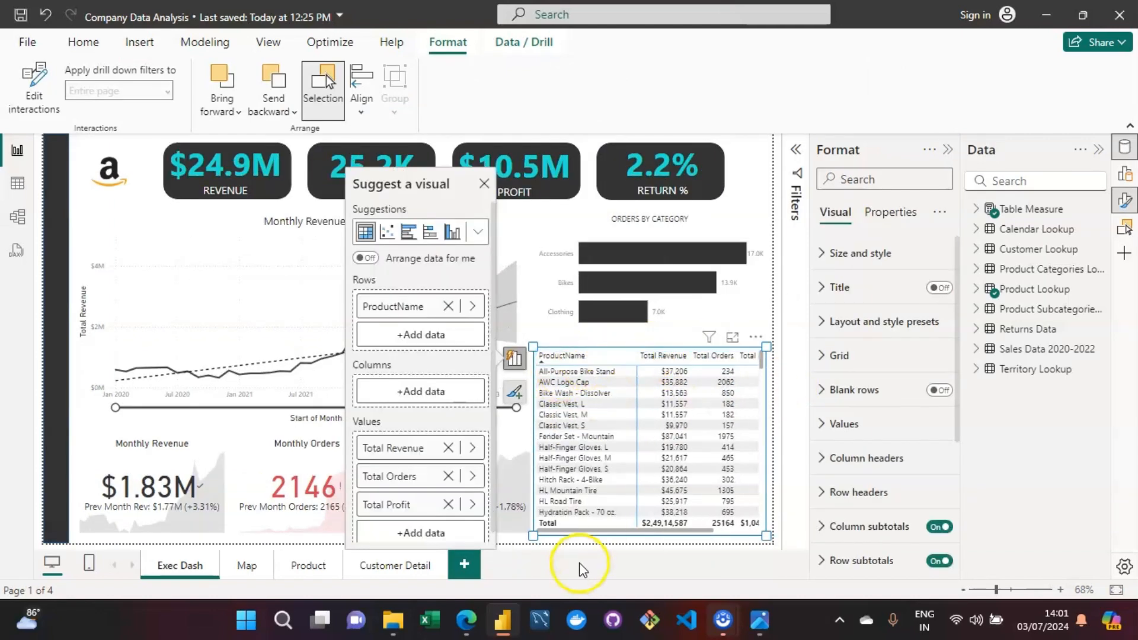
click(570, 524)
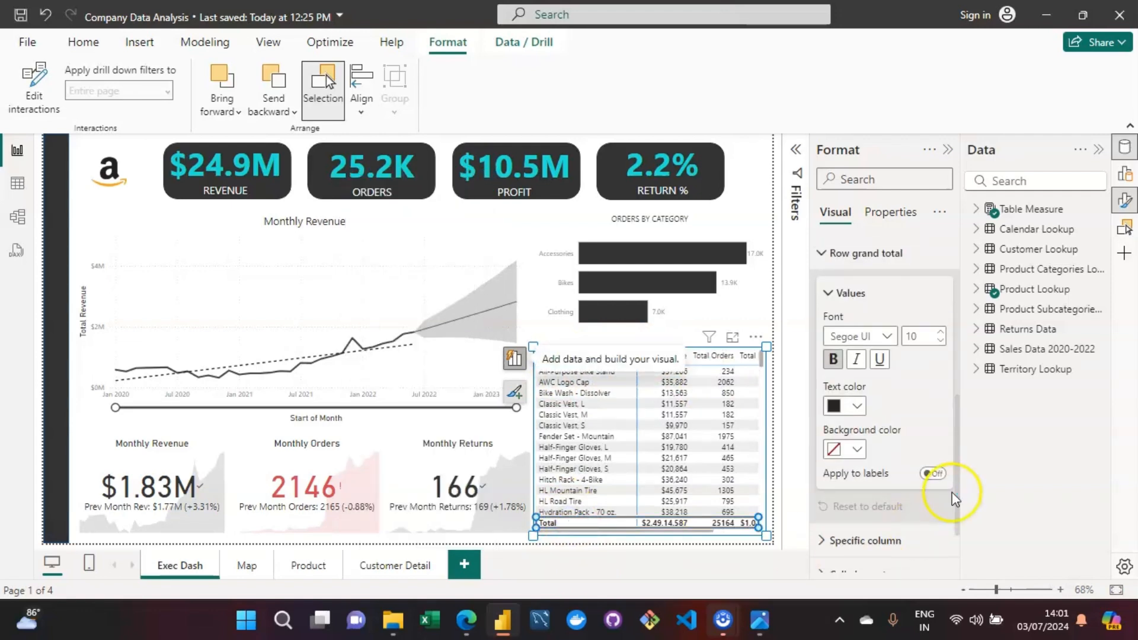
scroll(960, 468, up, 3)
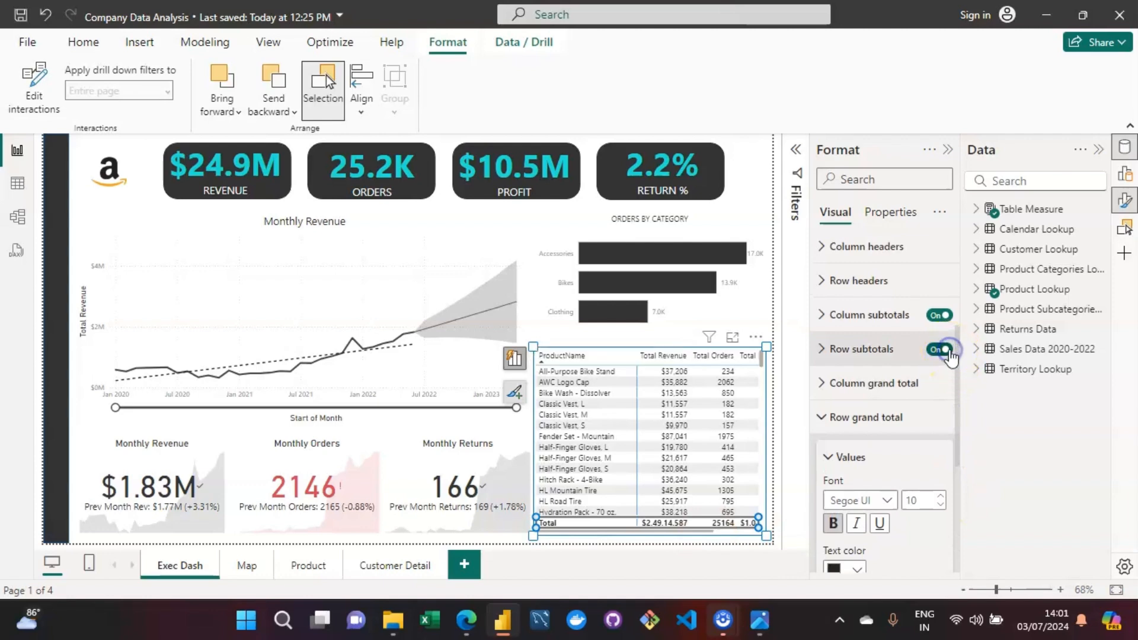
click(948, 350)
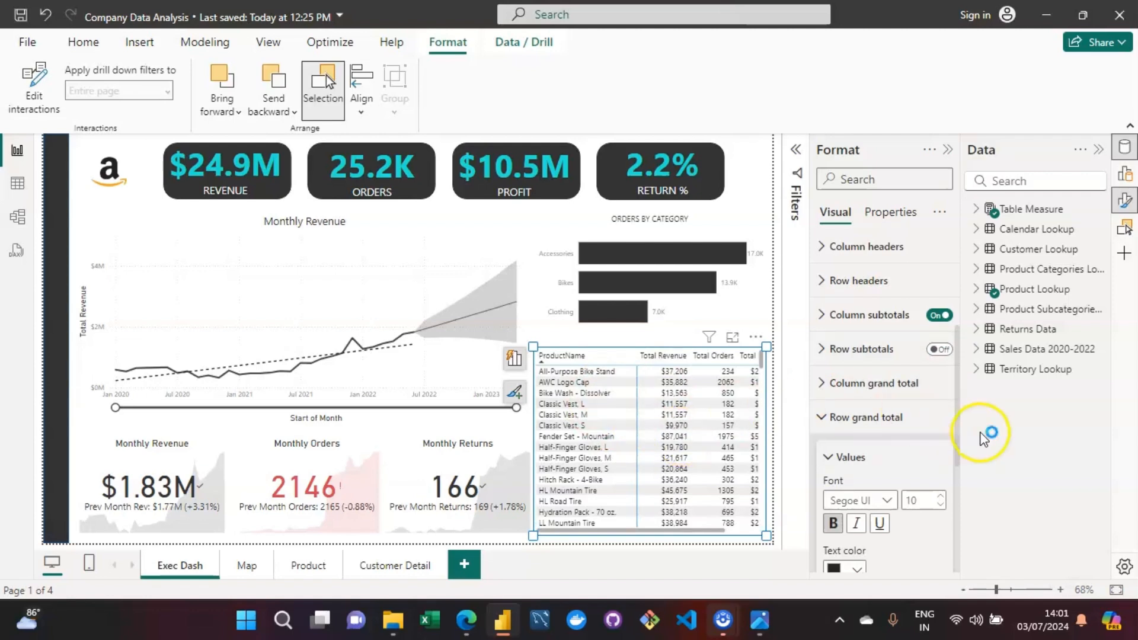
- Set the matrix's column header text to Segoe UI Bold at size 11
click(565, 358)
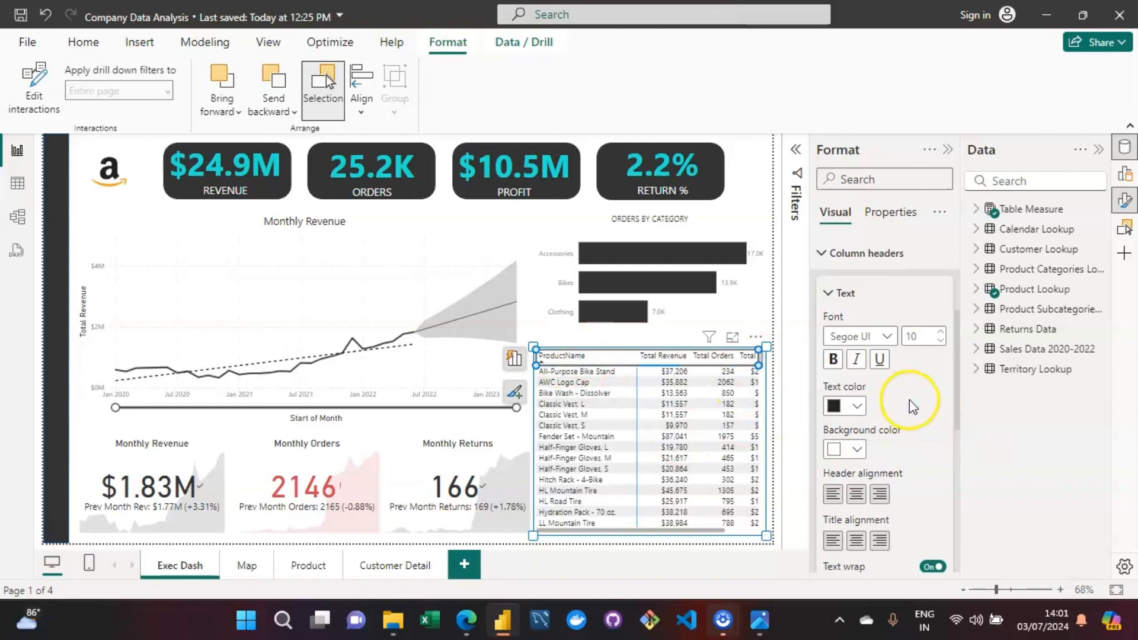
click(890, 336)
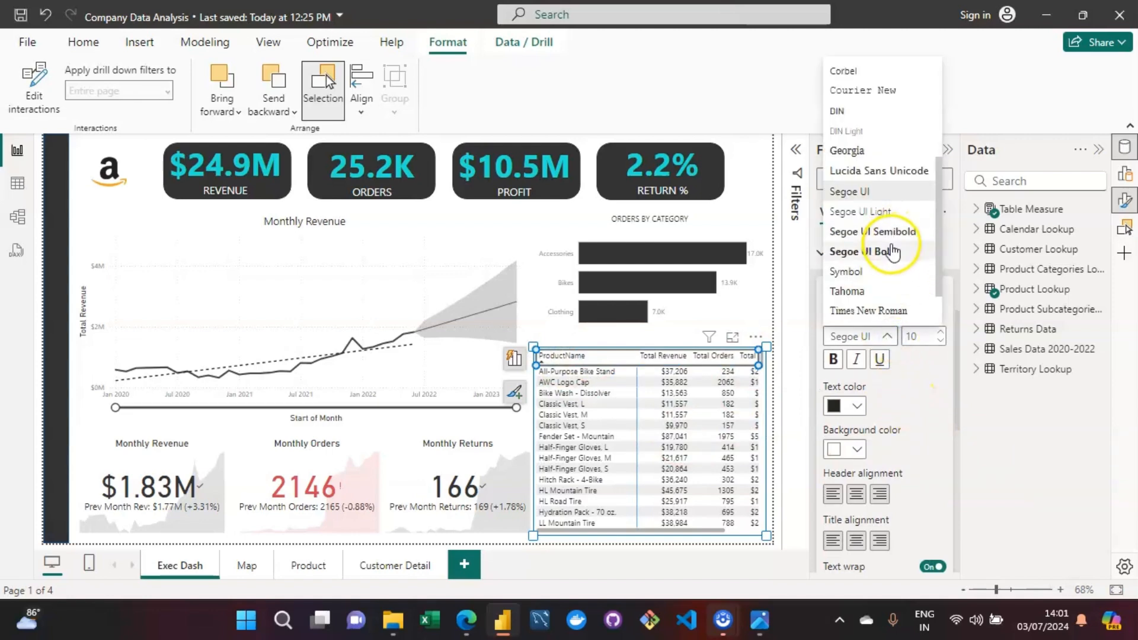
click(893, 252)
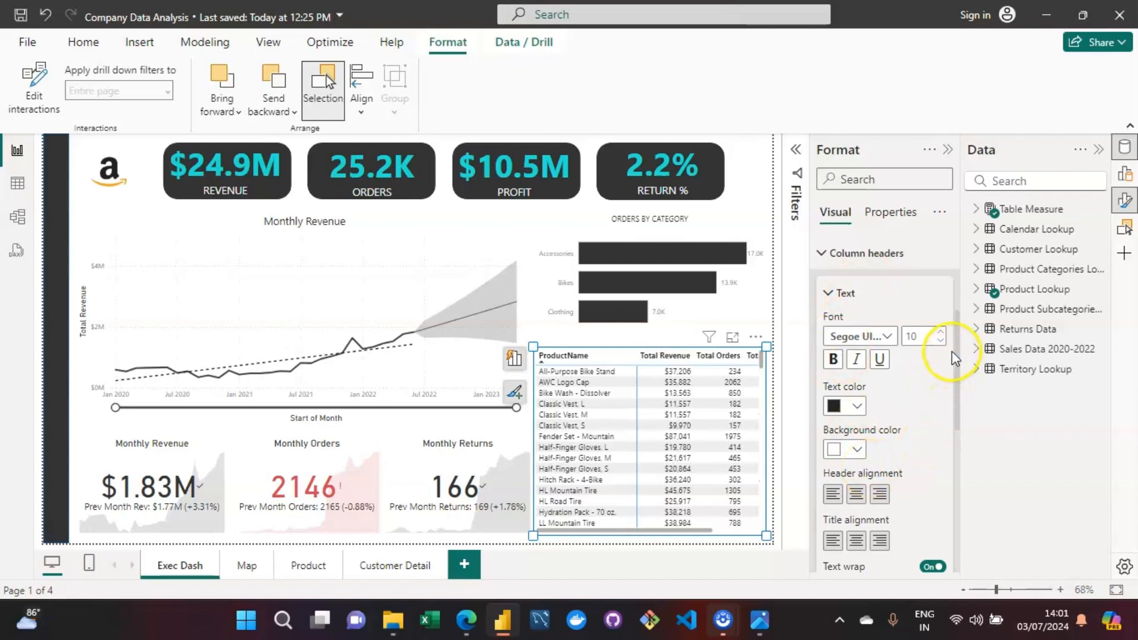
mouse_move(957, 367)
mouse_down()
mouse_move(959, 386)
mouse_move(959, 356)
mouse_up()
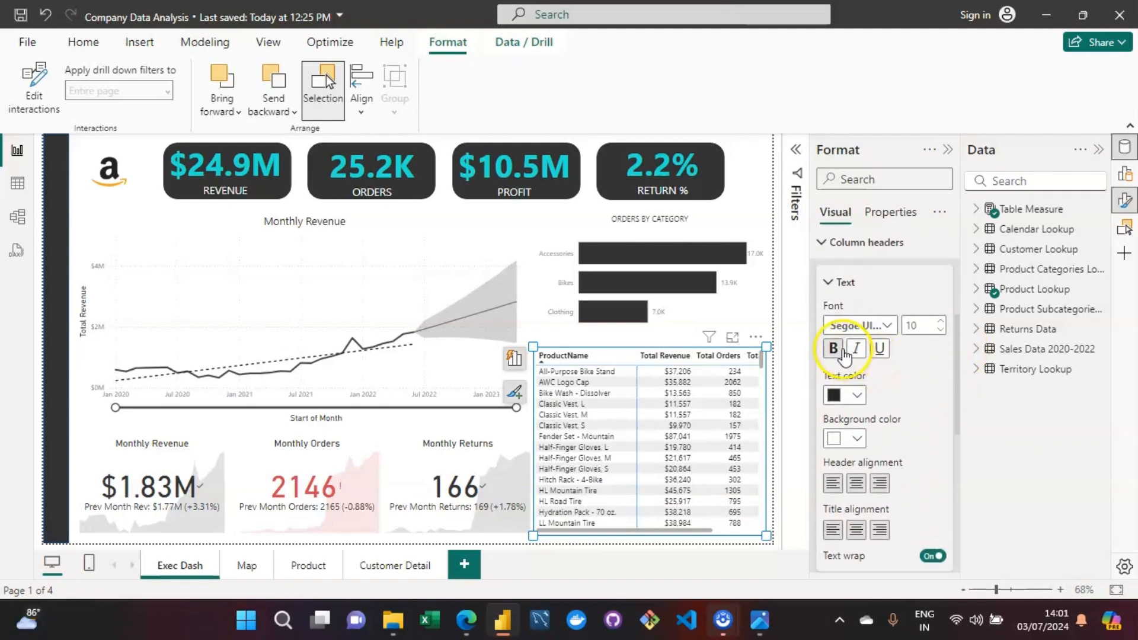
click(839, 350)
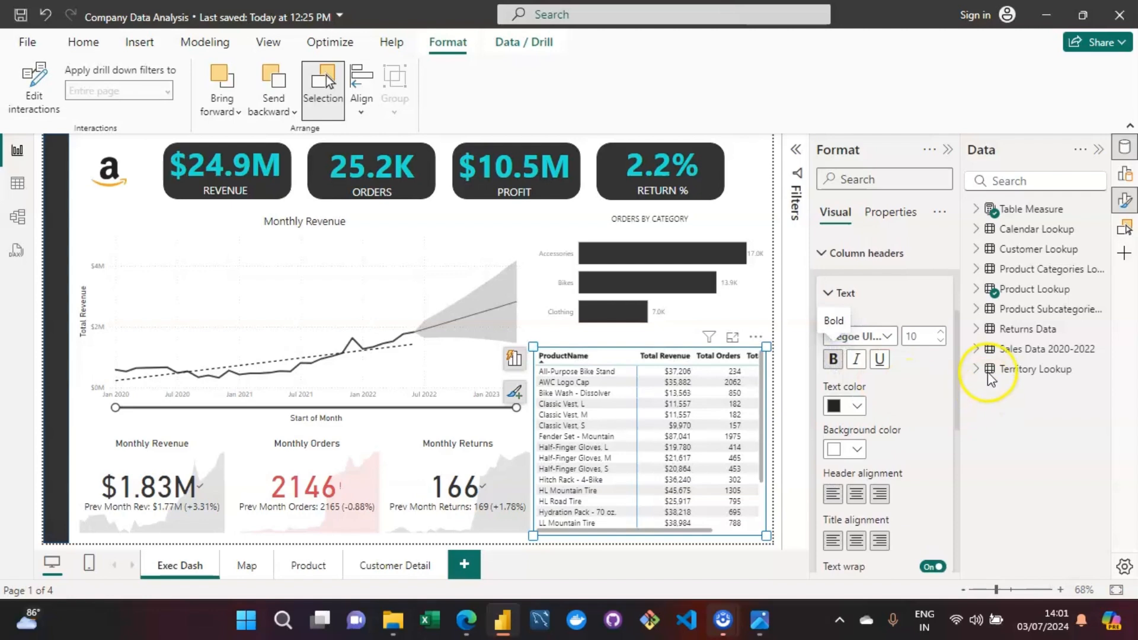
click(941, 335)
click(833, 360)
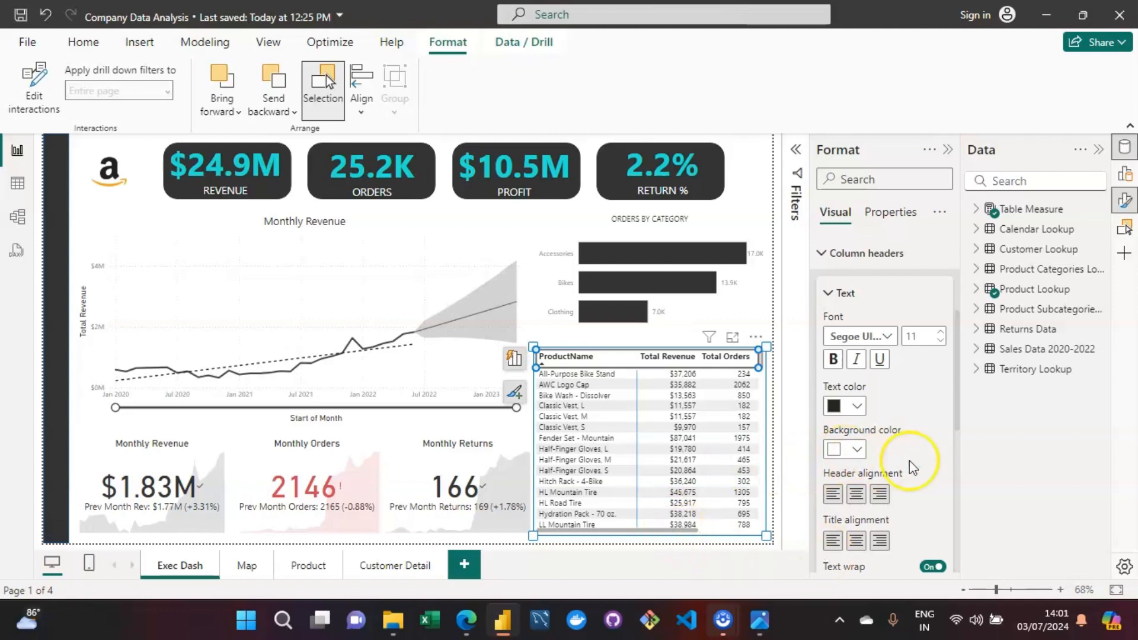
- Look through the matrix's formatting options, including size and position, cell elements and background
drag(954, 350, 945, 274)
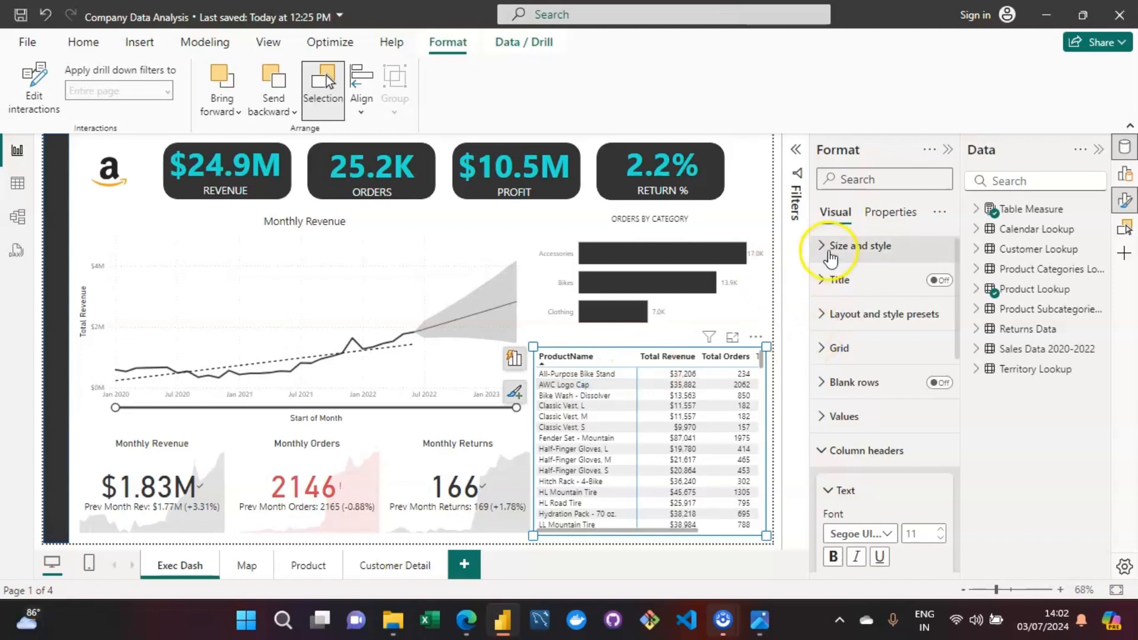
click(828, 248)
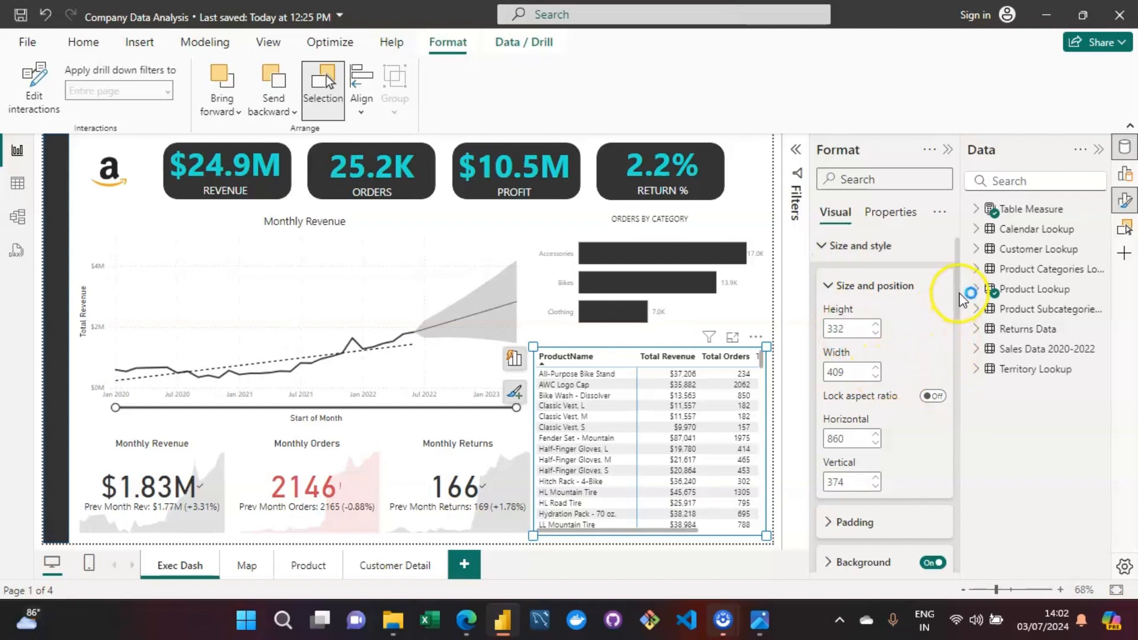
drag(957, 293, 960, 555)
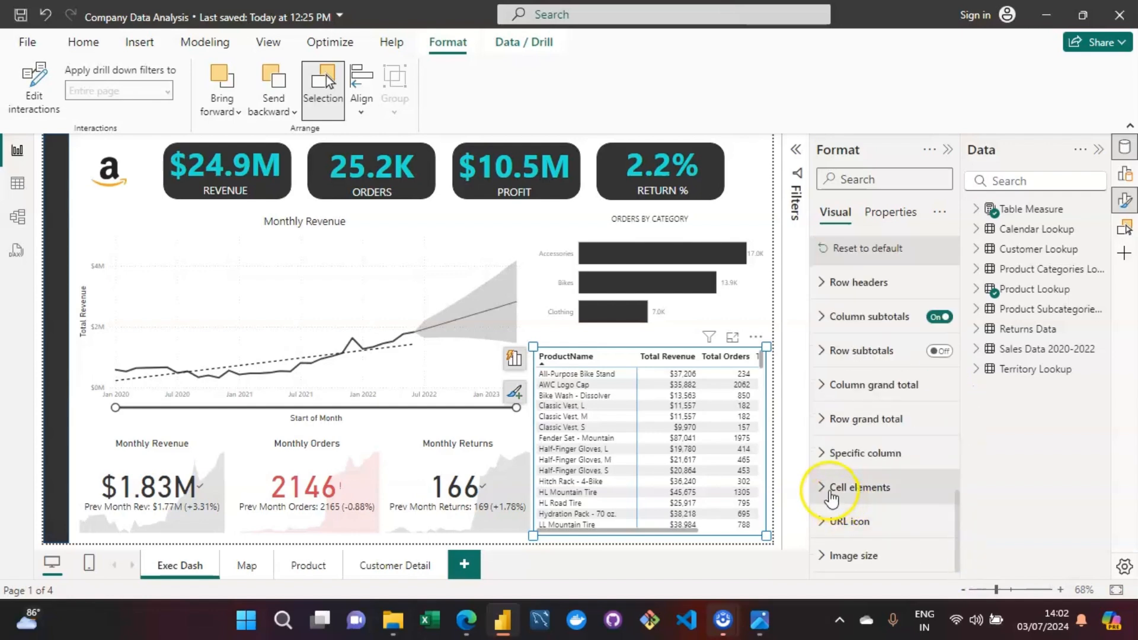
click(831, 493)
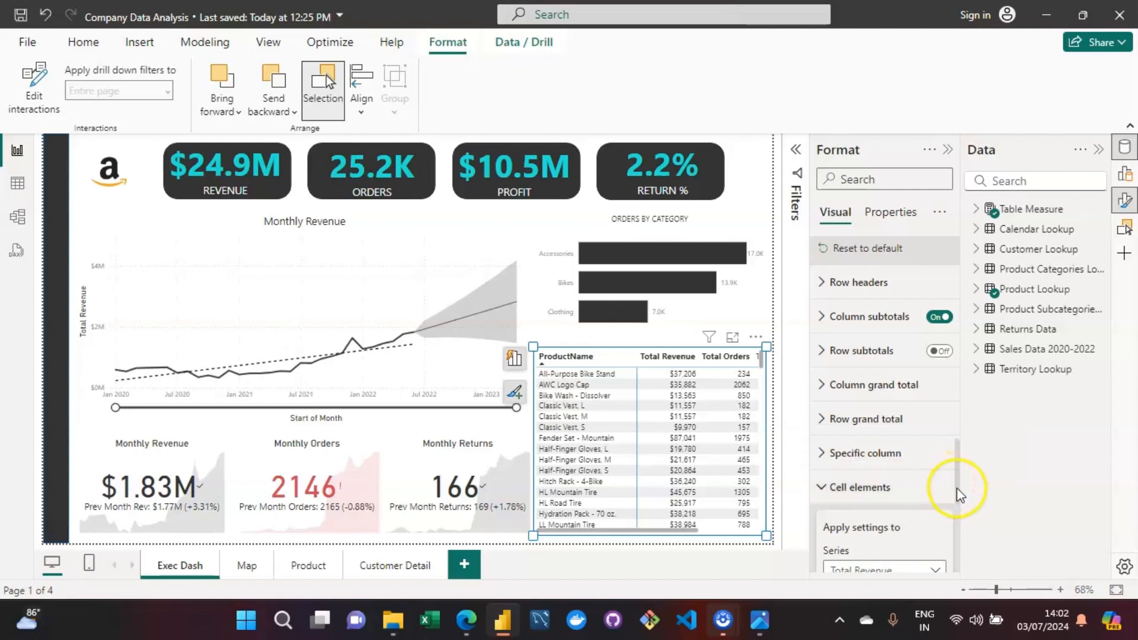
drag(960, 494, 955, 305)
click(830, 422)
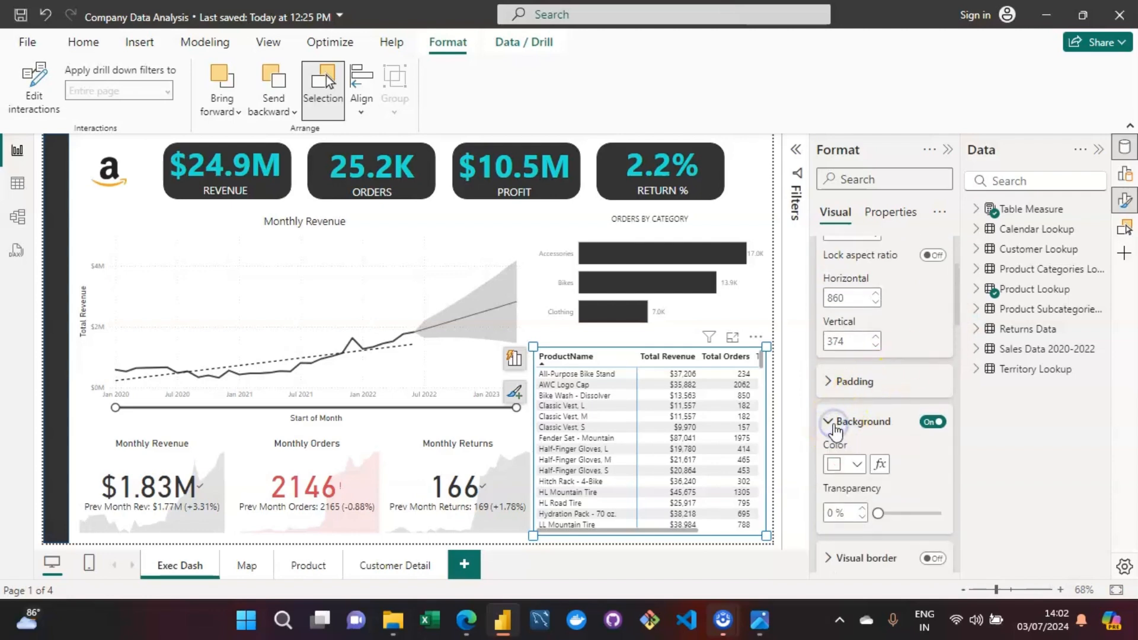
drag(955, 308, 957, 278)
click(826, 294)
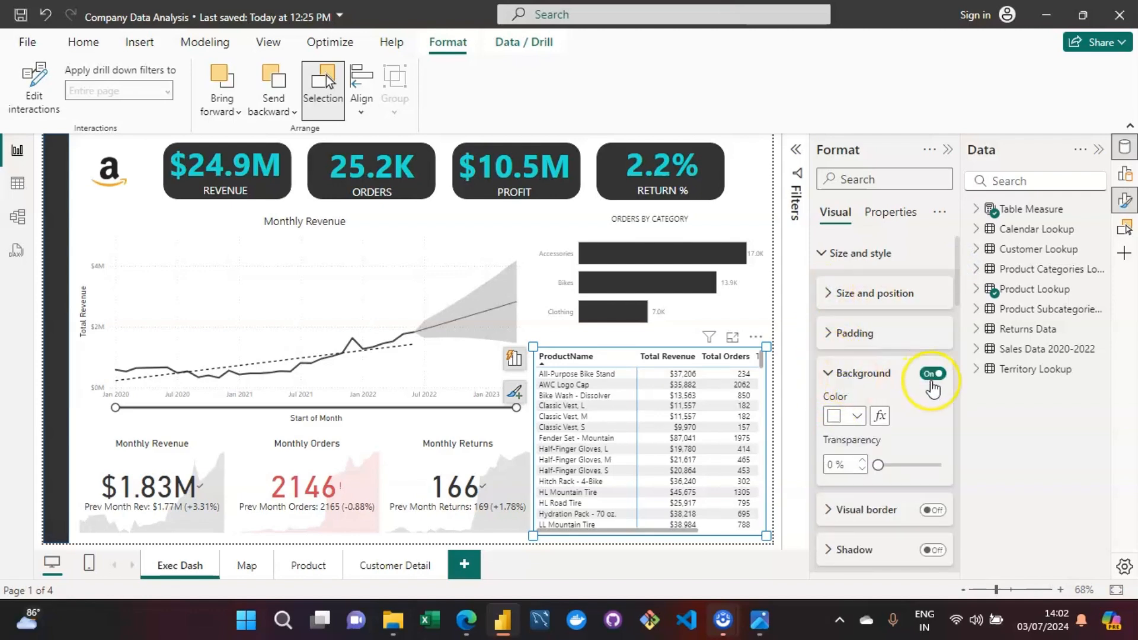
click(841, 374)
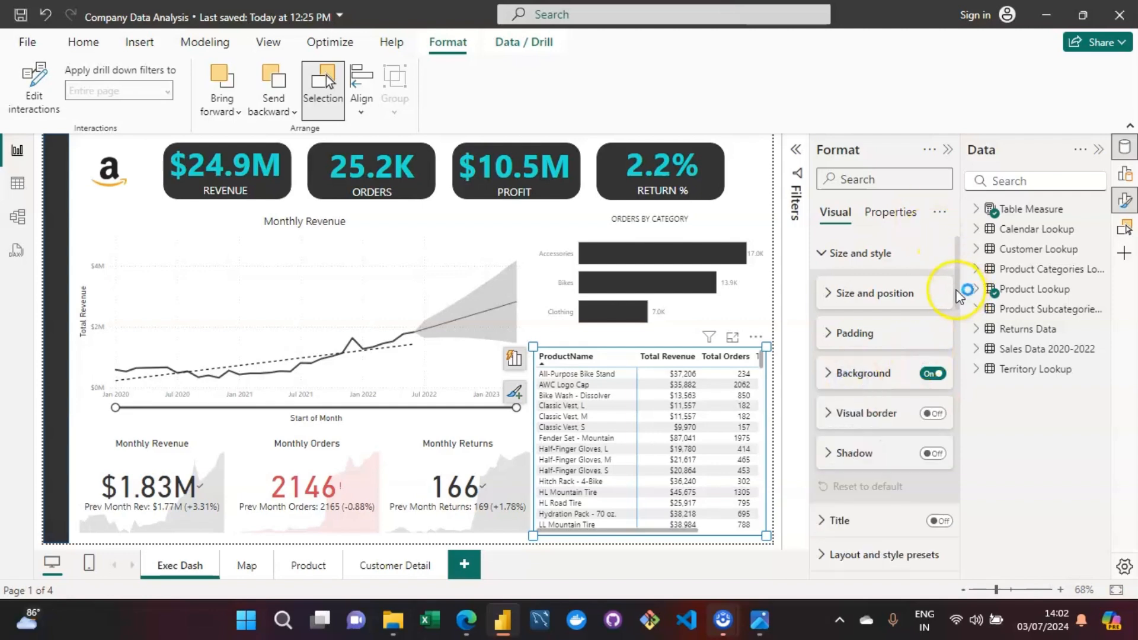
drag(956, 284, 955, 313)
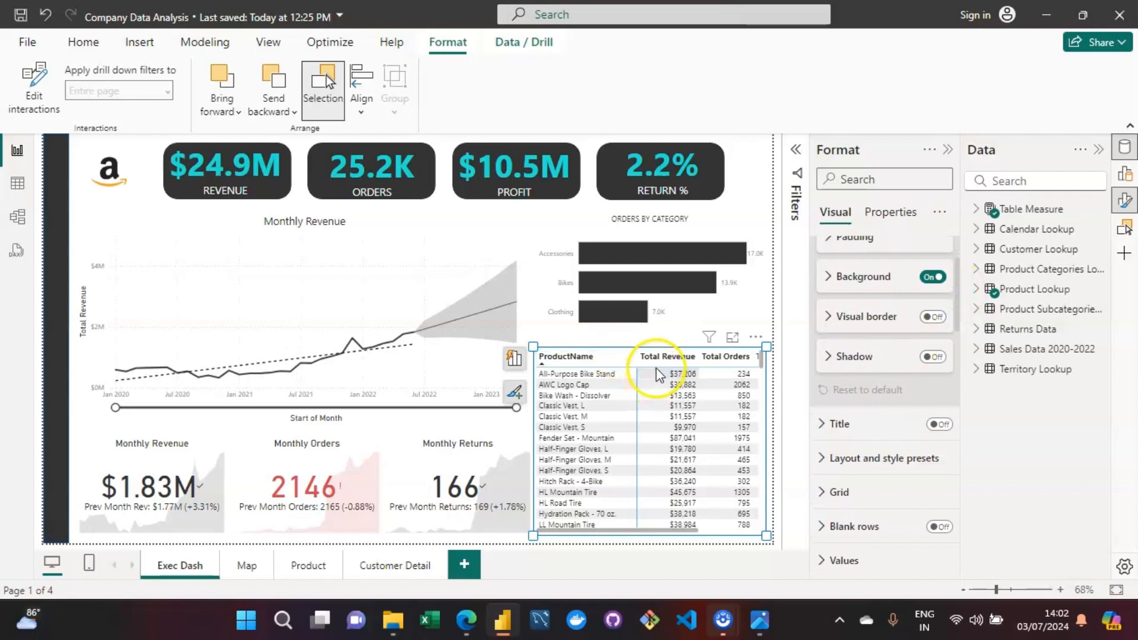
- Rename the Total Revenue value in the matrix to Revenue
click(507, 364)
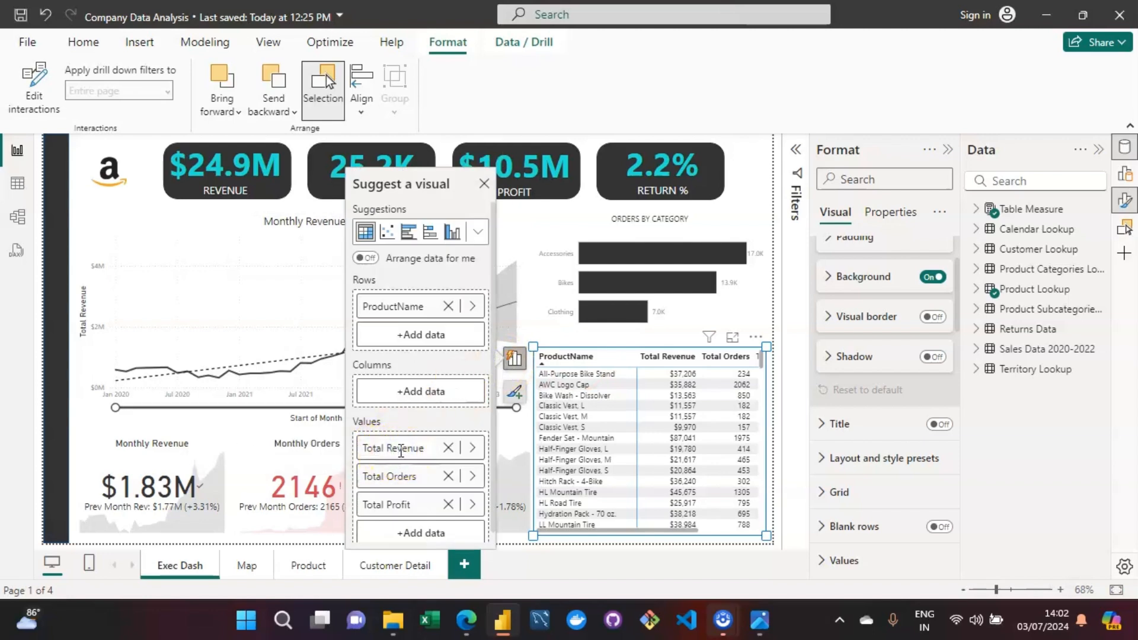
key(BackSpace)
key(BackSpace)
key(BackSpace)
key(BackSpace)
key(BackSpace)
key(BackSpace)
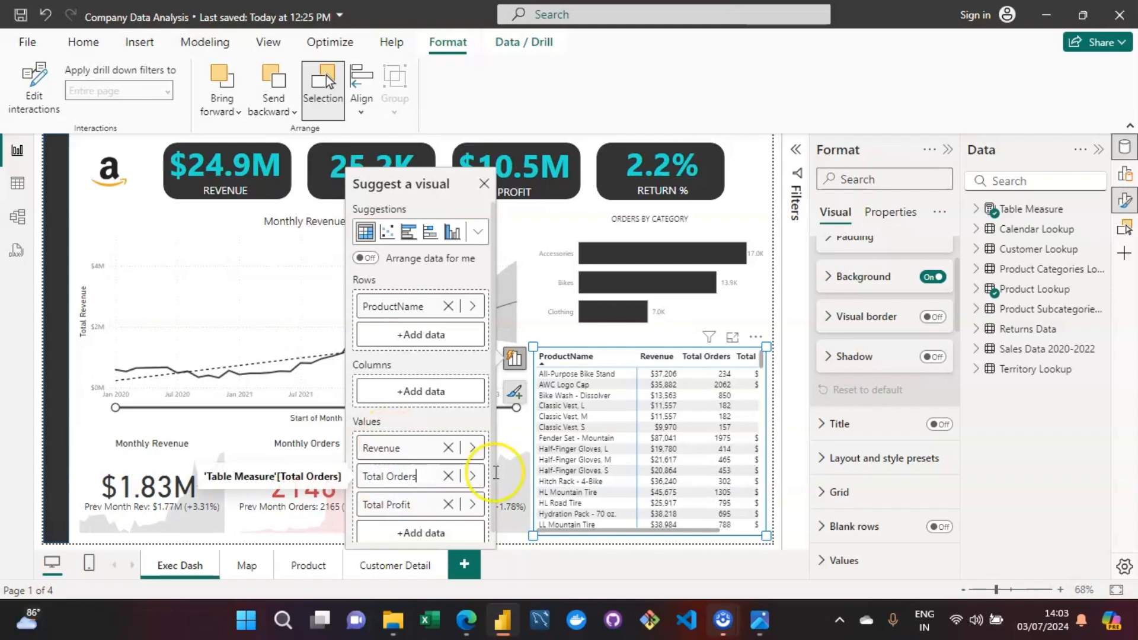
- Rename the Total Orders value in the matrix to Orders
key(BackSpace)
key(BackSpace)
key(BackSpace)
key(BackSpace)
key(BackSpace)
key(BackSpace)
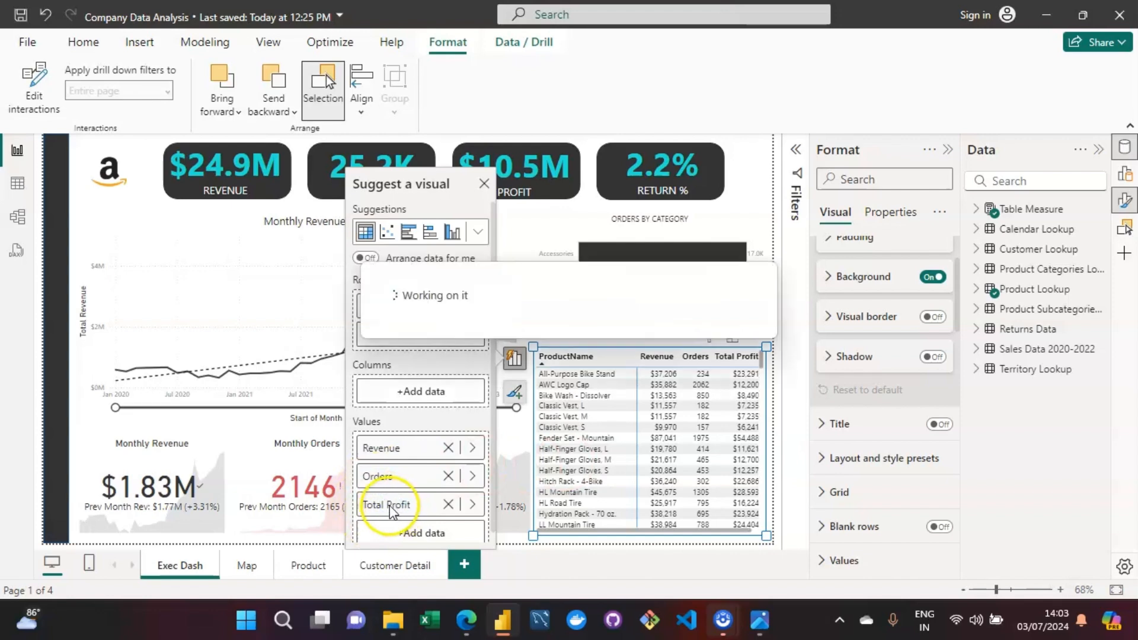
- Rename the Total Profit value in the matrix to Profit
double_click(386, 505)
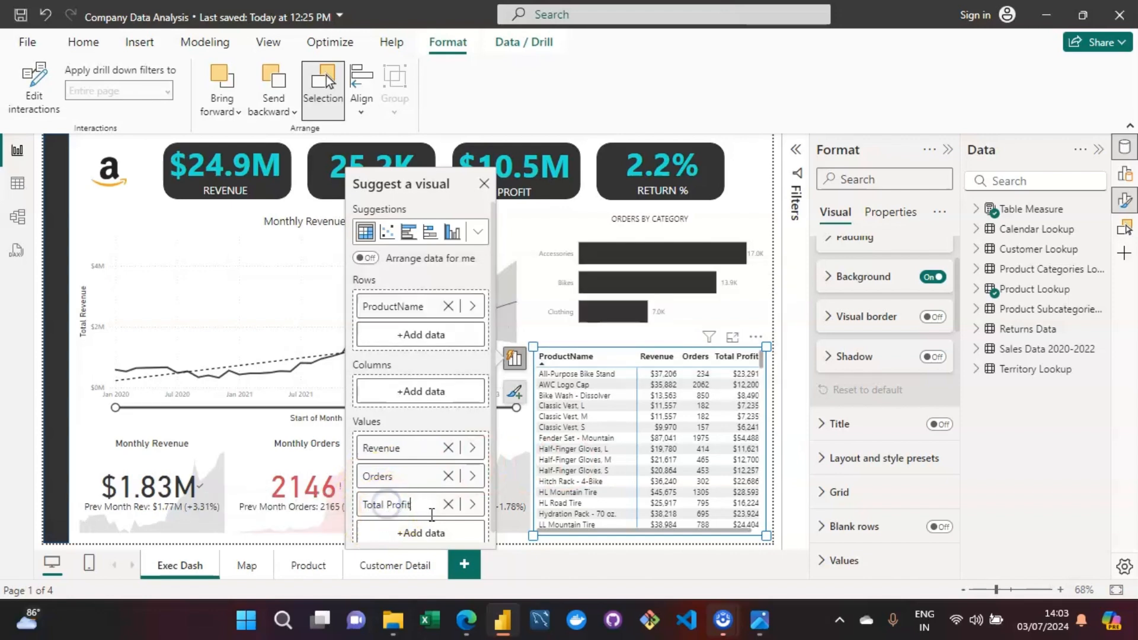
click(513, 540)
key(BackSpace)
key(BackSpace)
key(BackSpace)
key(BackSpace)
key(BackSpace)
key(BackSpace)
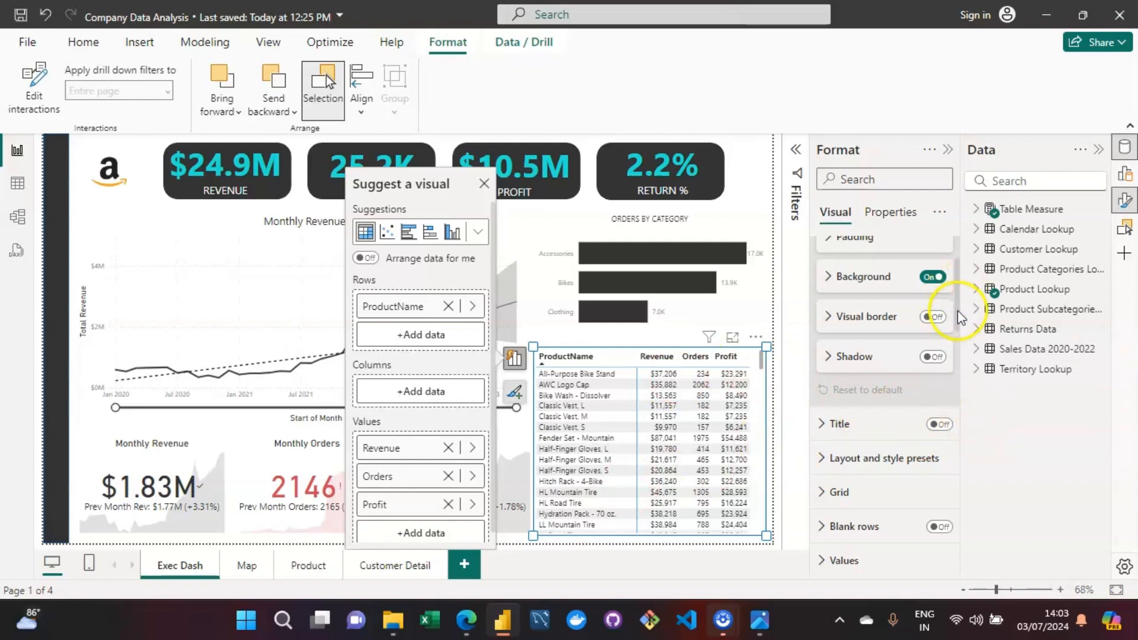
- Apply the Minimal style preset to the matrix, then close its formatting options and deselect it
drag(959, 318, 958, 354)
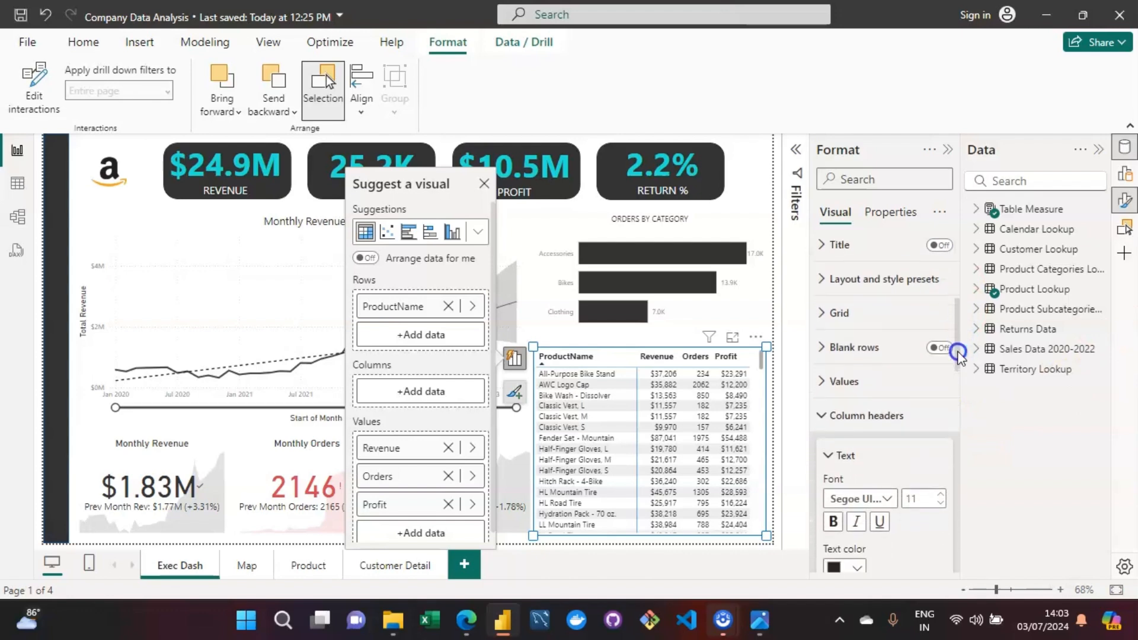
click(852, 283)
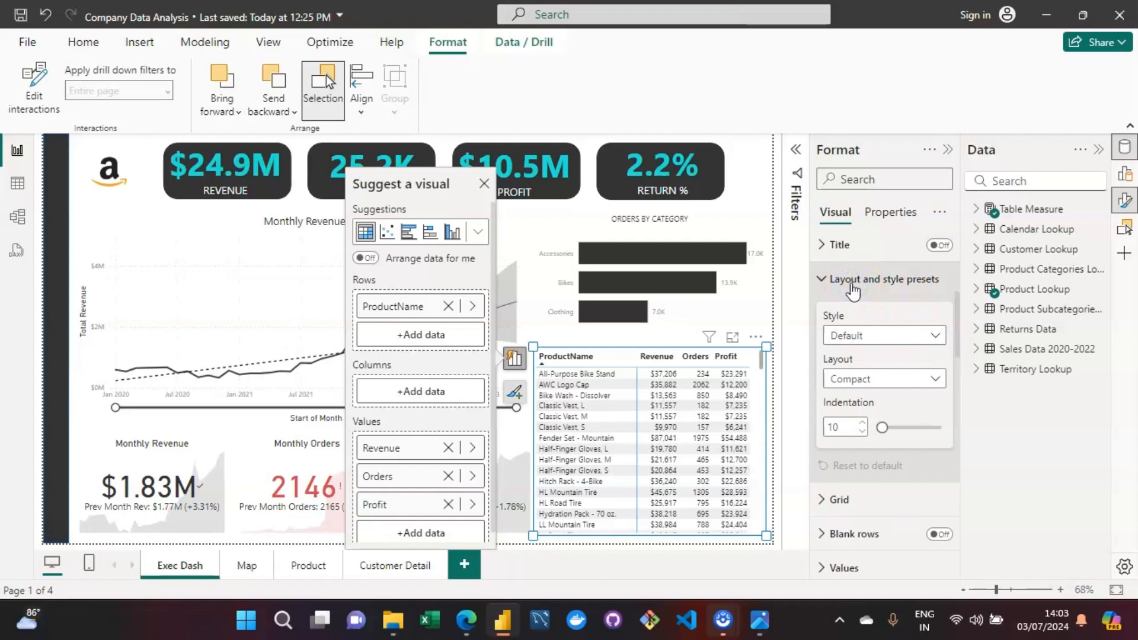
click(896, 334)
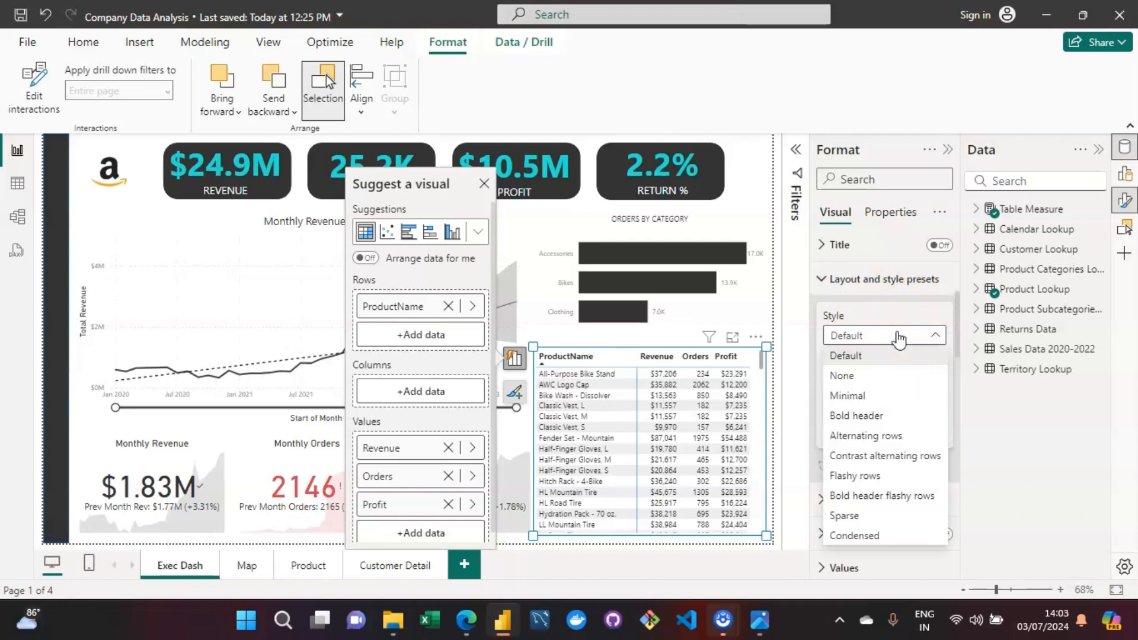
click(862, 359)
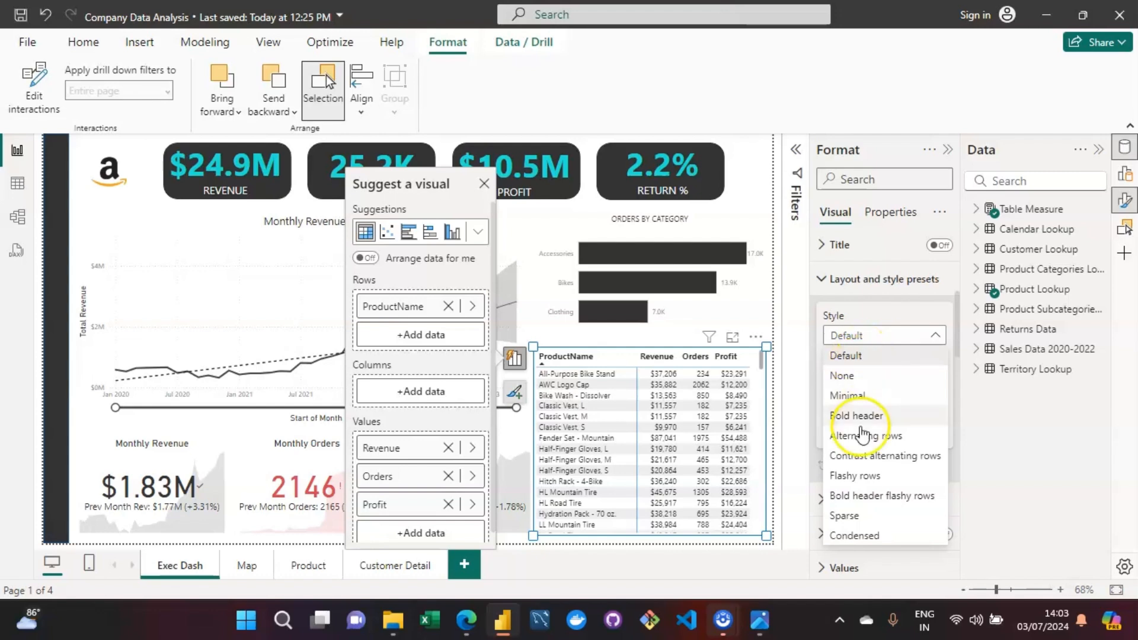
click(880, 501)
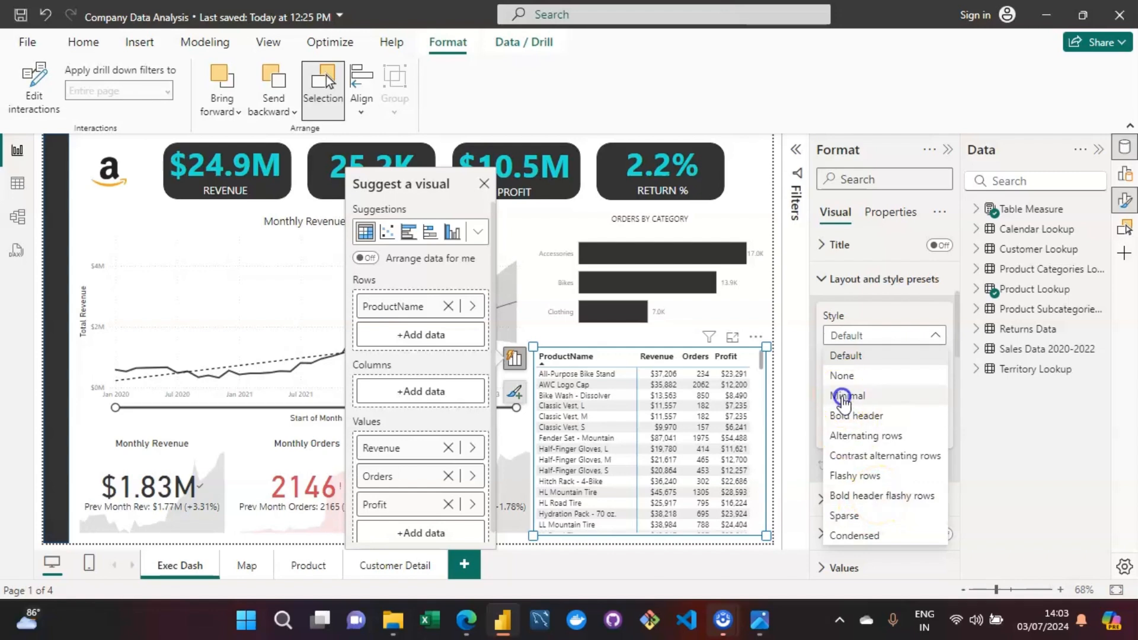
click(843, 396)
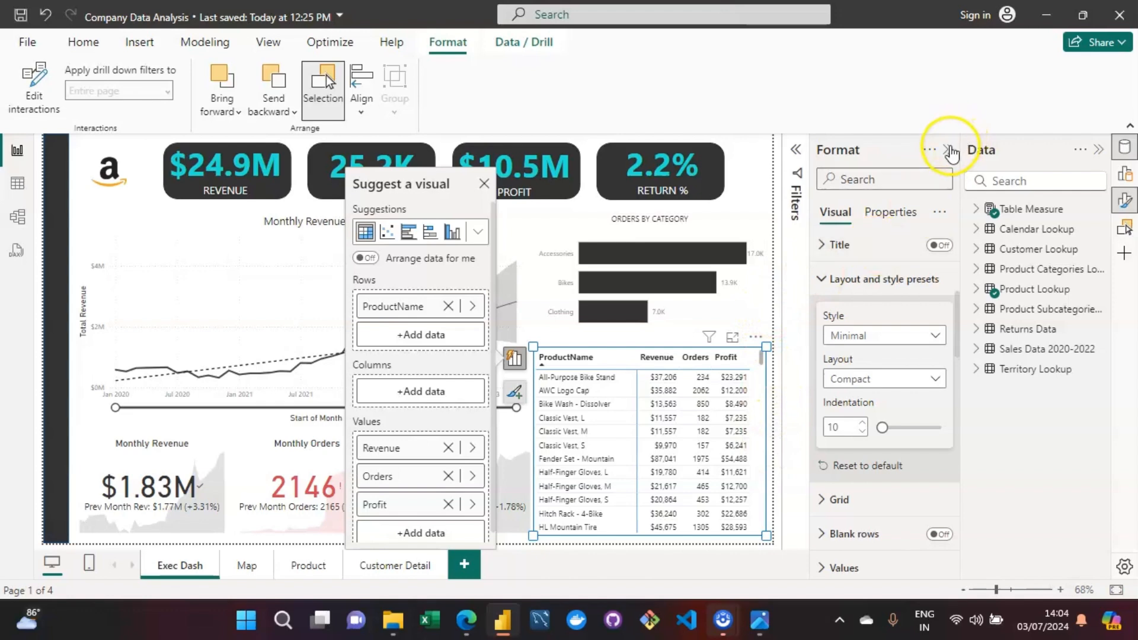
click(947, 149)
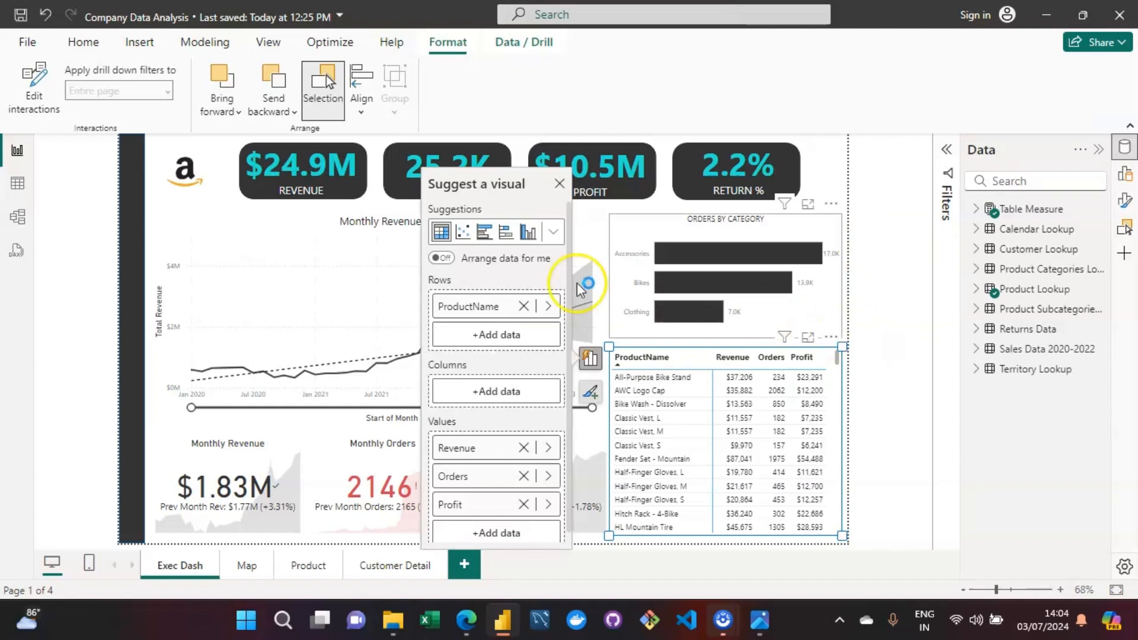
click(824, 166)
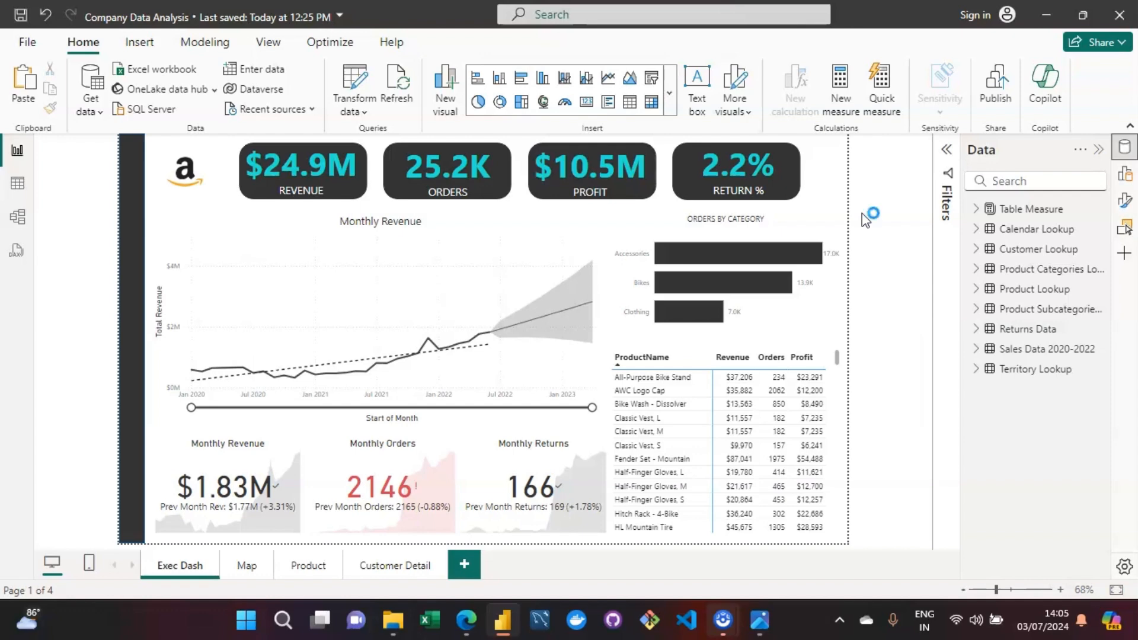
click(891, 276)
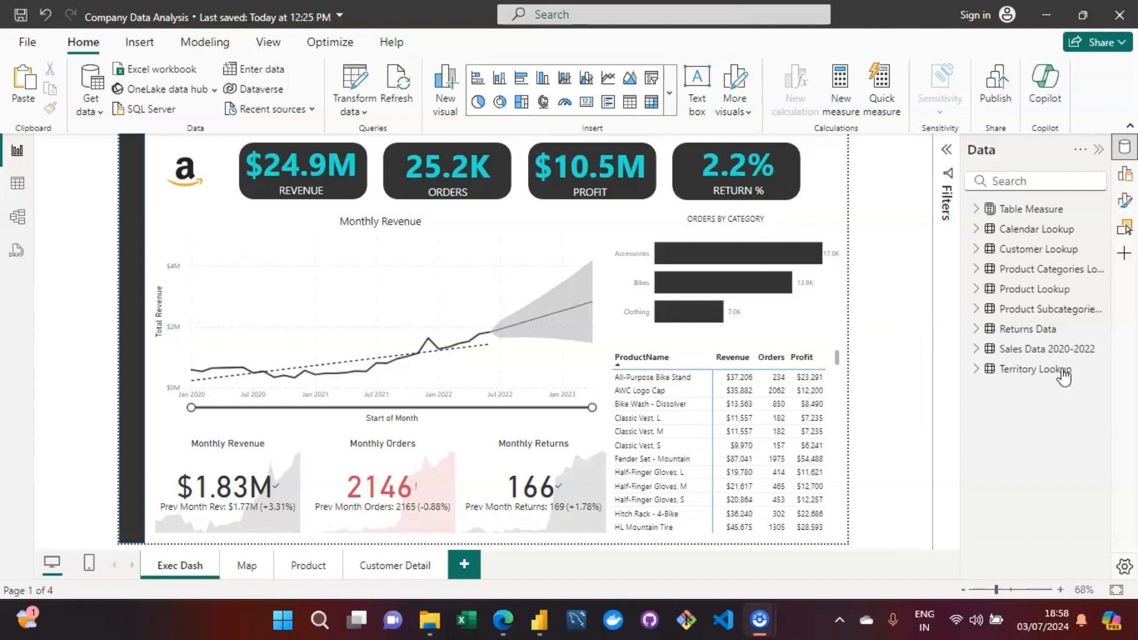
- Turn on data bars for the Orders series in the product matrix's cell elements
click(682, 359)
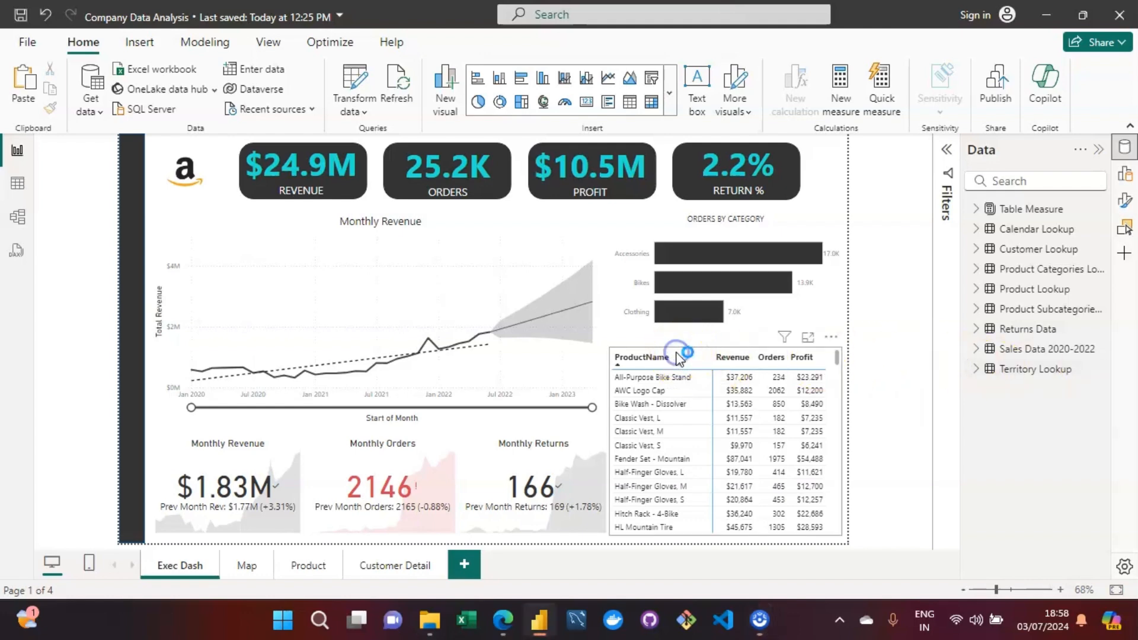
click(658, 356)
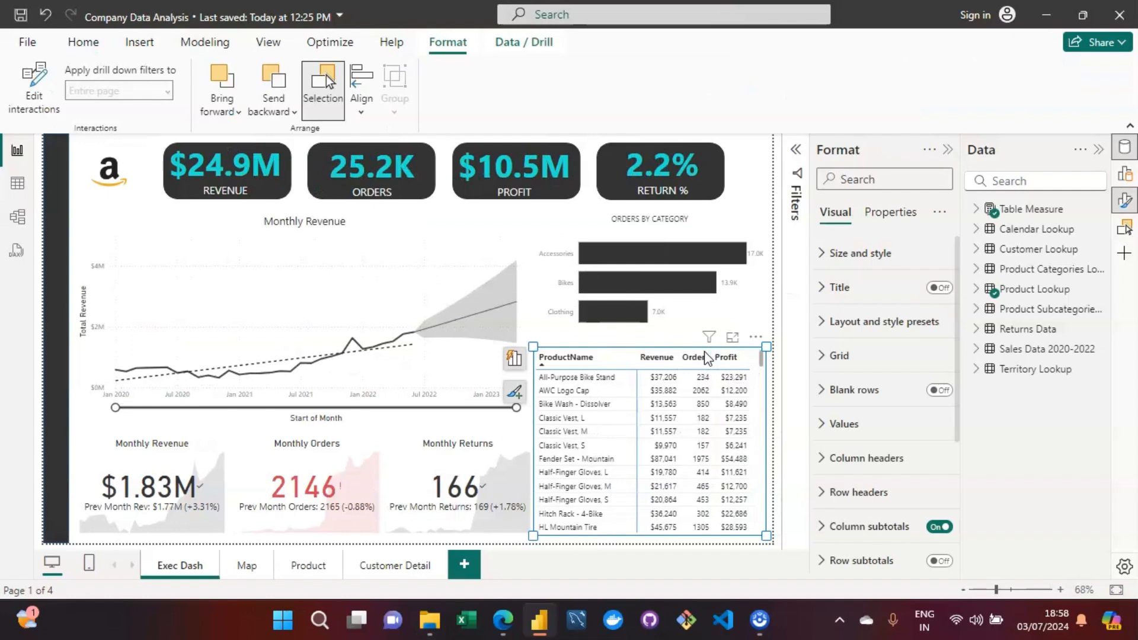
click(950, 344)
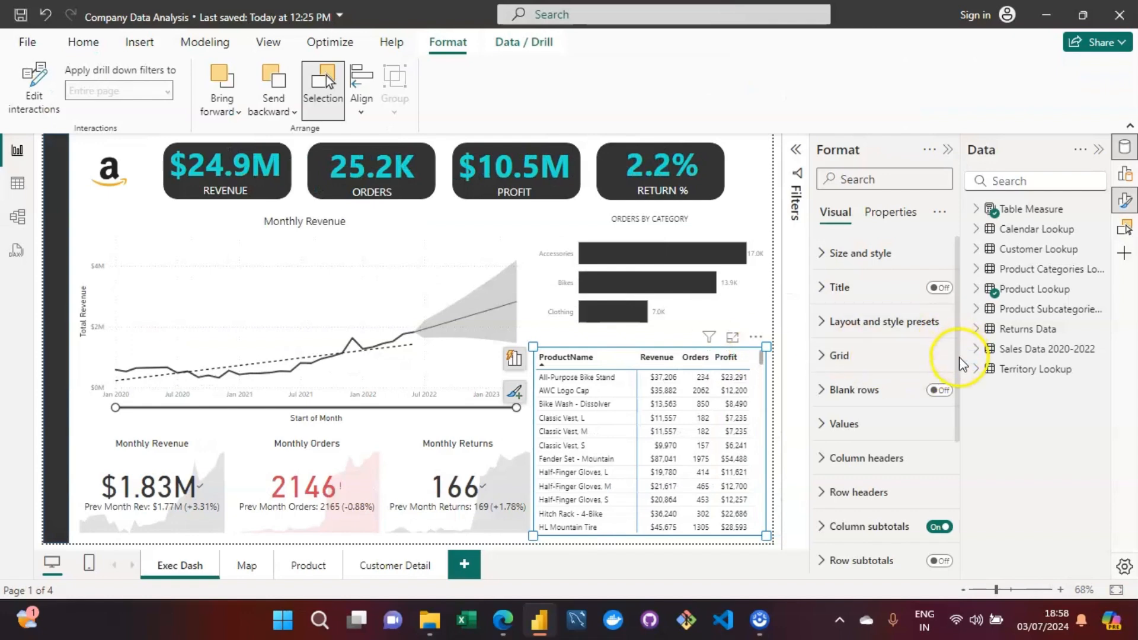
drag(960, 361, 954, 523)
click(828, 491)
click(828, 489)
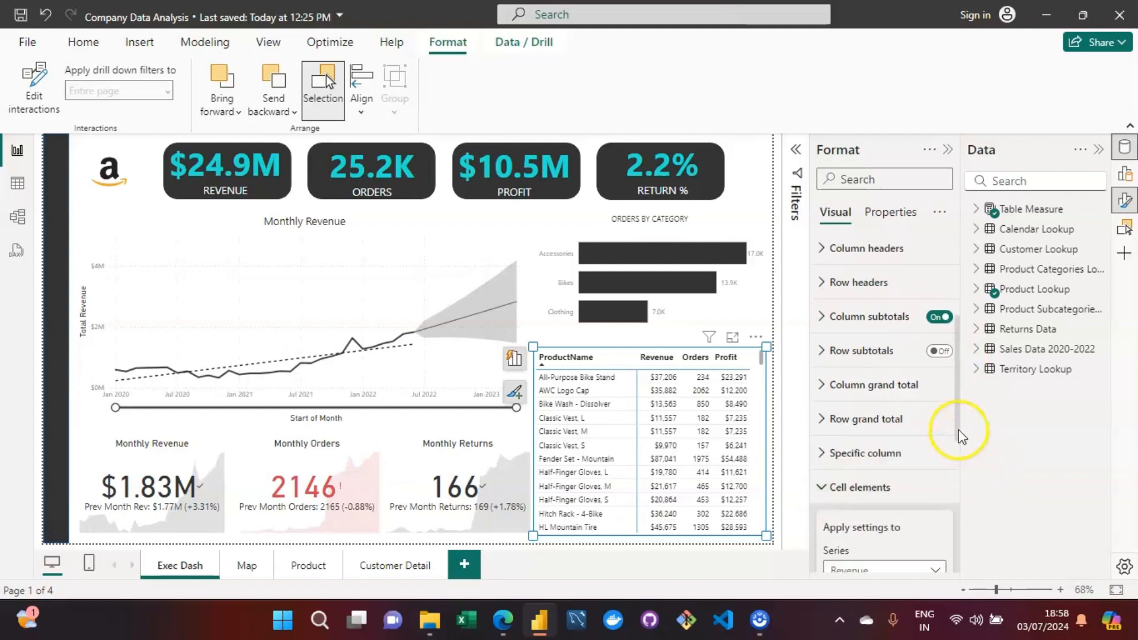
drag(958, 429, 969, 519)
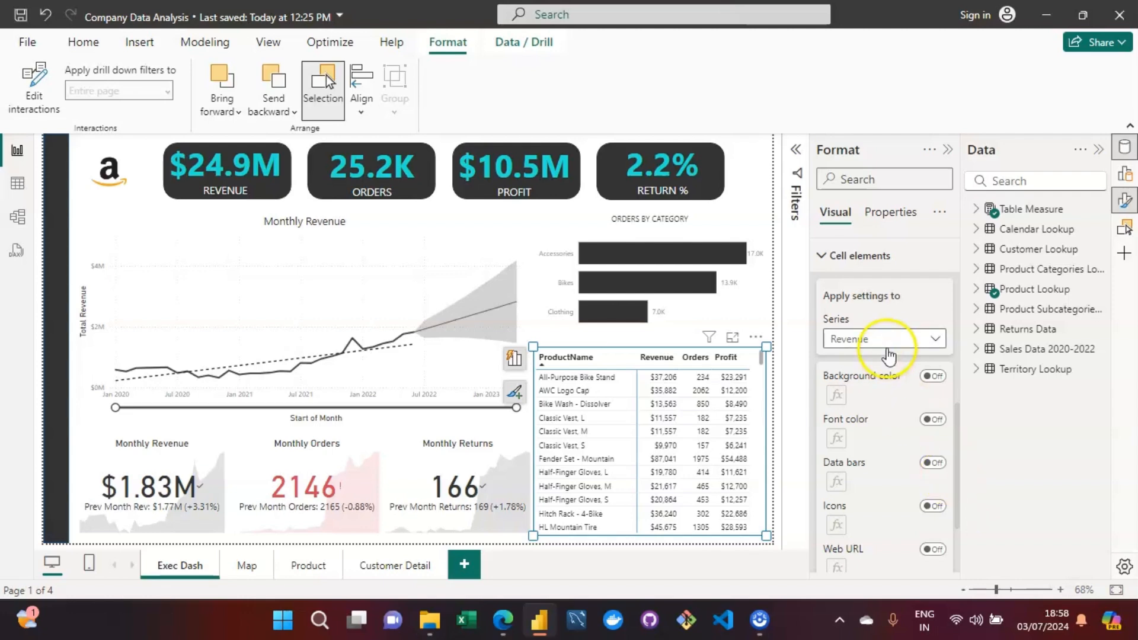
click(888, 343)
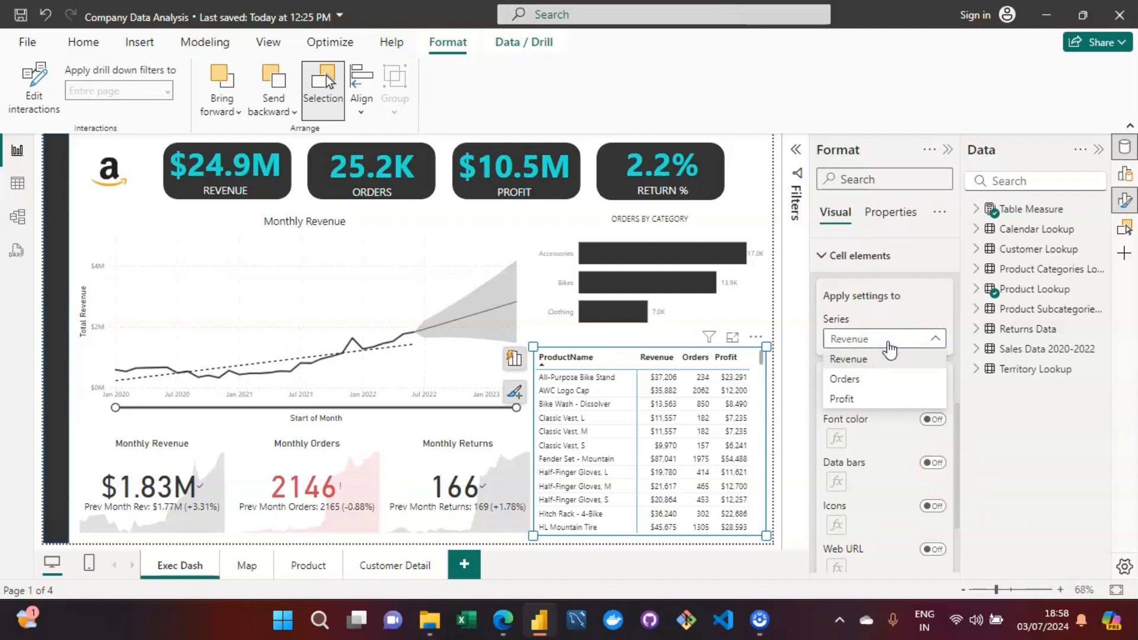
click(870, 345)
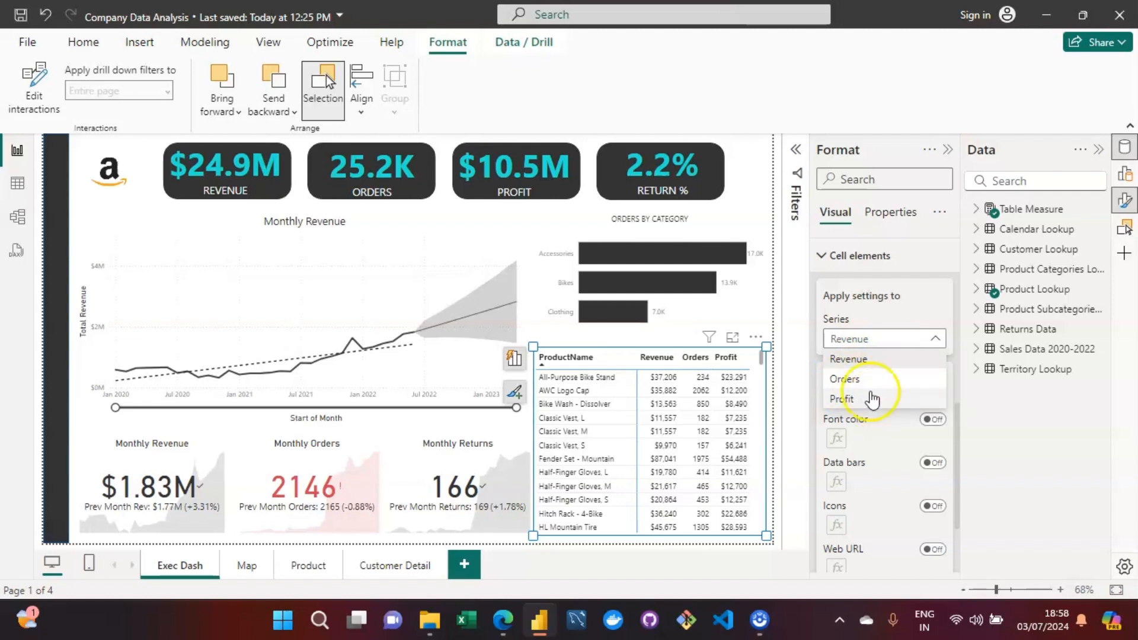
click(865, 382)
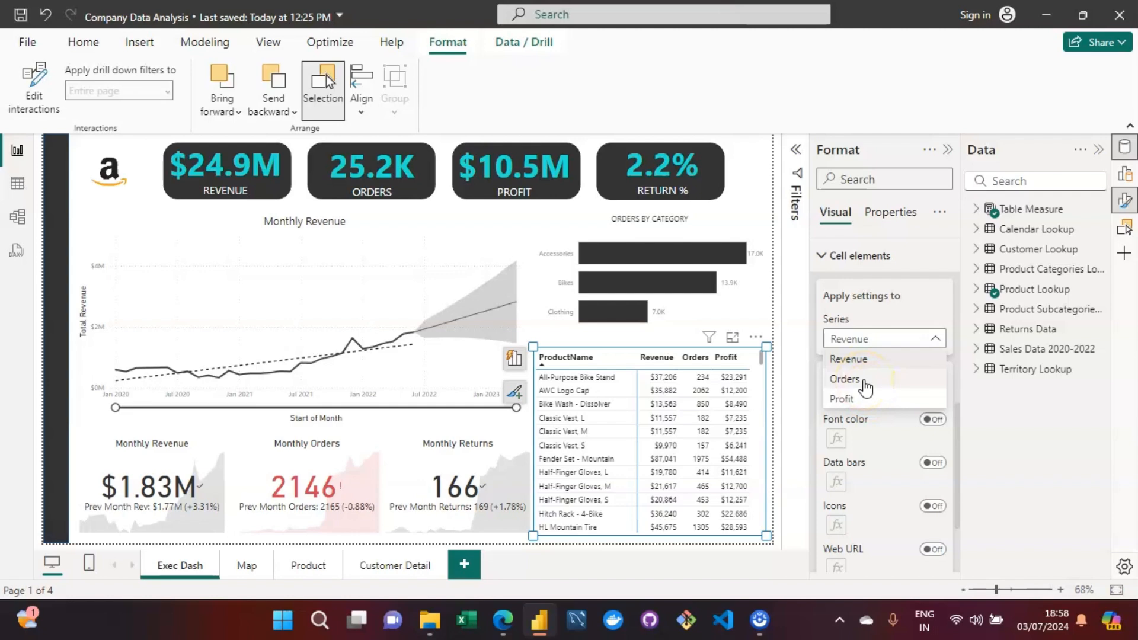
click(864, 382)
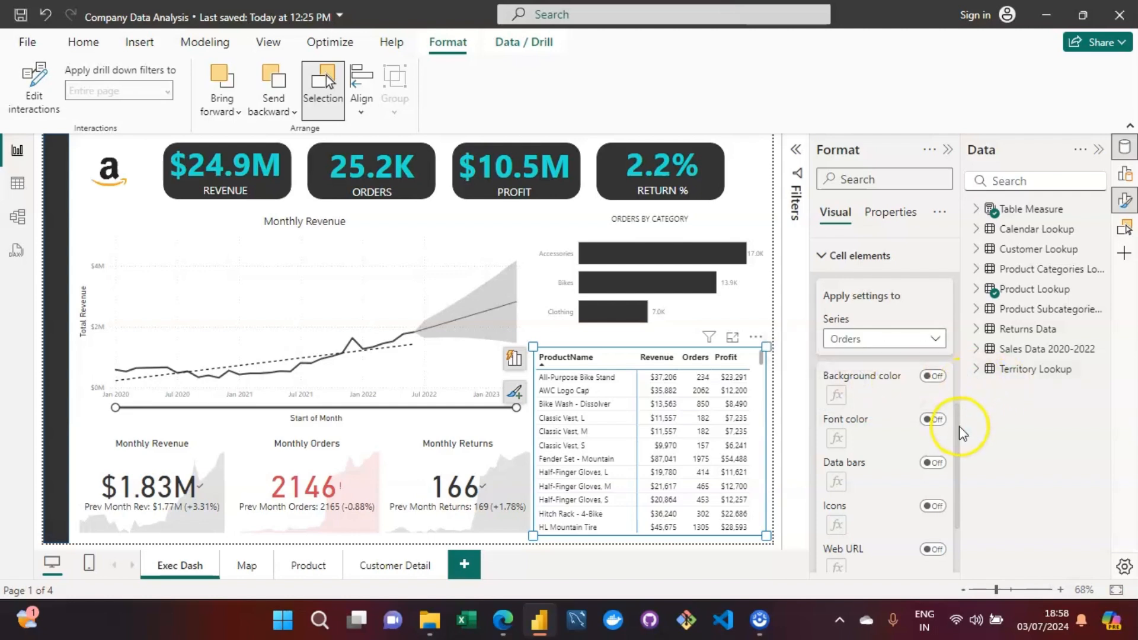
scroll(957, 432, down, 2)
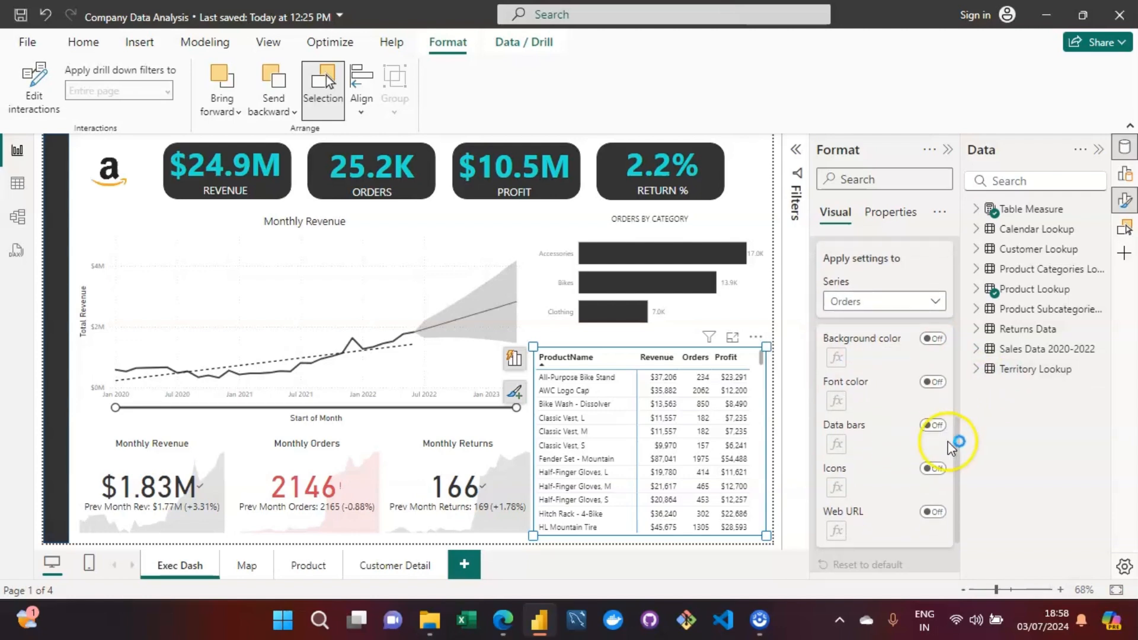
click(932, 425)
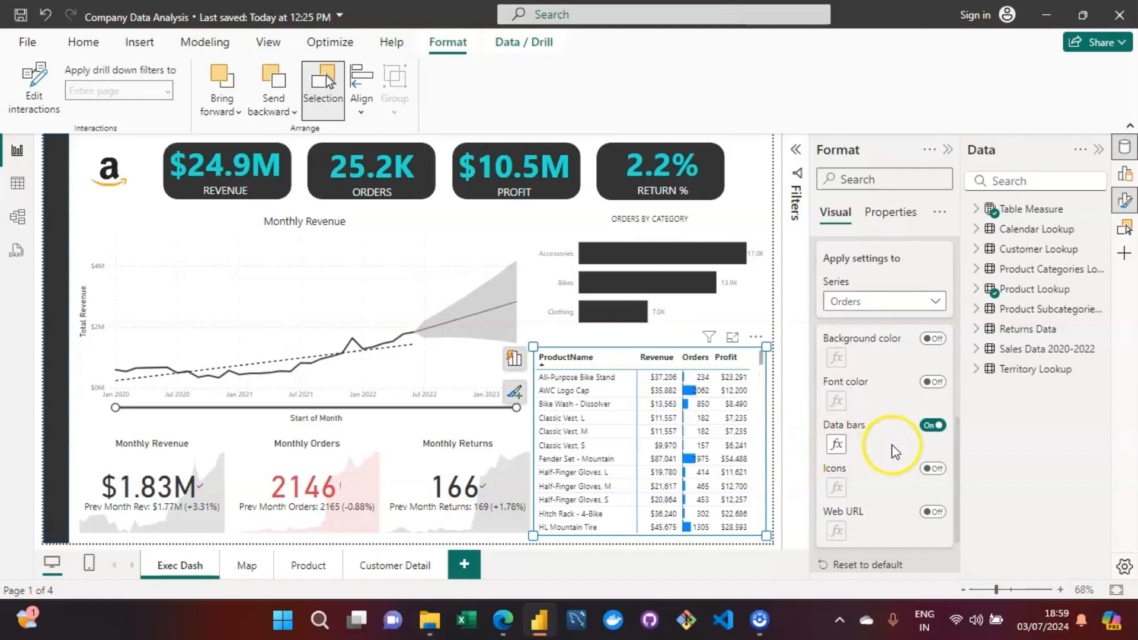
- Sort the product matrix by Orders in descending order
click(696, 358)
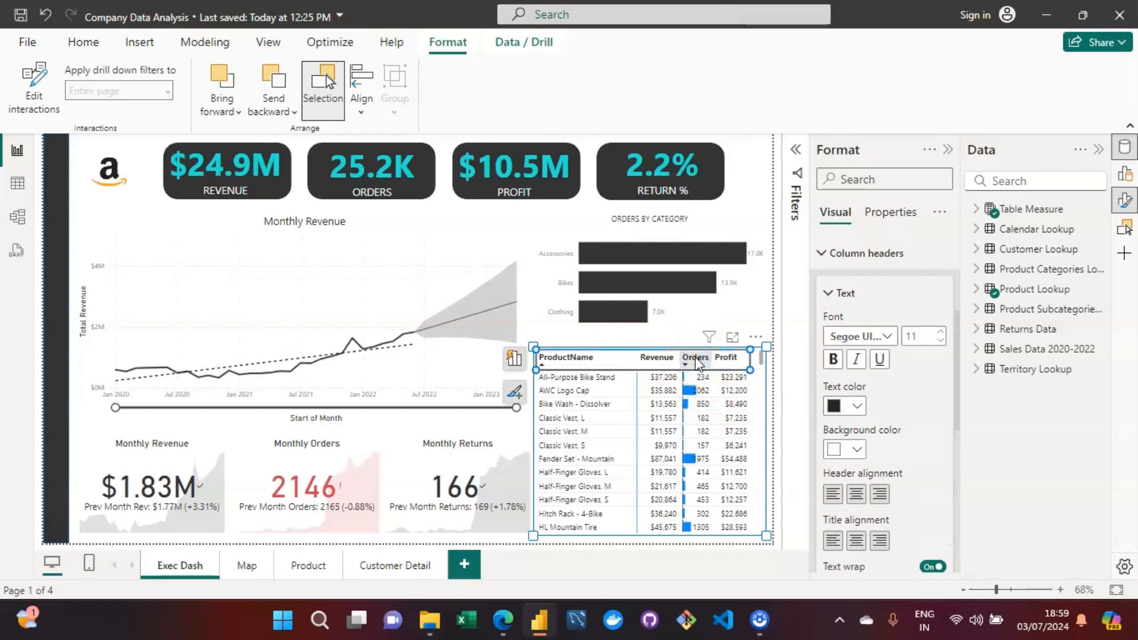
click(695, 357)
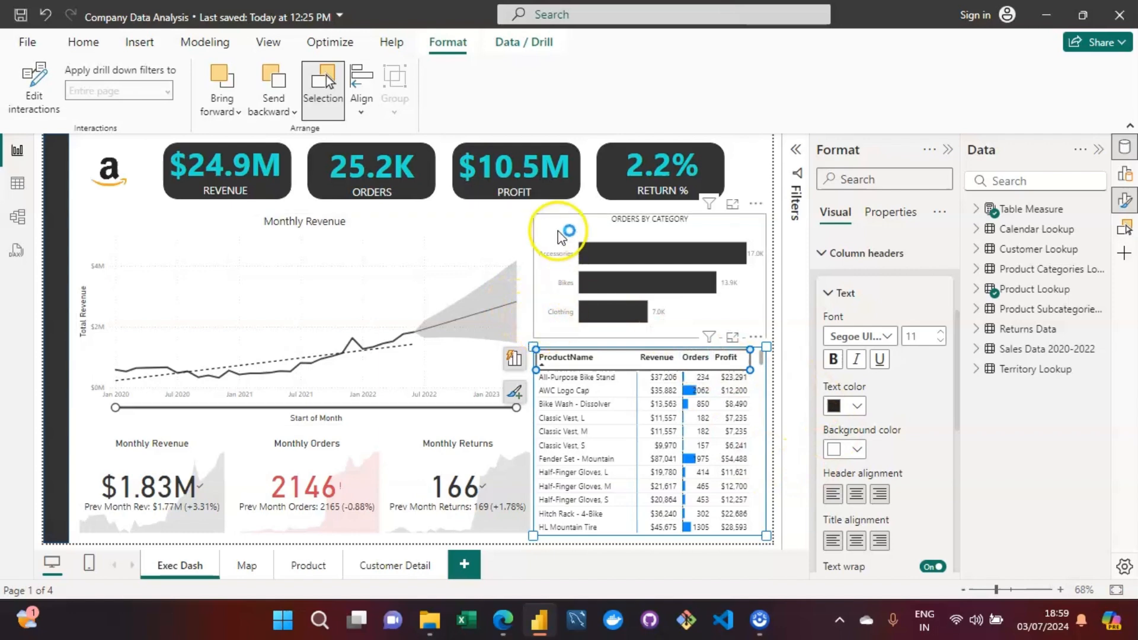
click(743, 177)
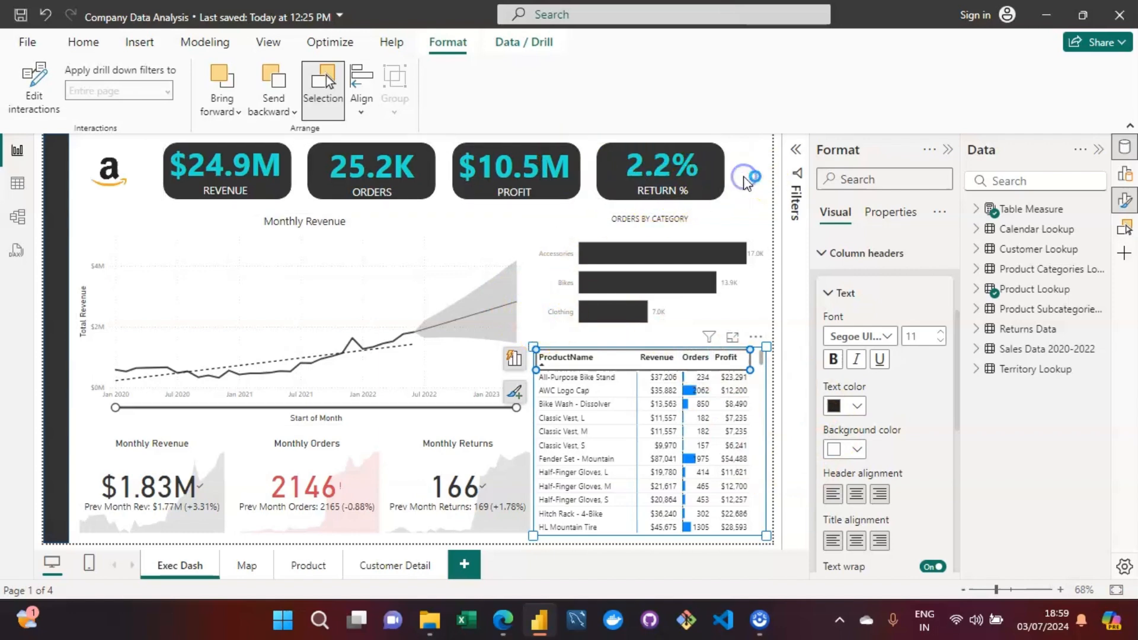
click(691, 358)
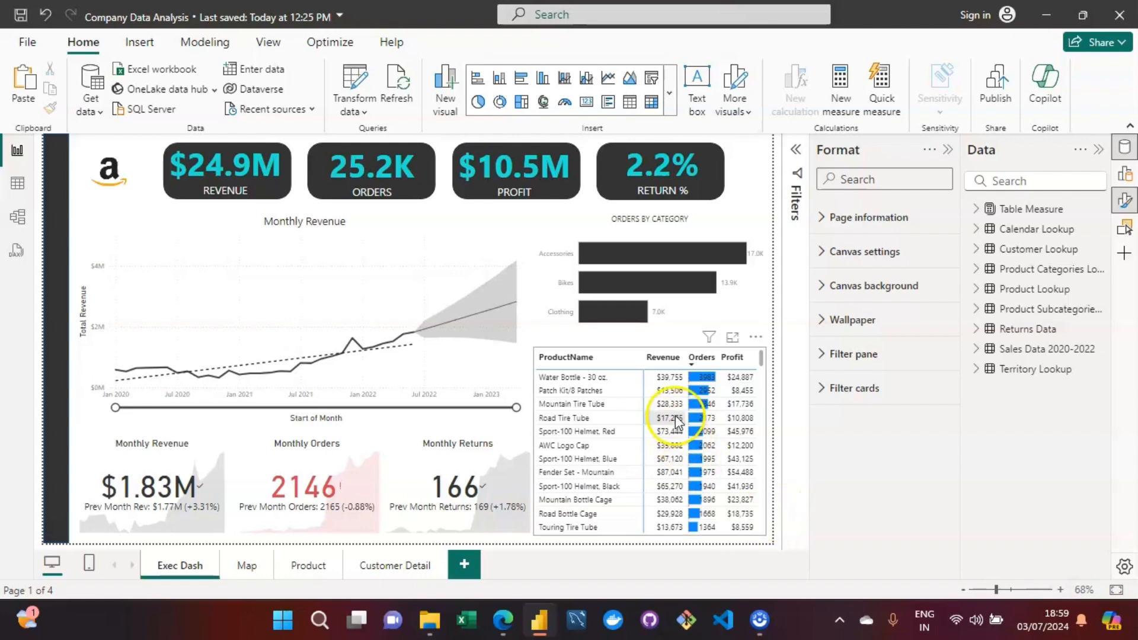
- Try cross-filtering the page by the Patch Kit/8 Patches row, clear that selection and sort the matrix by Orders again
click(604, 387)
click(607, 391)
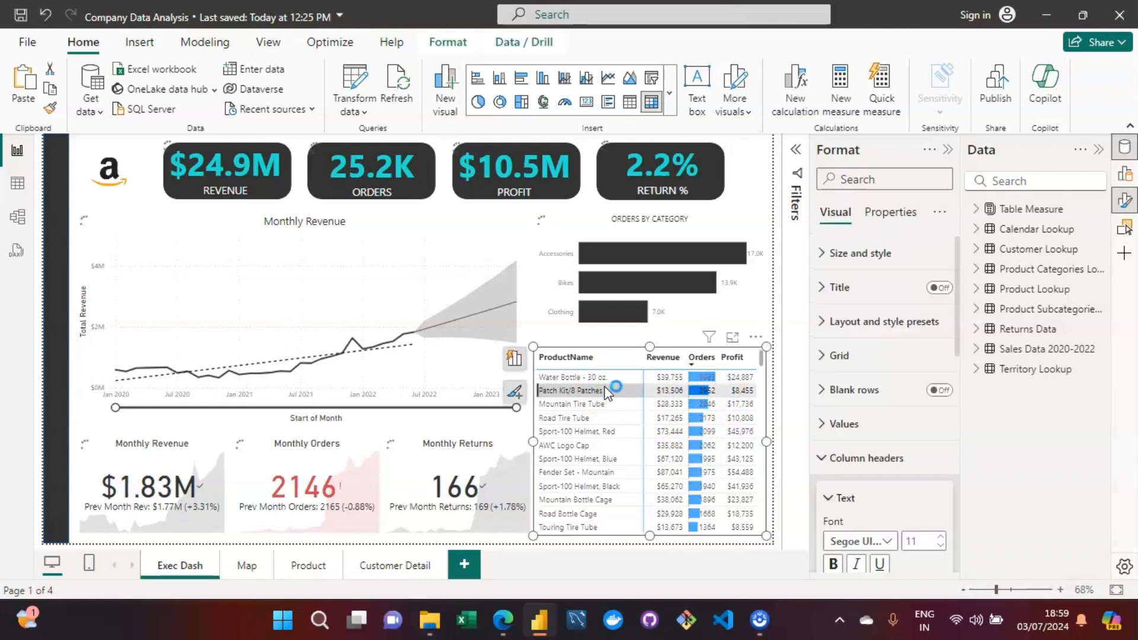
click(607, 391)
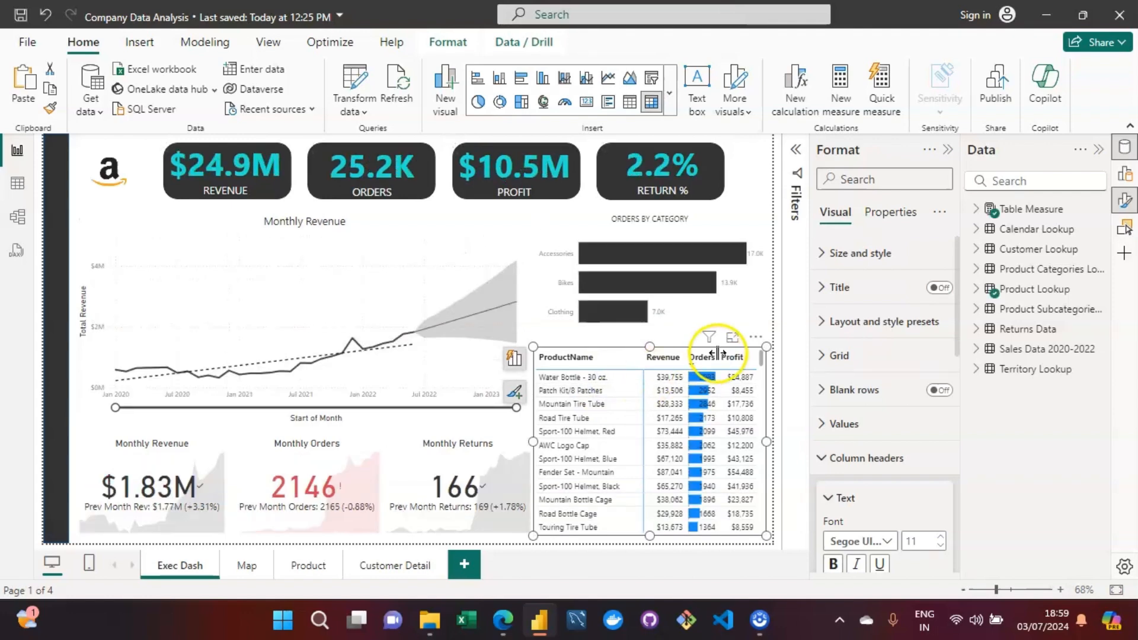
click(574, 357)
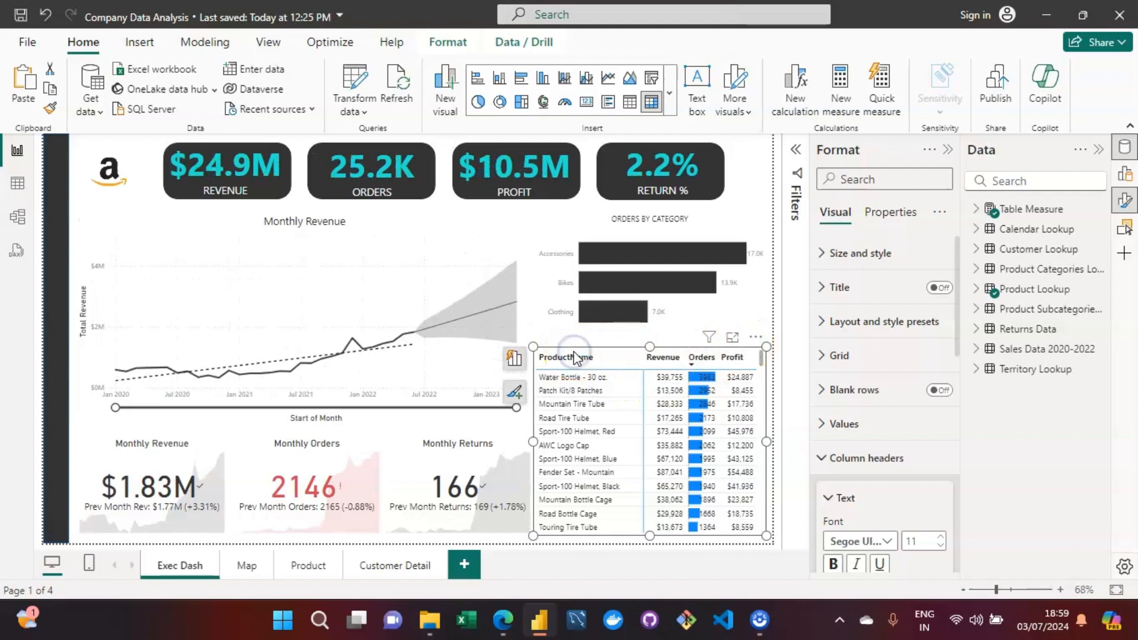
click(699, 358)
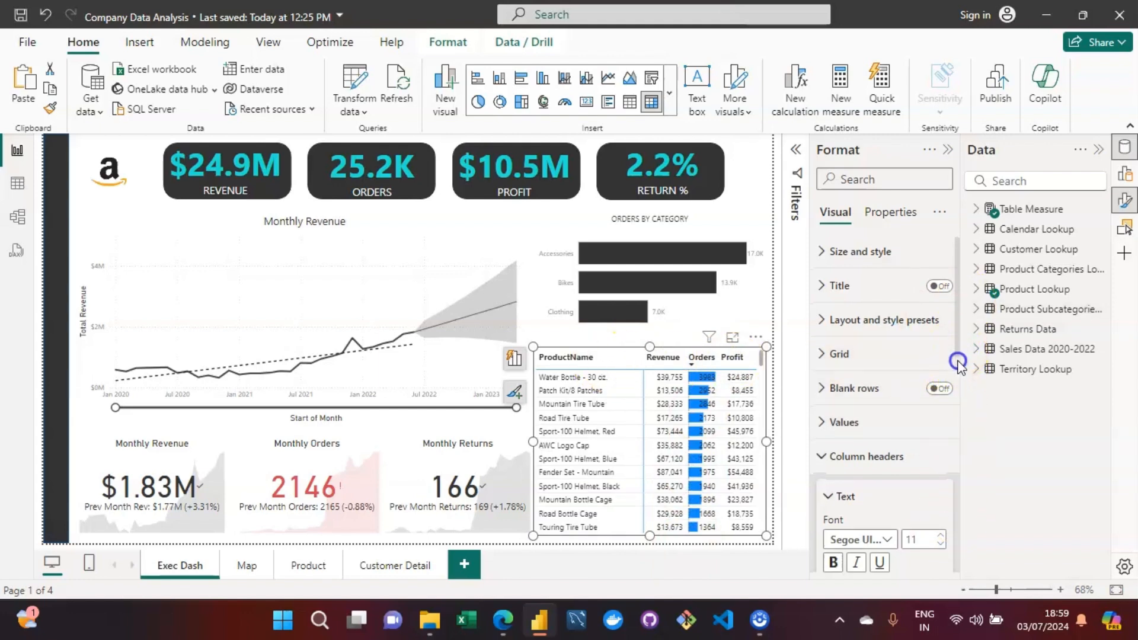
- Set the positive bar colour of the Orders data bars to light grey and apply it
drag(954, 360, 940, 564)
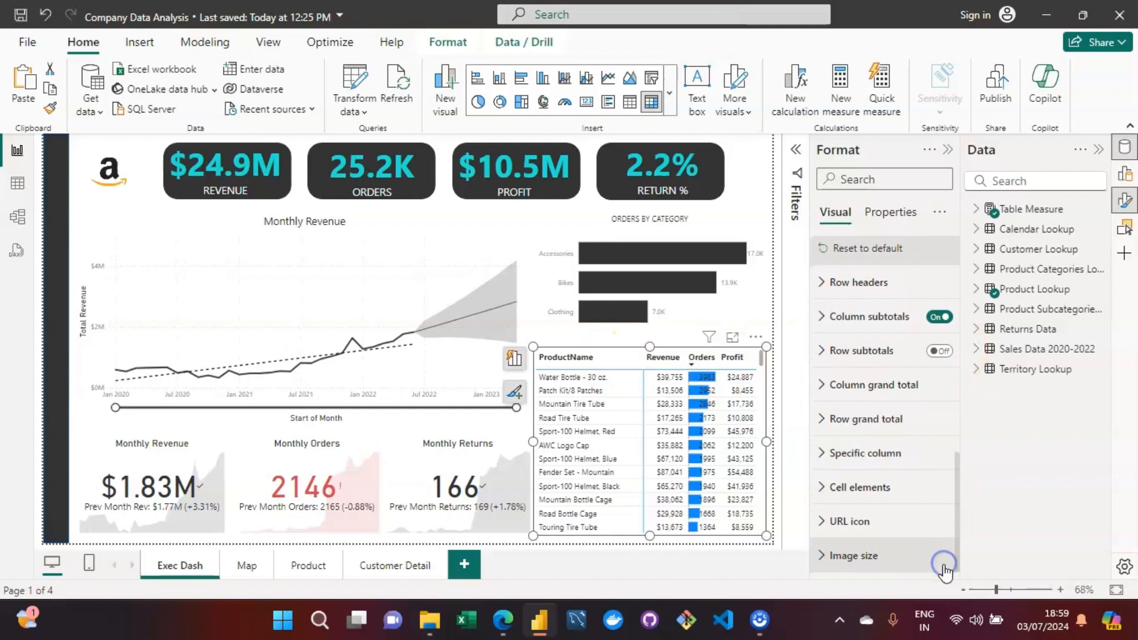
click(817, 486)
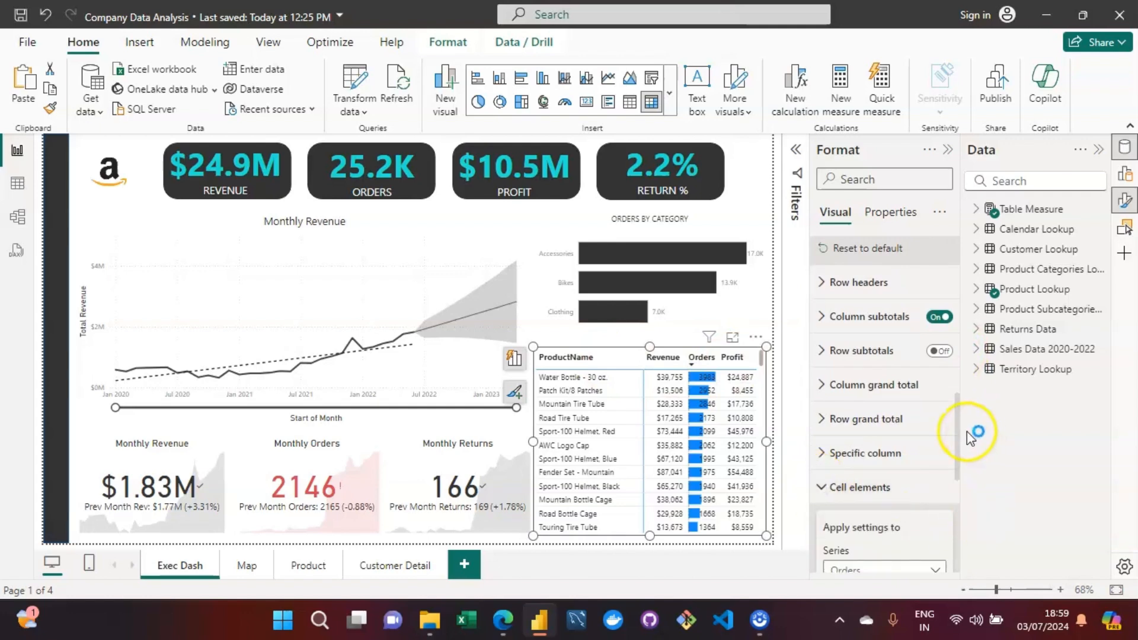
drag(957, 428, 956, 516)
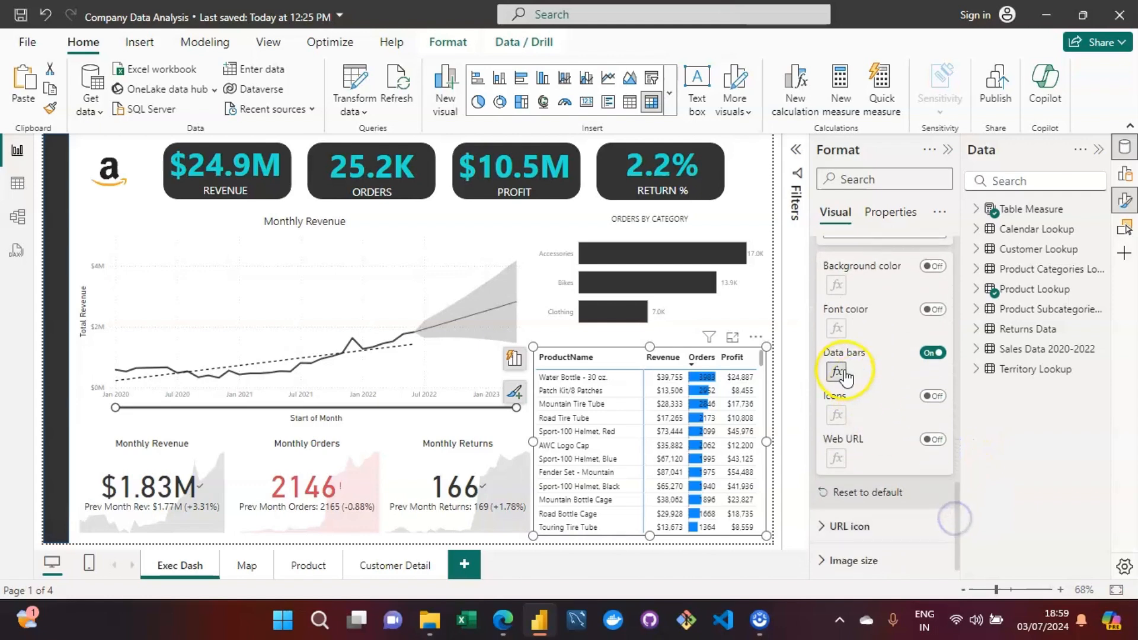
click(838, 376)
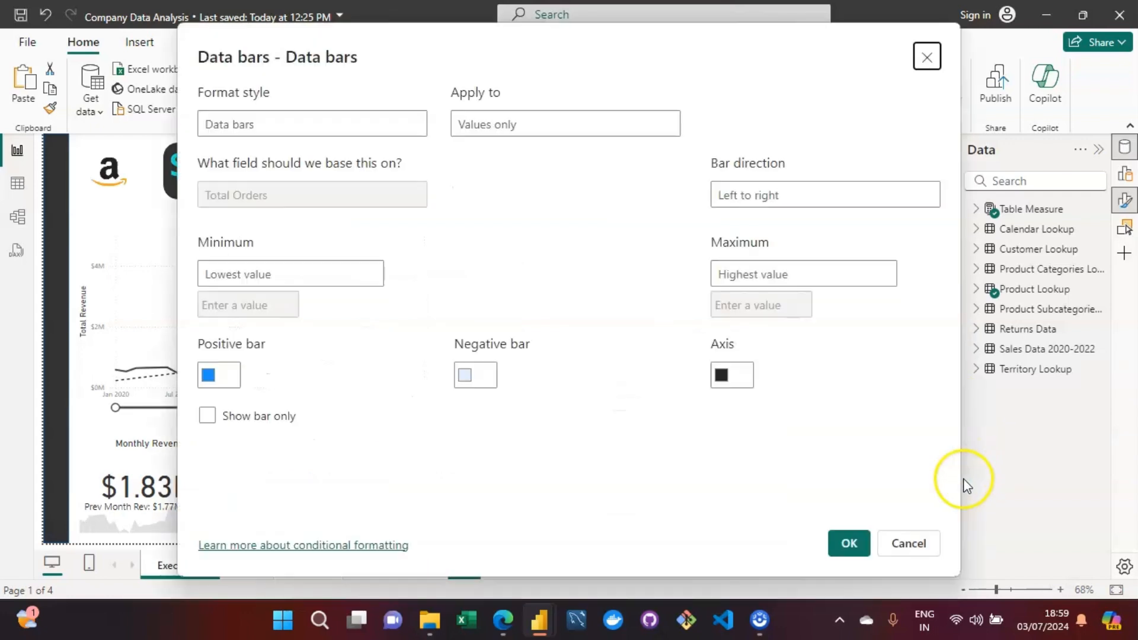
click(234, 376)
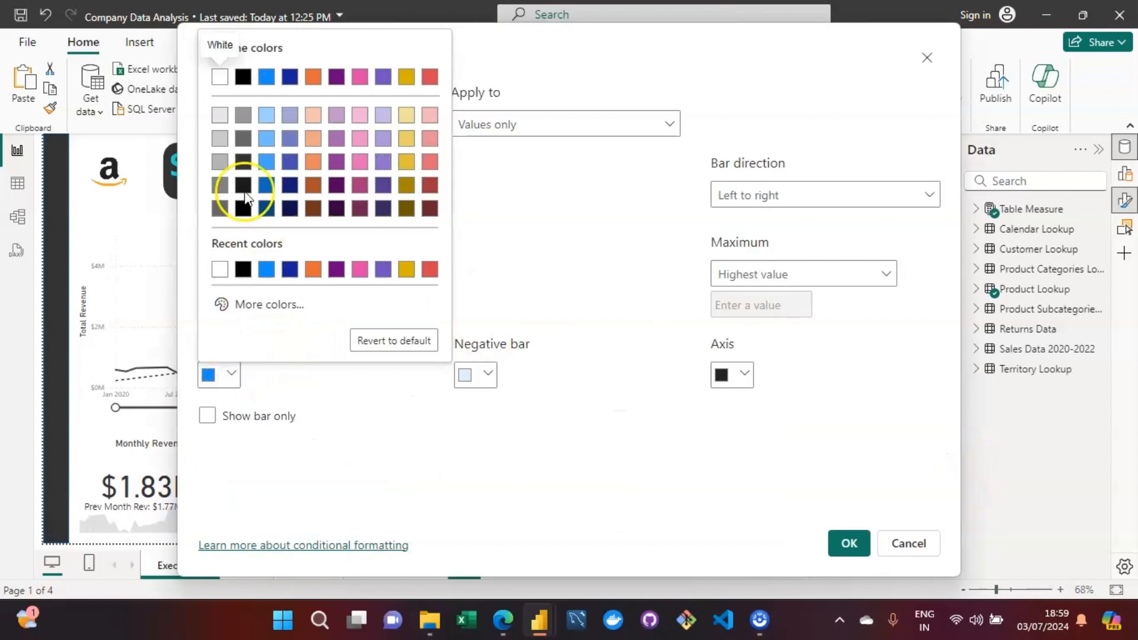
click(218, 140)
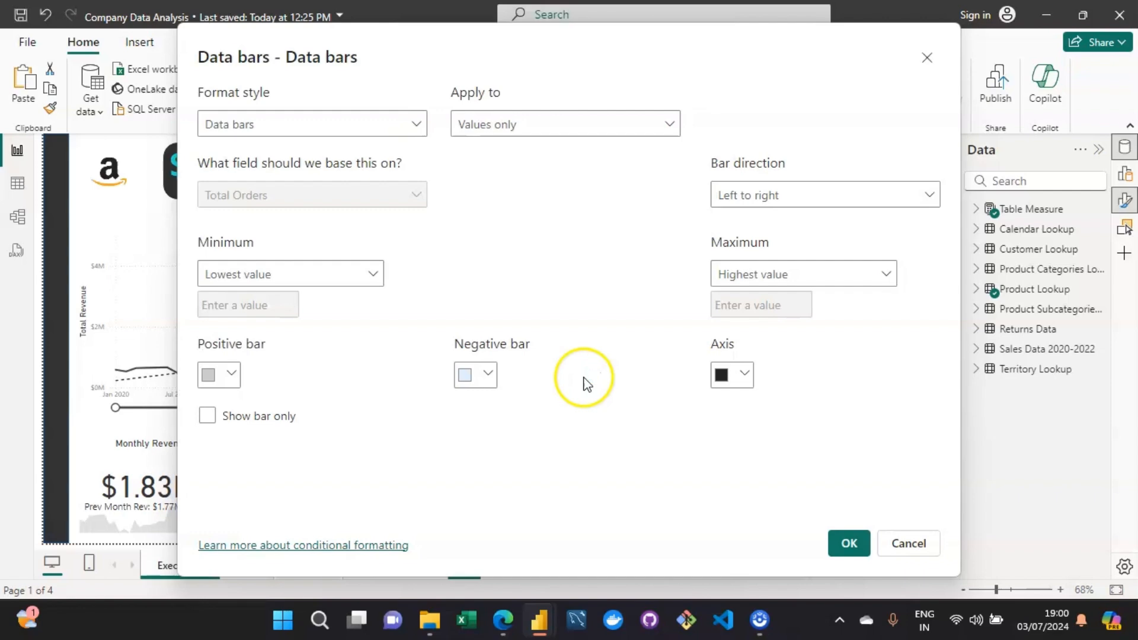
click(850, 545)
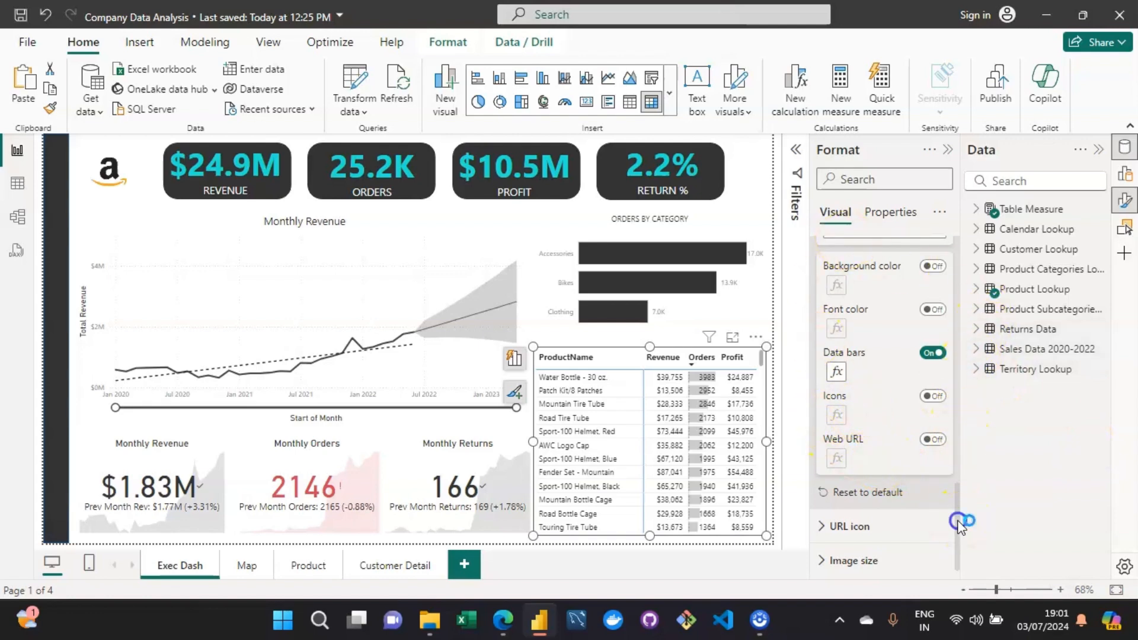
- Turn on background color conditional formatting for the matrix's Profit series
drag(956, 518, 959, 473)
click(916, 405)
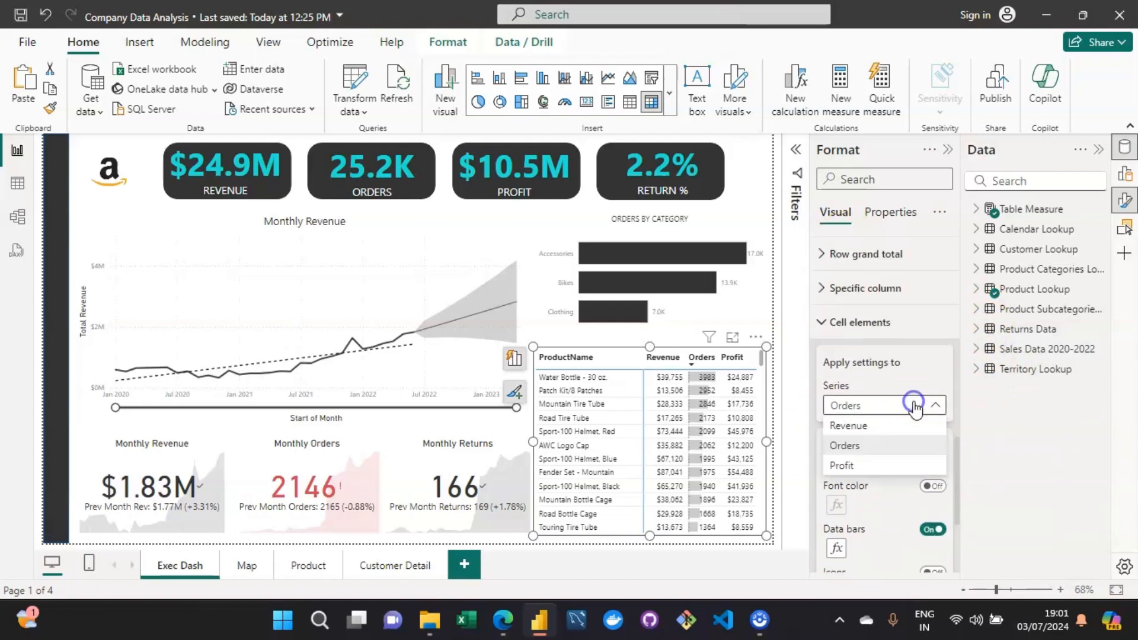
click(874, 465)
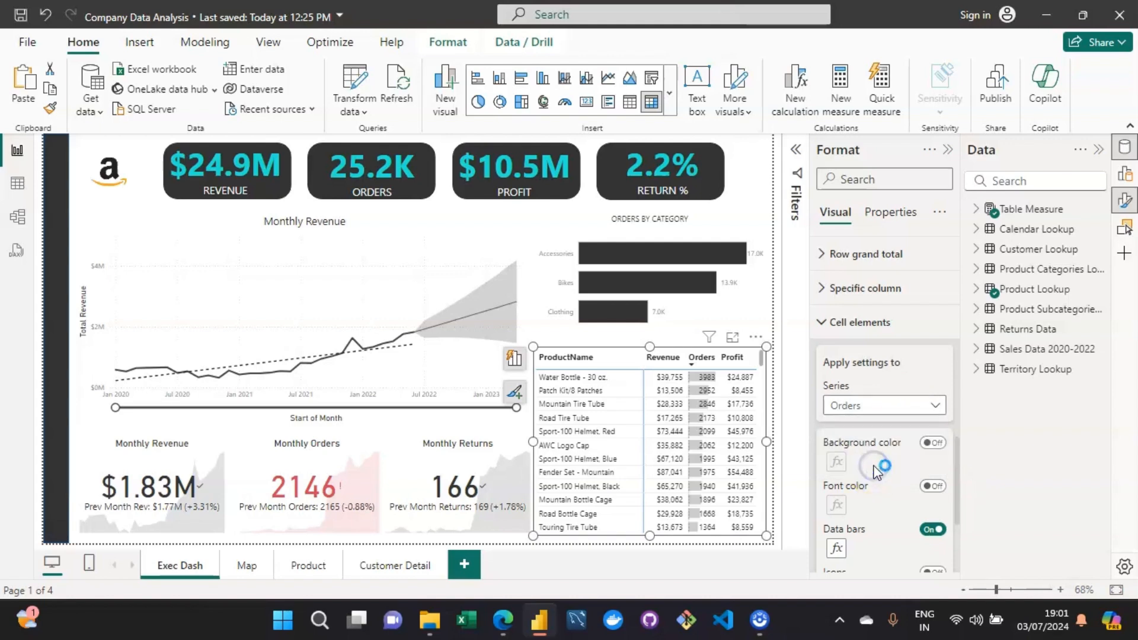
click(942, 445)
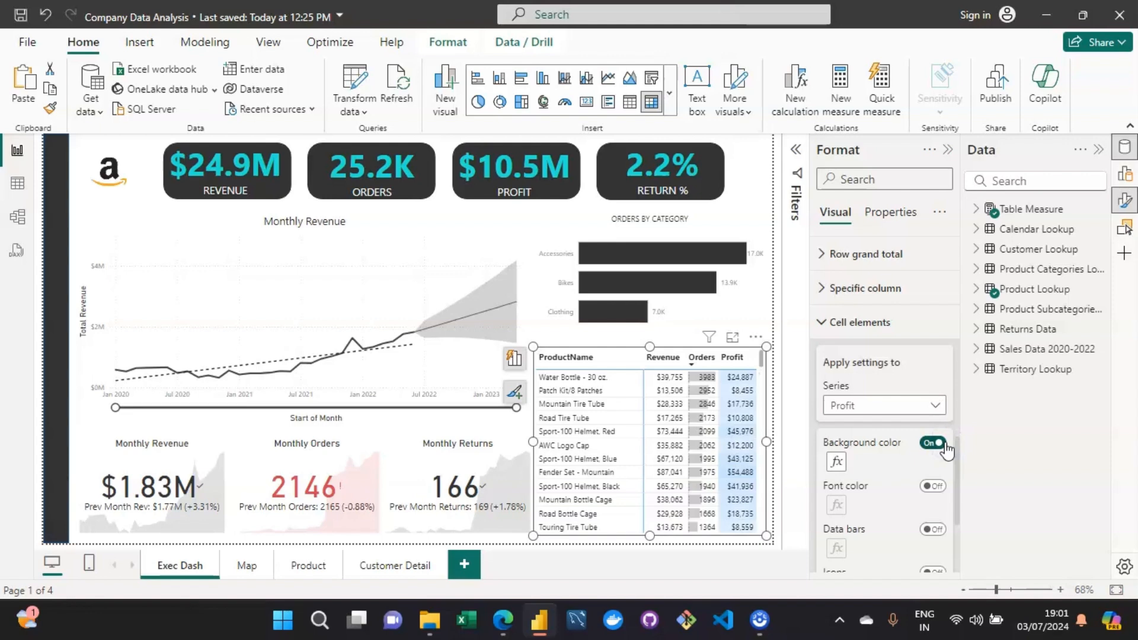
- Set the highest-value colour of the Profit background gradient to red and apply it
click(837, 462)
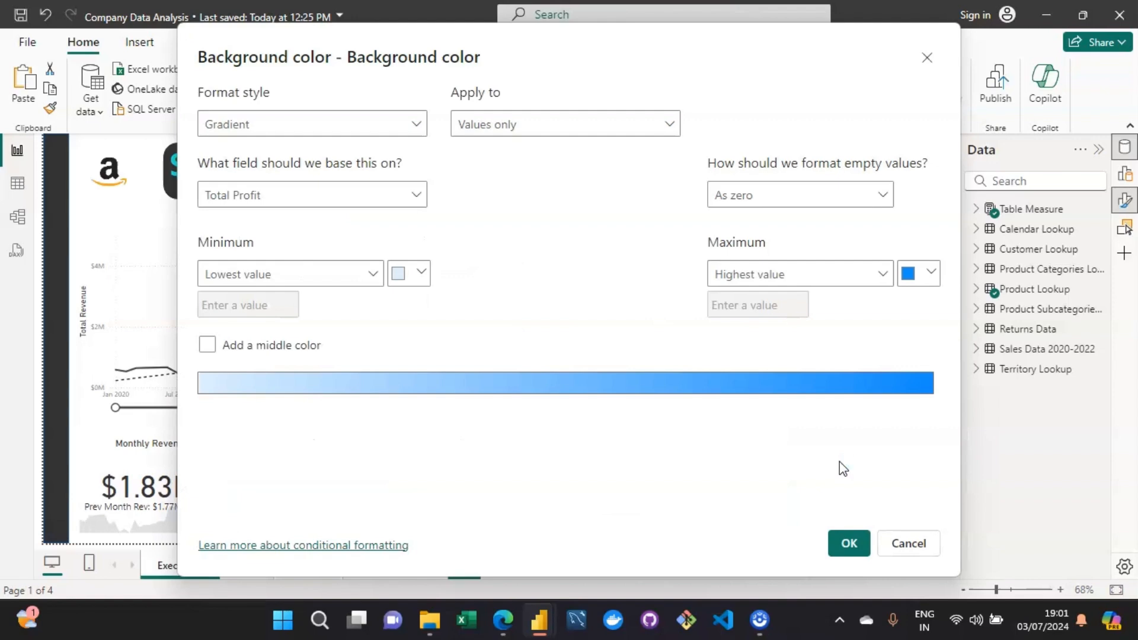
click(931, 273)
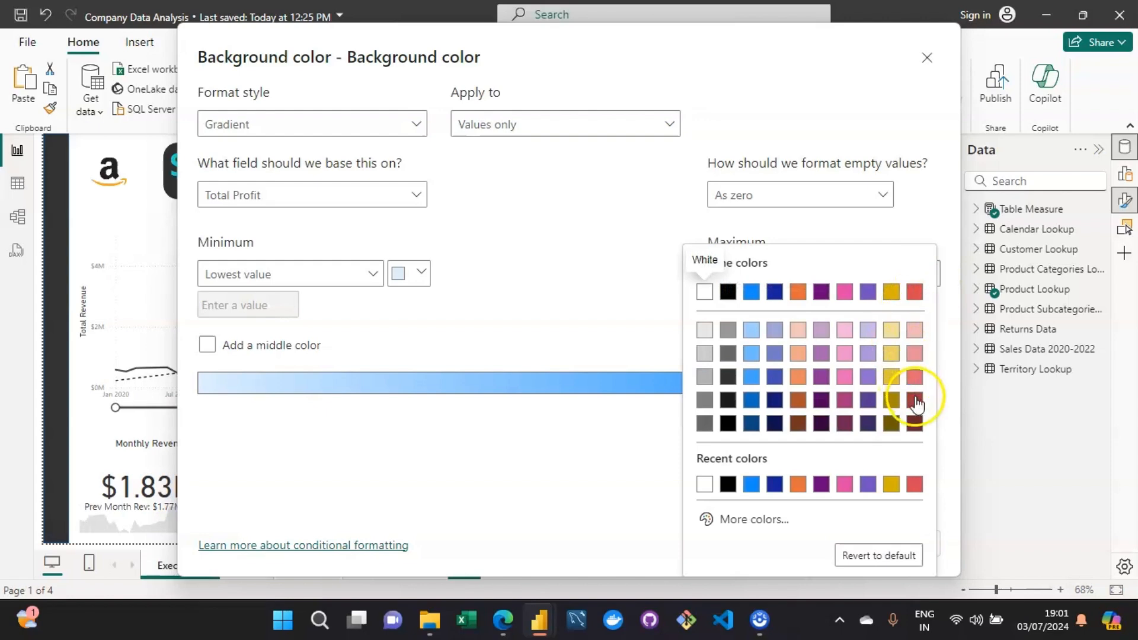
click(915, 484)
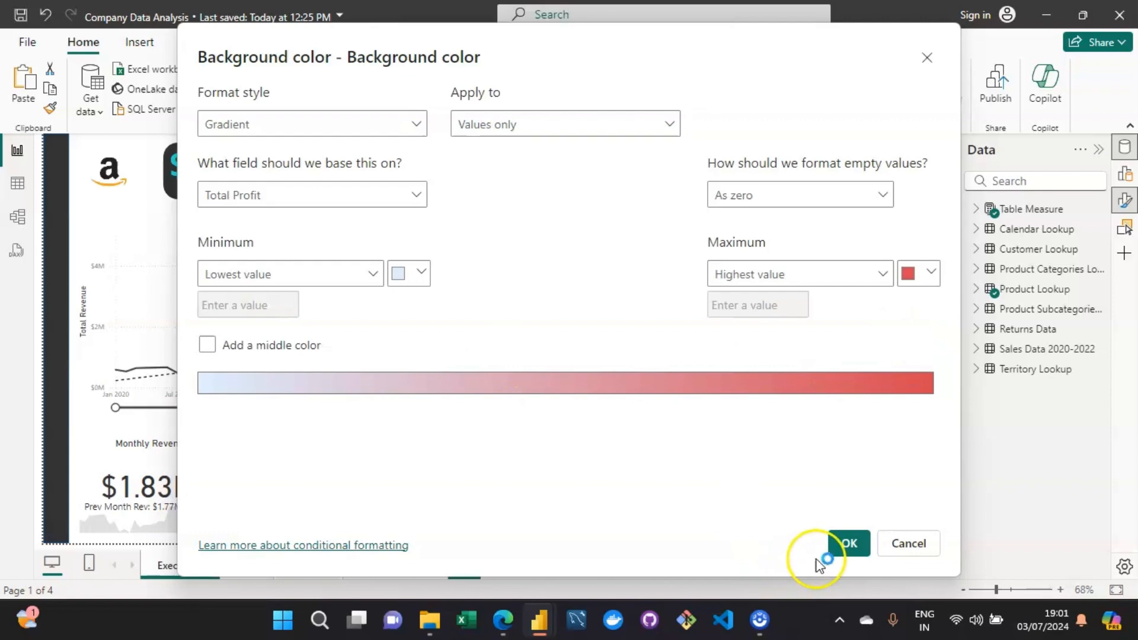
click(847, 550)
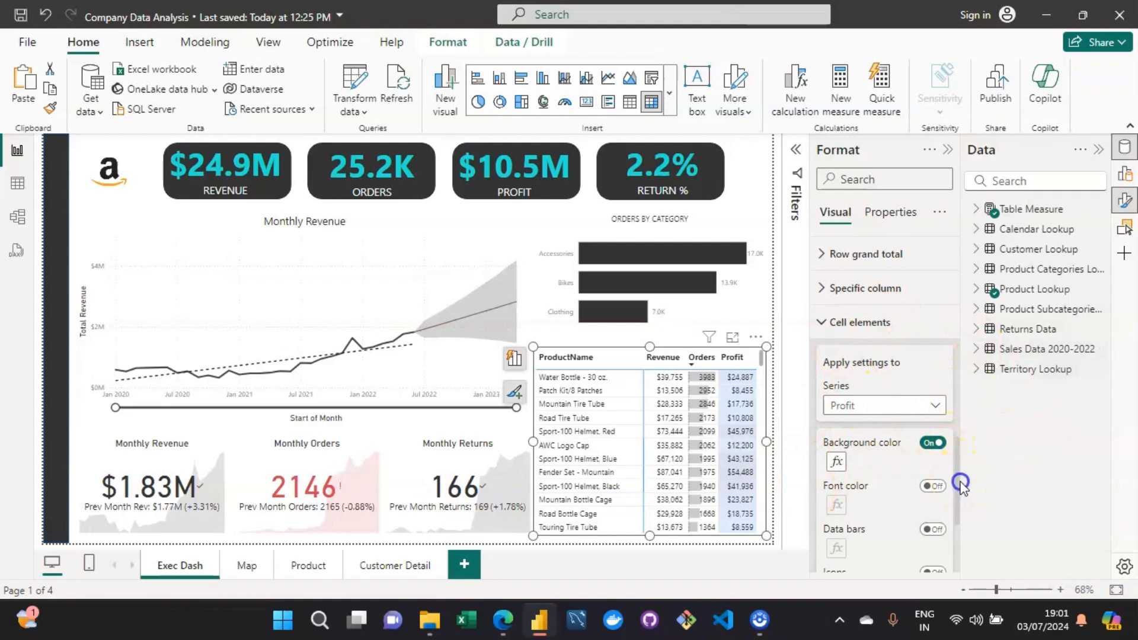
- Review the gradient settings of the Profit series' background color formatting and keep them as they are
click(952, 536)
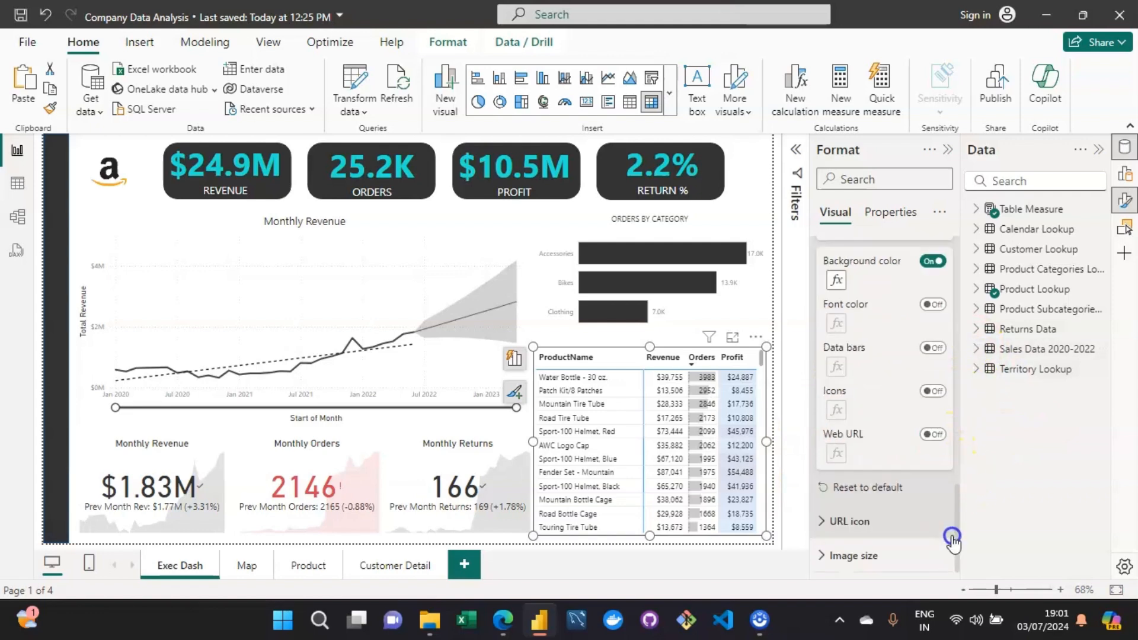
click(836, 279)
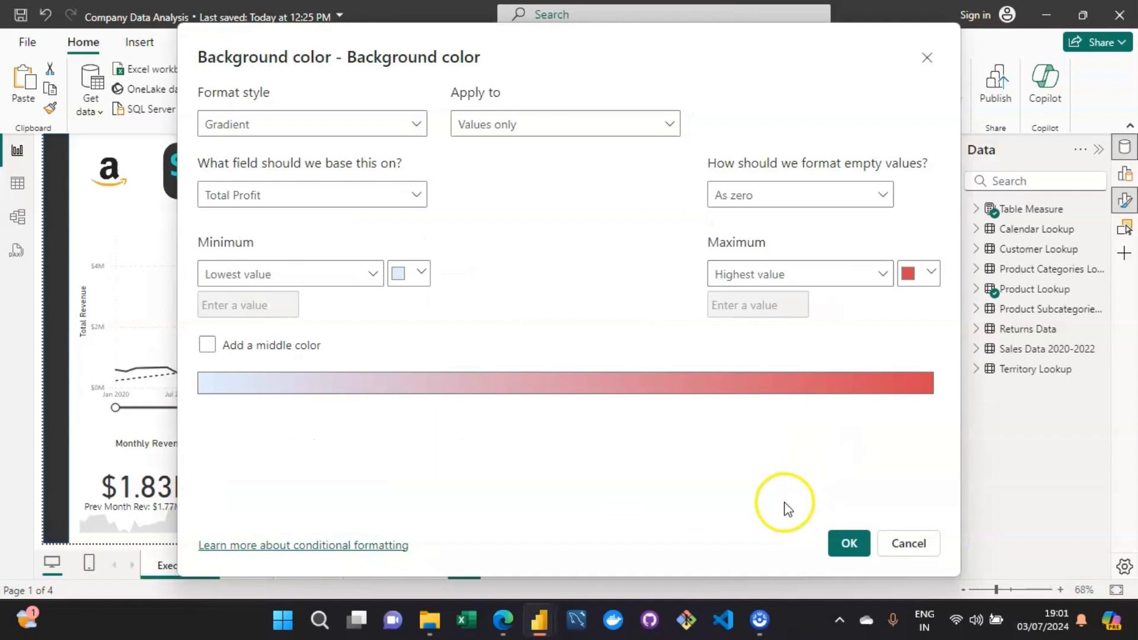
click(847, 541)
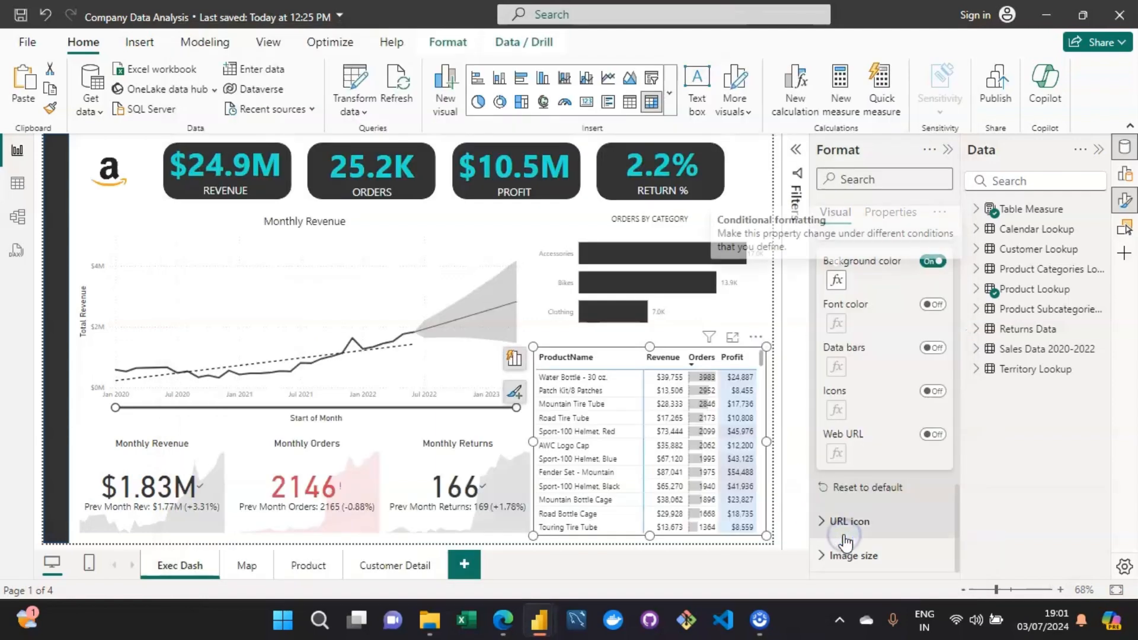
click(845, 536)
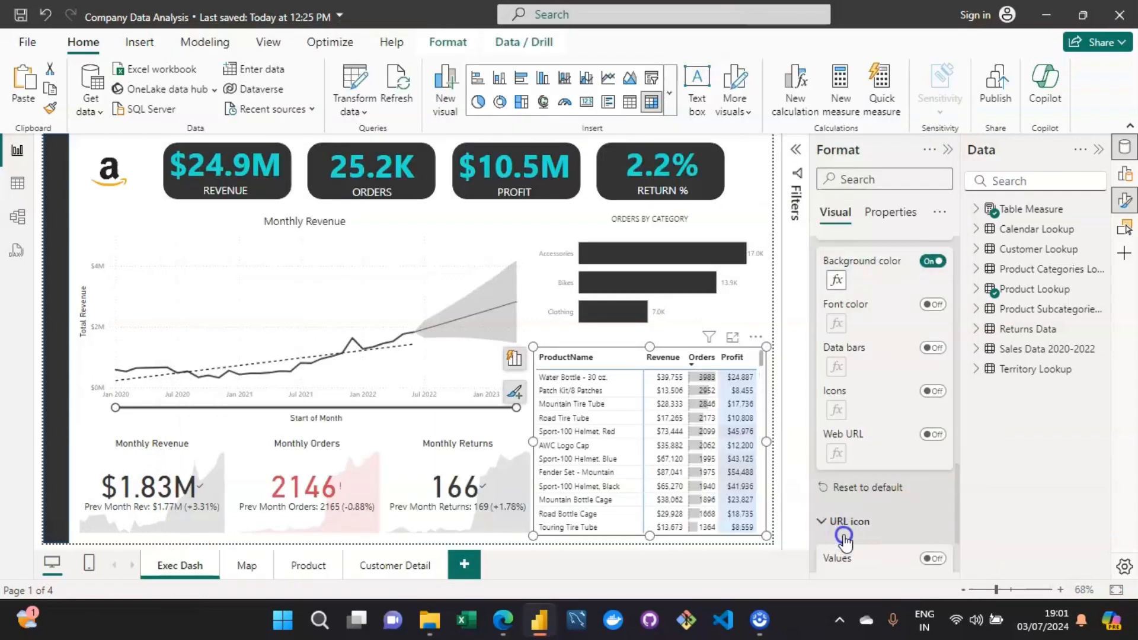
click(845, 523)
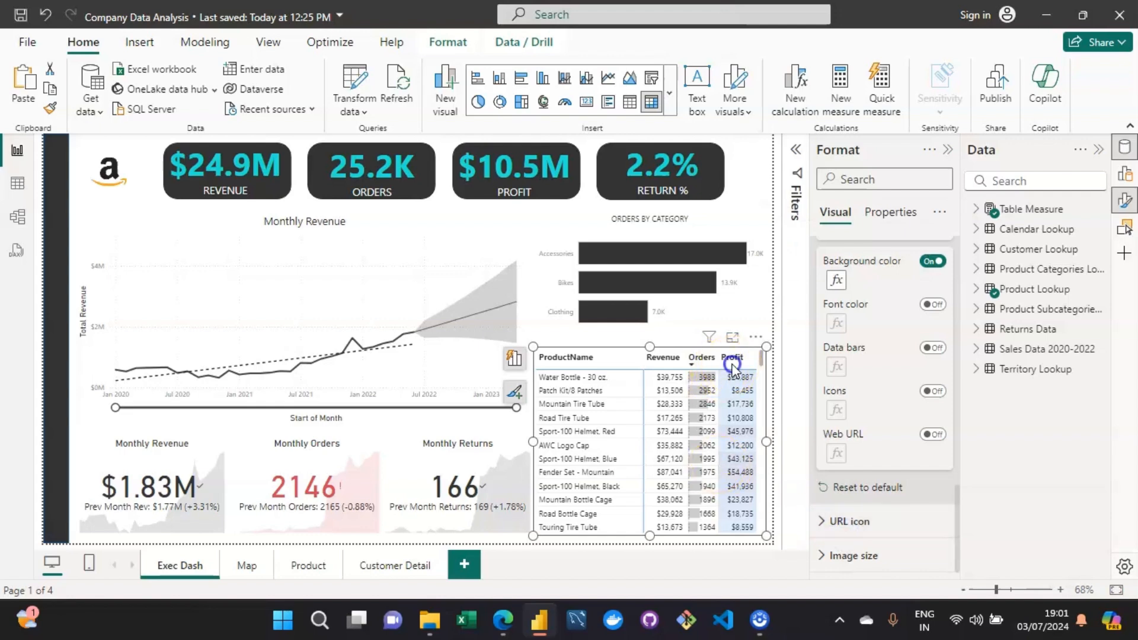
- Sort the matrix by Profit to check its colour gradient, and return it to descending order by Orders
click(732, 357)
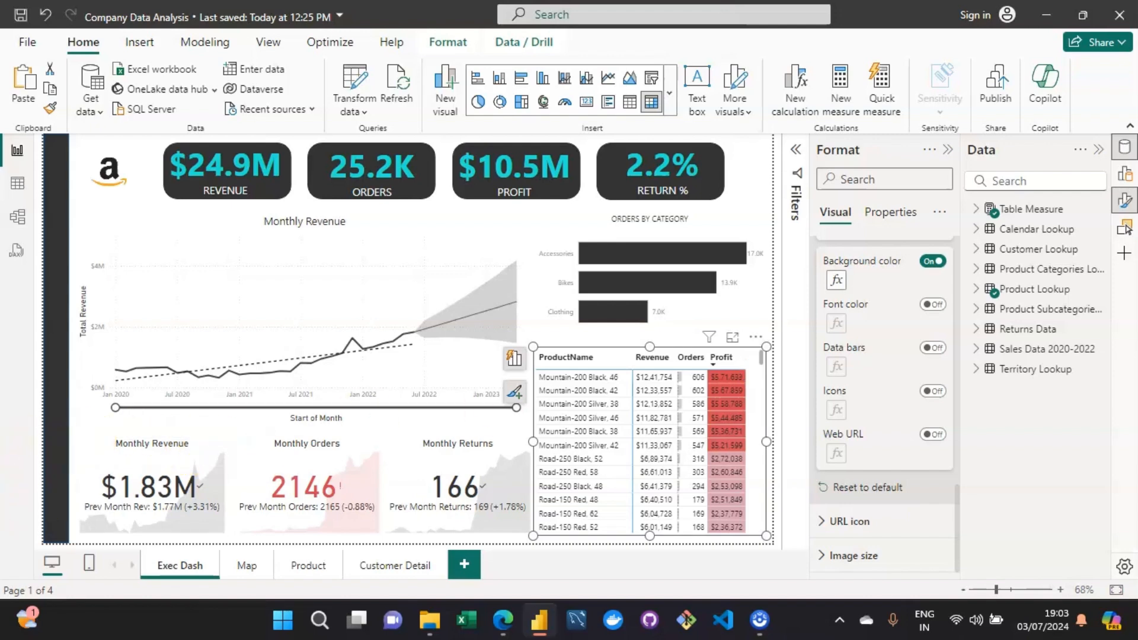
mouse_move(492, 353)
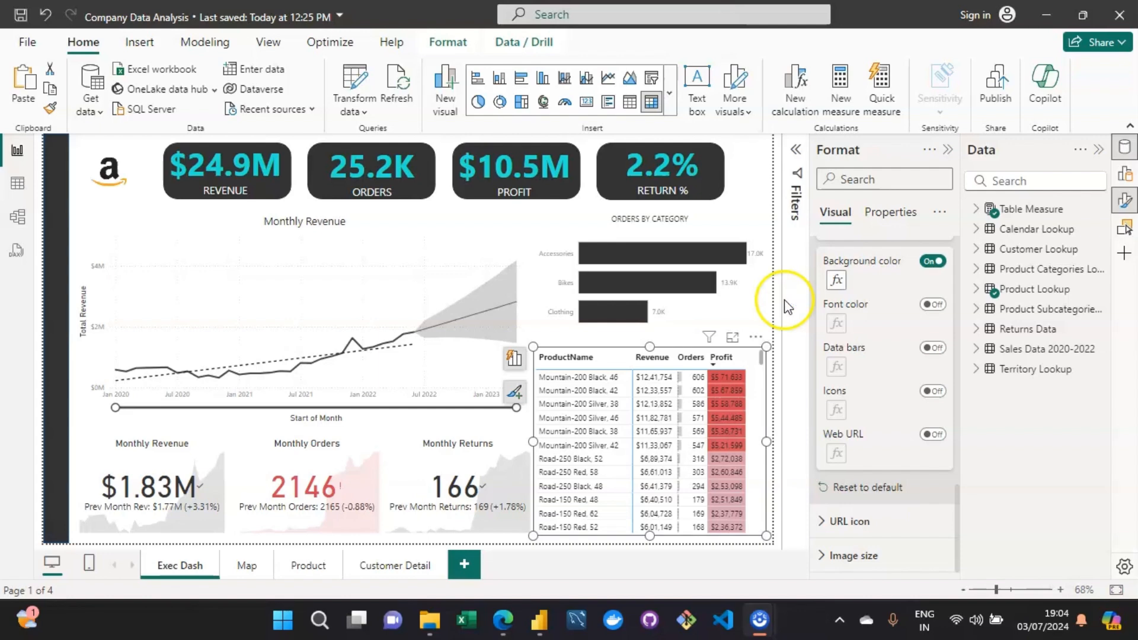
click(687, 358)
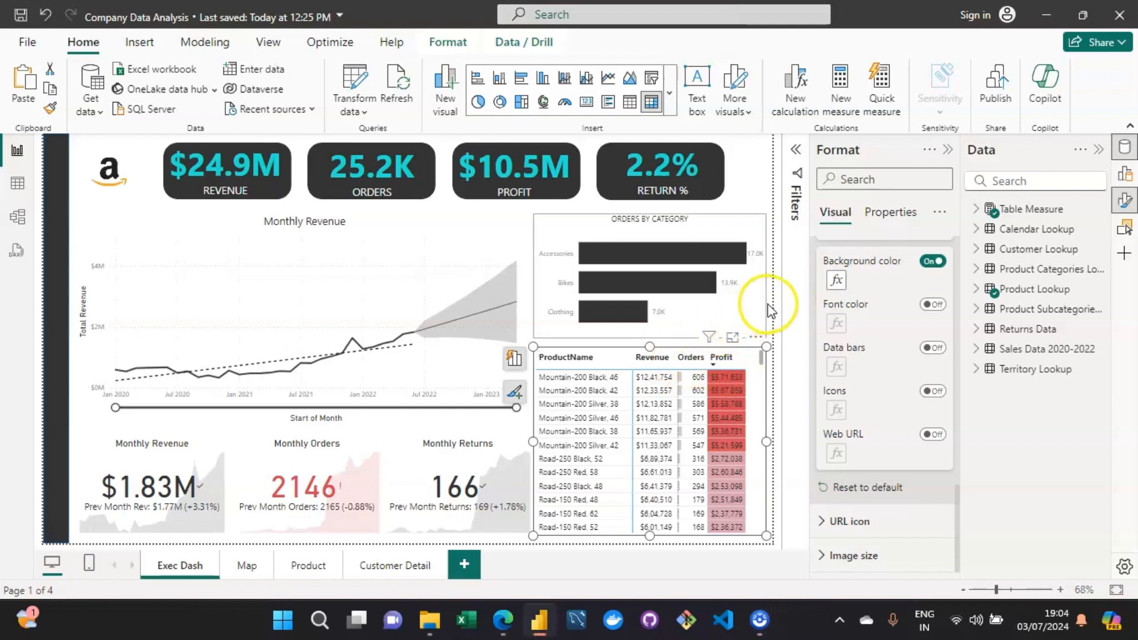
click(780, 346)
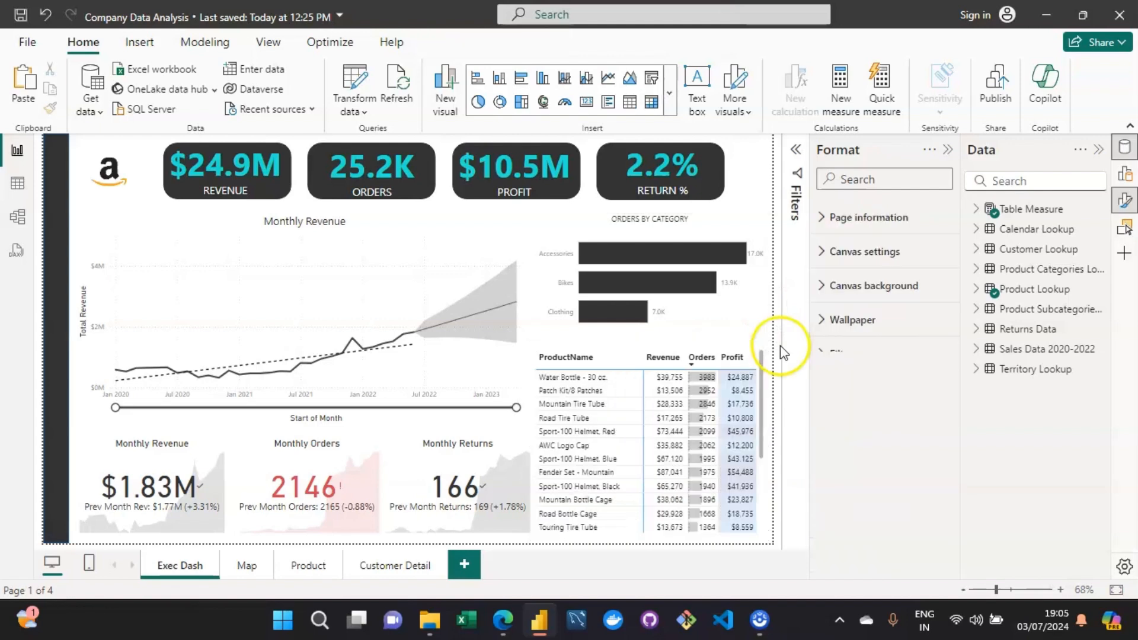
click(706, 364)
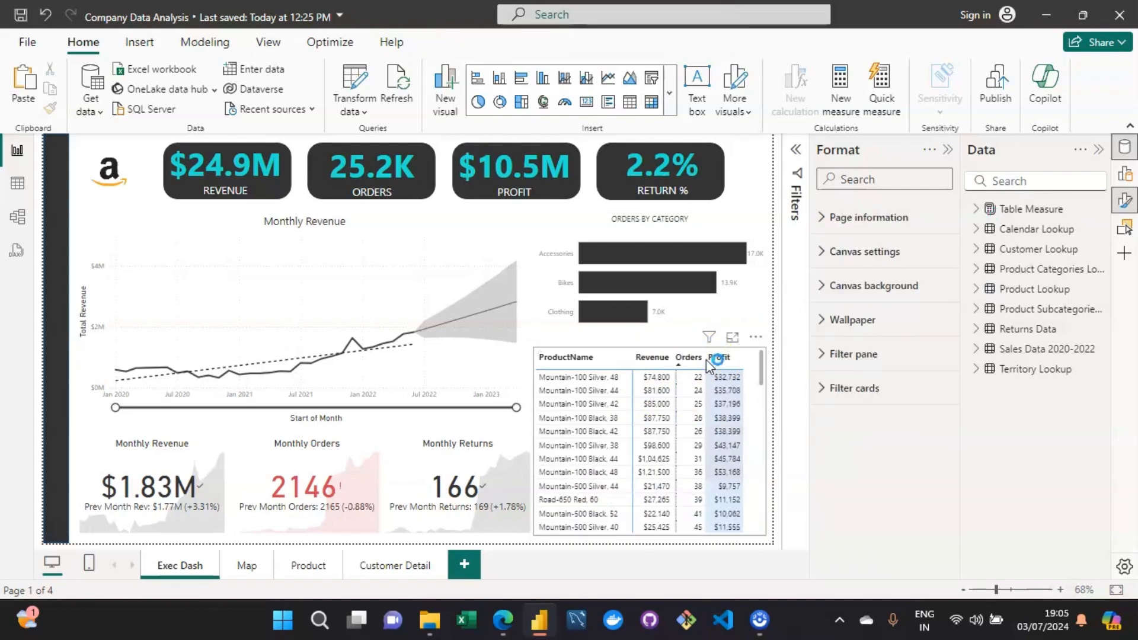
click(690, 359)
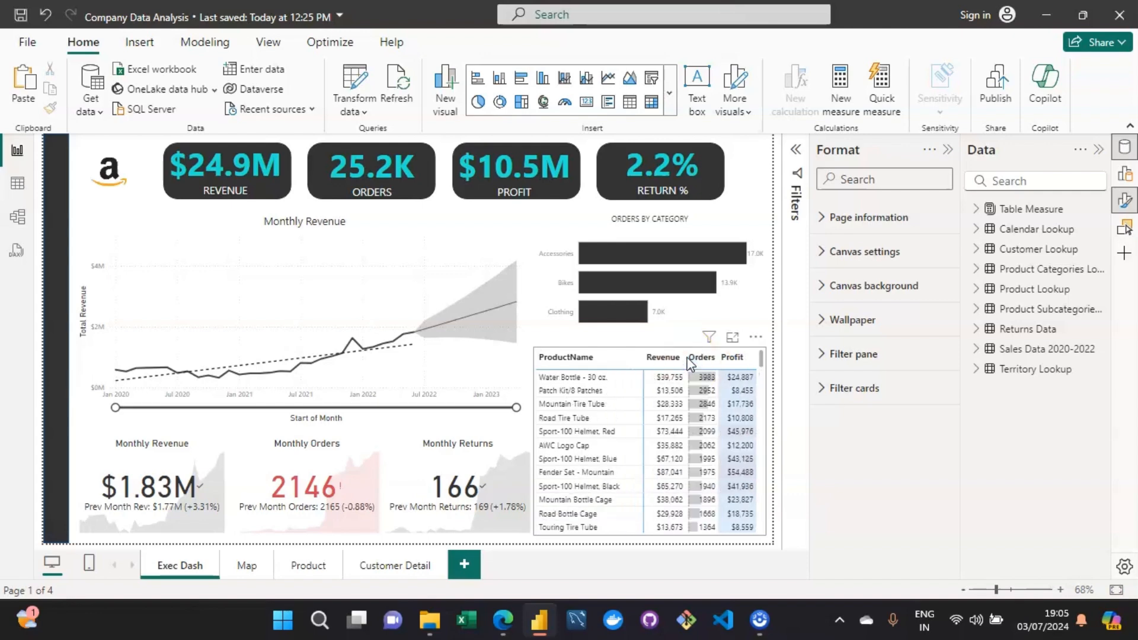
click(700, 359)
- Switch the matrix's ProductName filter to the Top N type, showing the top 10 items
mouse_move(763, 365)
mouse_down()
mouse_move(765, 397)
mouse_move(765, 354)
mouse_up()
click(765, 351)
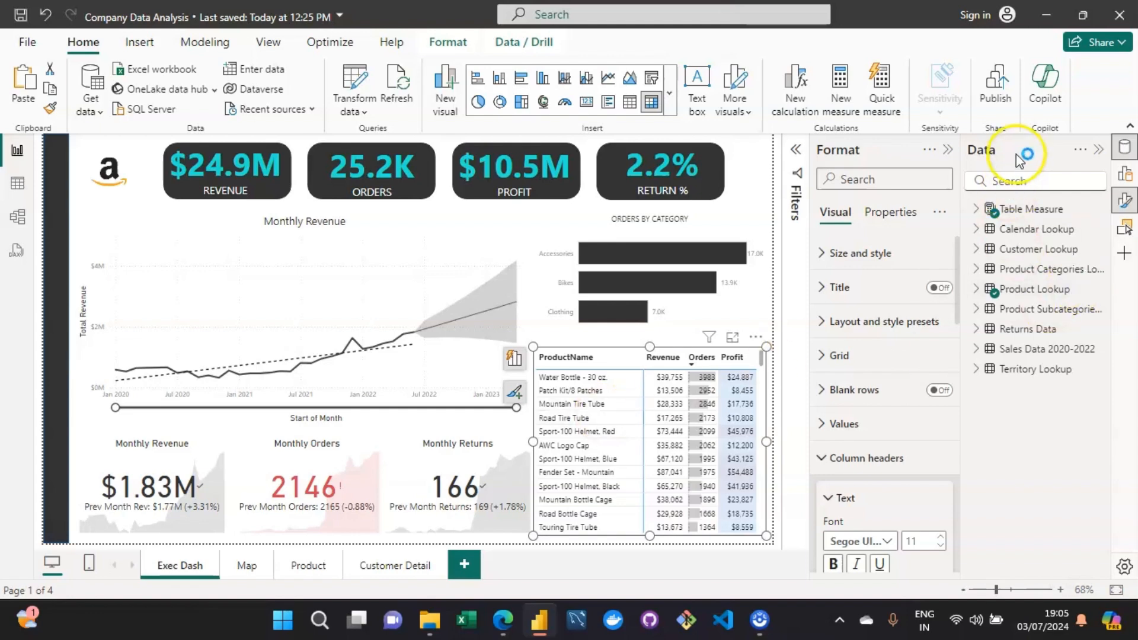
click(949, 150)
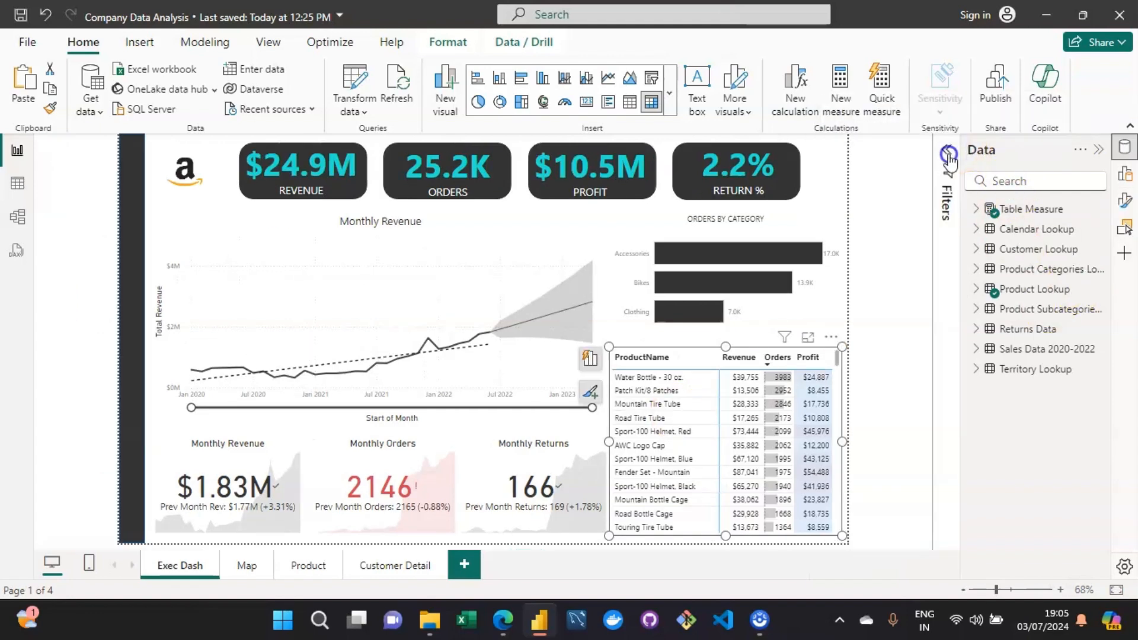
click(950, 151)
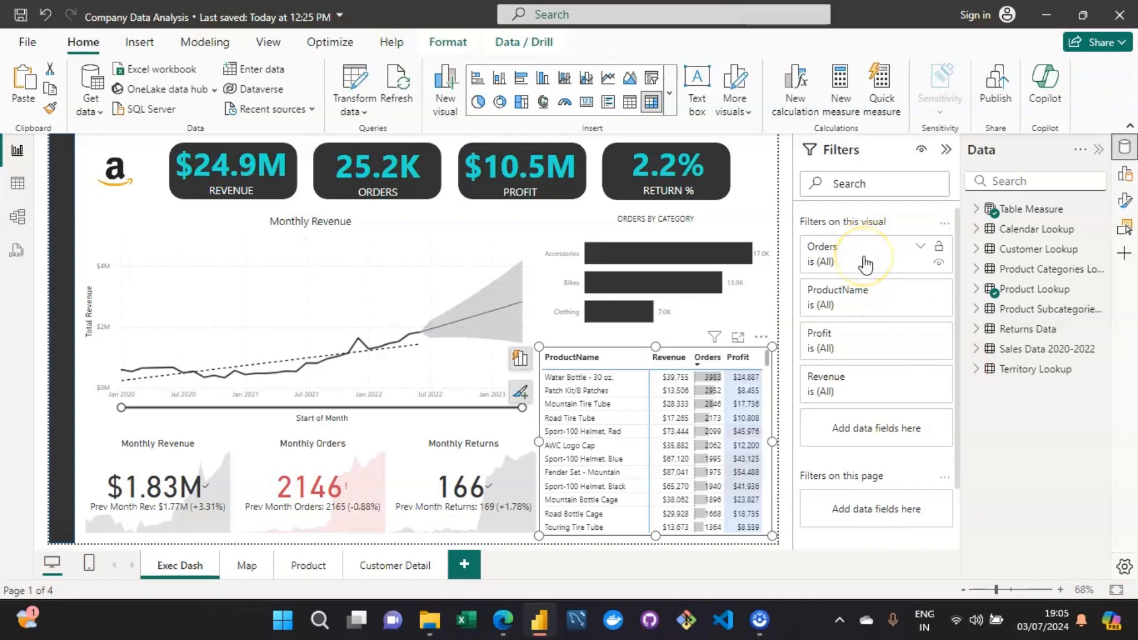
click(868, 289)
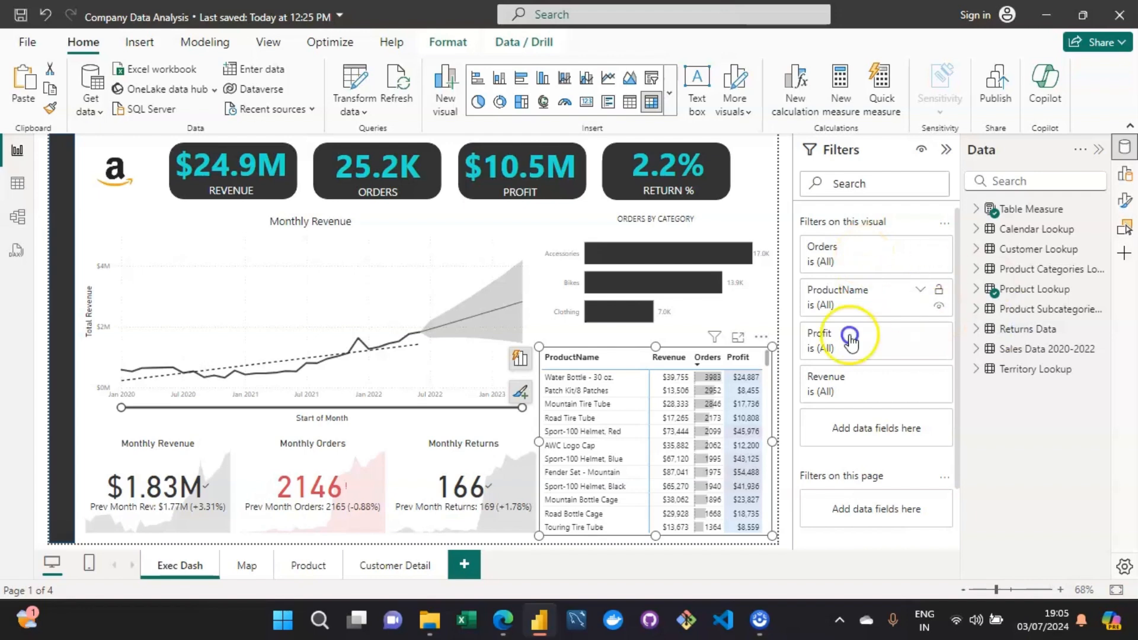
click(940, 291)
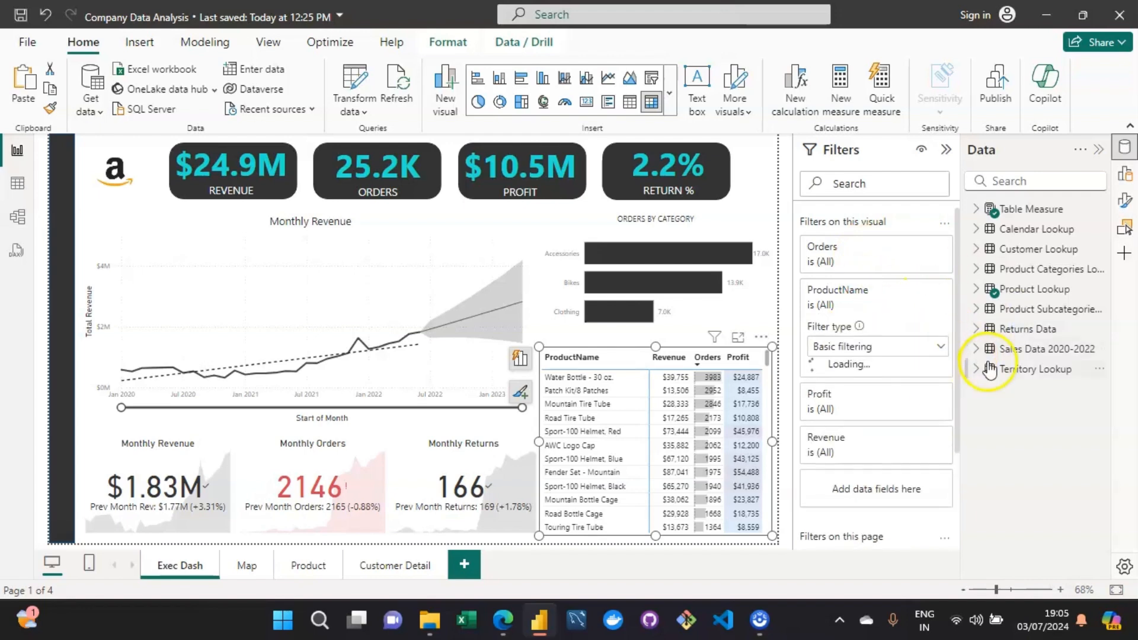
click(929, 349)
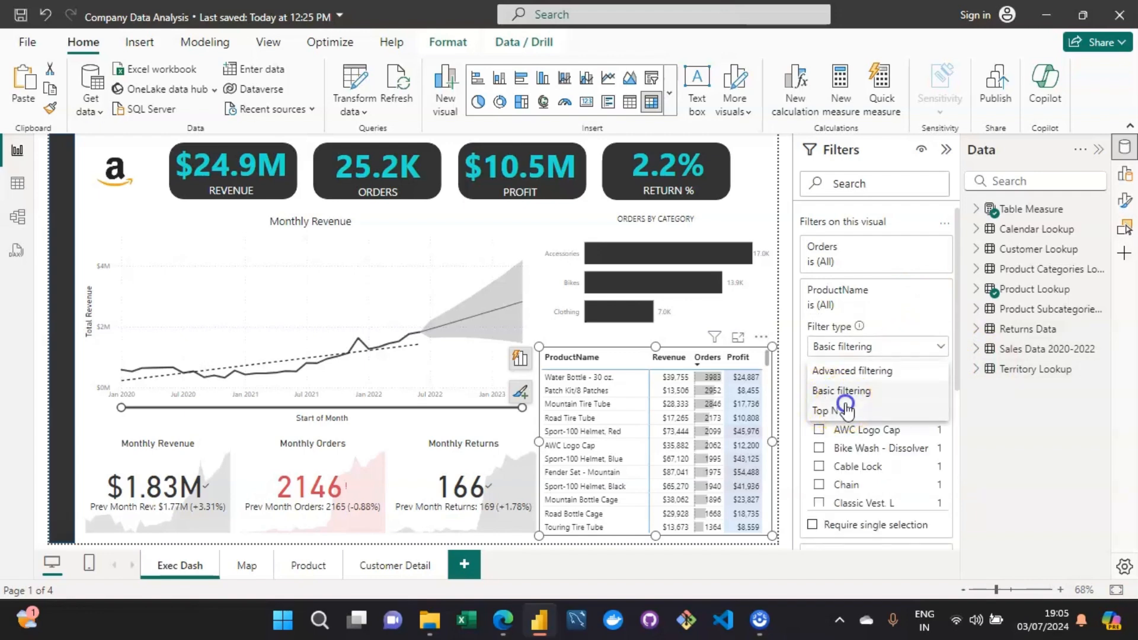
click(847, 408)
click(922, 395)
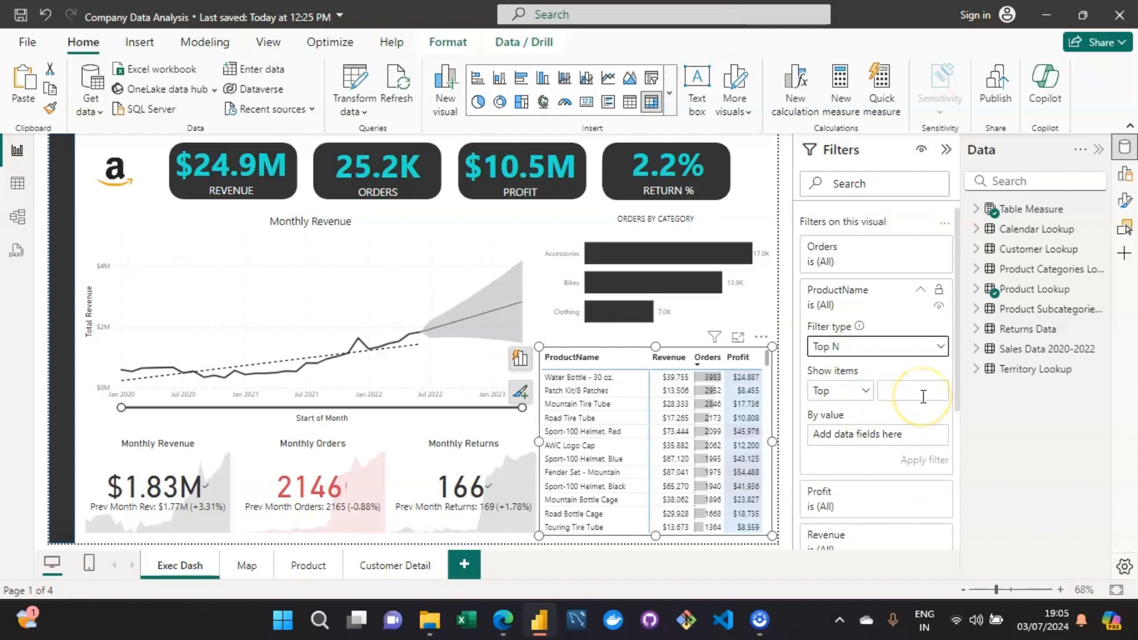
click(906, 393)
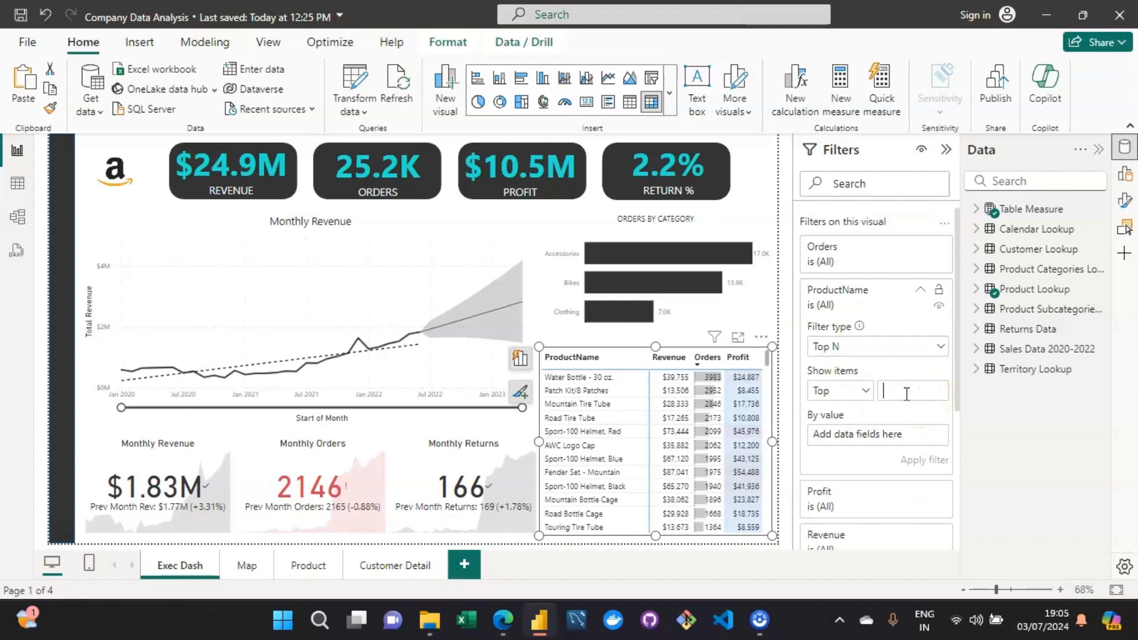
text(10)
- Set the Total Orders measure as the by-value field of the ProductName Top N filter and apply it
click(878, 413)
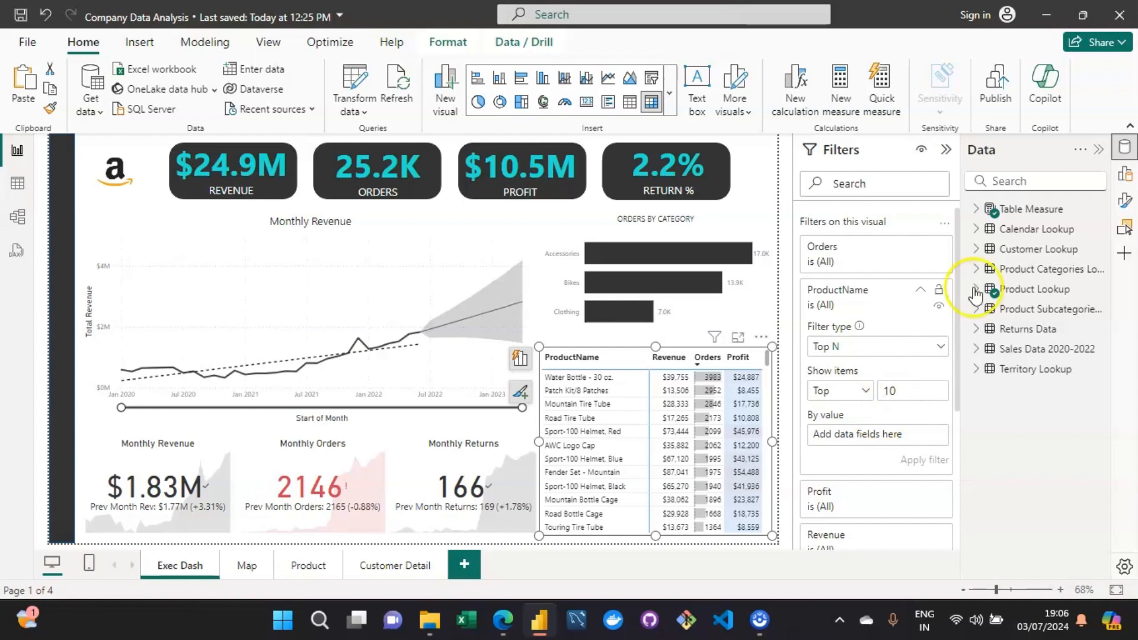
click(1033, 179)
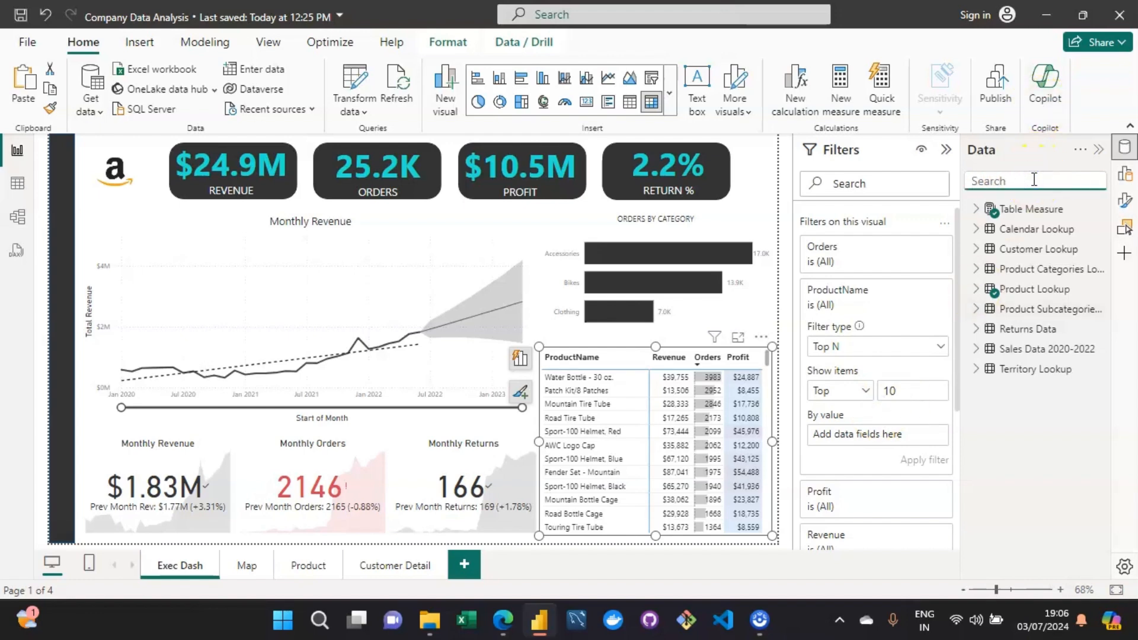
text(total orde)
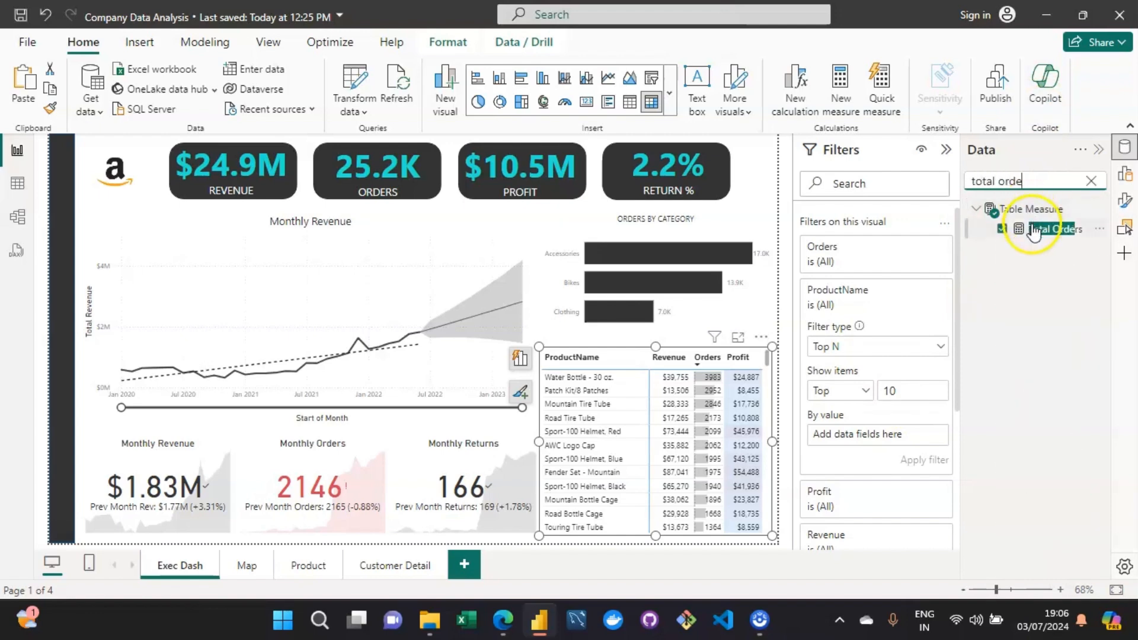
drag(1035, 230, 866, 433)
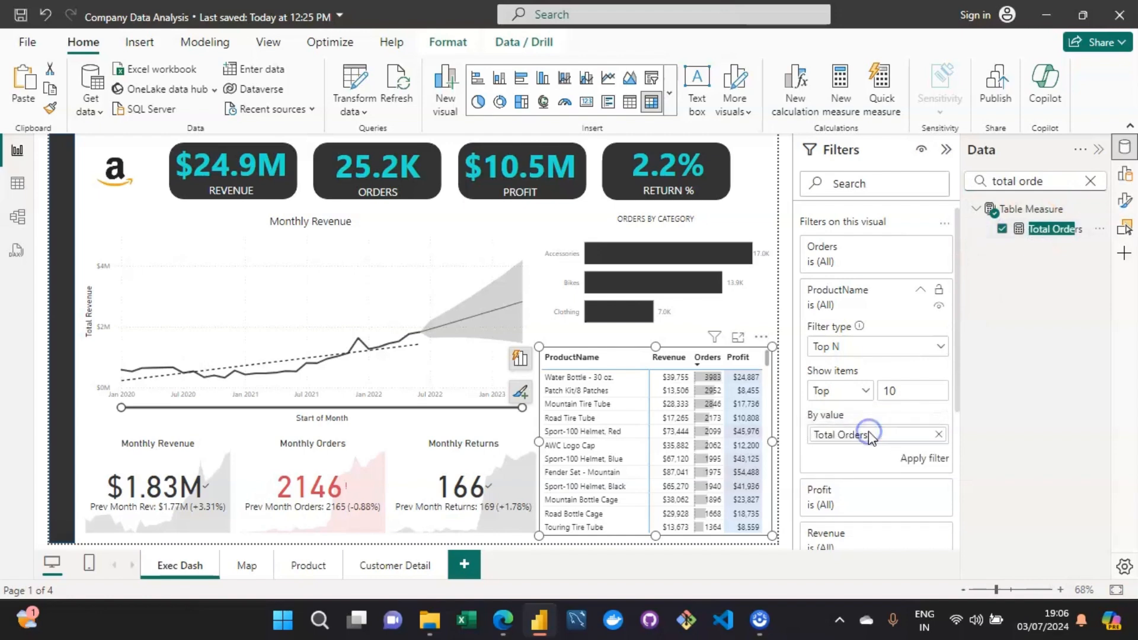
click(940, 463)
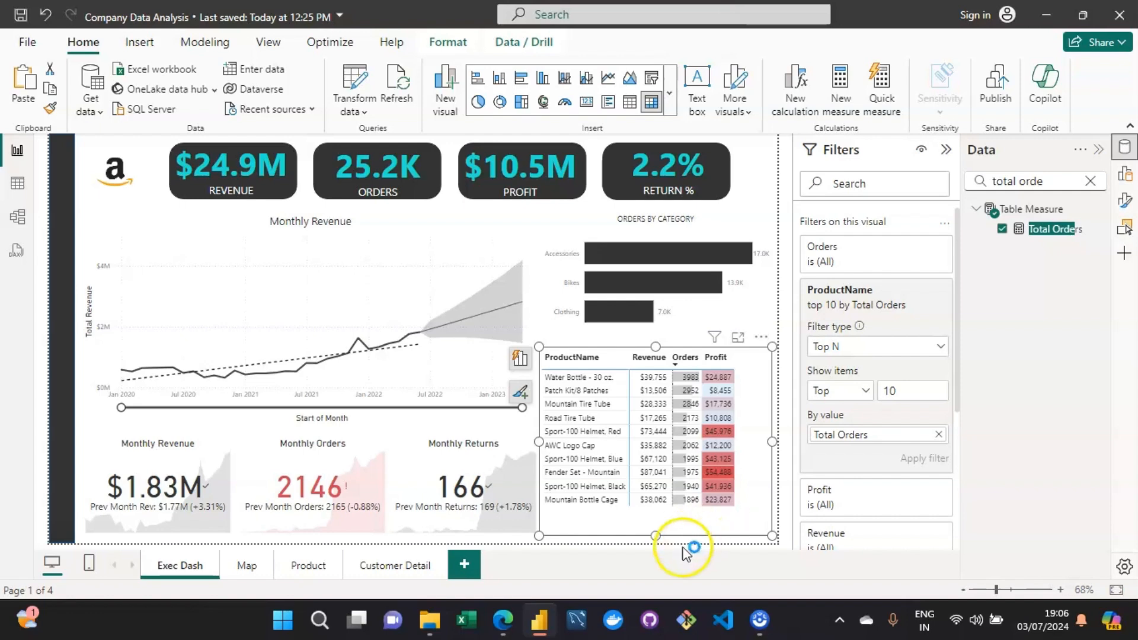
- Reduce the matrix's height so its lower edge sits just beneath the Mountain Bottle Cage row
drag(656, 532, 658, 514)
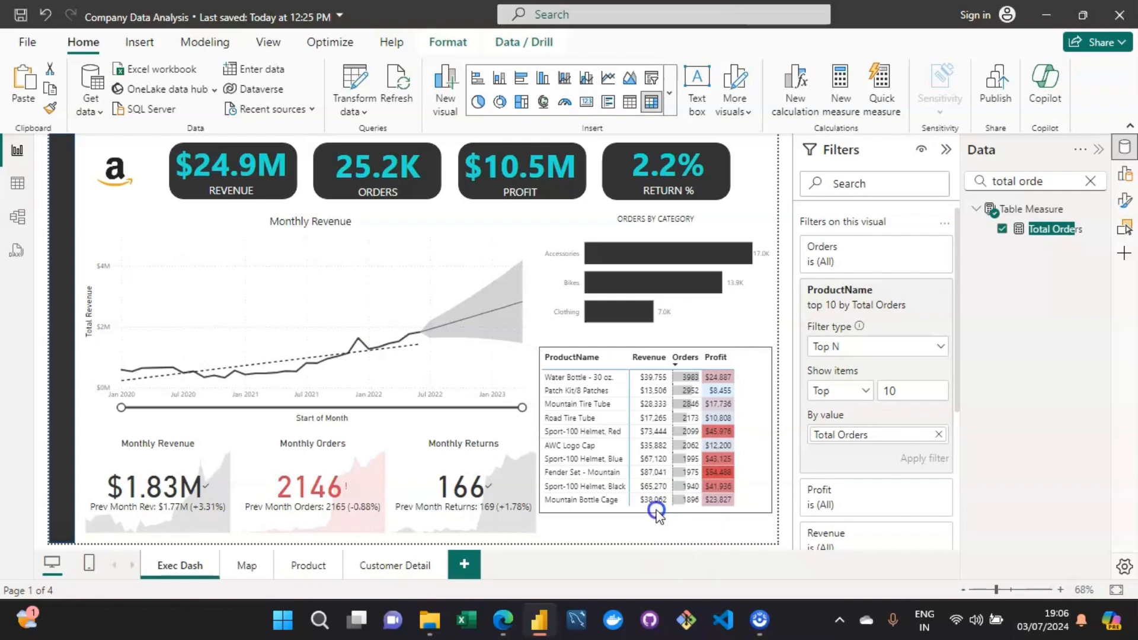
mouse_move(656, 512)
mouse_down()
mouse_move(656, 542)
mouse_move(657, 520)
mouse_move(656, 531)
mouse_up()
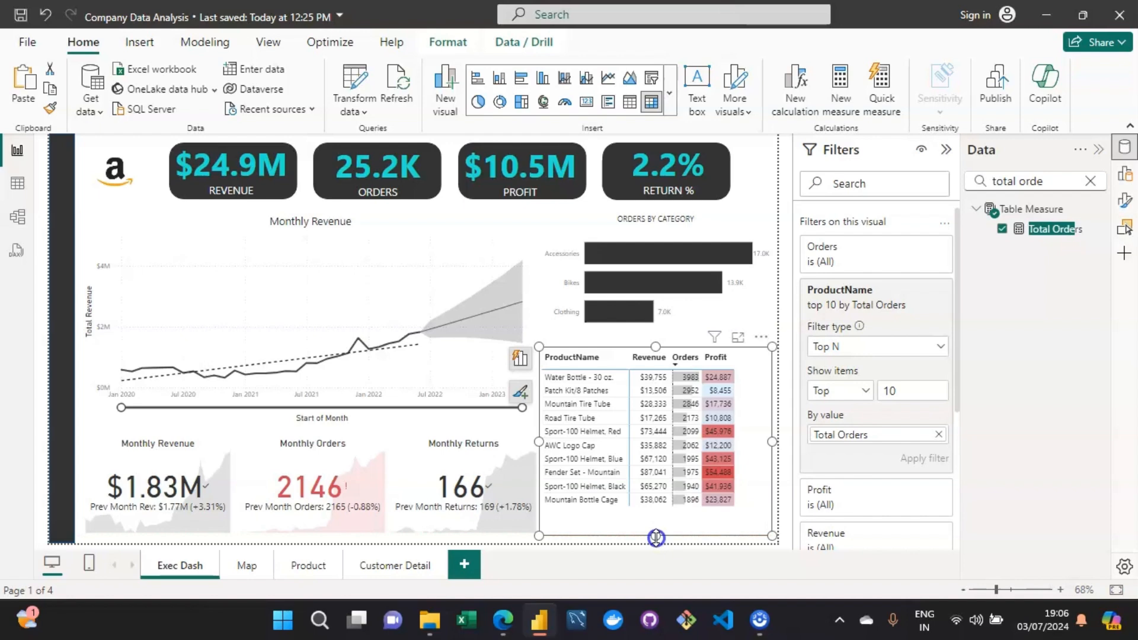
drag(656, 537, 656, 520)
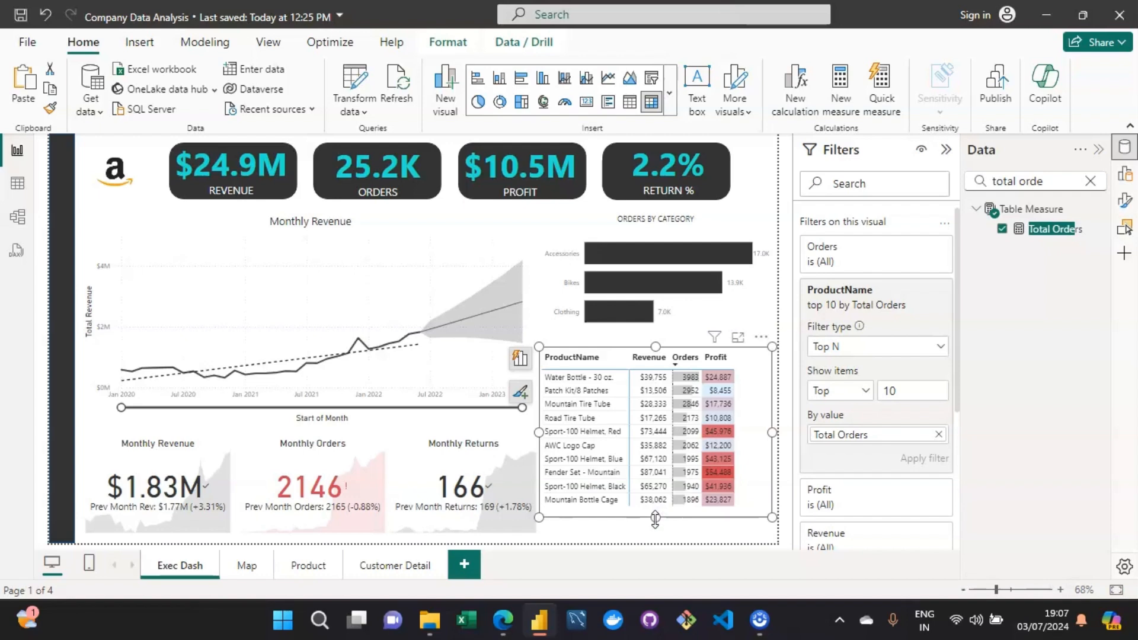
- Select the matrix's column headers for formatting and examine the available column header options
click(570, 358)
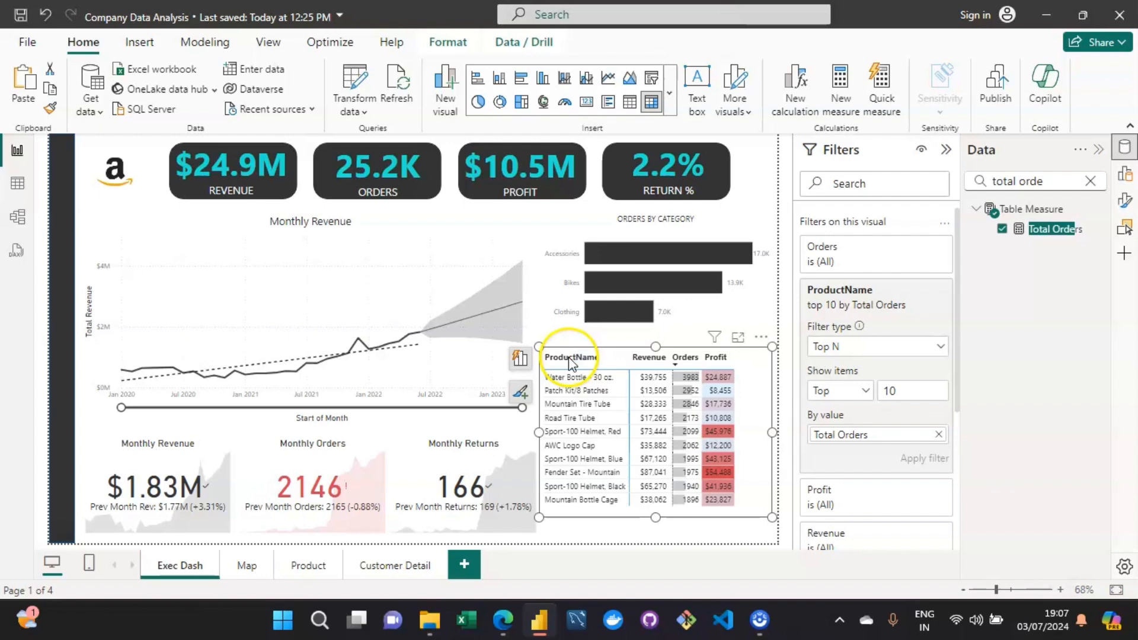
double_click(765, 368)
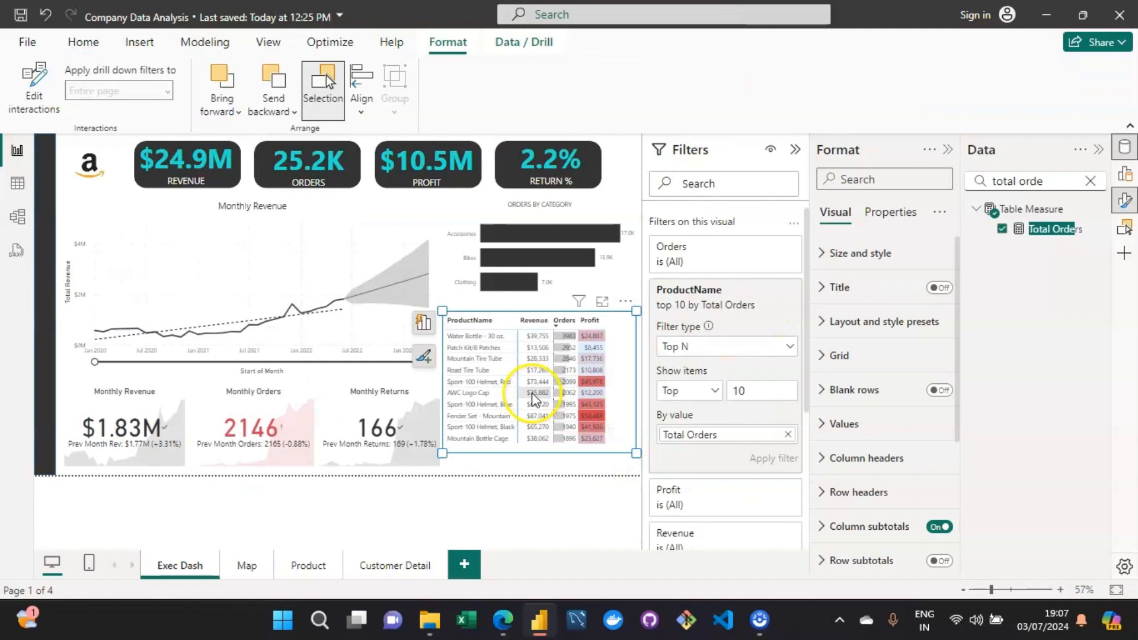
click(475, 332)
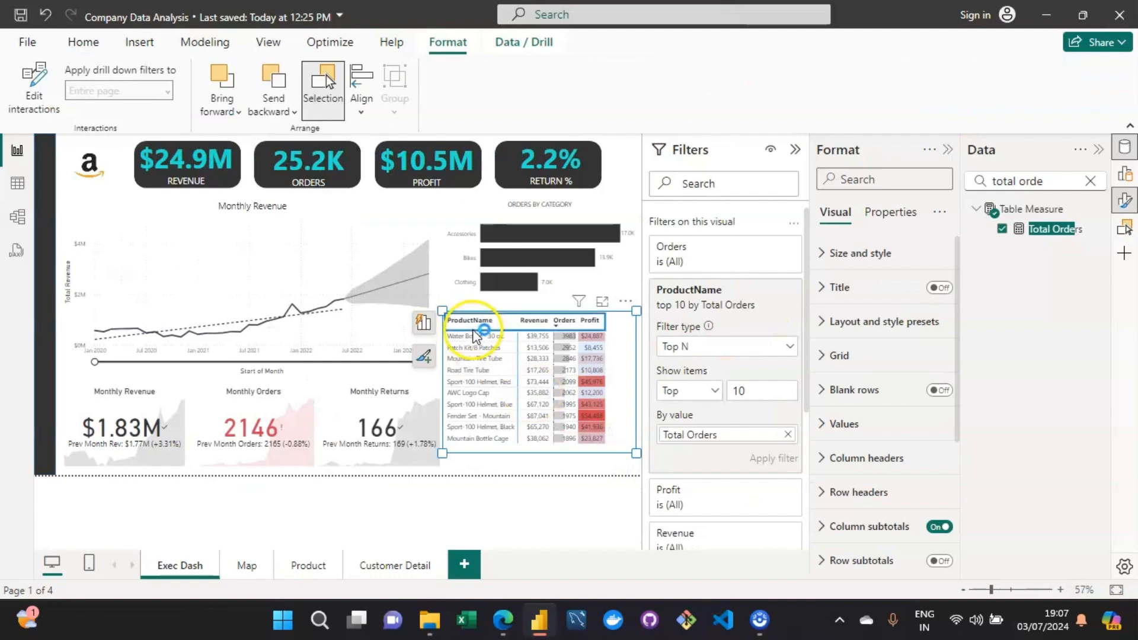
click(474, 323)
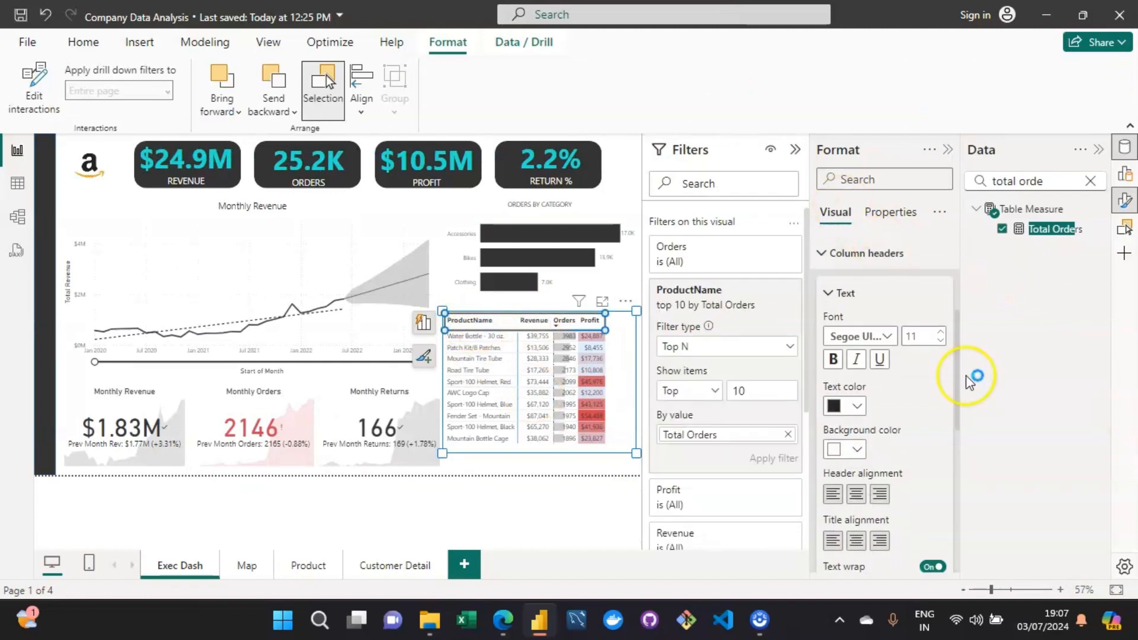
scroll(960, 375, up, 2)
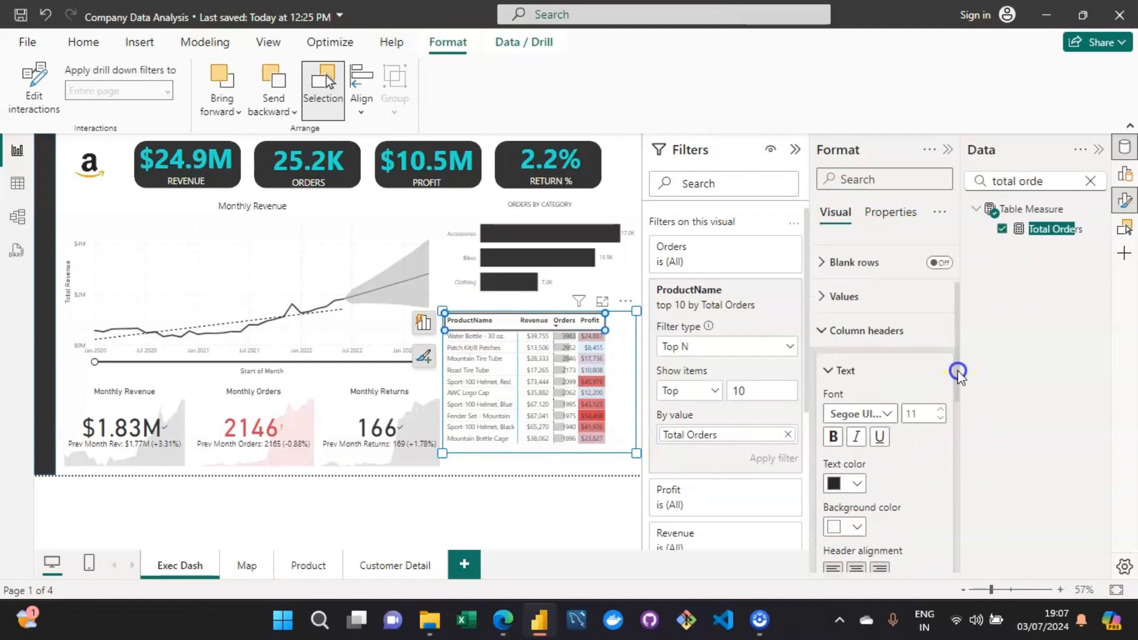
scroll(959, 338, up, 3)
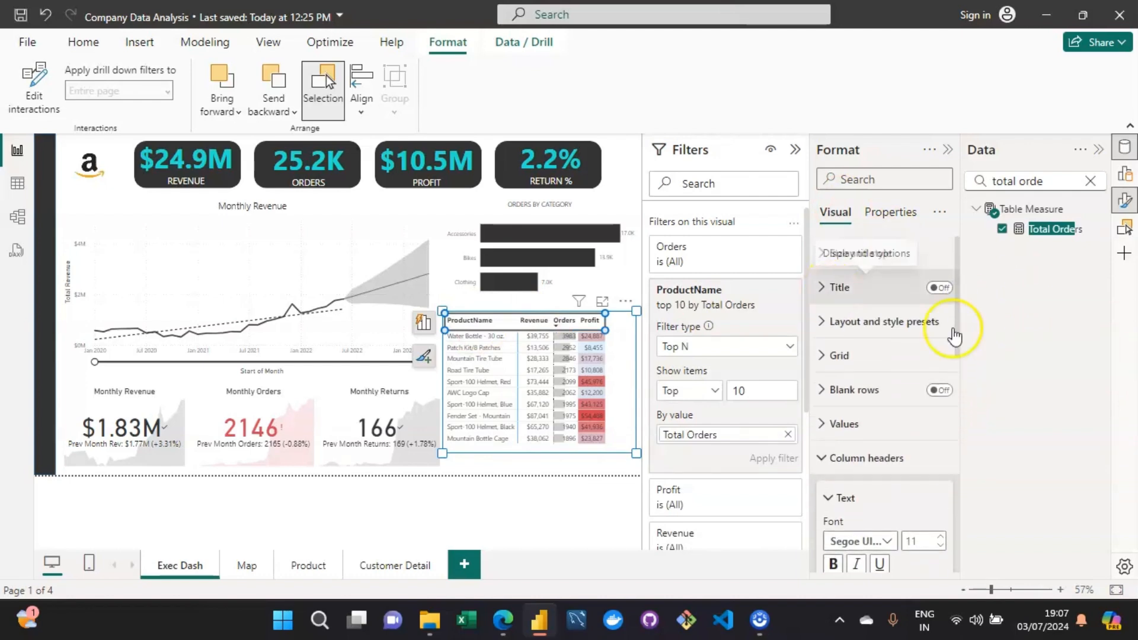
drag(956, 333, 960, 477)
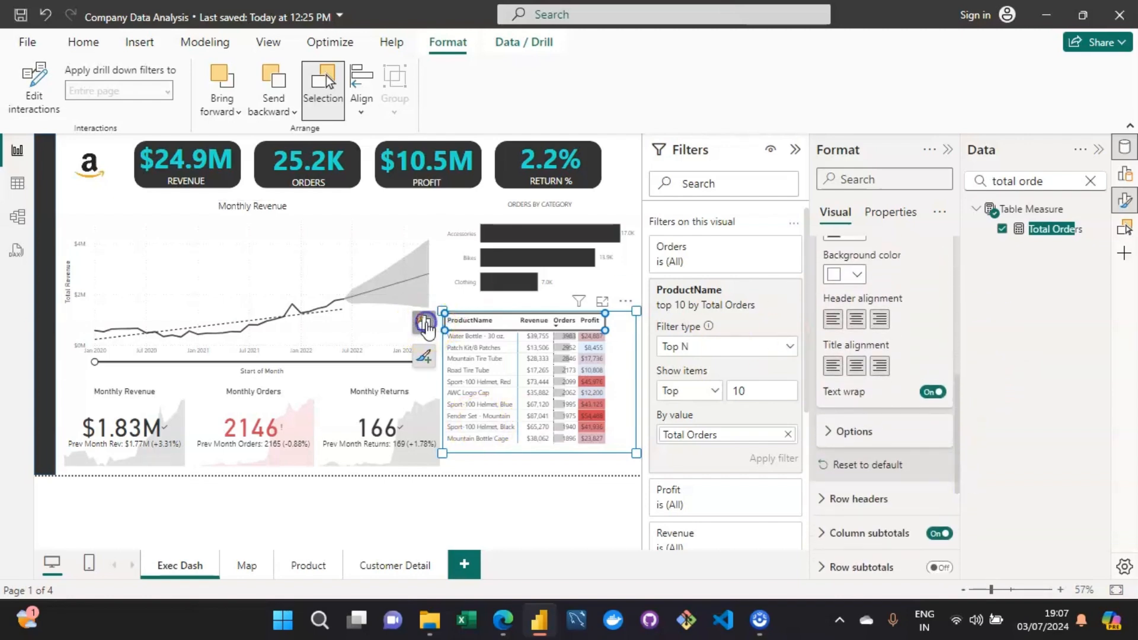
- Rename the ProductName row field of the Exec Dash matrix as TOP 10 PRODUCTS
click(424, 323)
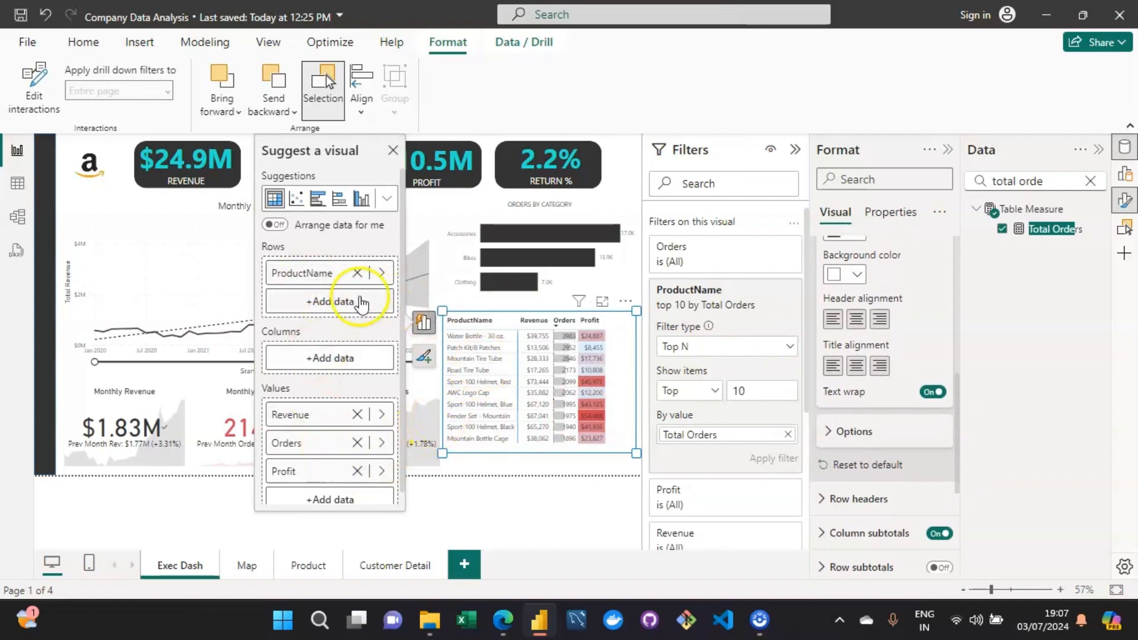
double_click(301, 273)
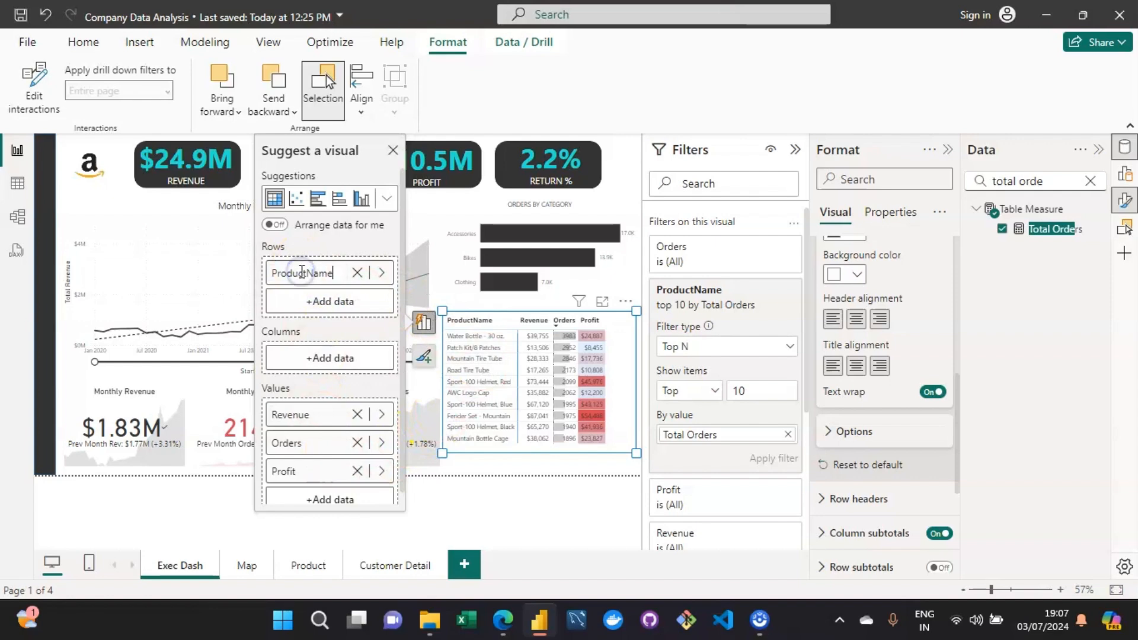
key(ctrl+a)
text(T)
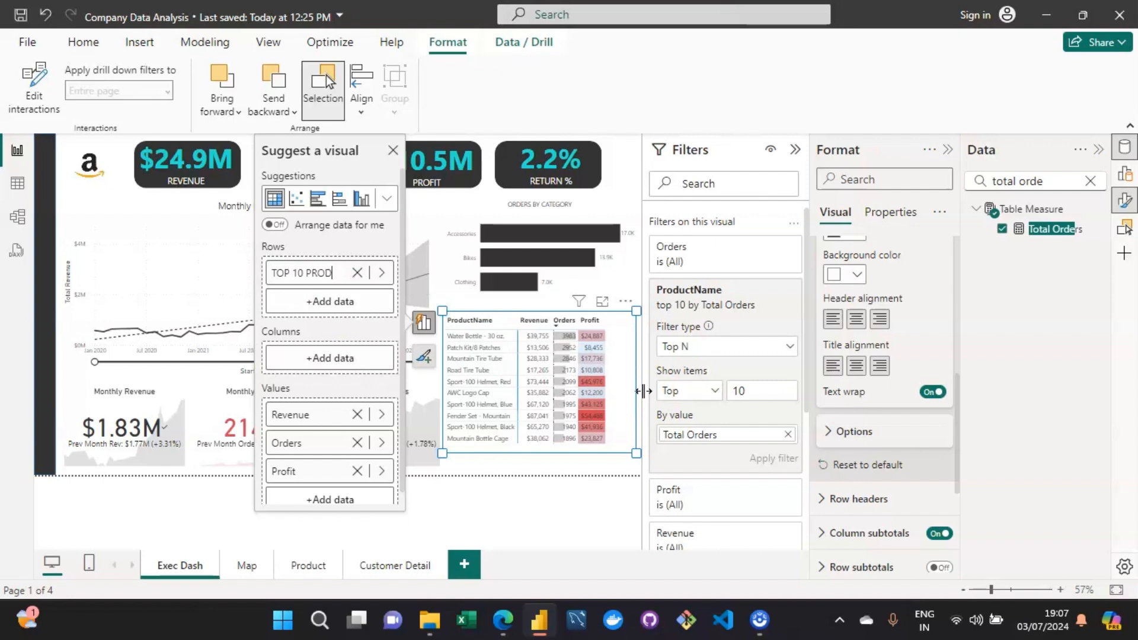
text(OP 10 PRODUCTS)
key(Return)
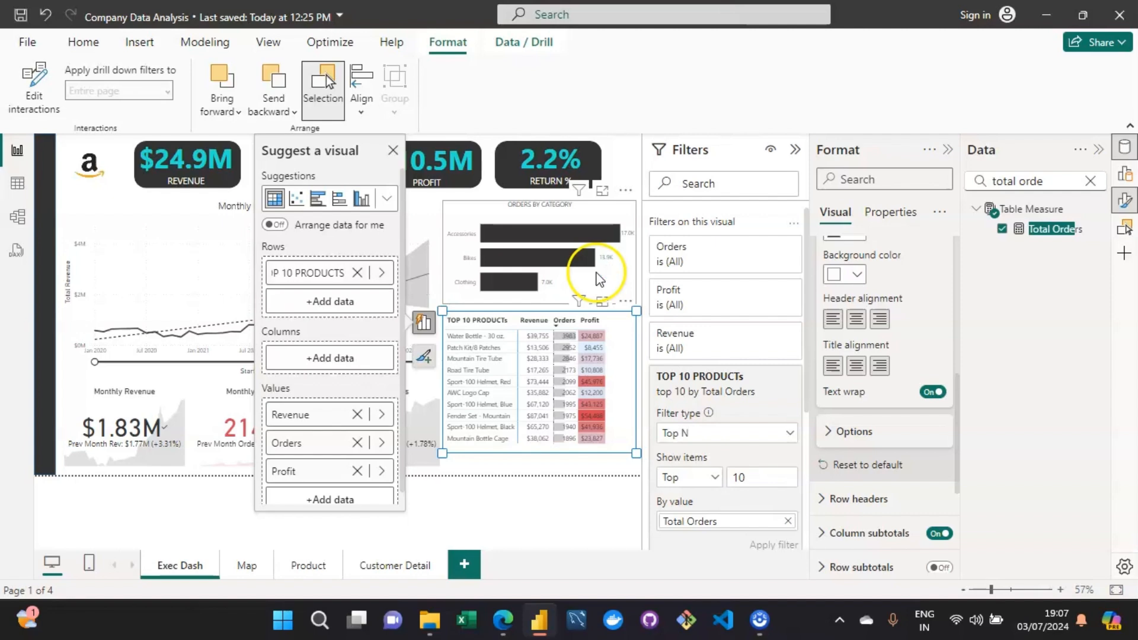
- Rename the matrix's Revenue and Orders value fields in capitals as REVENUE and ORDERS
double_click(307, 415)
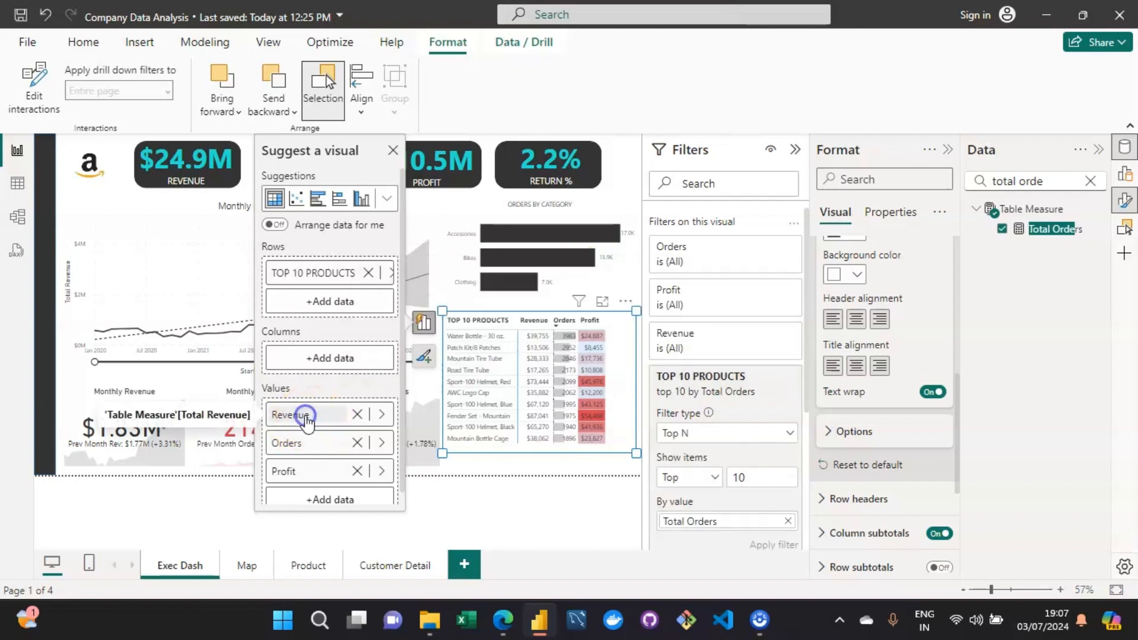
text(RE)
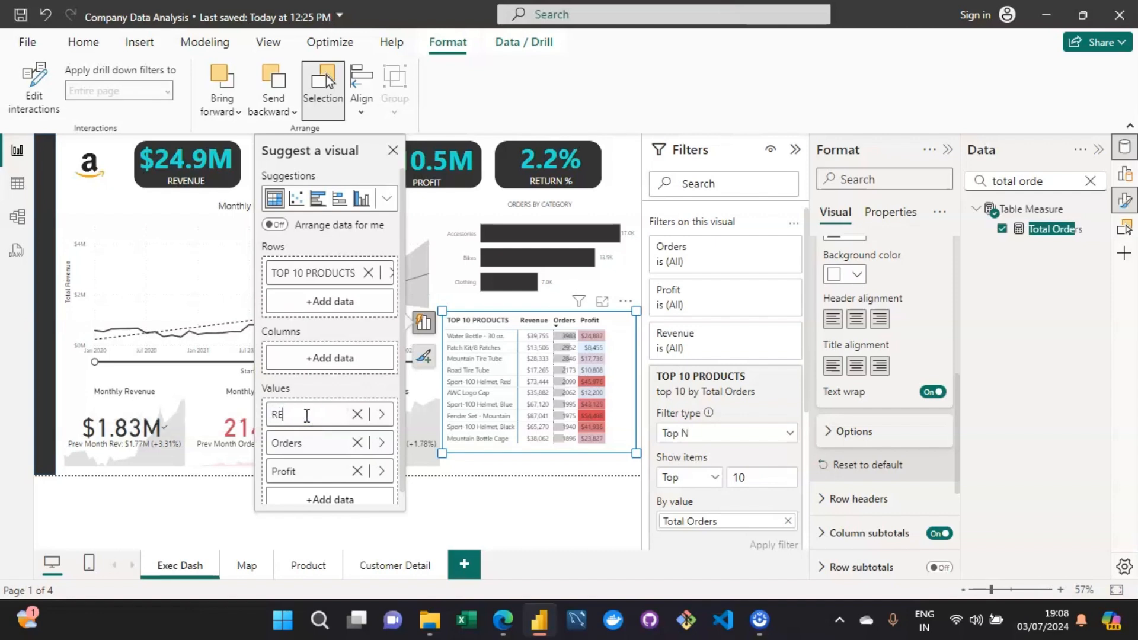
text(VENUE)
key(Return)
click(314, 437)
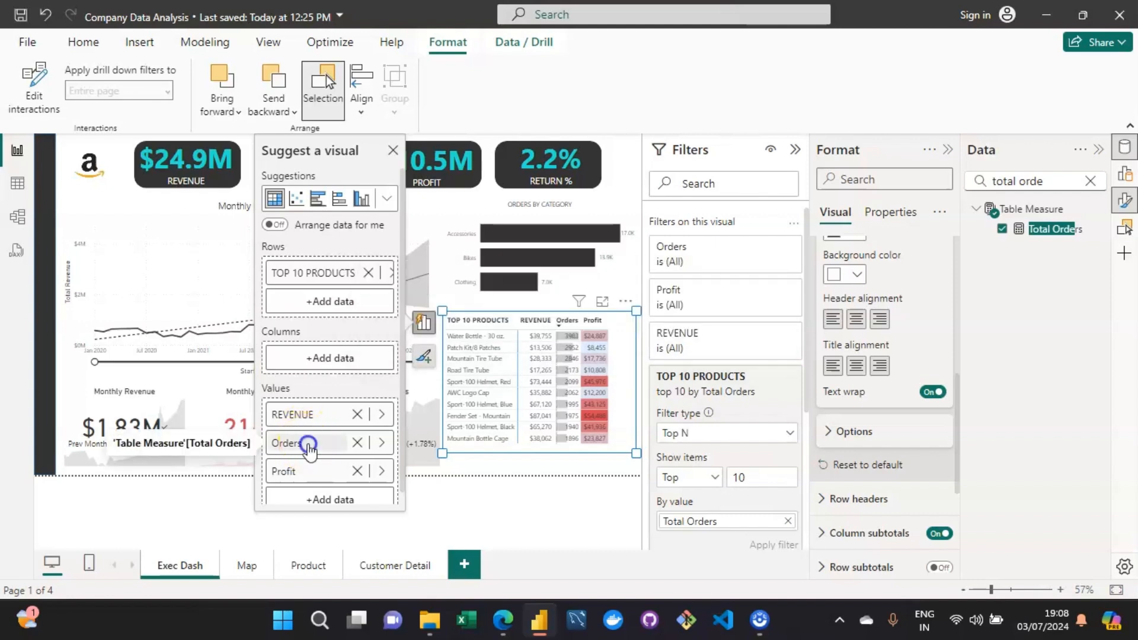
double_click(309, 444)
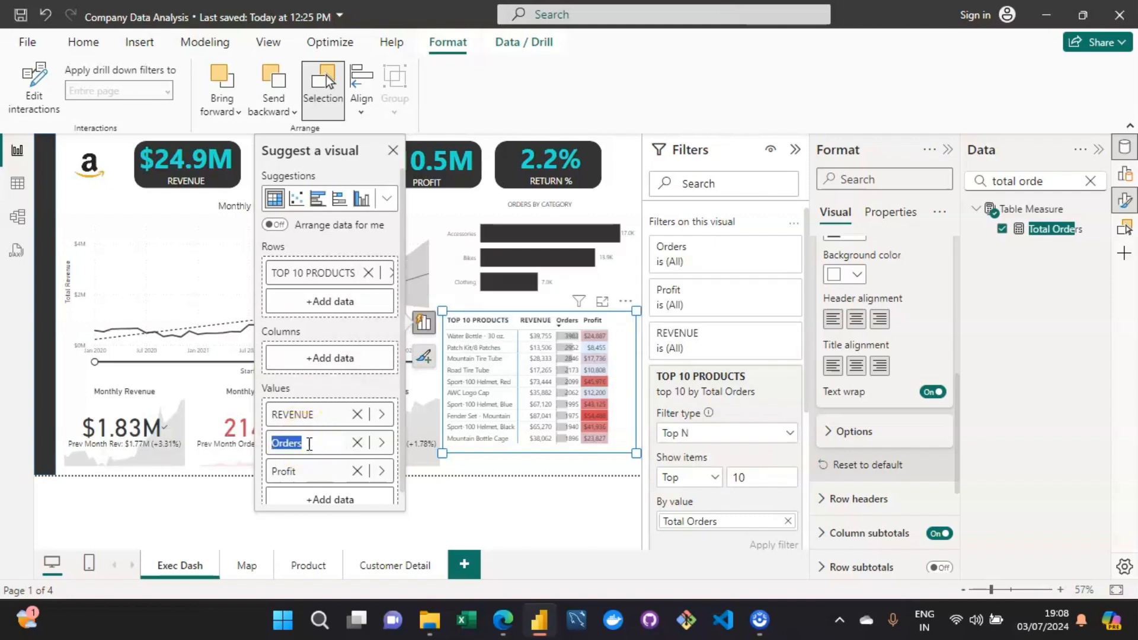
text(ORDERS)
key(Return)
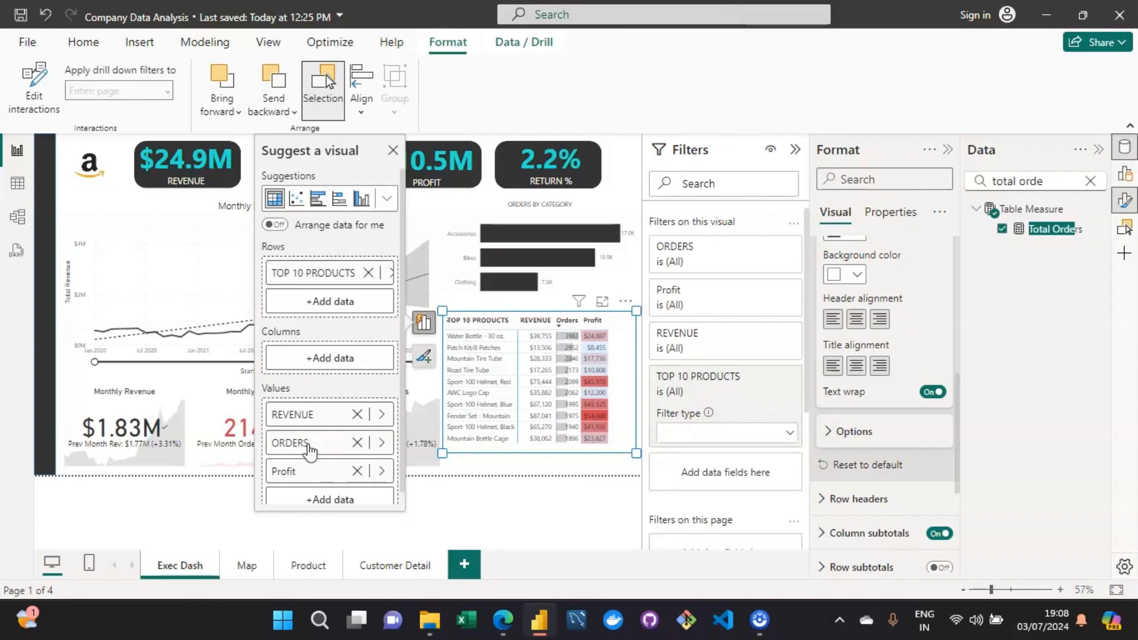
- Rename the matrix's Profit value field as PROFIT, close the formatting options and deselect the matrix
click(314, 473)
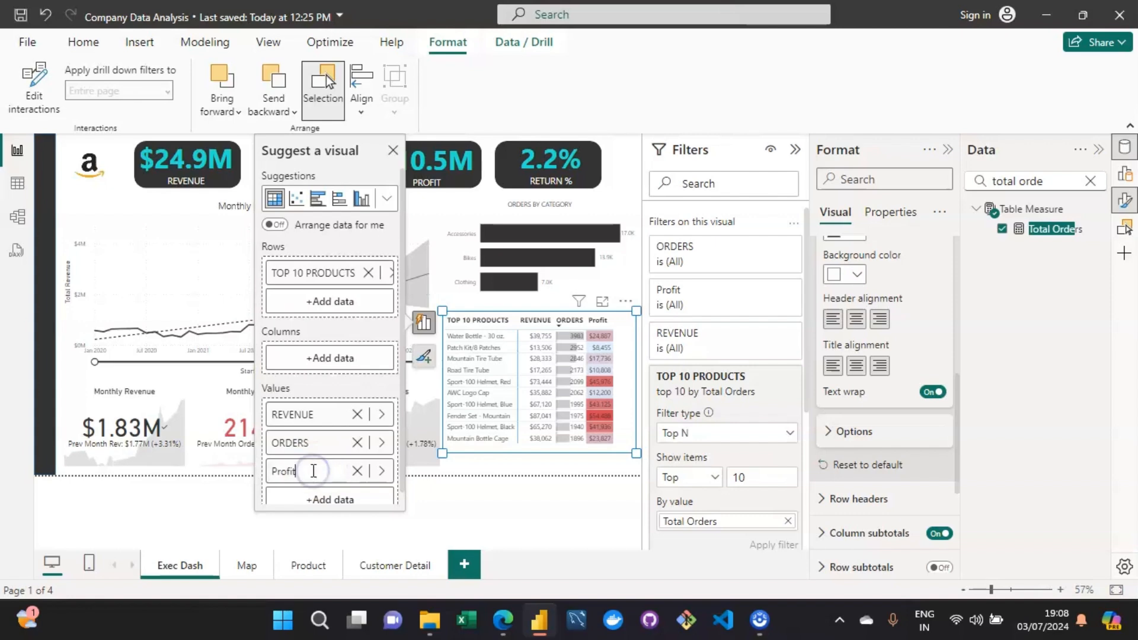
double_click(314, 472)
text(PROFIT)
key(Return)
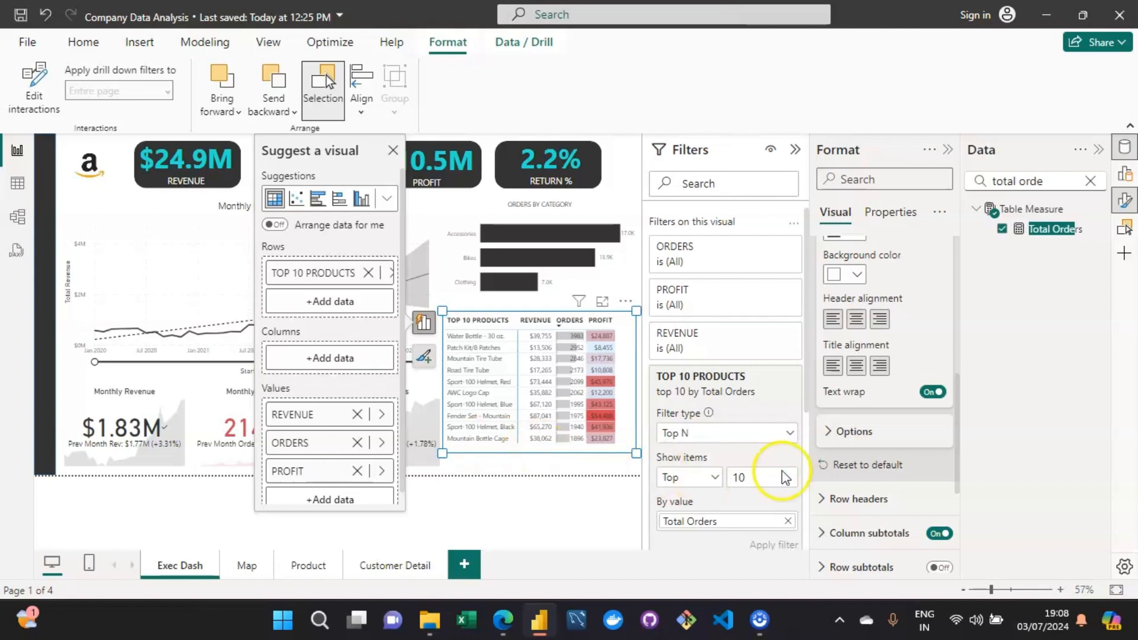
click(946, 158)
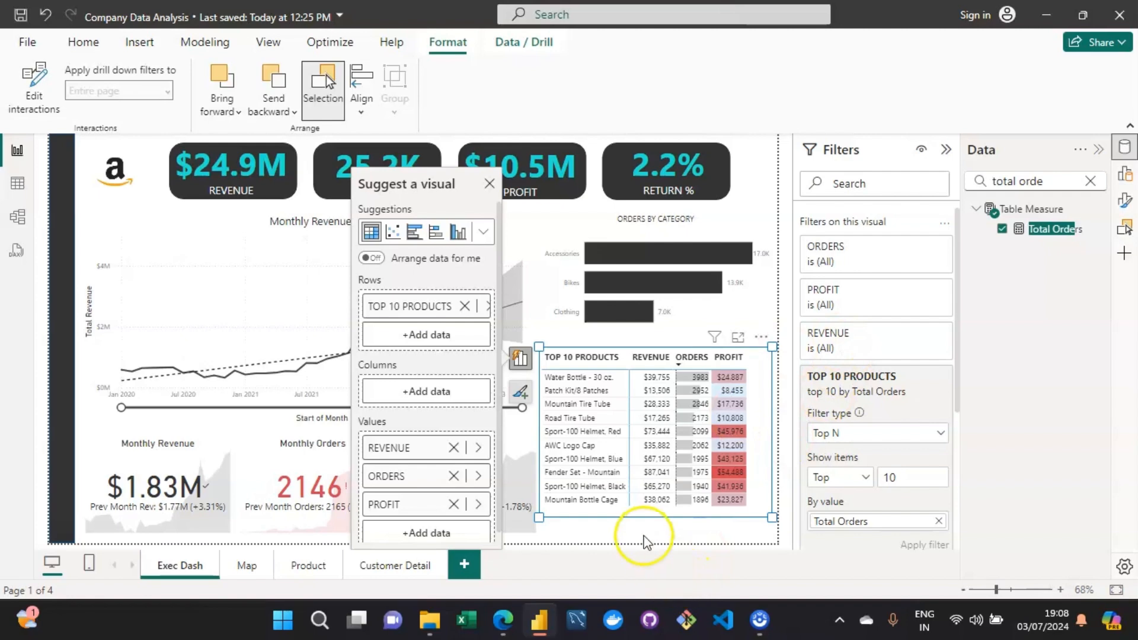
click(642, 542)
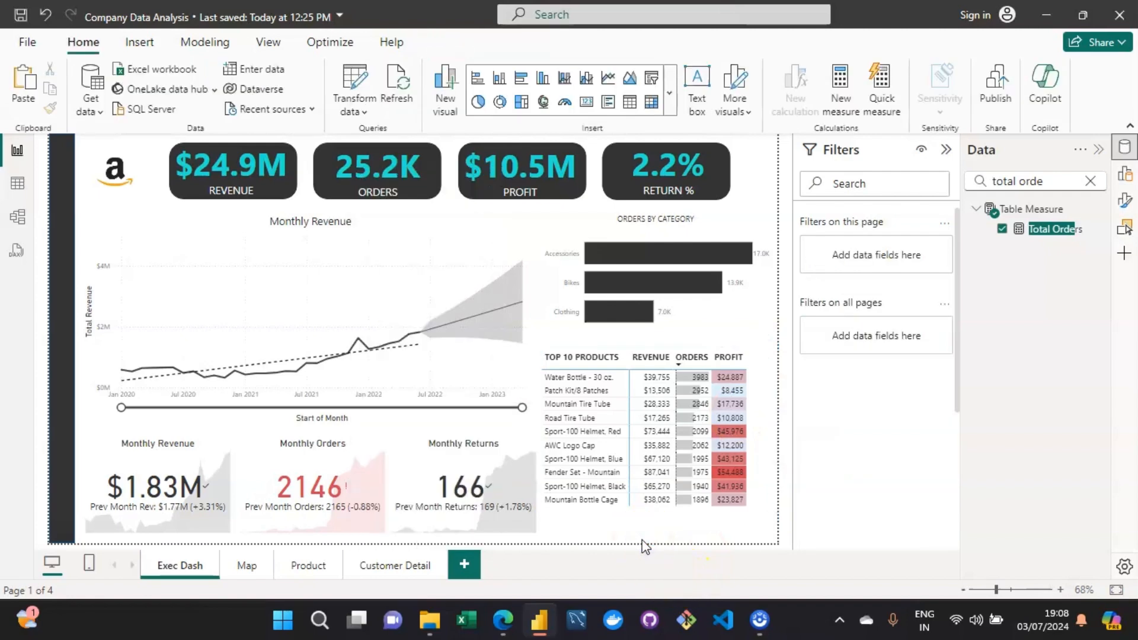
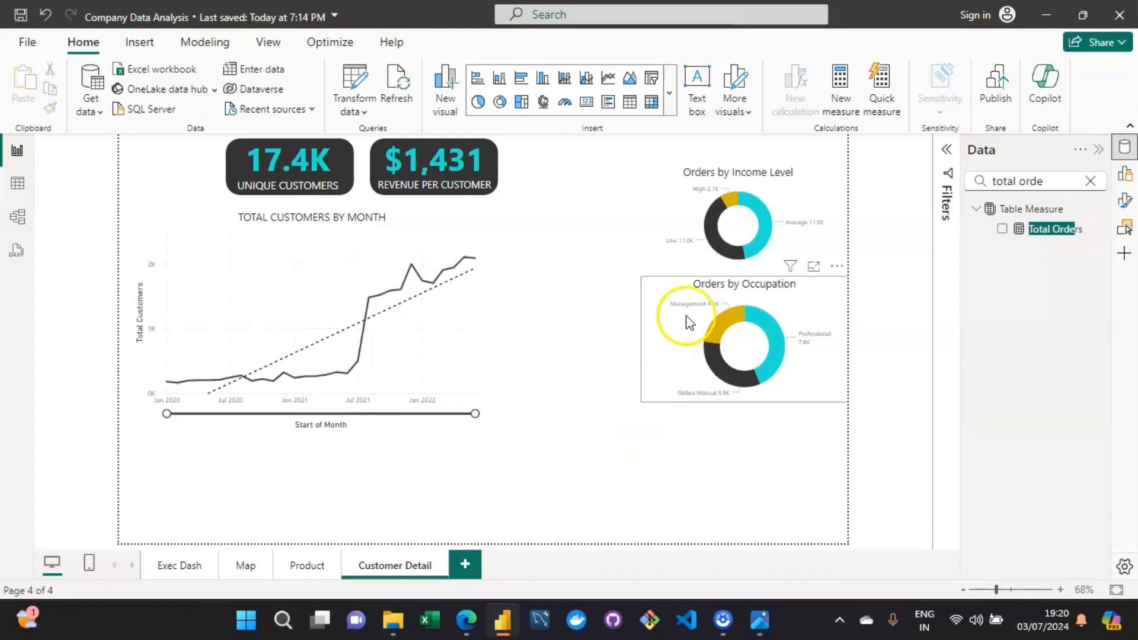
- Reduce the height of the Orders by Occupation donut chart on the Customer Detail page by raising its lower edge
click(656, 349)
click(666, 228)
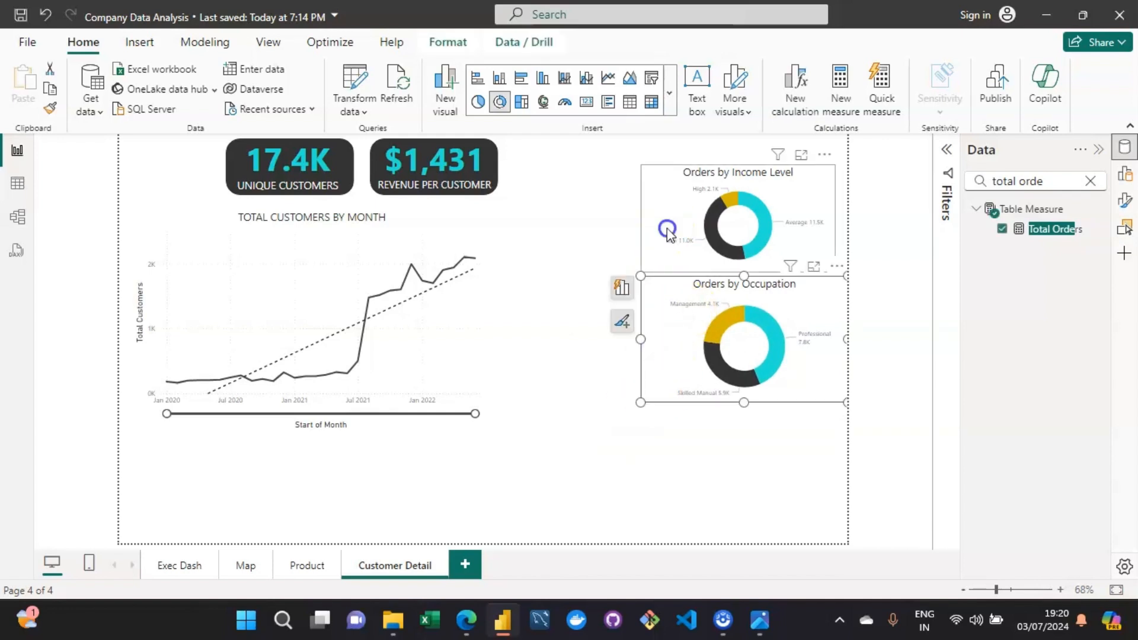
click(643, 396)
drag(642, 407, 642, 382)
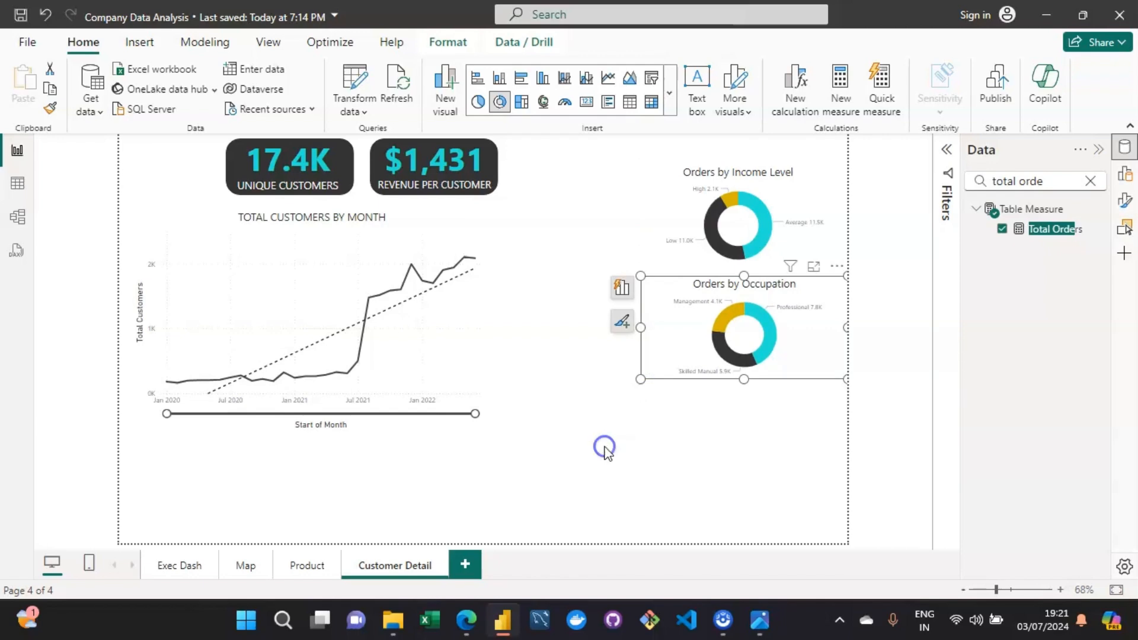
click(604, 448)
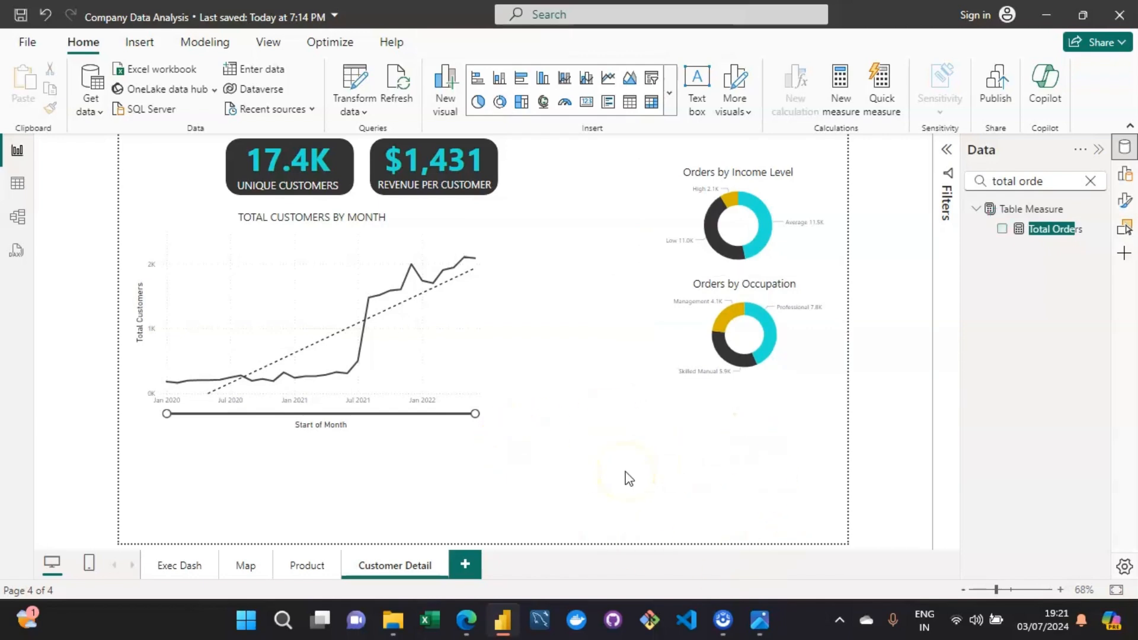
- Copy the TOP 10 PRODUCTS matrix from the Exec Dash page and paste it onto the Customer Detail page
click(121, 44)
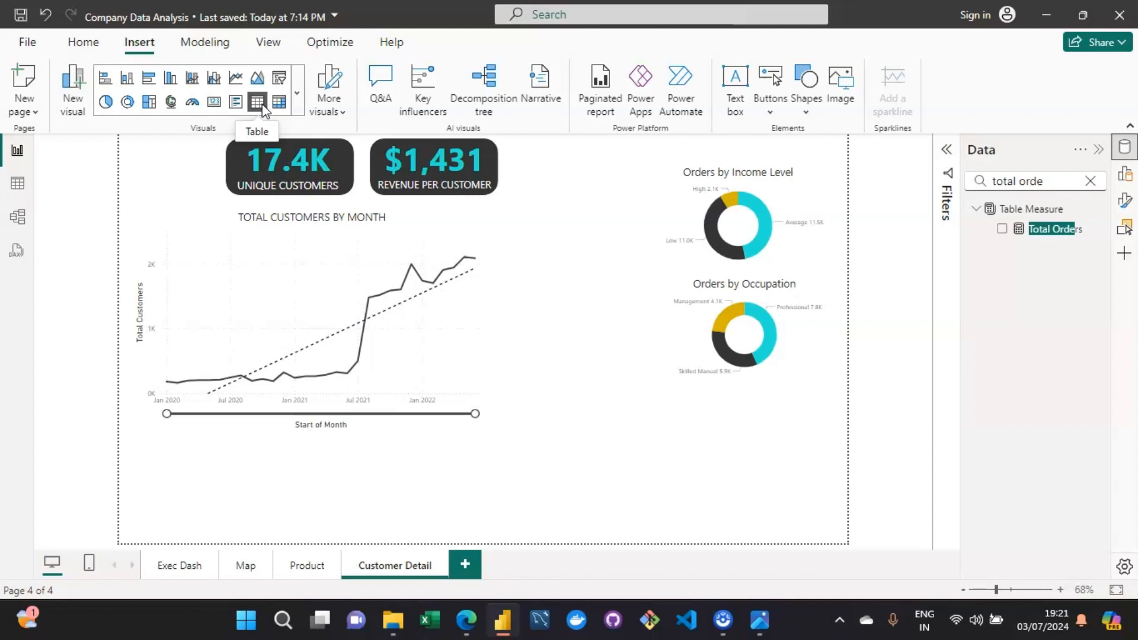
click(167, 574)
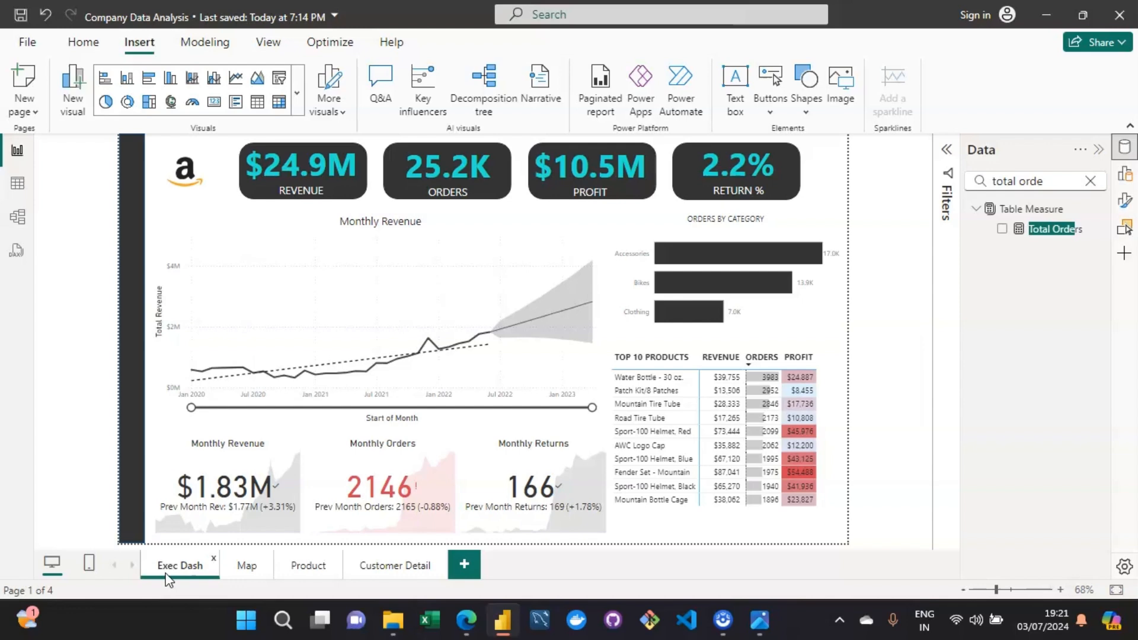
click(375, 568)
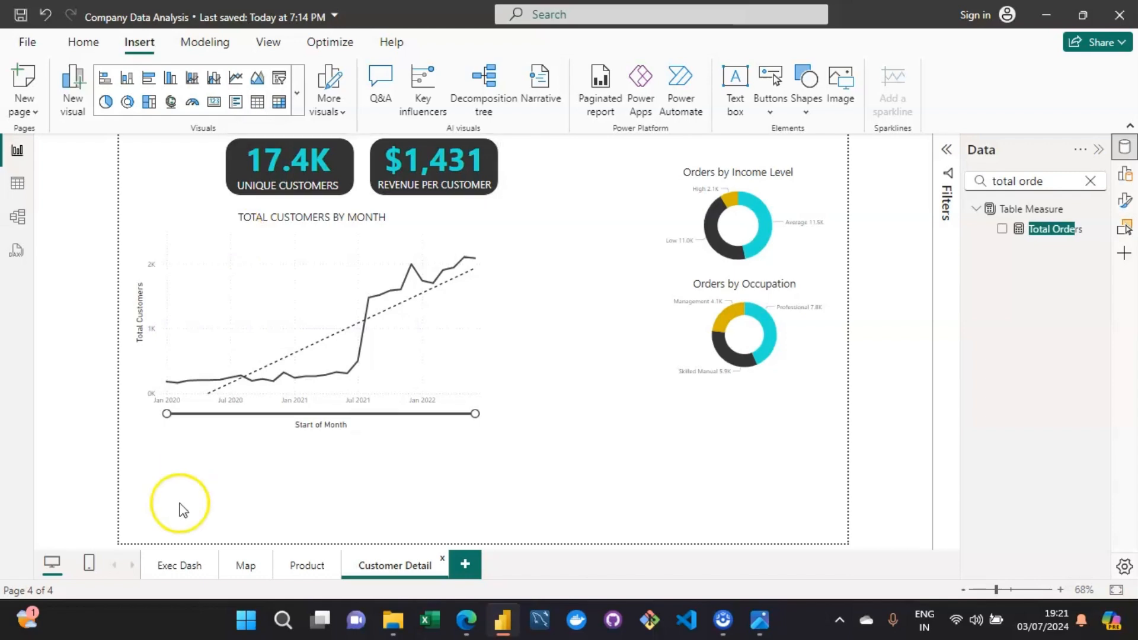
click(164, 564)
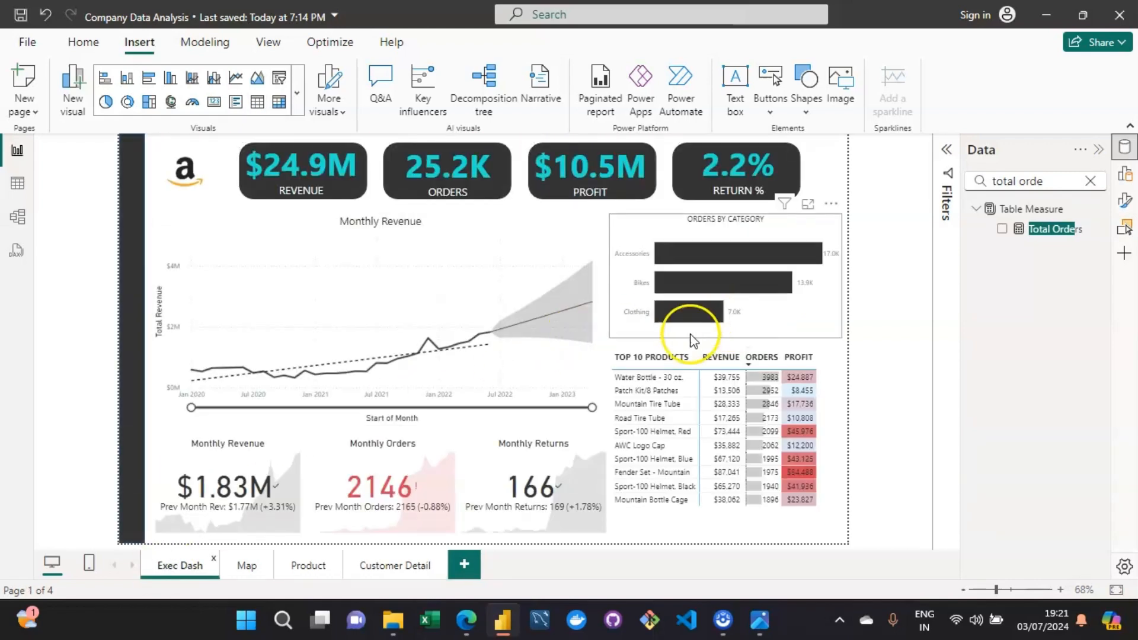
click(664, 355)
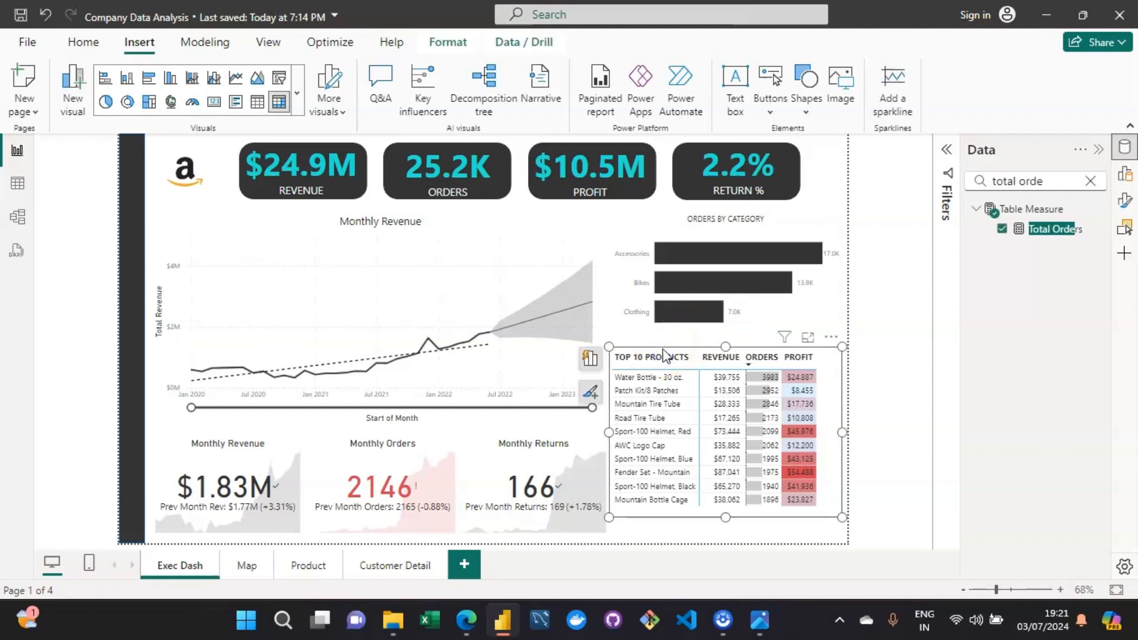
click(387, 564)
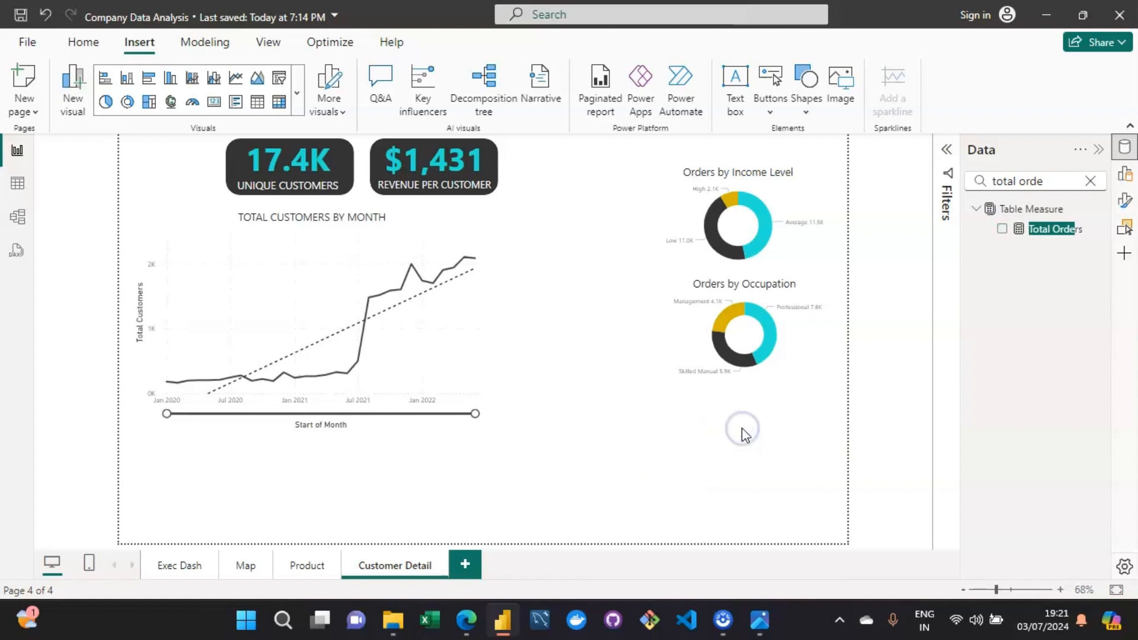
key(ctrl+v)
- Move the pasted matrix down and to the left so its lower edge meets the page's bottom border
drag(654, 350, 603, 372)
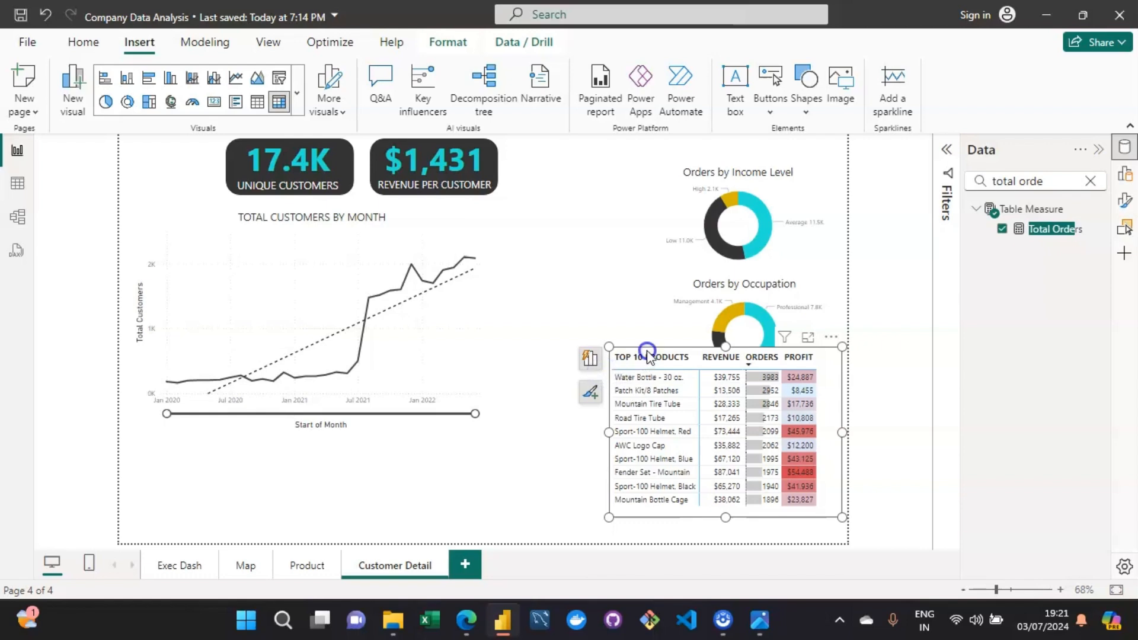
click(824, 396)
drag(820, 394, 756, 420)
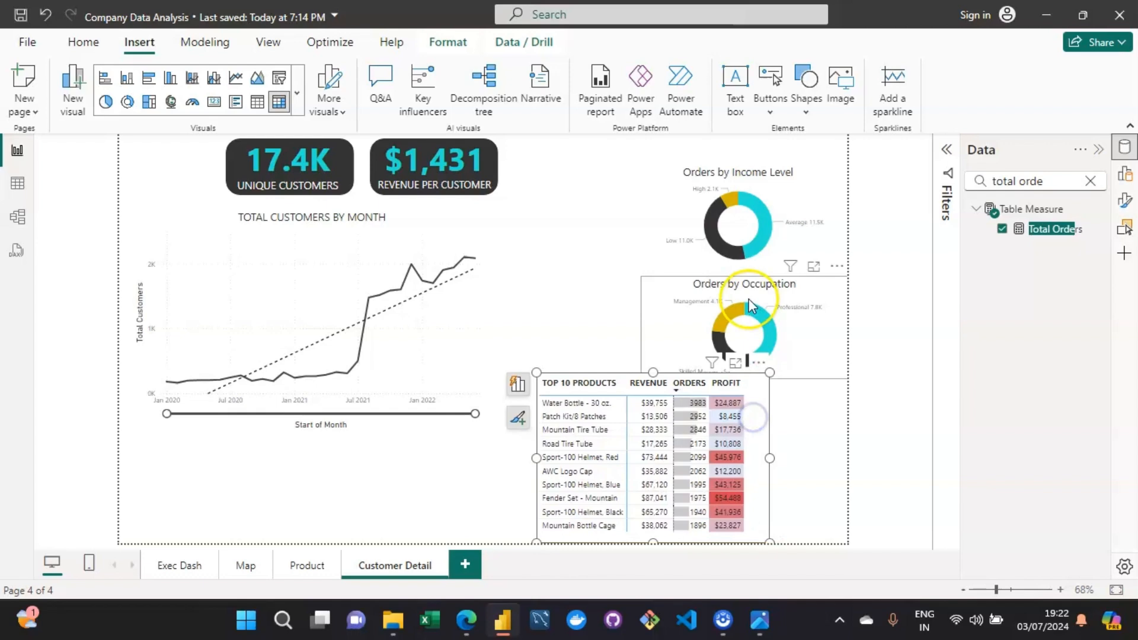
- Move the Orders by Income Level and Orders by Occupation donut charts up to clear space above the matrix
click(748, 298)
drag(748, 300, 749, 293)
drag(733, 206, 734, 182)
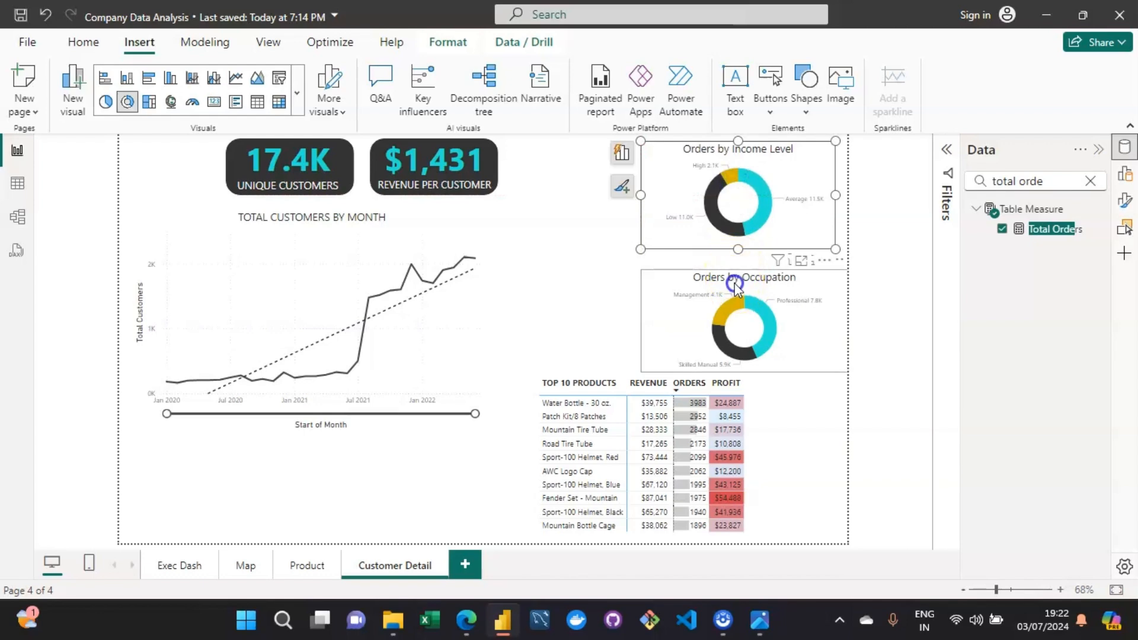
drag(731, 273, 731, 261)
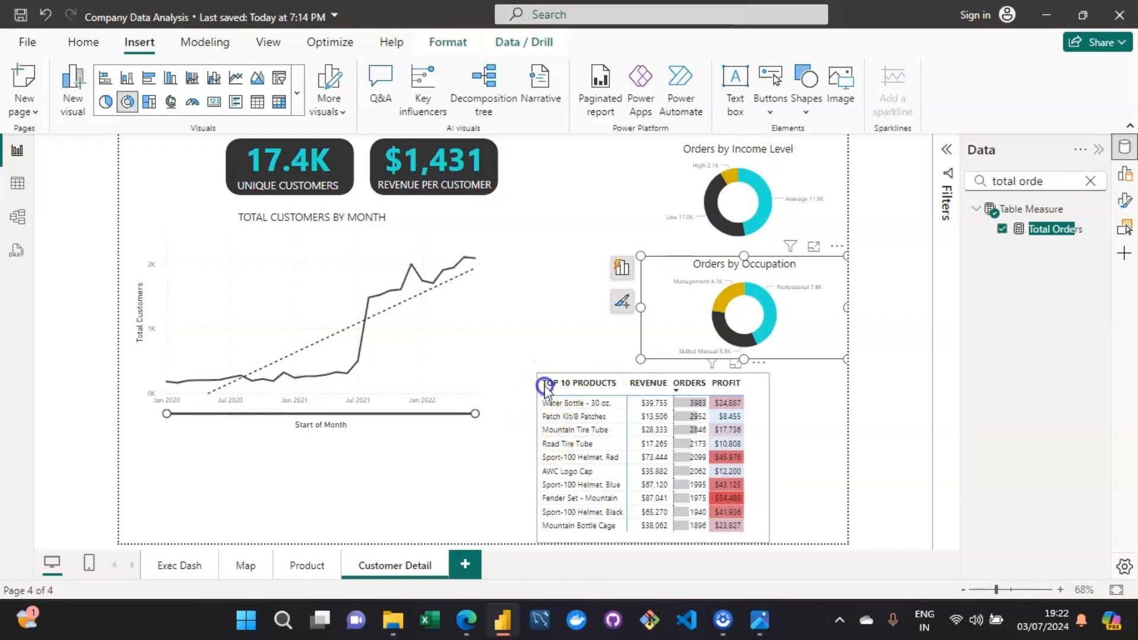
- Move the matrix against the page's right border beneath the donut charts and sort it by ORDERS in descending order
click(748, 398)
drag(757, 401, 832, 408)
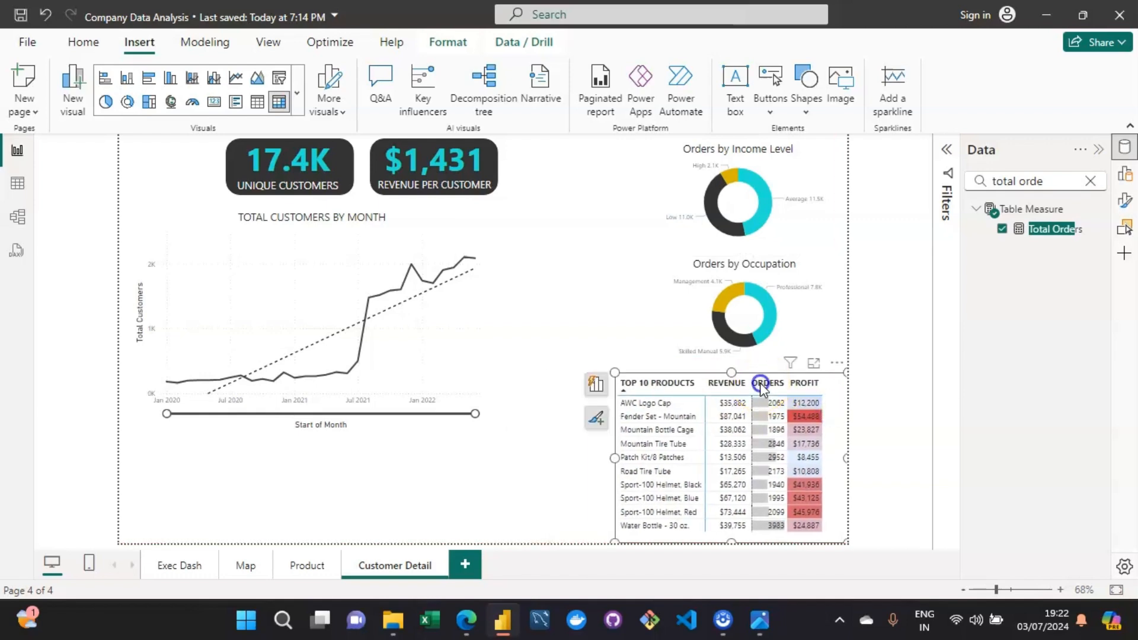
click(764, 384)
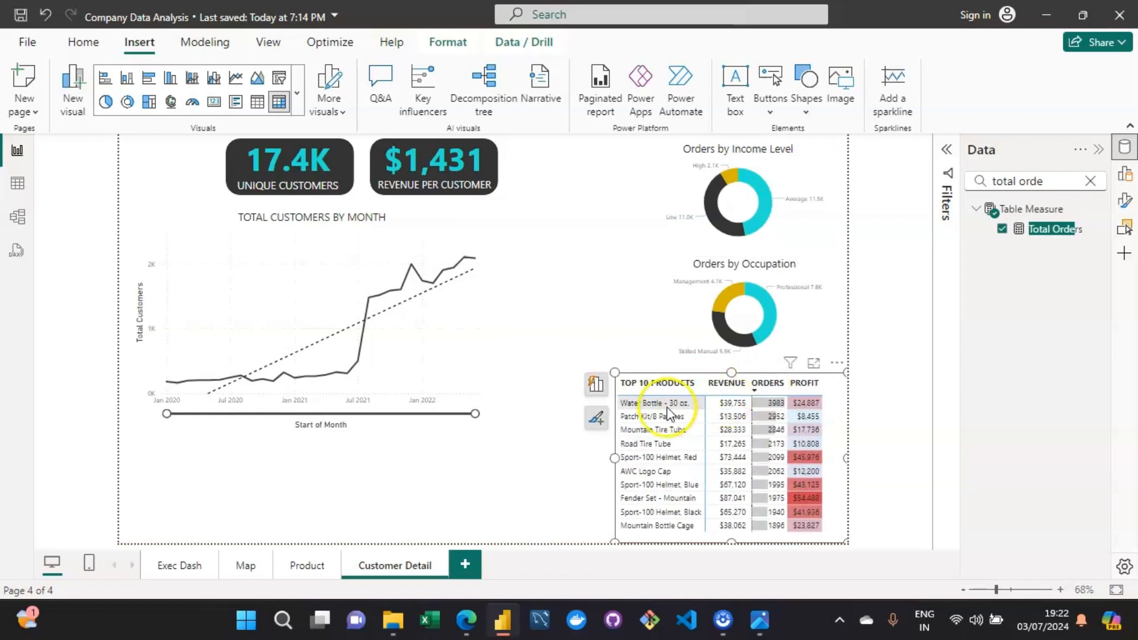
- Convert the pasted matrix on the Customer Detail page to a Table visual
click(597, 386)
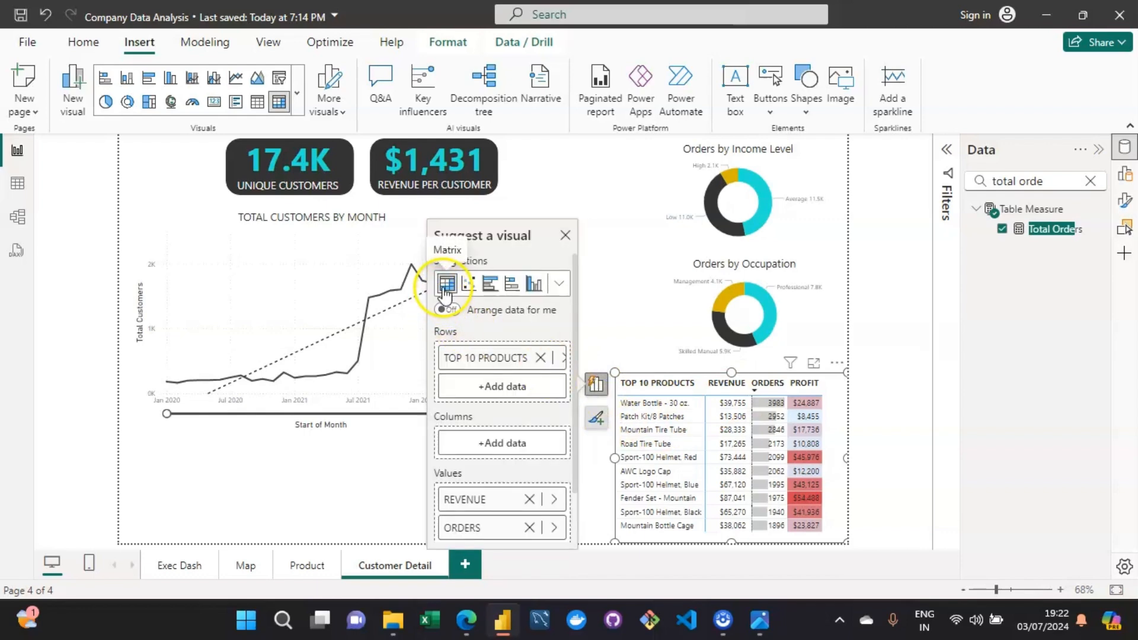
click(559, 285)
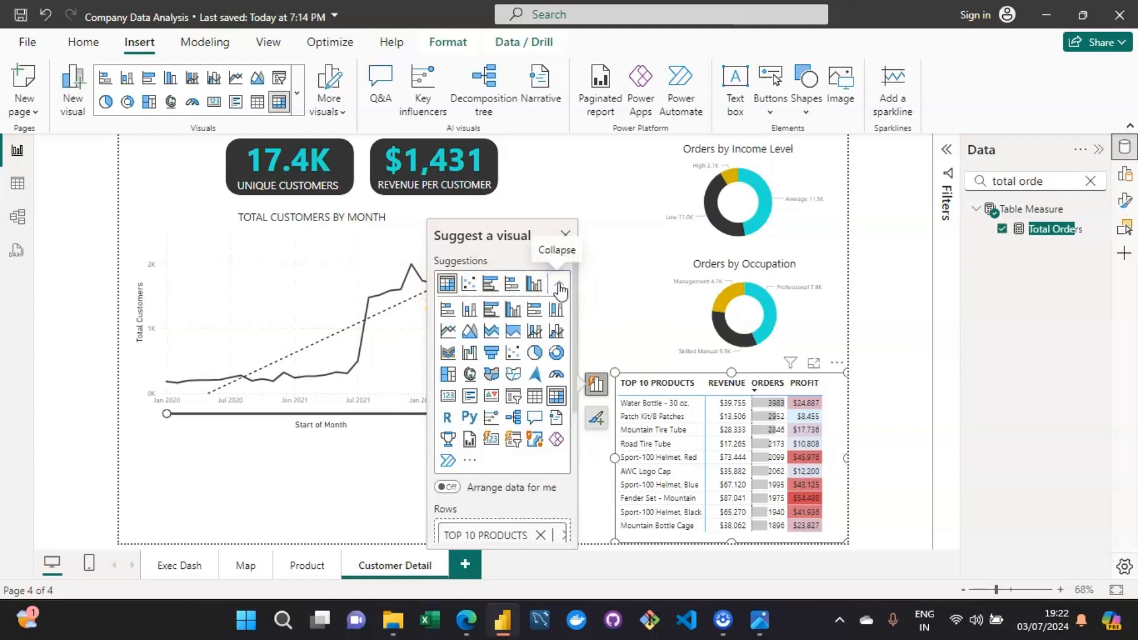
click(535, 399)
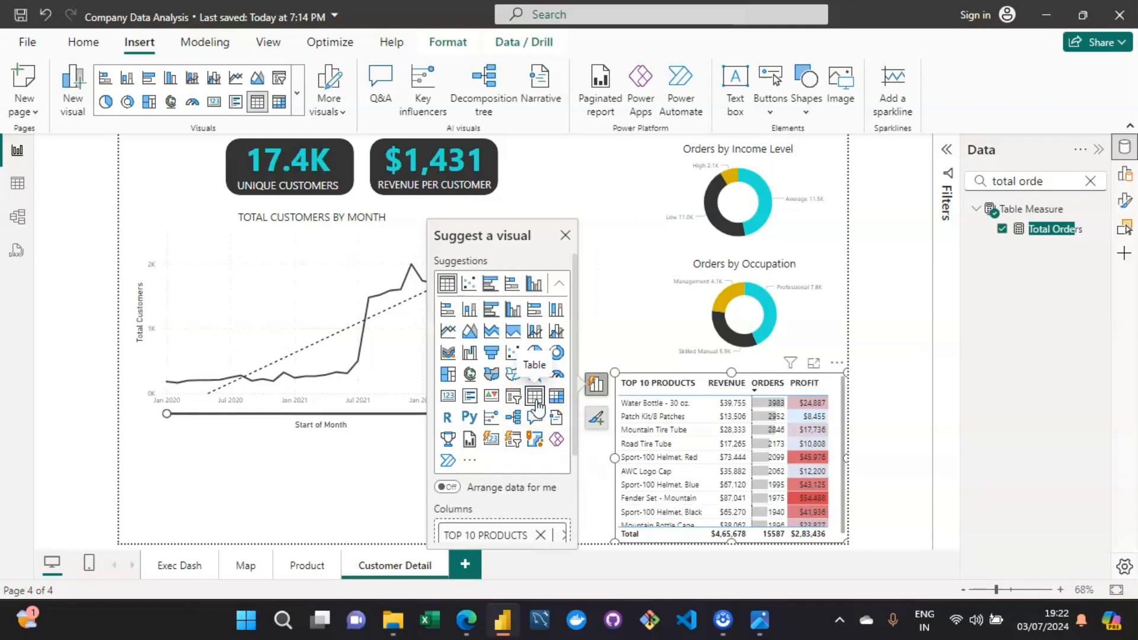
- Remove the TOP 10 PRODUCTS, REVENUE, ORDERS and PROFIT columns from the table on the Customer Detail page
drag(573, 338, 579, 447)
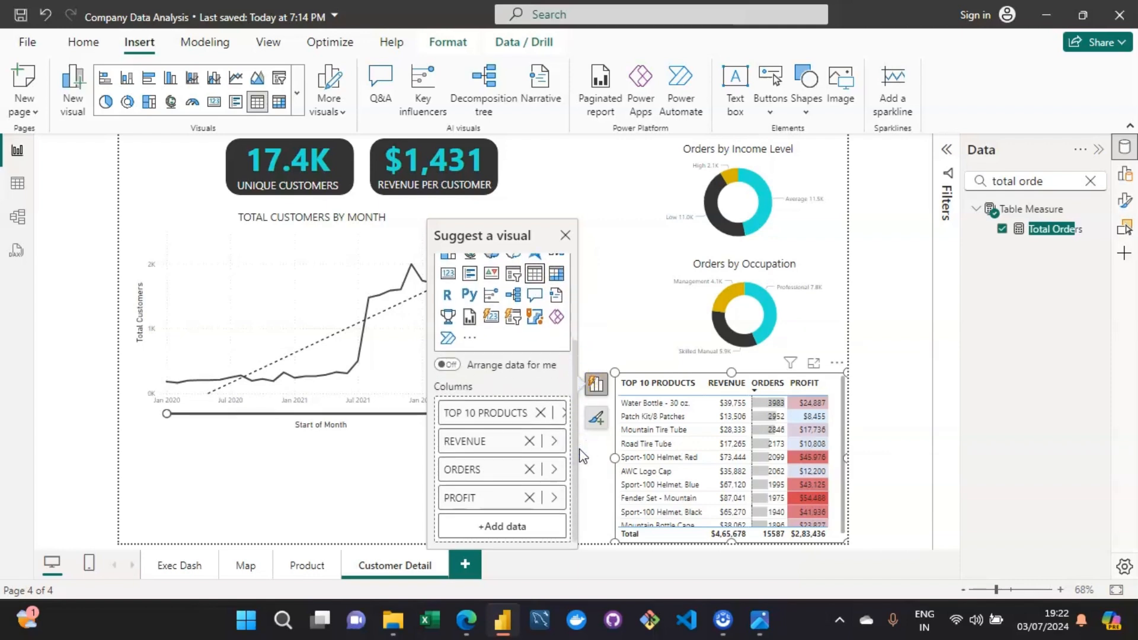
click(541, 413)
click(529, 440)
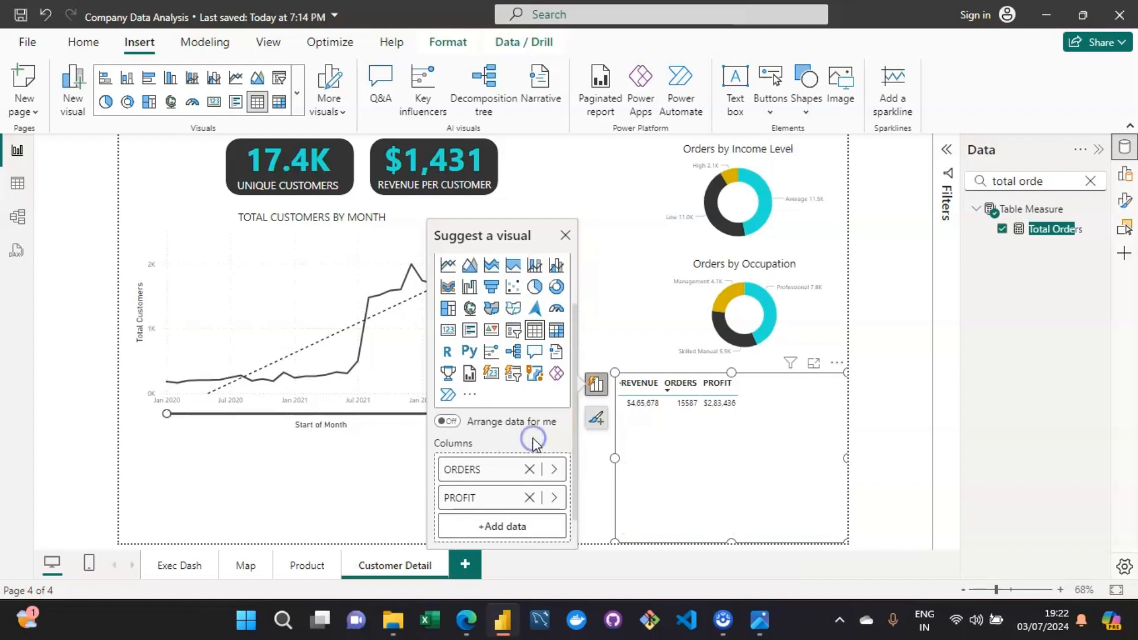
click(529, 467)
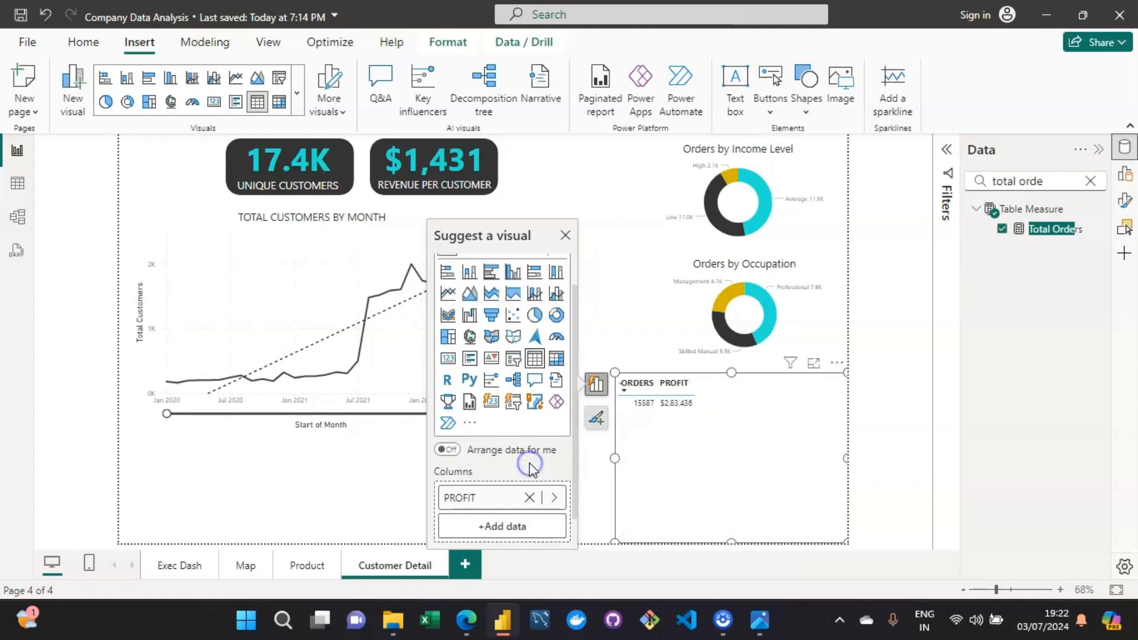
click(529, 497)
- Add the CustomerKey field from Customer Lookup as the table's first column
click(529, 526)
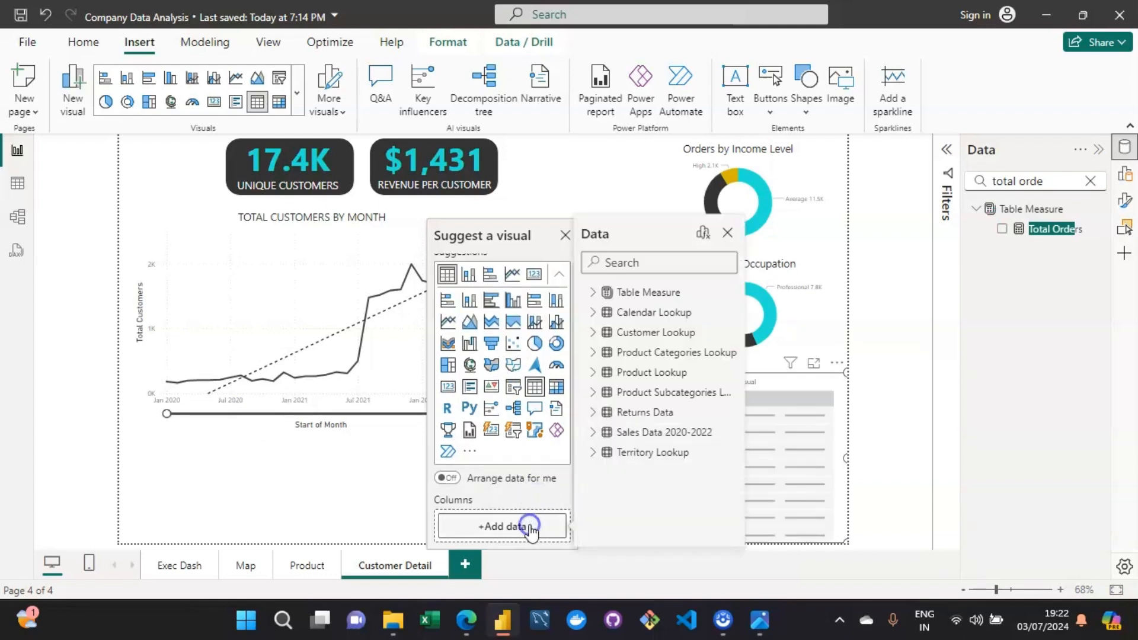
click(641, 259)
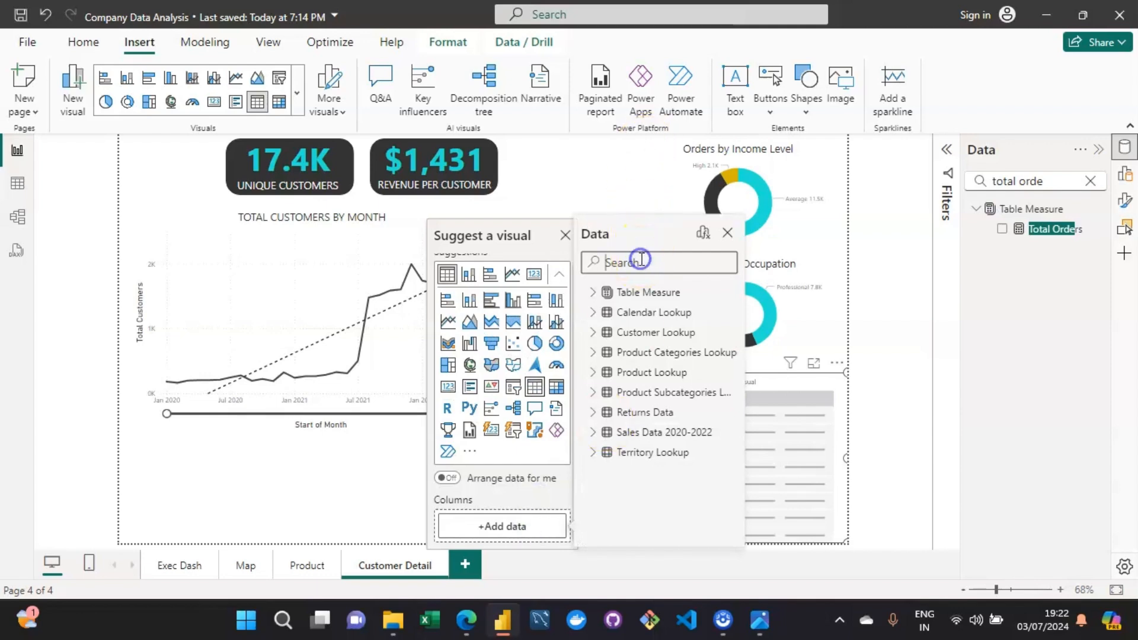
text(customr)
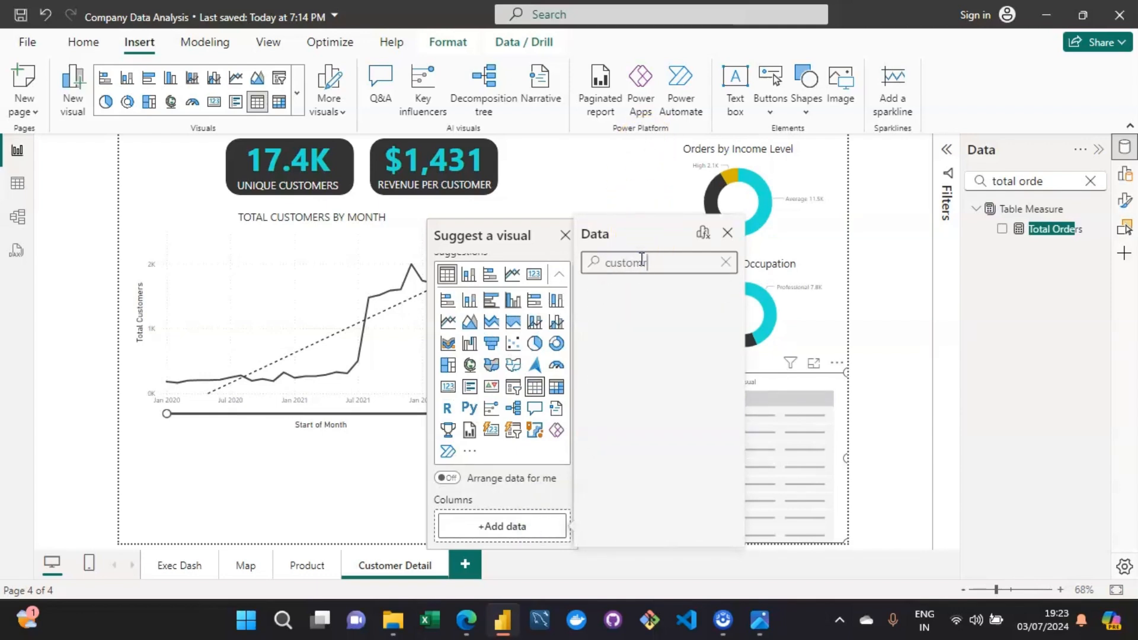
key(BackSpace)
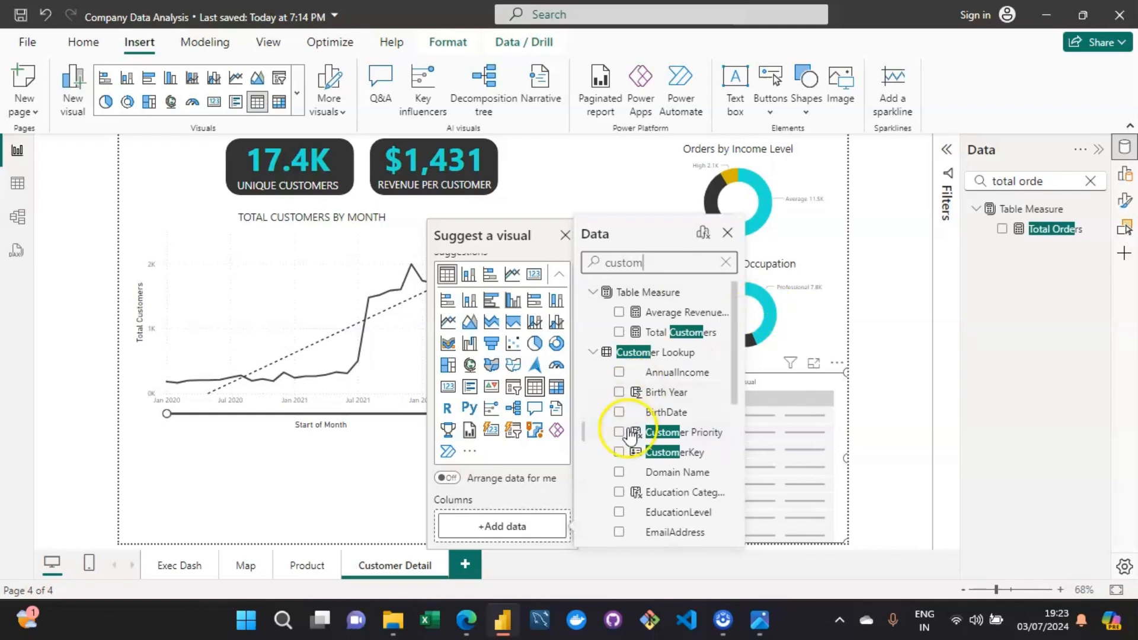
click(619, 454)
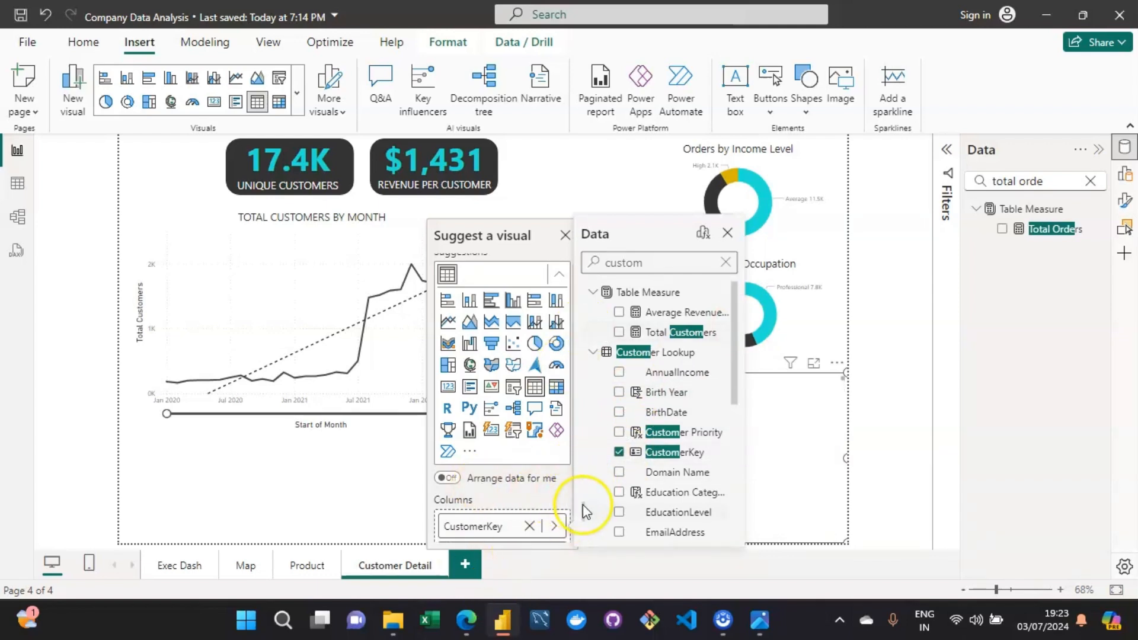
click(568, 481)
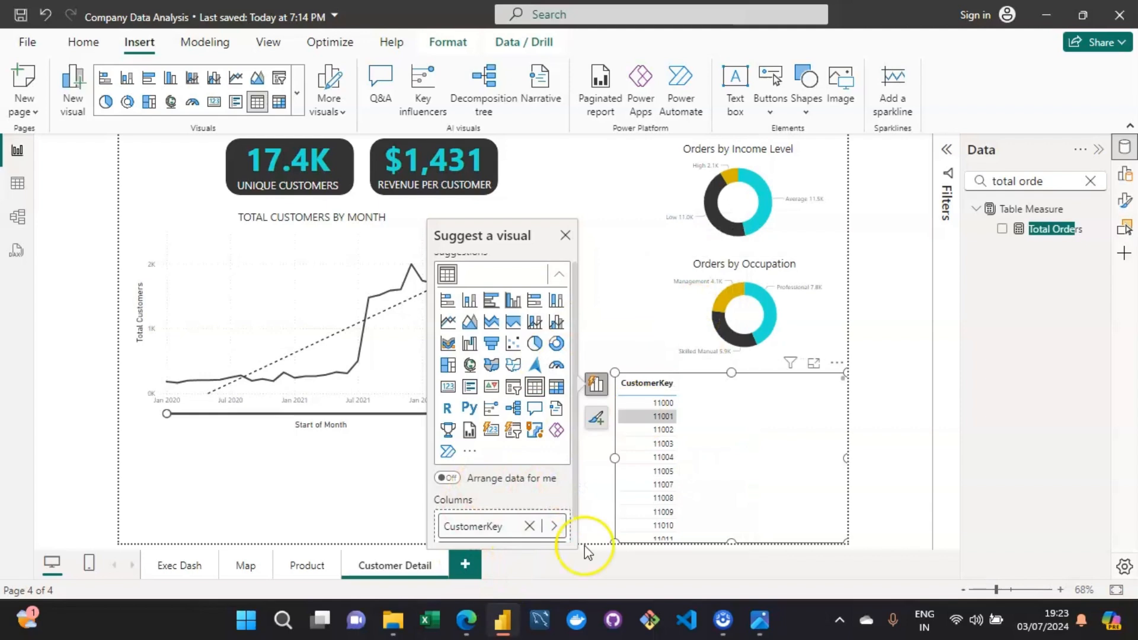
- Add the Full Name field from Customer Lookup as the table's second column
scroll(576, 497, down, 1)
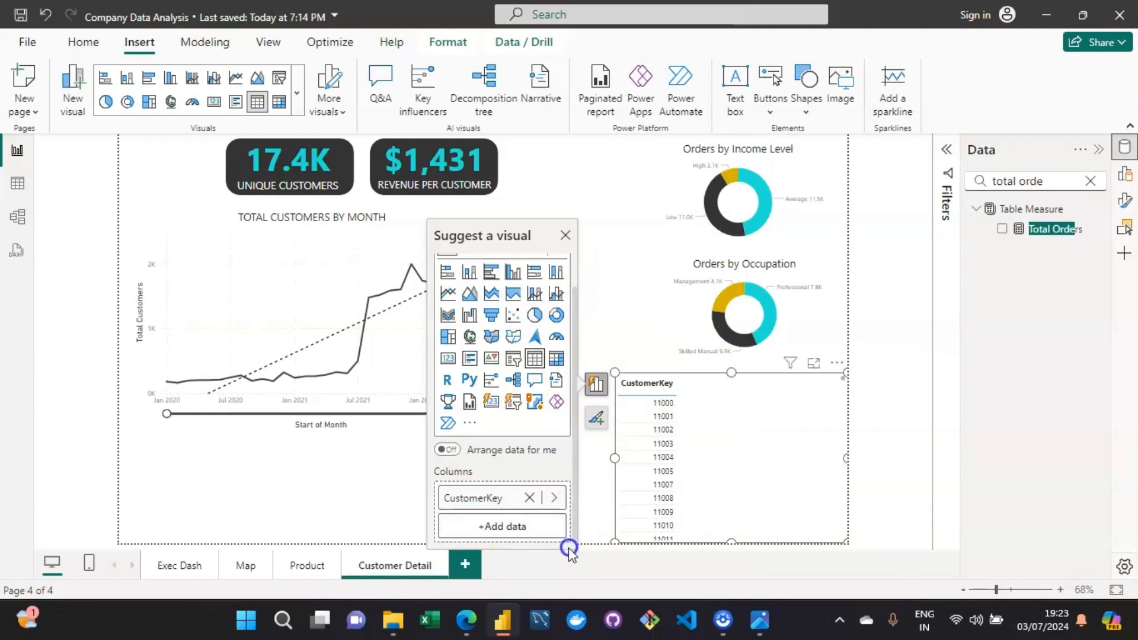
click(513, 528)
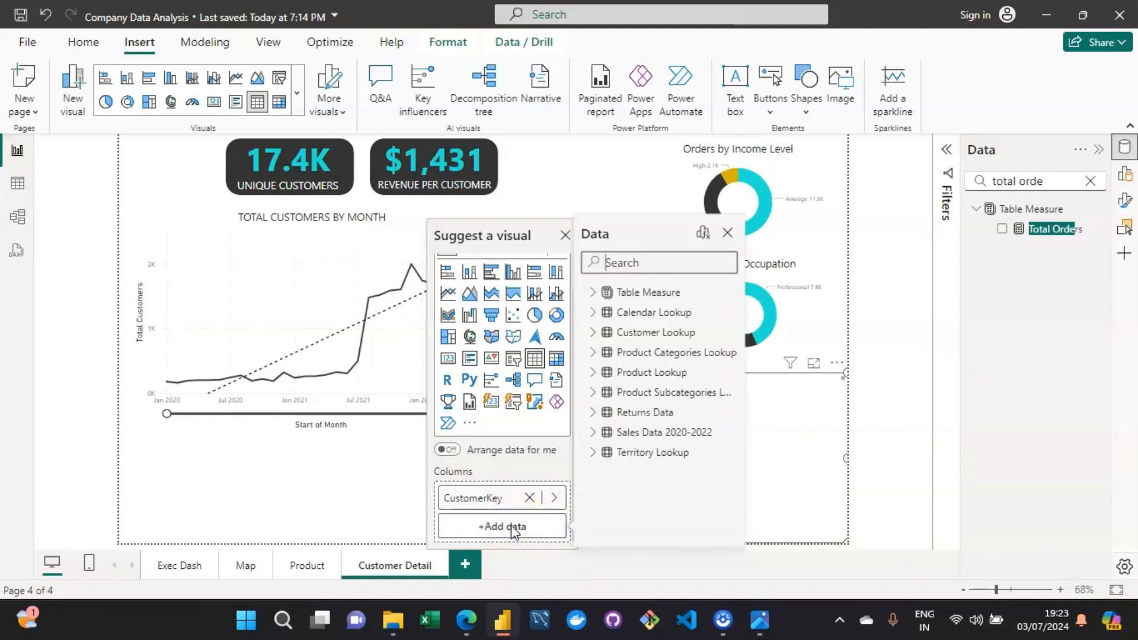
text(customer n)
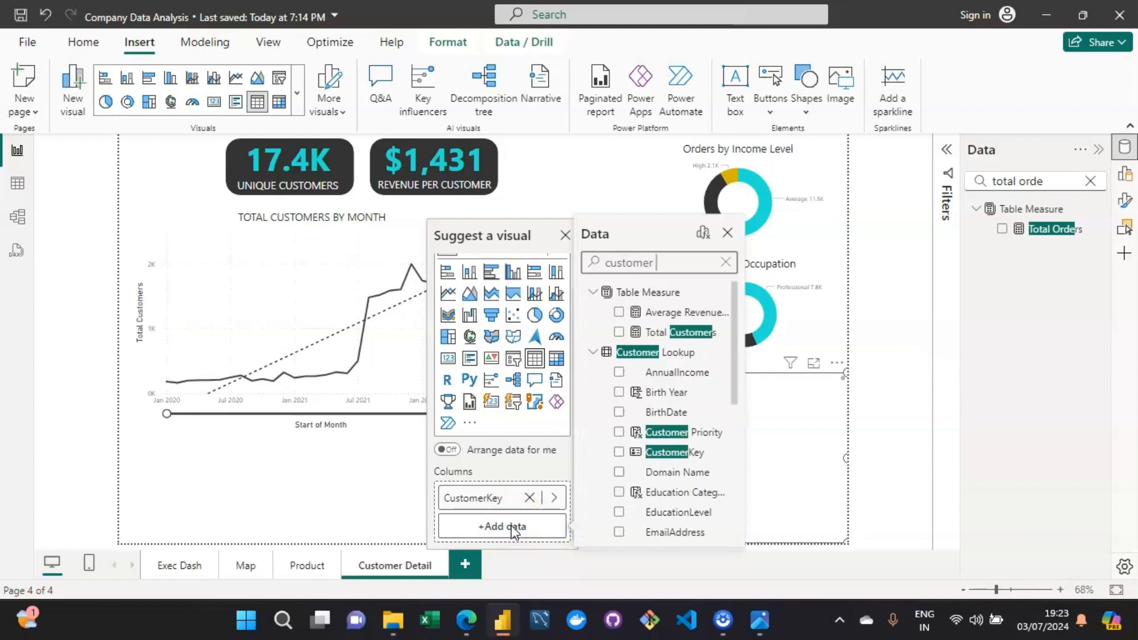
key(BackSpace)
drag(736, 372, 733, 456)
click(619, 383)
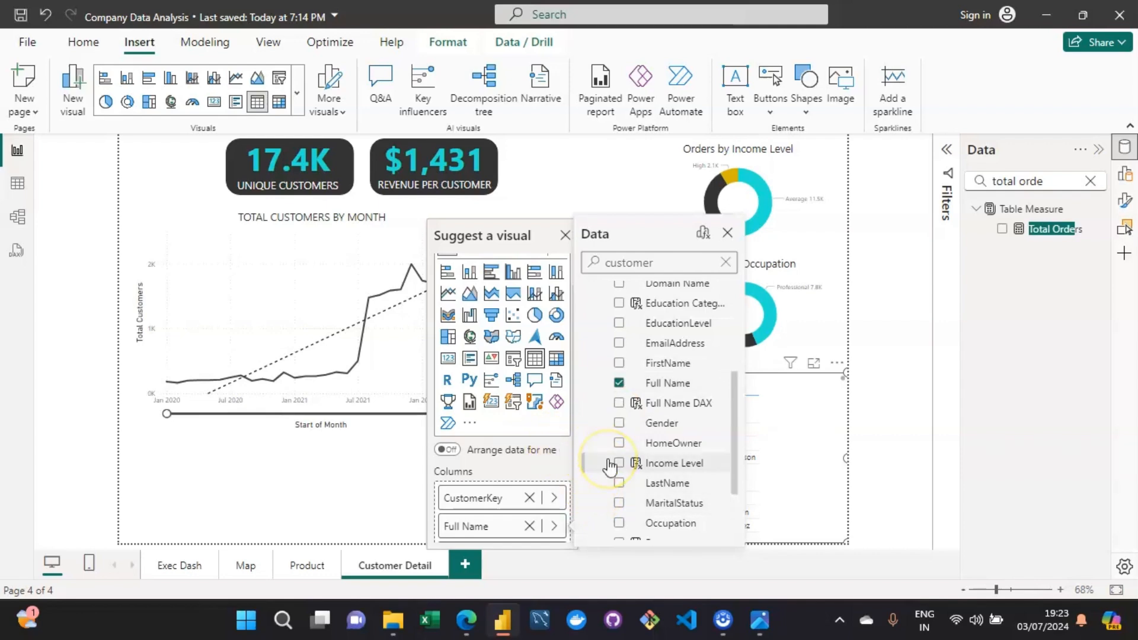
- Check the required fields in the Assignment-4-Tables.png objectives and add the Total Orders measure to the table's columns
click(774, 626)
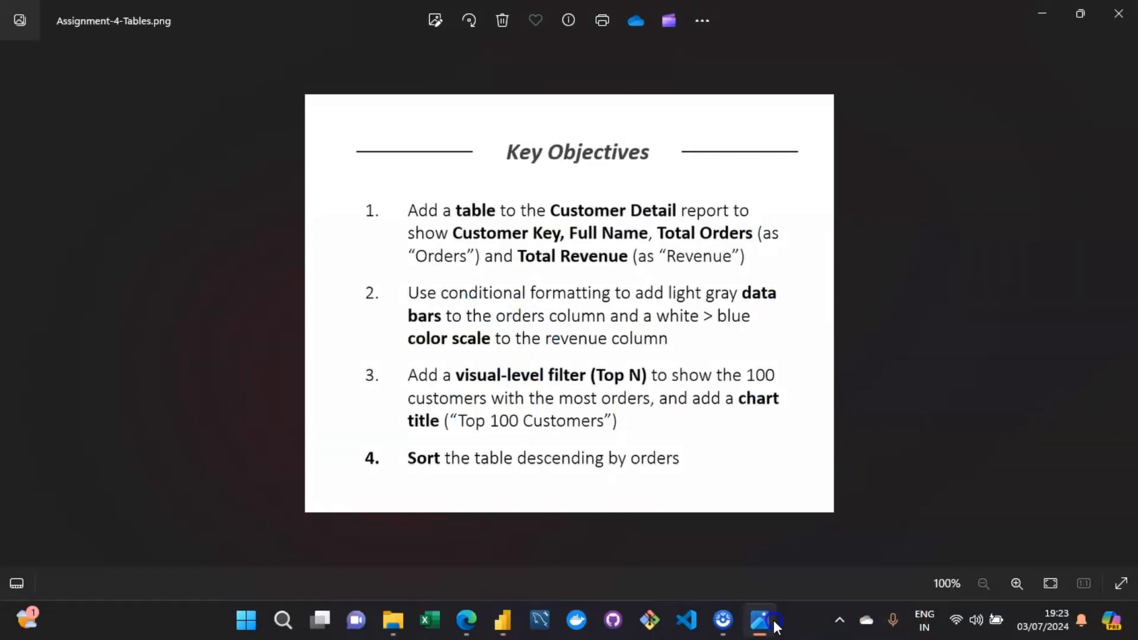
click(774, 626)
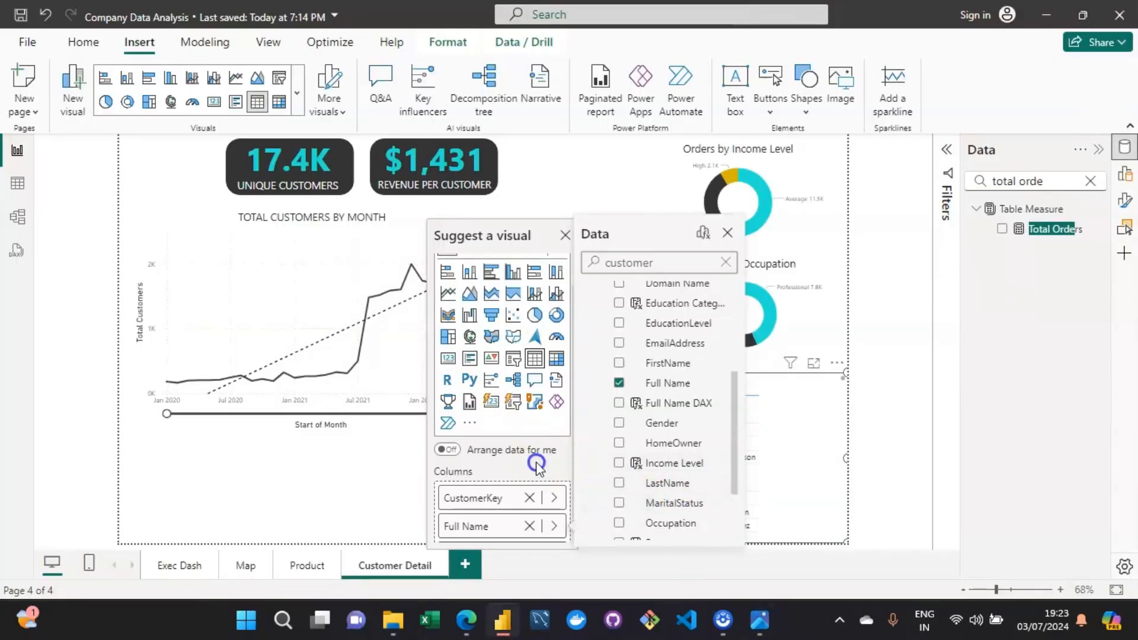
click(566, 469)
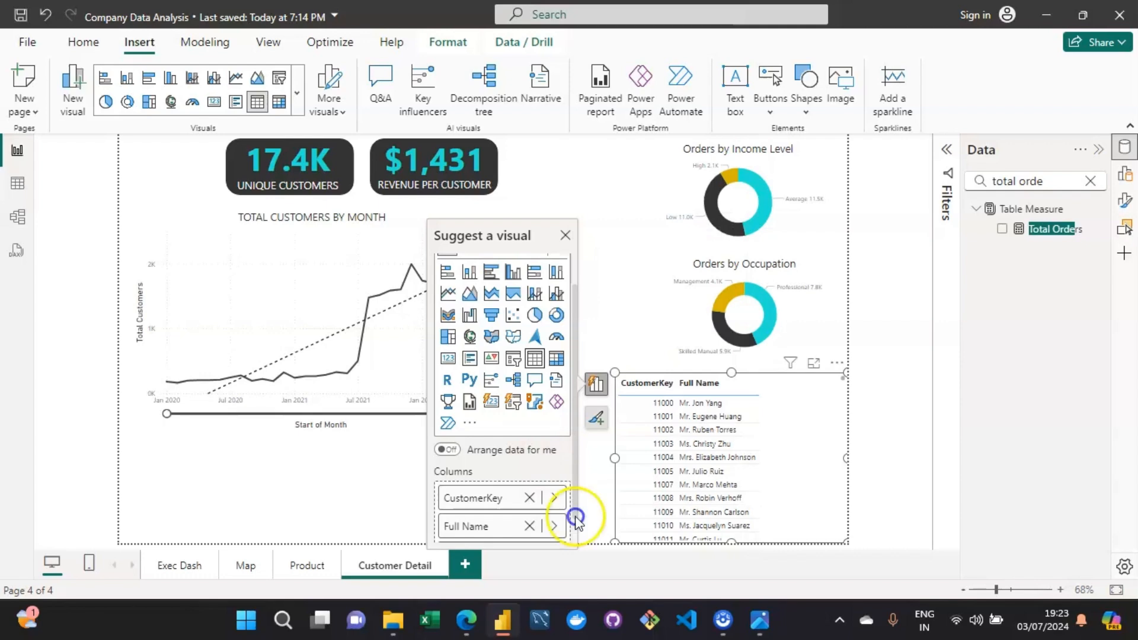
scroll(572, 480, down, 1)
click(534, 526)
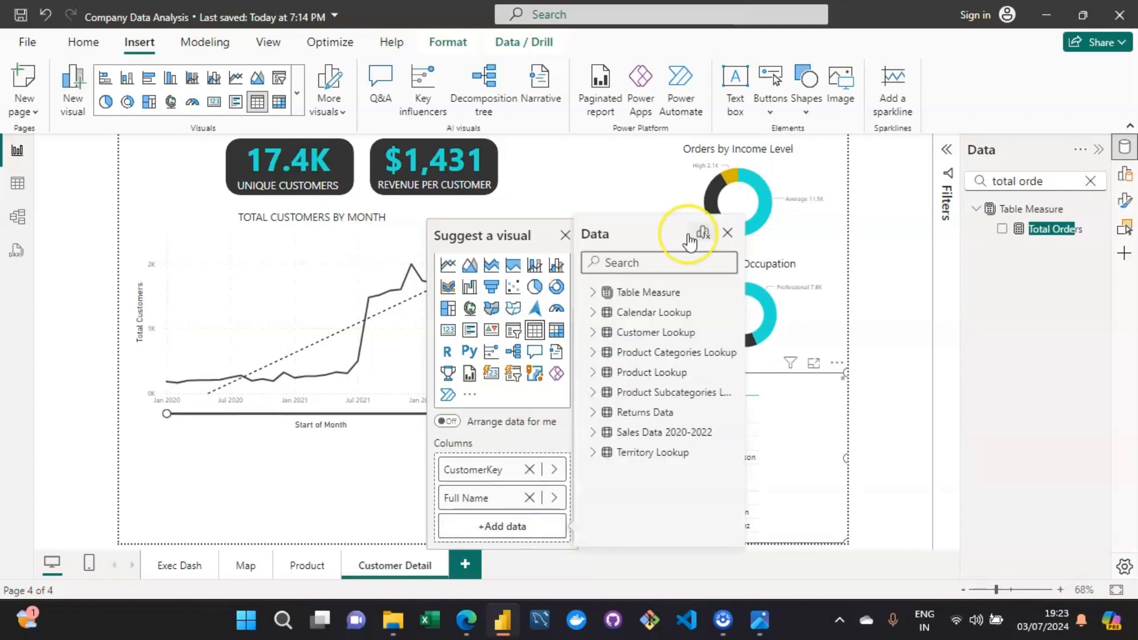
text(total ord)
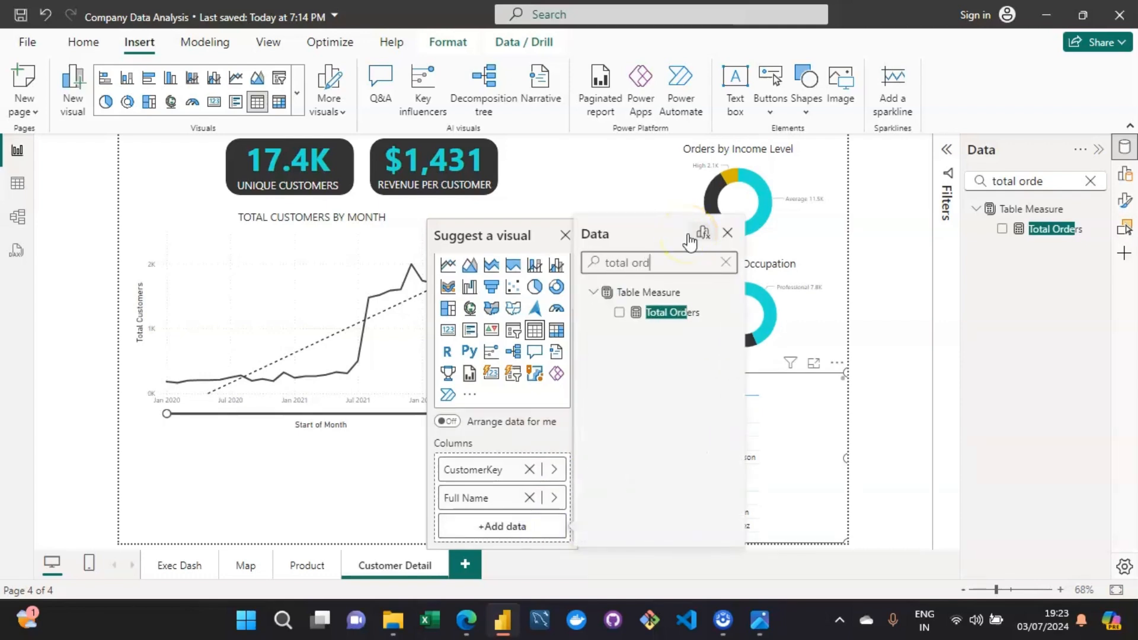
click(619, 312)
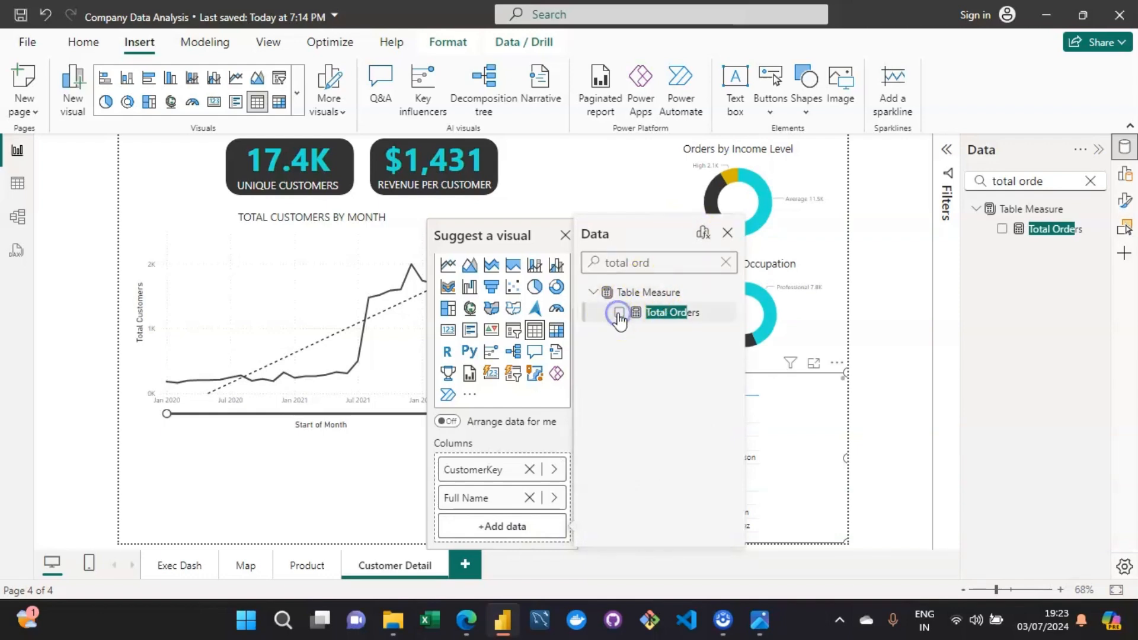
click(549, 437)
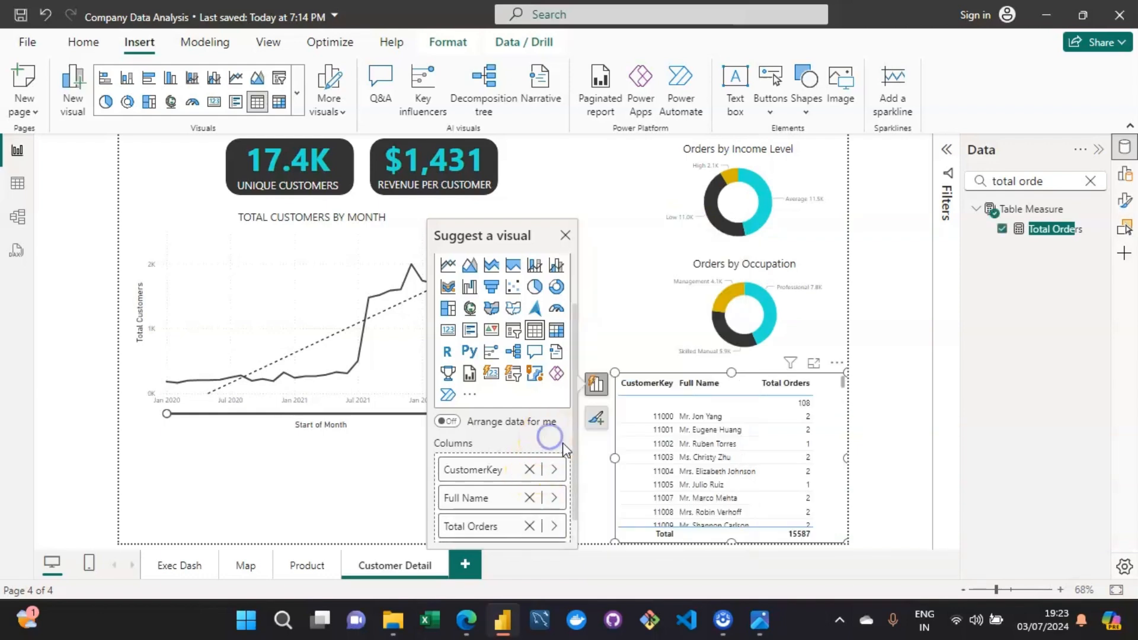
- Add the Total Revenue measure as the table's fourth column
scroll(578, 475, down, 1)
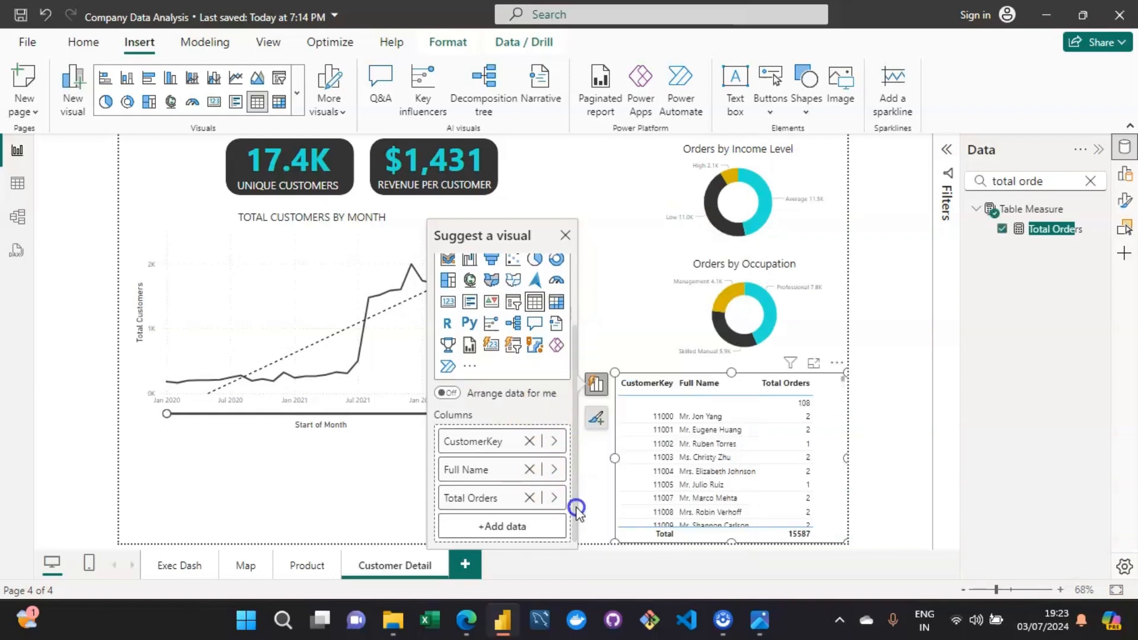
click(534, 526)
text(total reve)
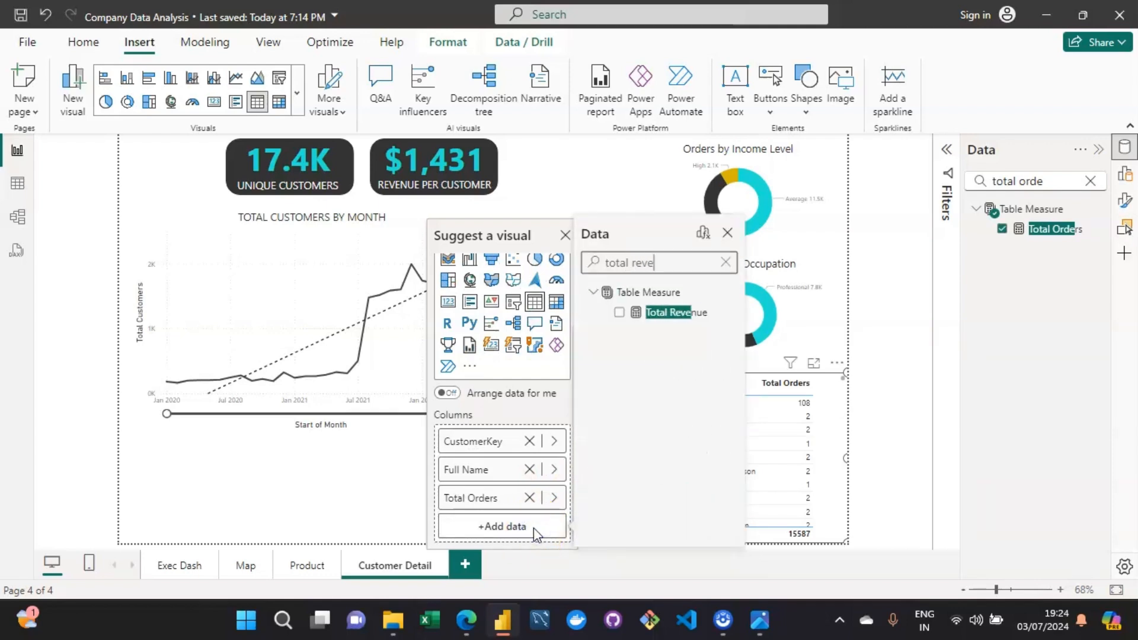
click(619, 313)
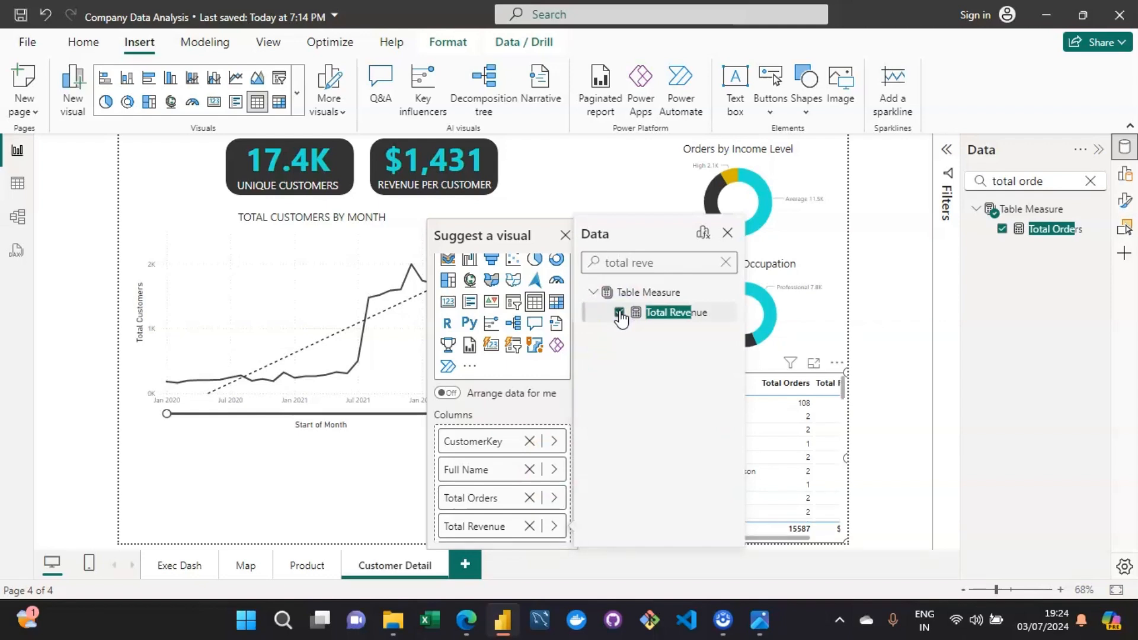
- Check the required column names in the objectives image and rename Total Revenue as REVENUE and Total Orders as ORDERS
click(758, 628)
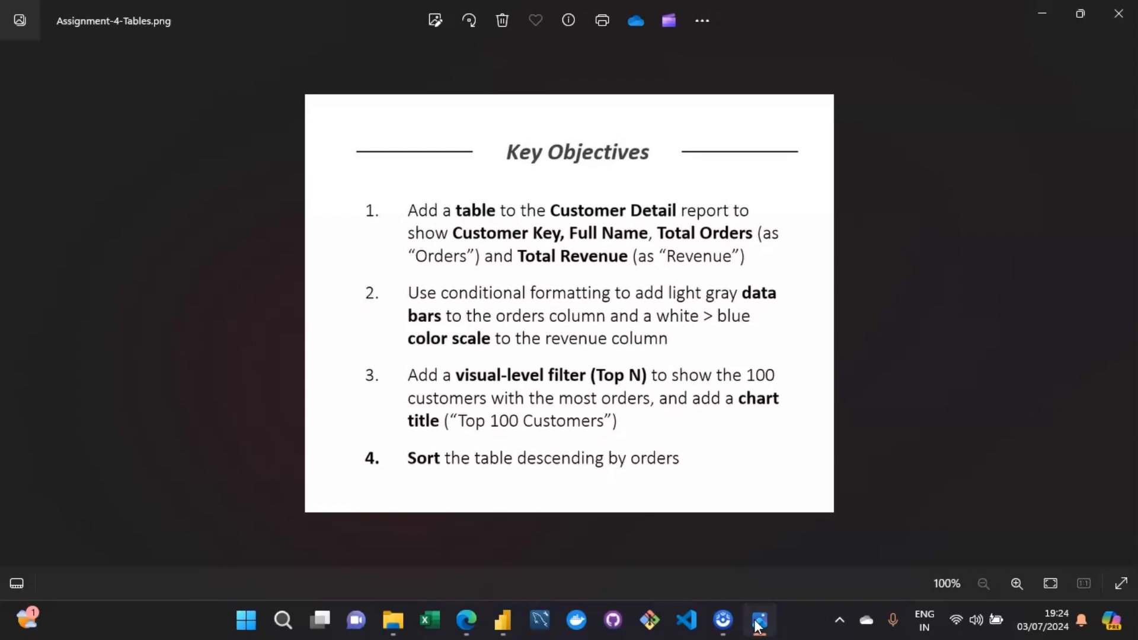
click(758, 621)
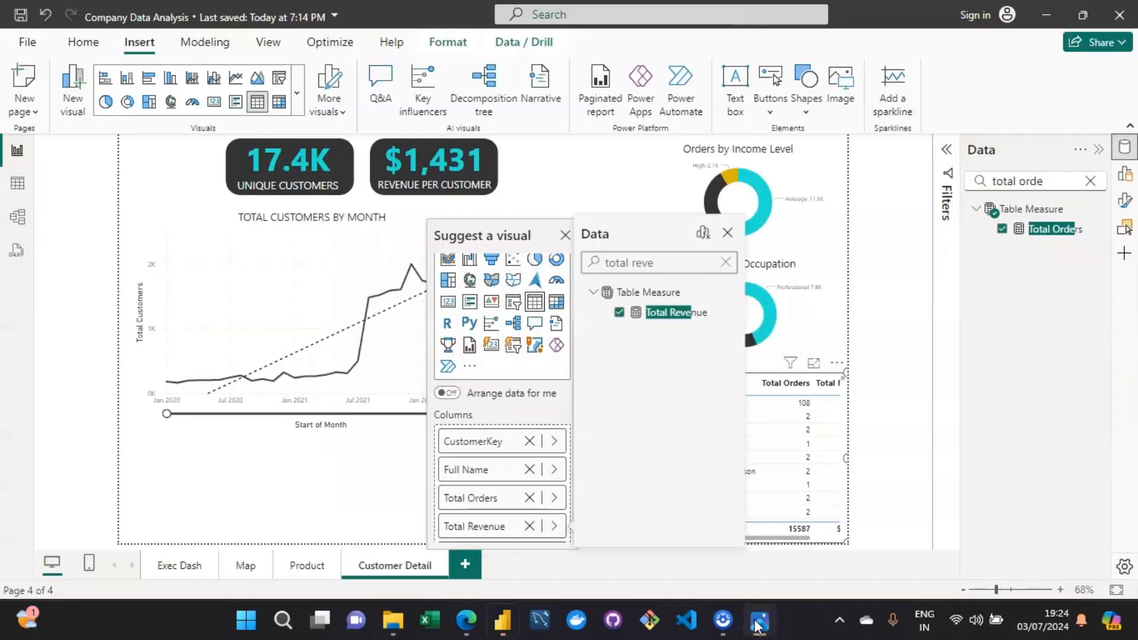
double_click(493, 527)
text(REVENUE)
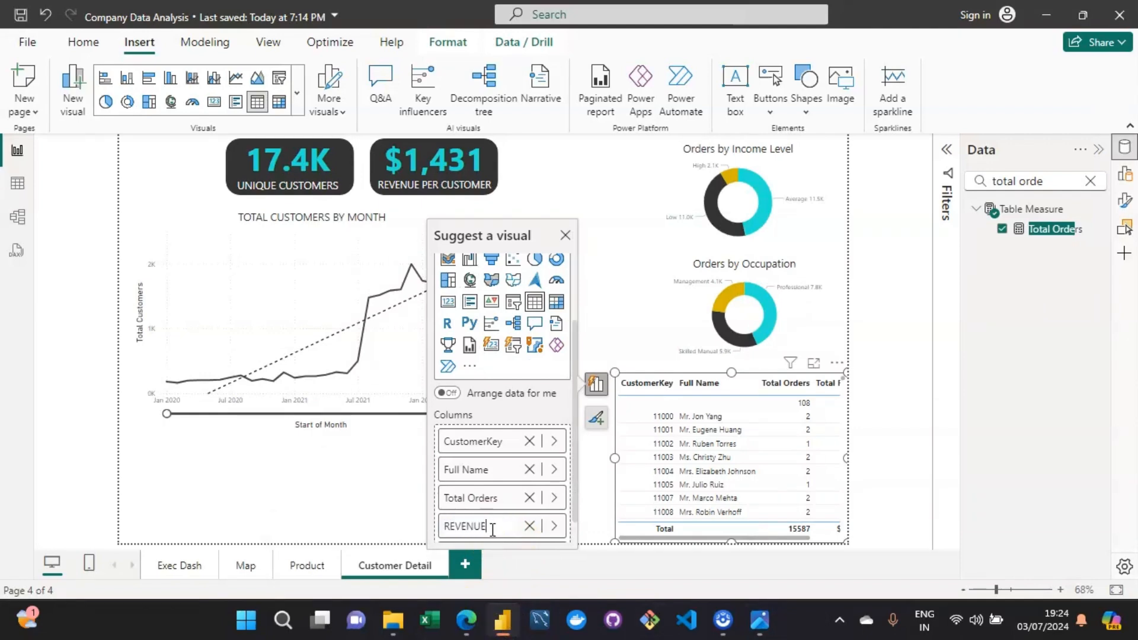
click(502, 503)
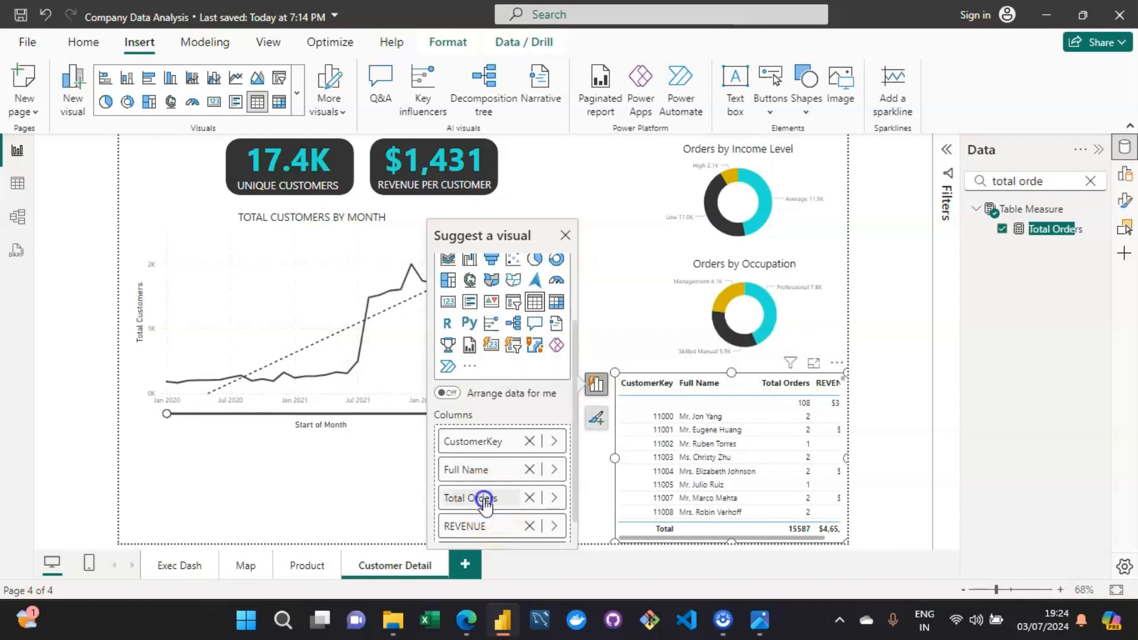
double_click(486, 499)
text(ORDERS)
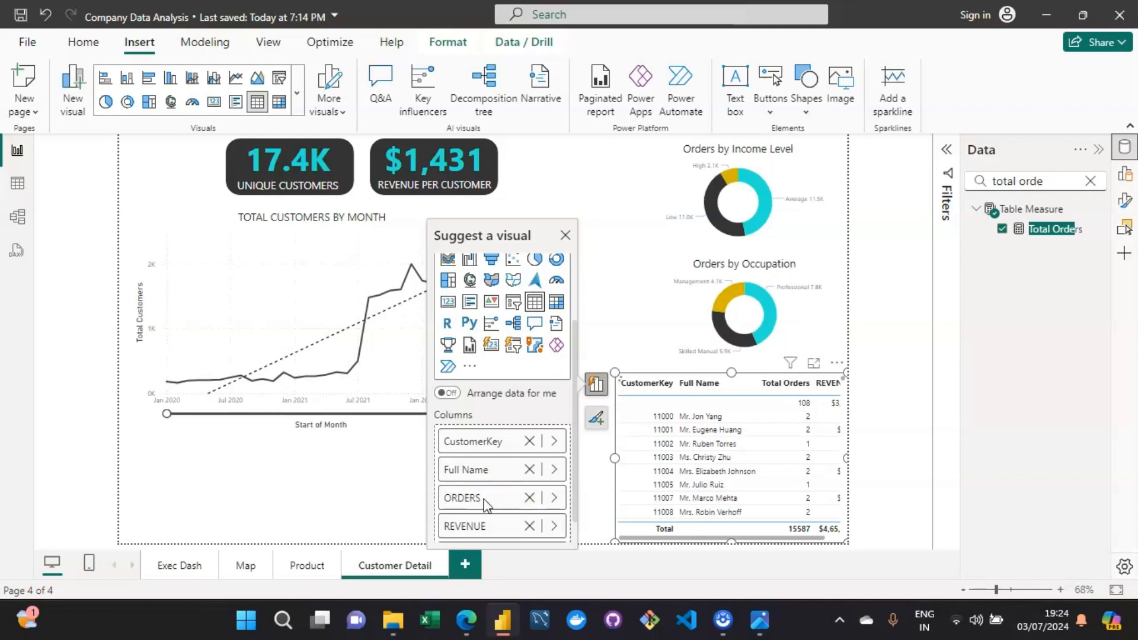
- Rename the CustomerKey column as CUSTOMER KEY and the Full Name column as FULL NAME
double_click(474, 443)
text(CUSTOMER KEY)
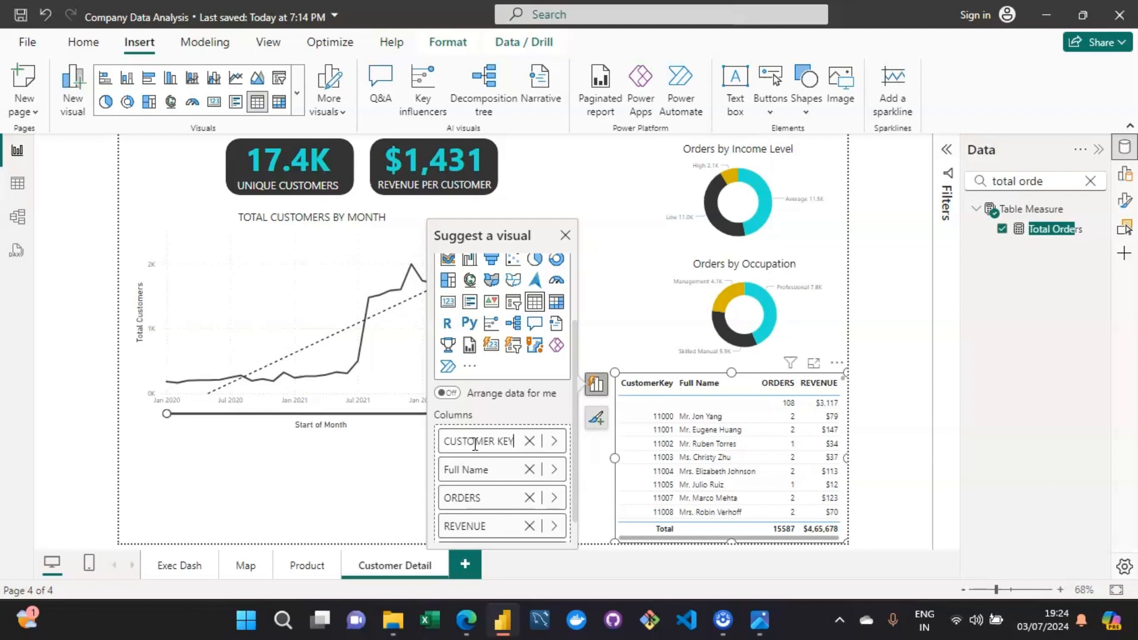
key(Return)
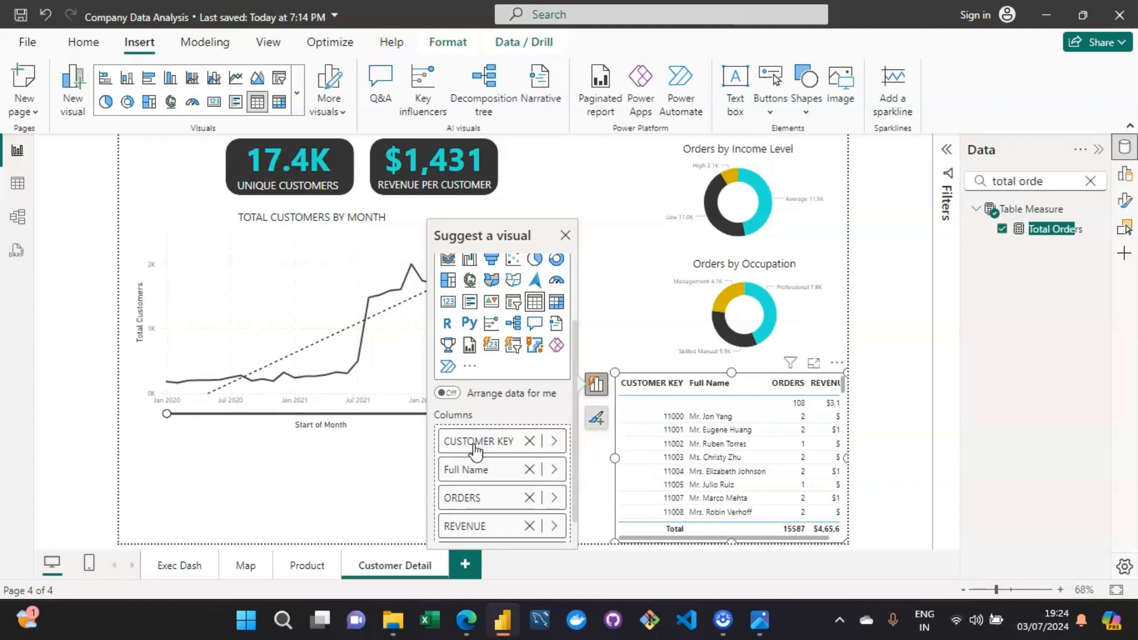
double_click(492, 471)
text(FULL NAME)
key(Return)
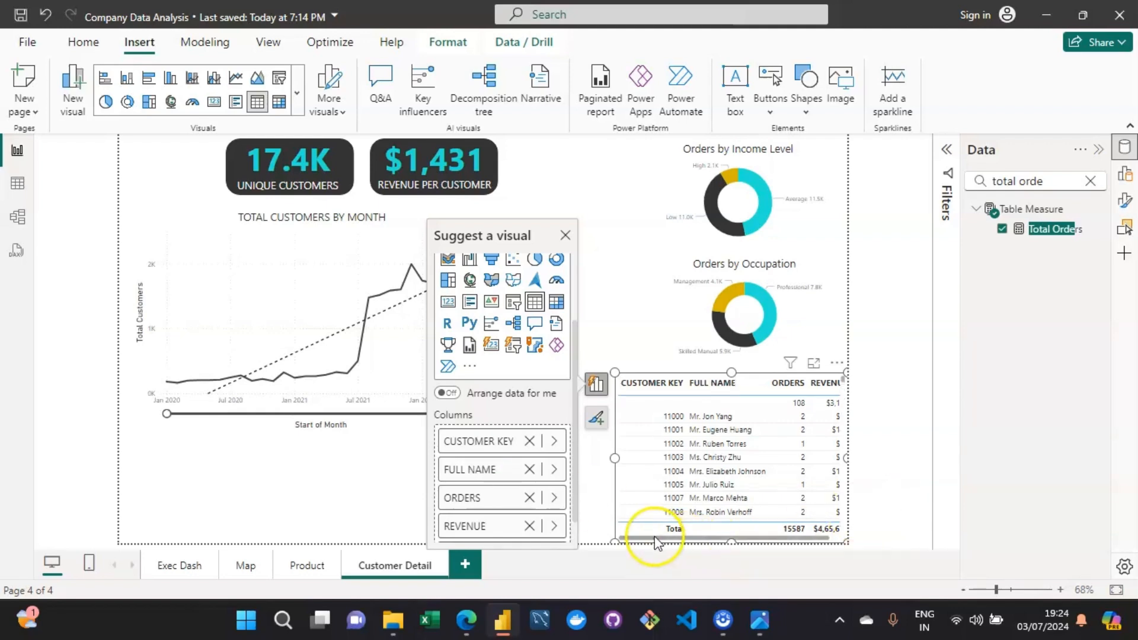
- Widen the table by extending its left edge so all four columns fit without horizontal scrolling
drag(676, 537, 803, 538)
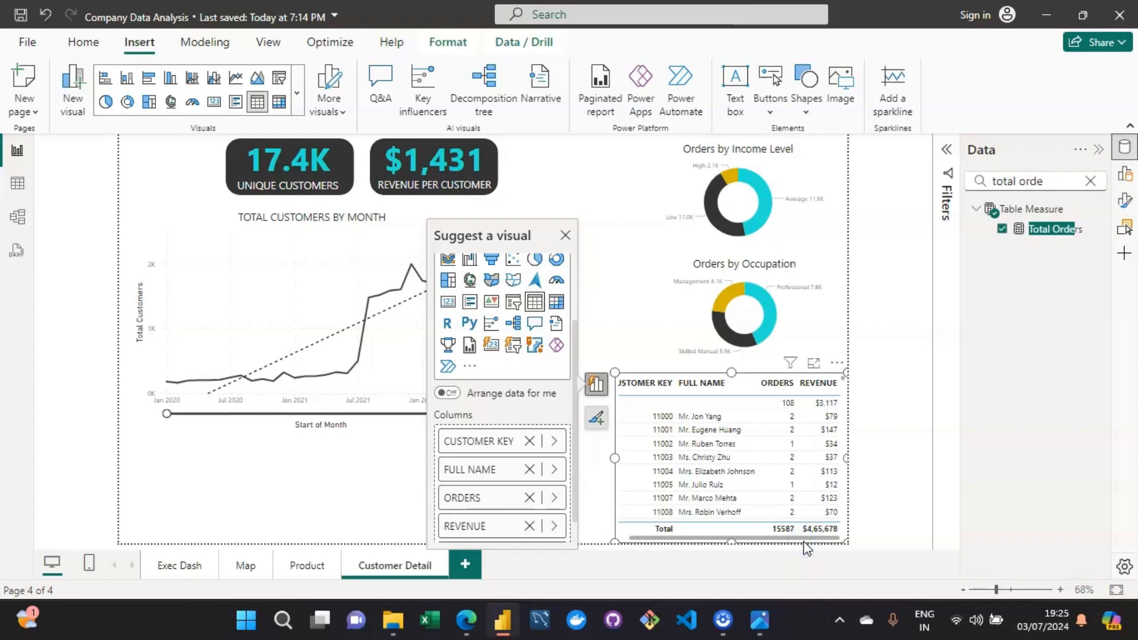
click(638, 457)
drag(617, 458, 600, 465)
click(582, 384)
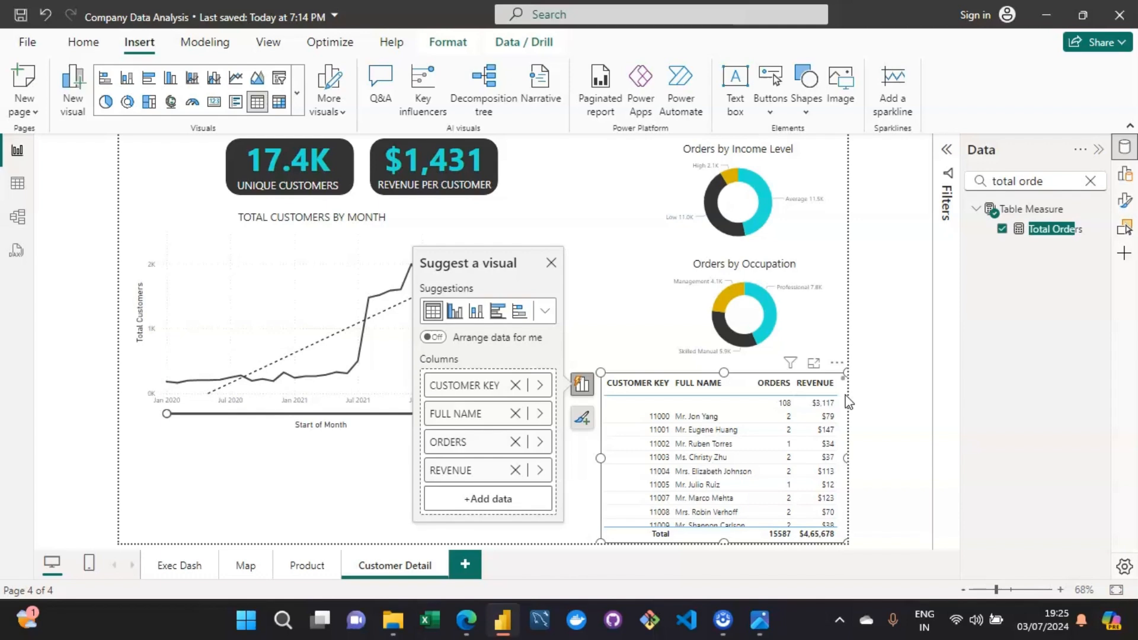
- Review the remaining table objectives in Assignment-4-Tables.png and return to the Power BI report
click(760, 621)
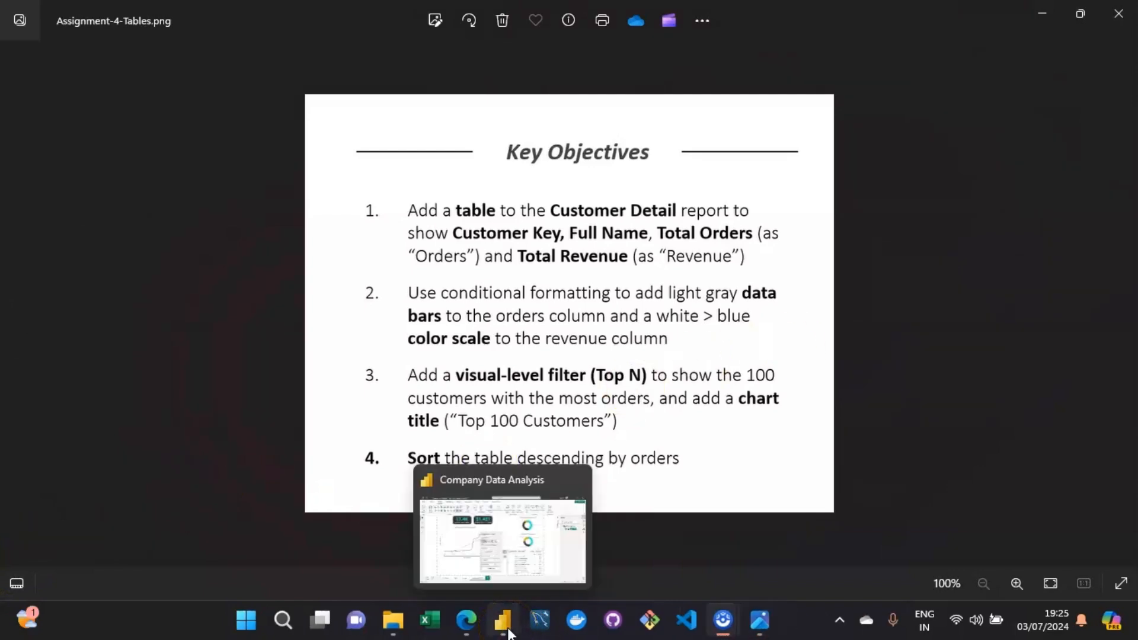
click(508, 633)
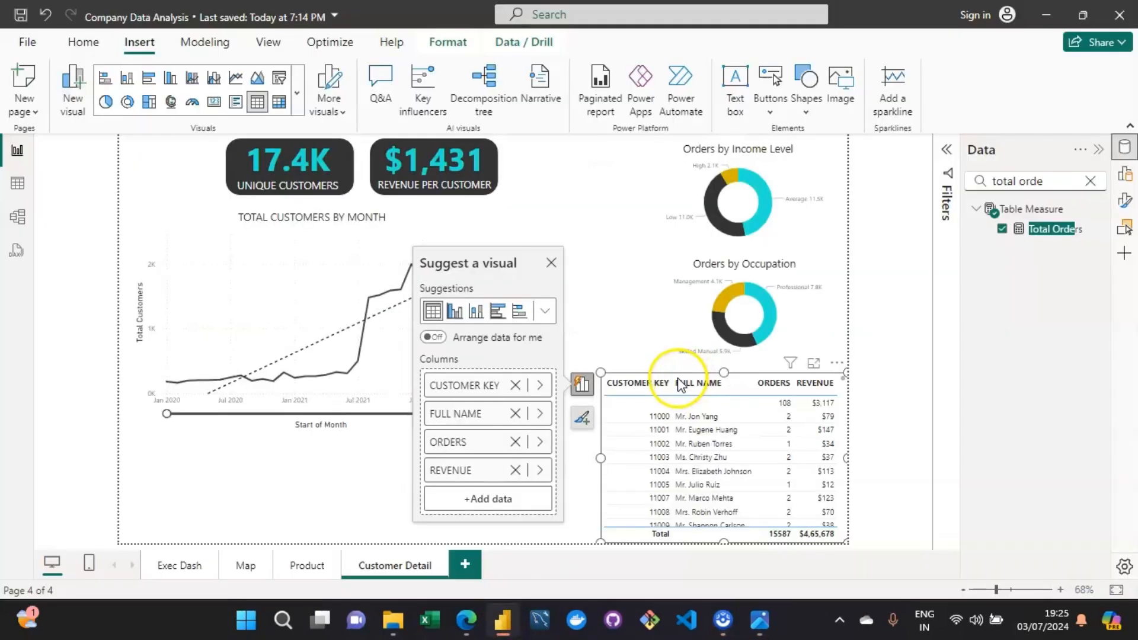
- Open the customer table's cell element formatting and set ORDERS as the series it applies to
click(678, 380)
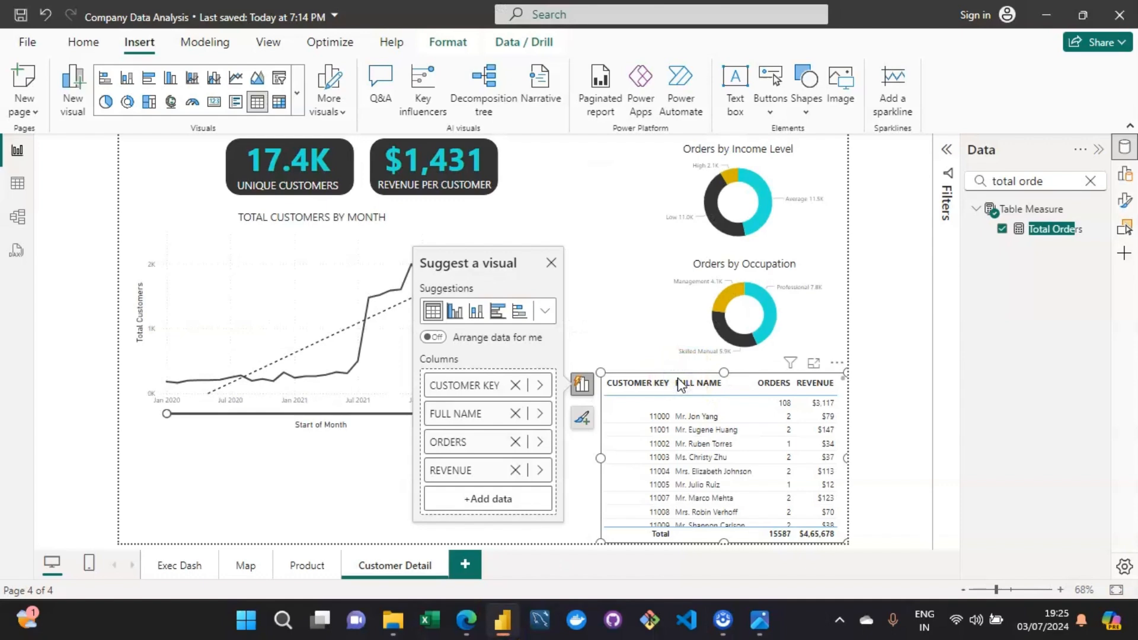
double_click(681, 385)
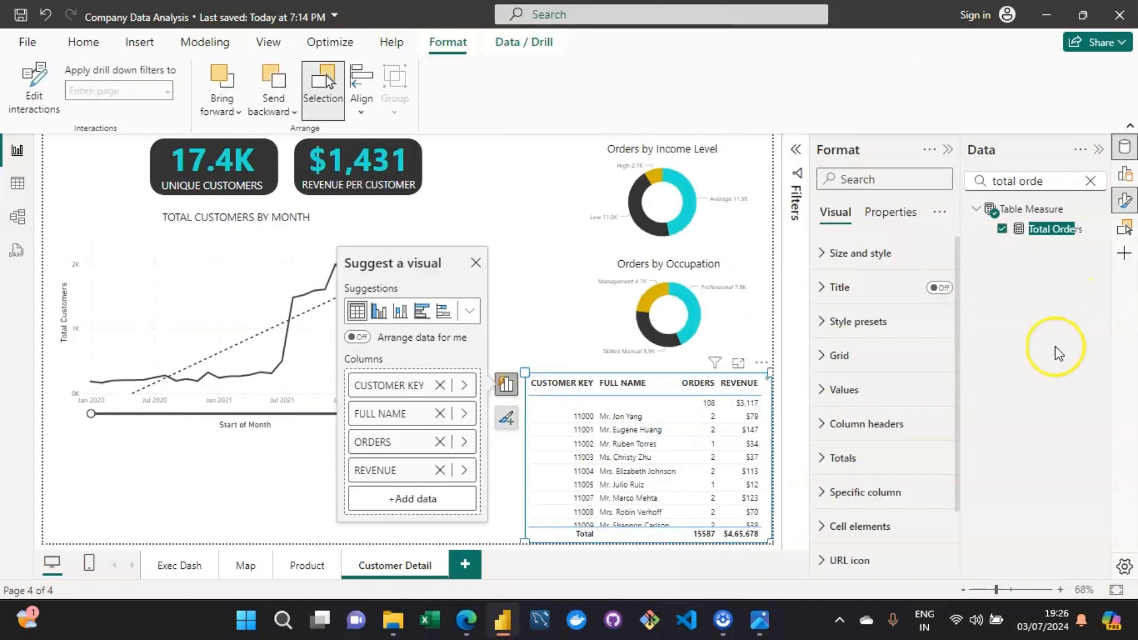
click(855, 532)
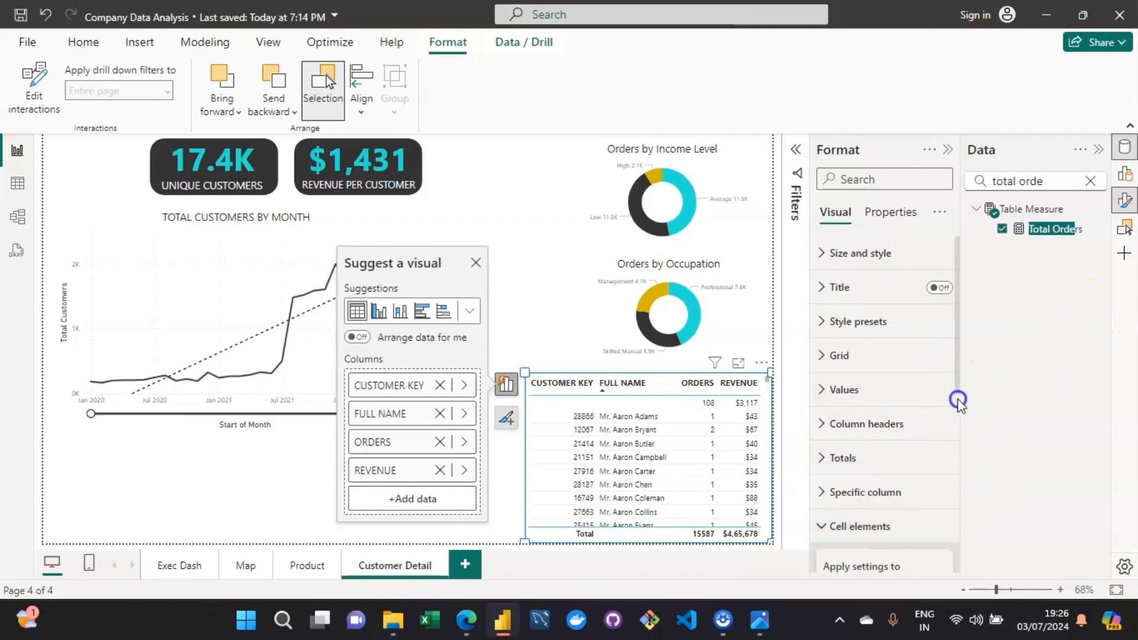
drag(959, 385, 960, 495)
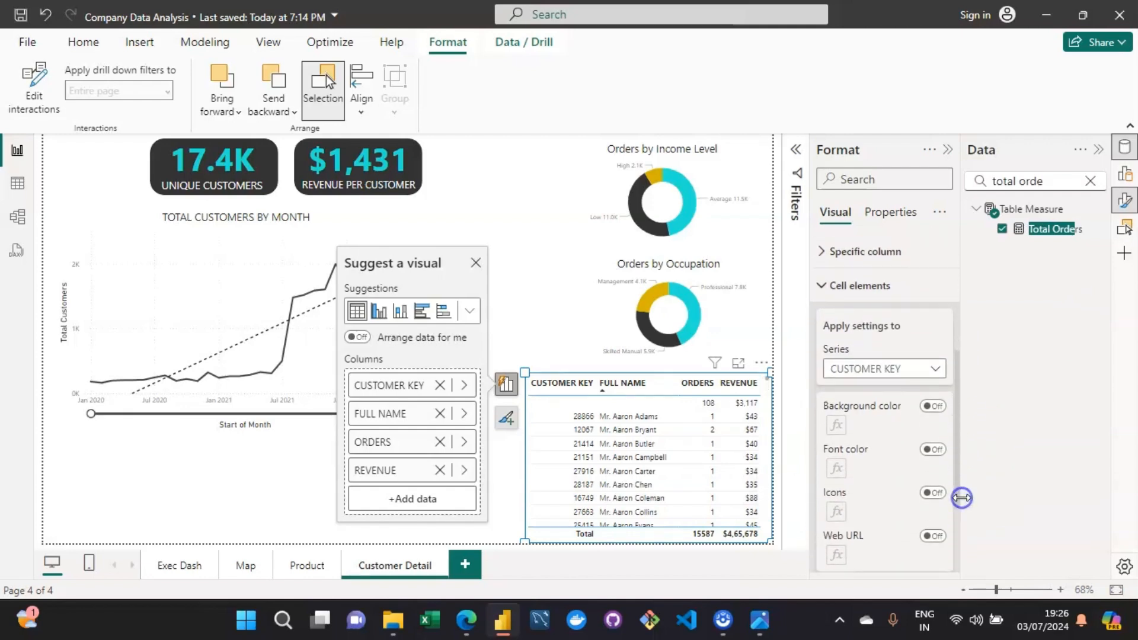
click(929, 370)
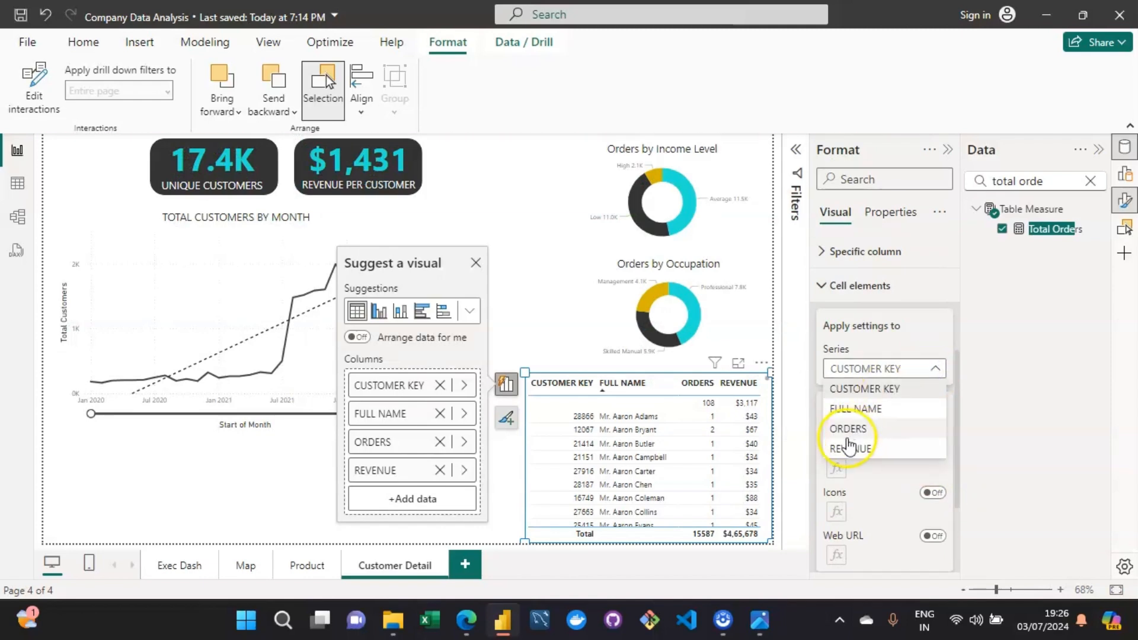
click(847, 429)
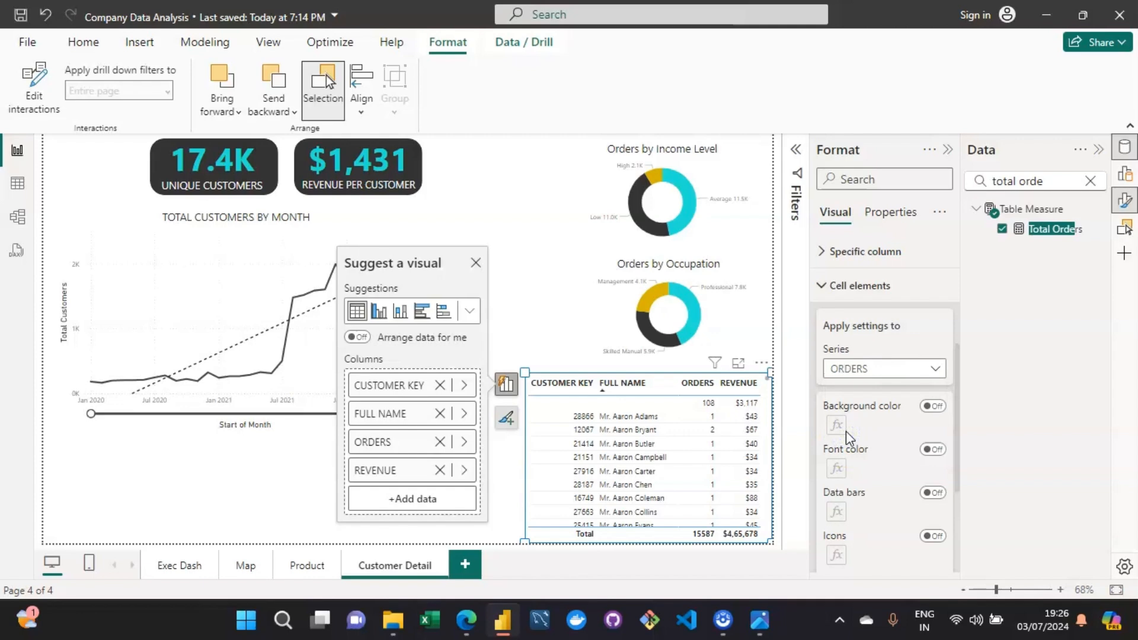
- Check the data bar objective, and add data bars to the ORDERS column with a dark gray positive bar
click(761, 618)
click(777, 563)
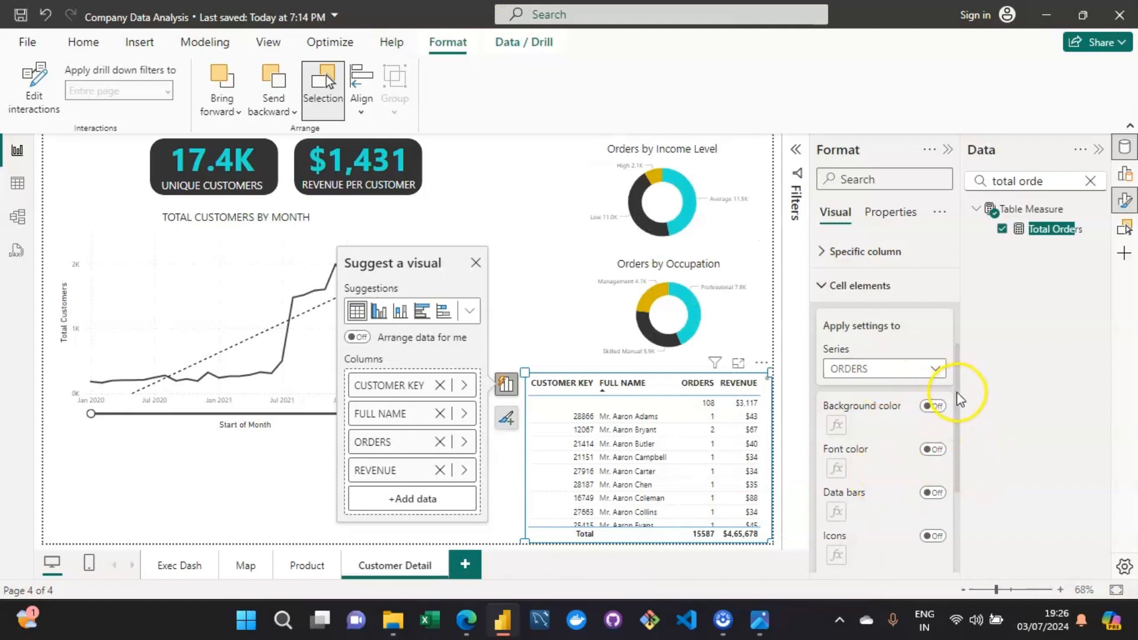
drag(958, 394, 955, 444)
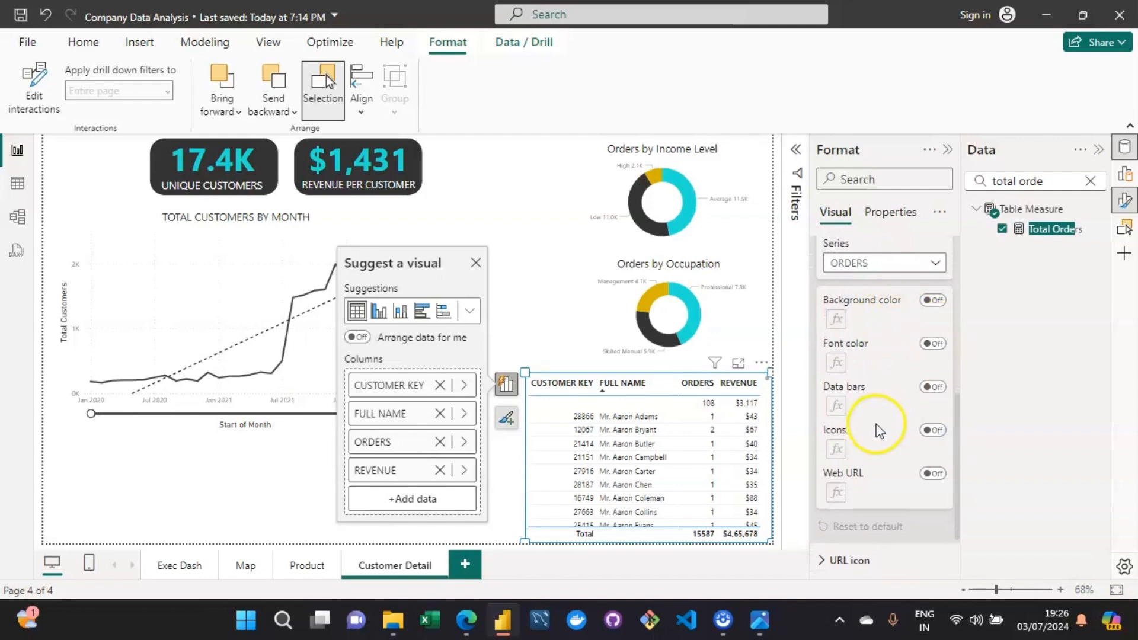
click(931, 386)
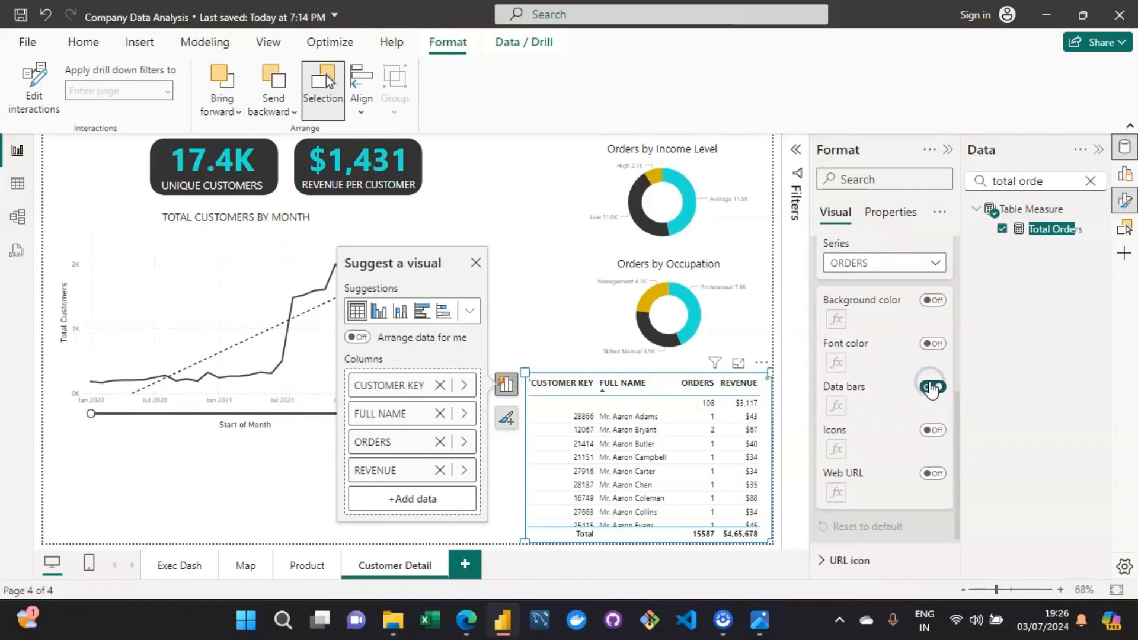
click(836, 407)
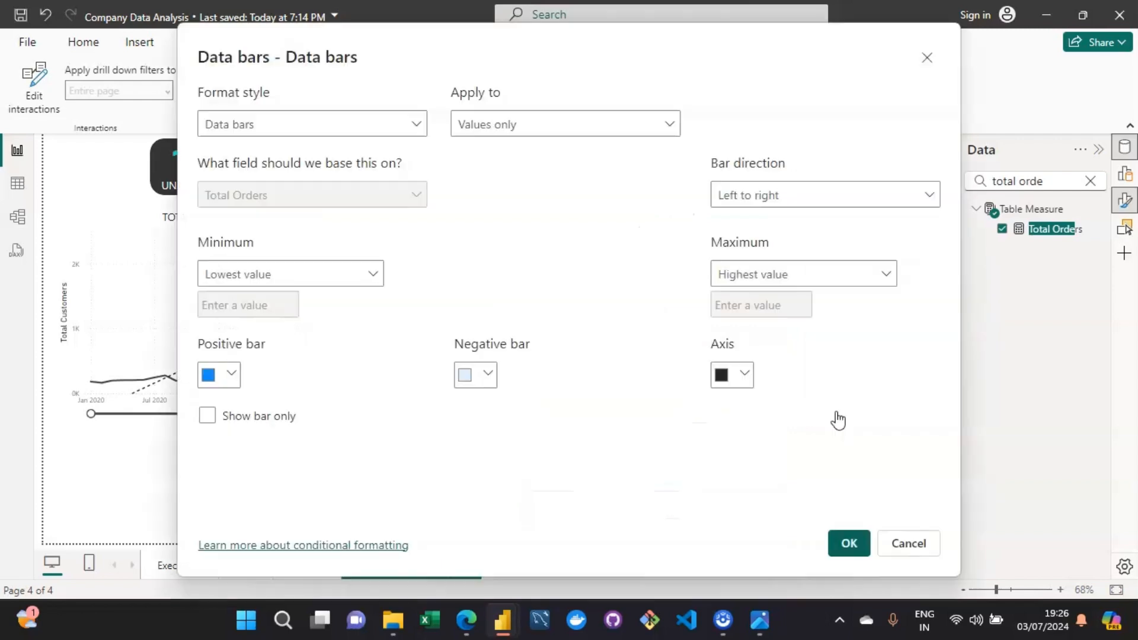
click(227, 378)
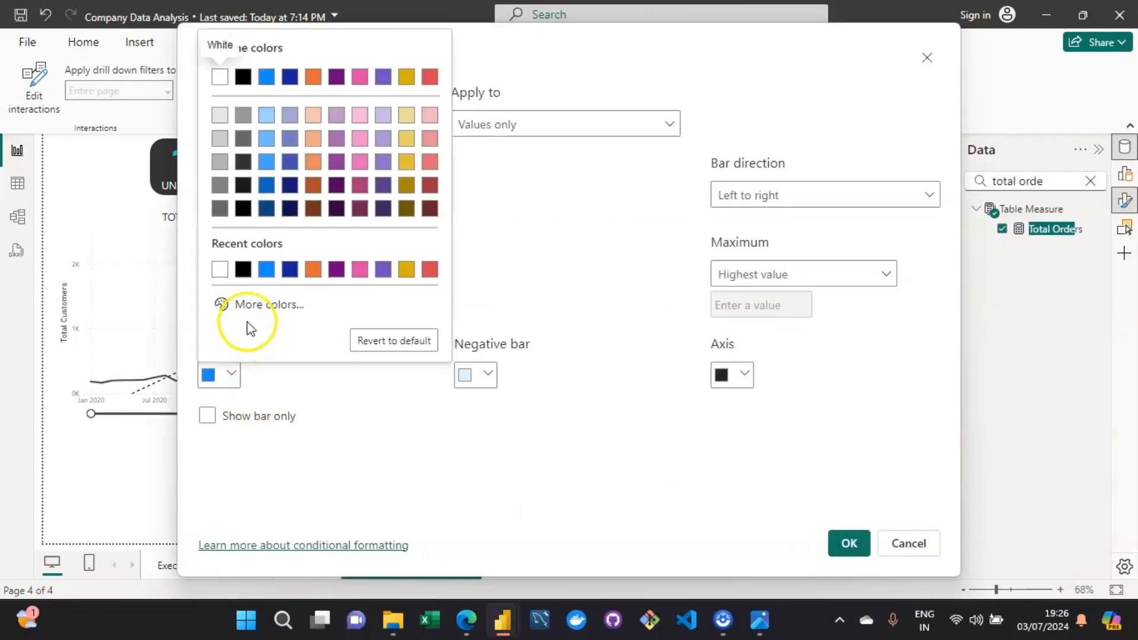
click(243, 162)
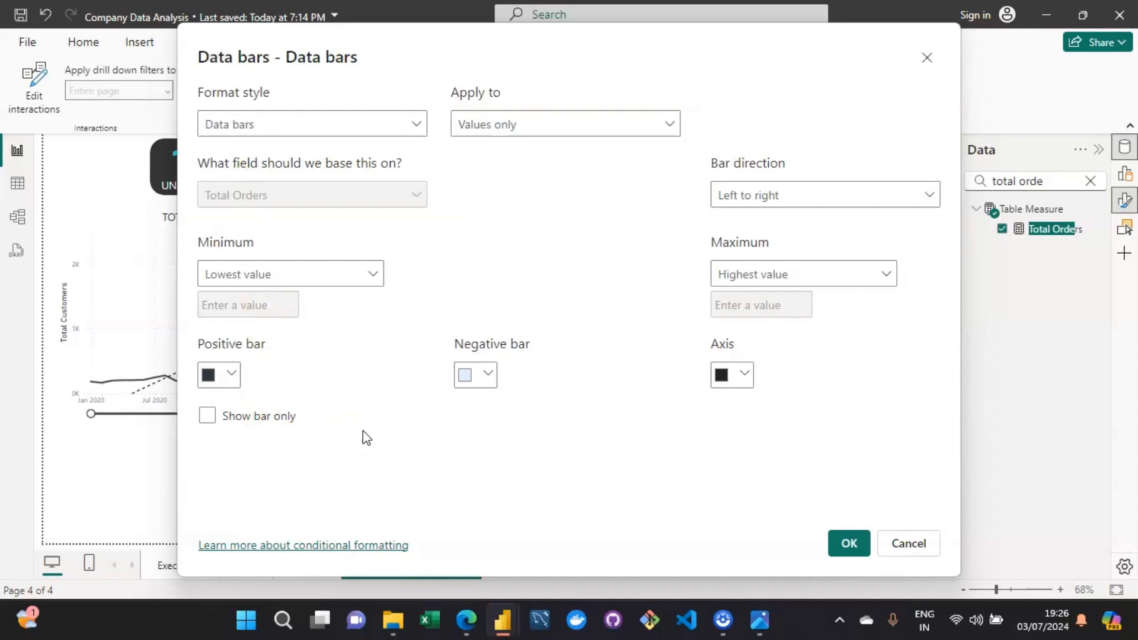
click(852, 542)
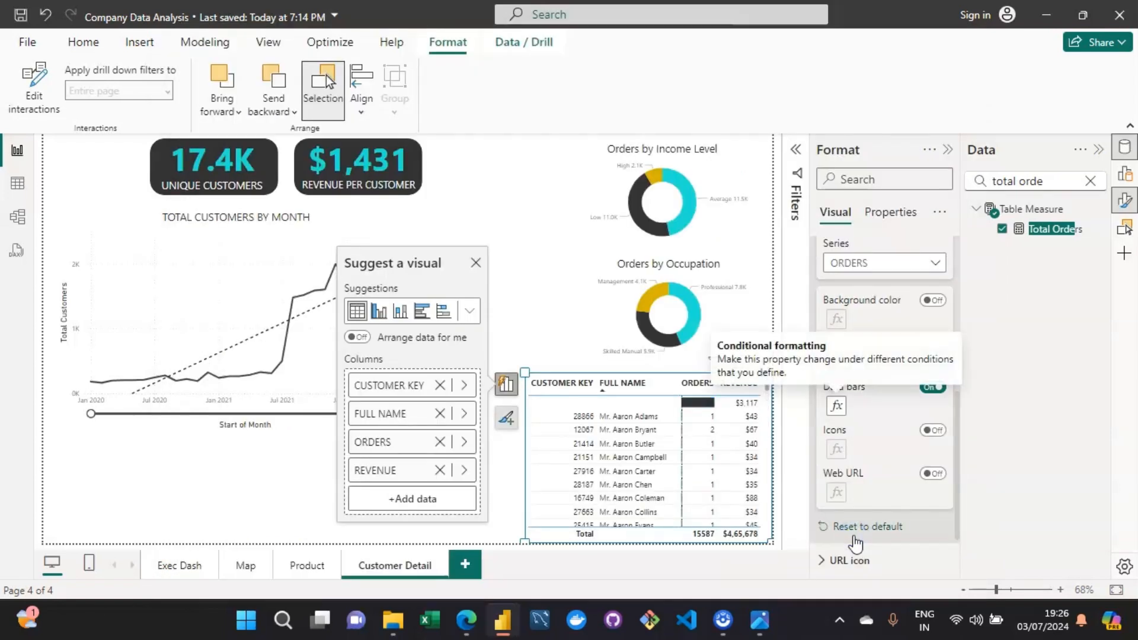
- Reselect the whole customer table and check the REVENUE column's color scale requirement in Assignment-4-Tables.png
click(697, 383)
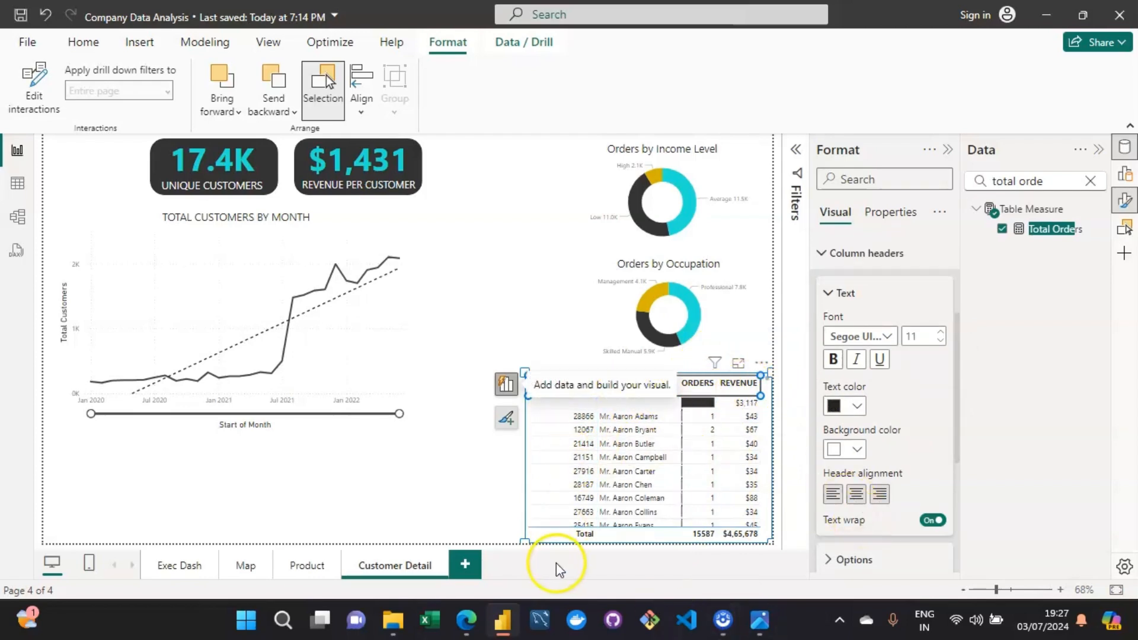
click(528, 520)
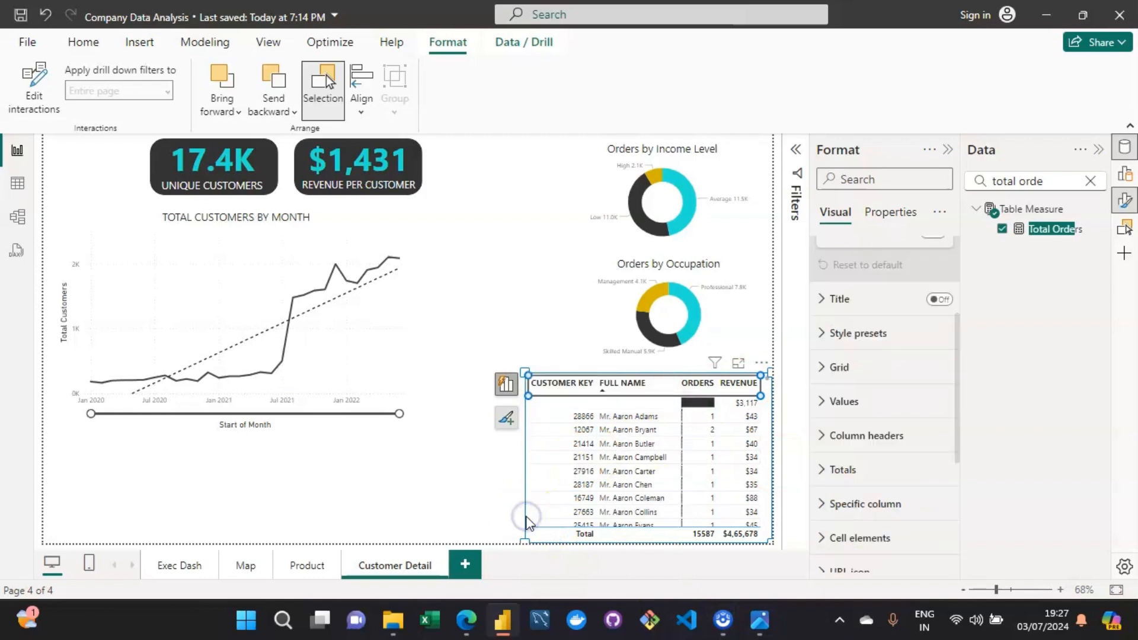
click(761, 626)
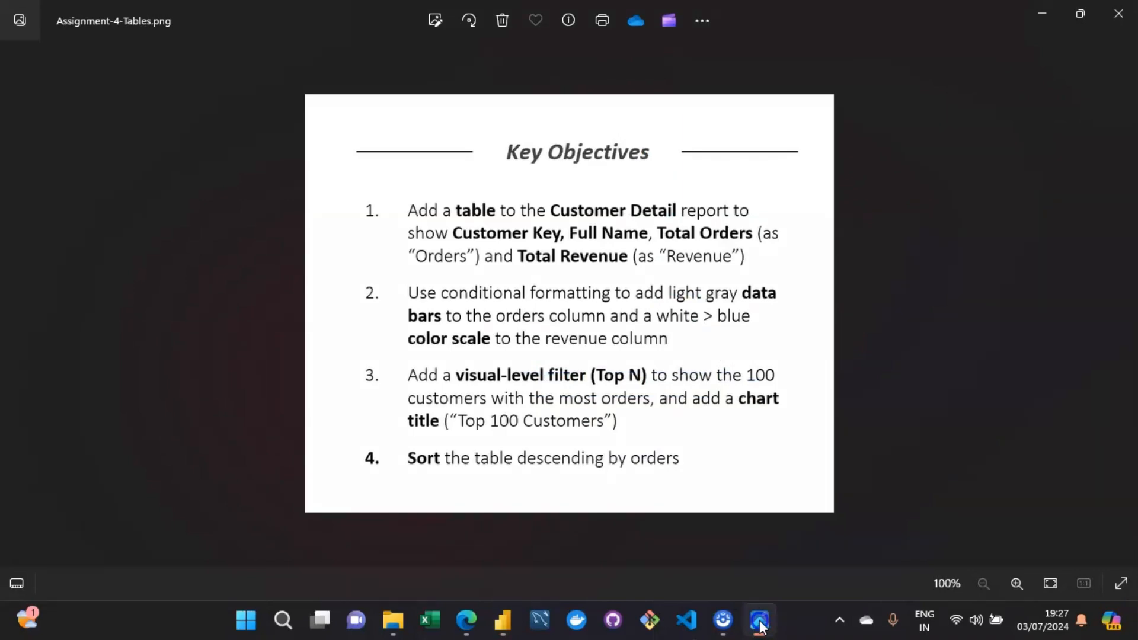
click(761, 625)
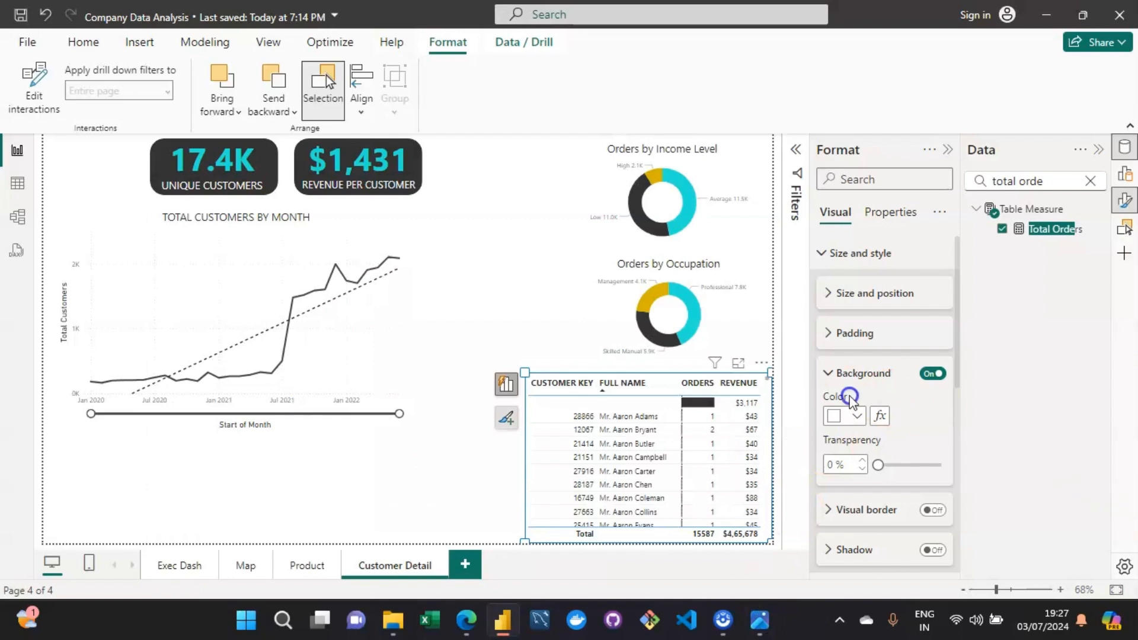
- Turn on background color for the REVENUE column's cells and open its conditional formatting rule
drag(956, 373, 950, 573)
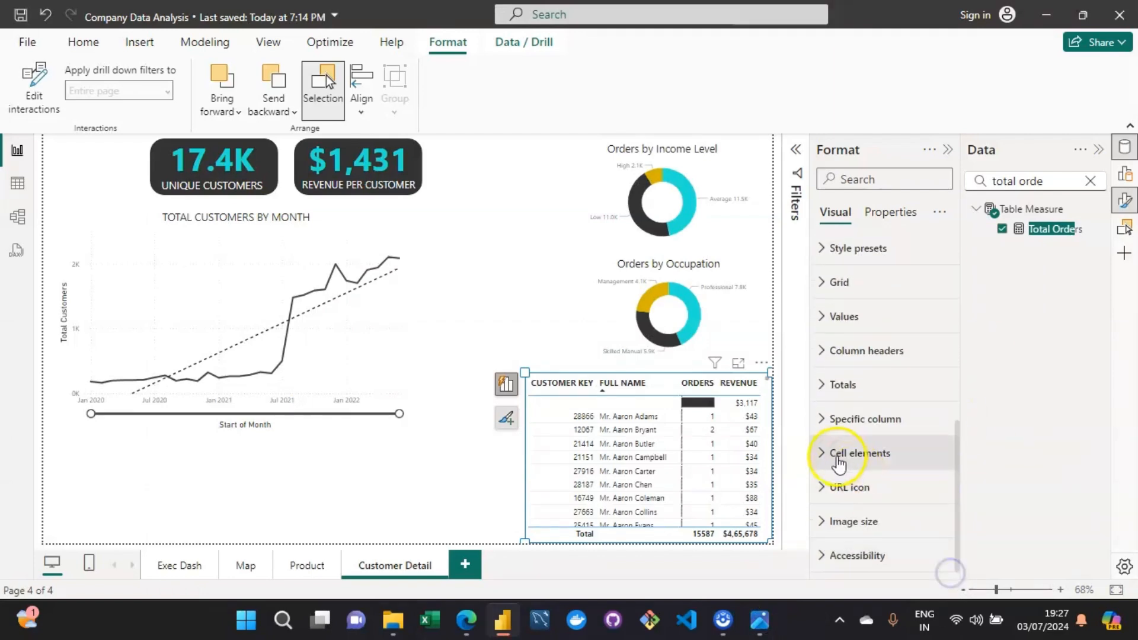
click(838, 460)
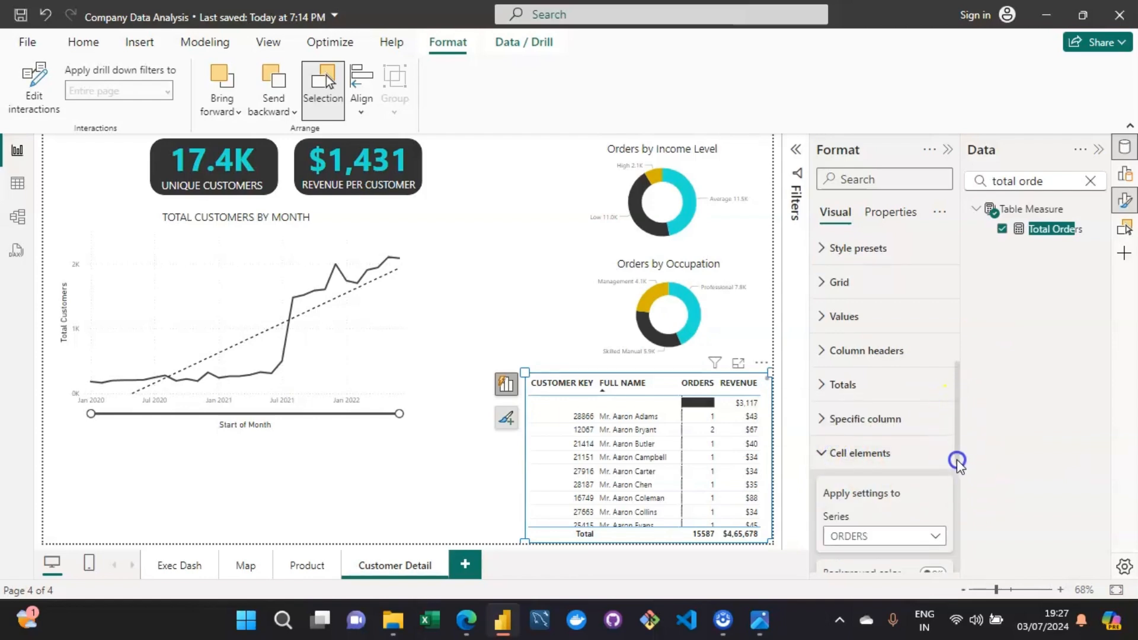
drag(960, 457, 964, 520)
click(930, 359)
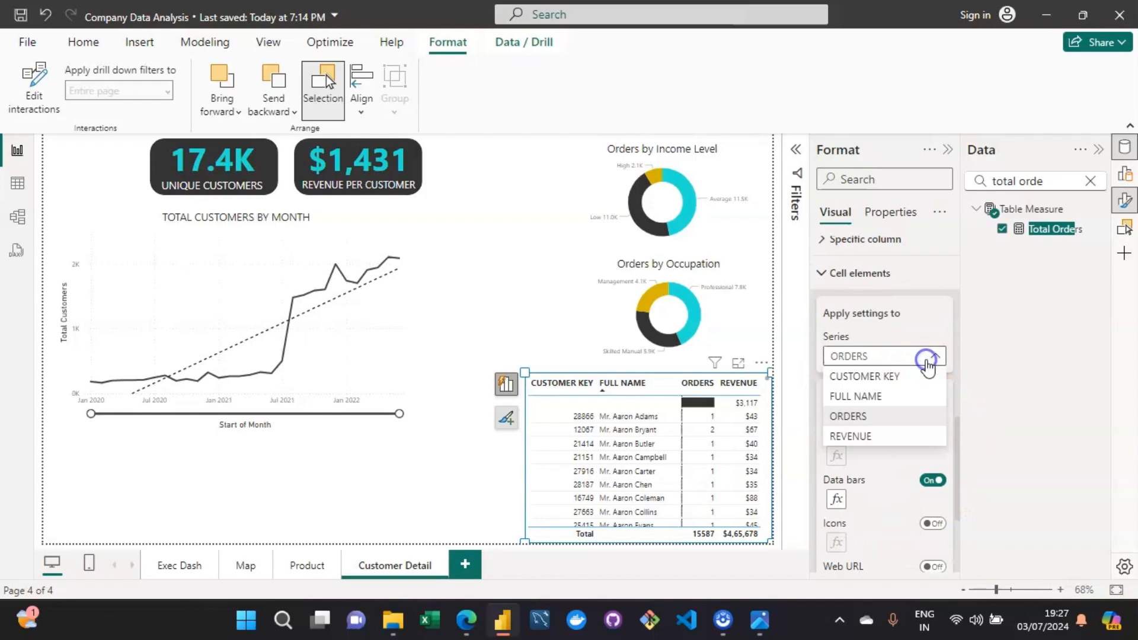
click(851, 438)
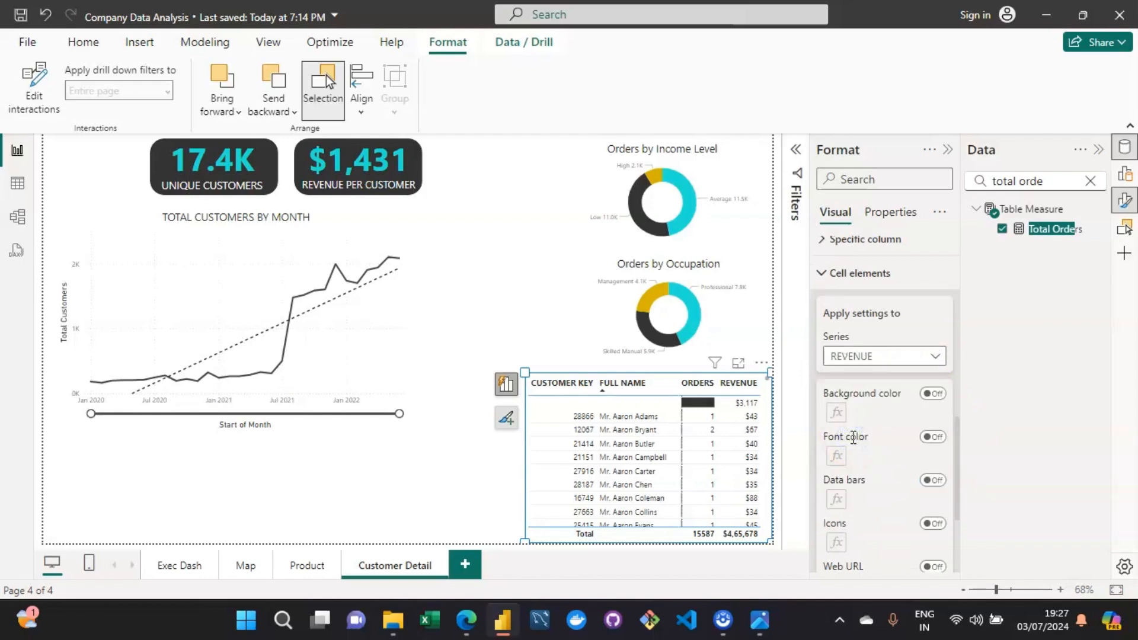
click(935, 395)
click(838, 414)
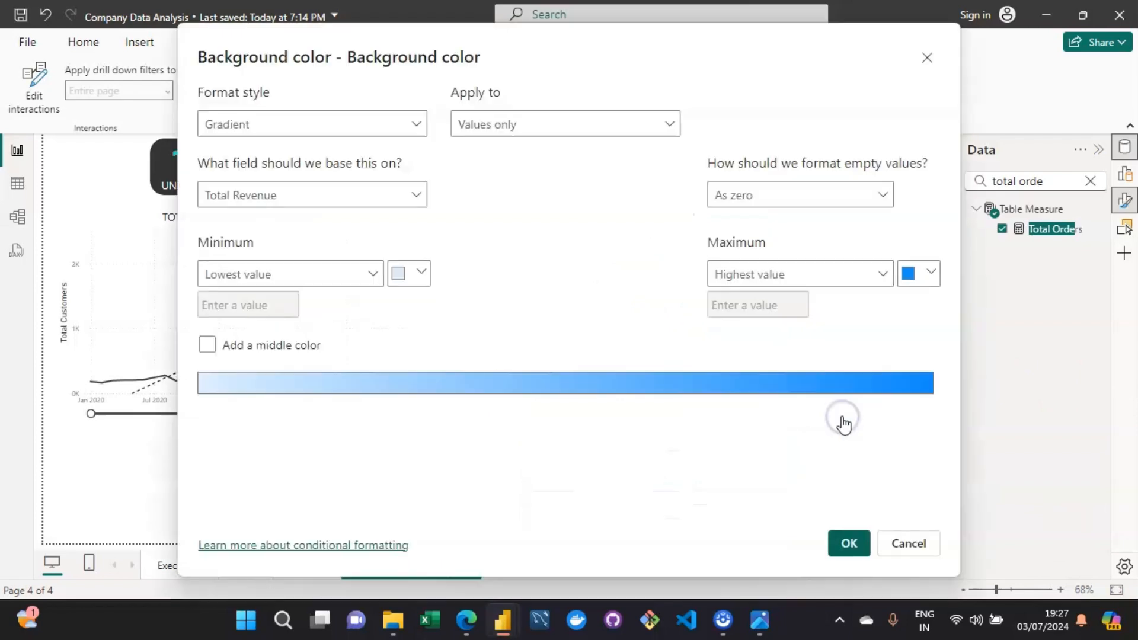
- Set the REVENUE background gradient to white for the lowest value and light blue for the highest value, and apply it
mouse_move(769, 627)
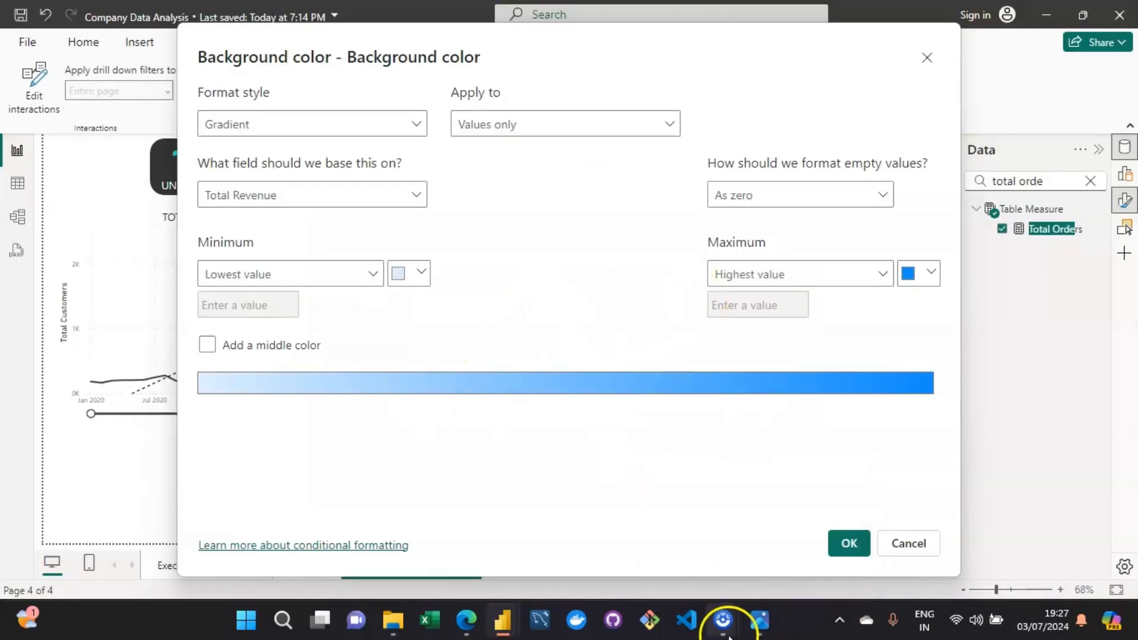
mouse_move(781, 577)
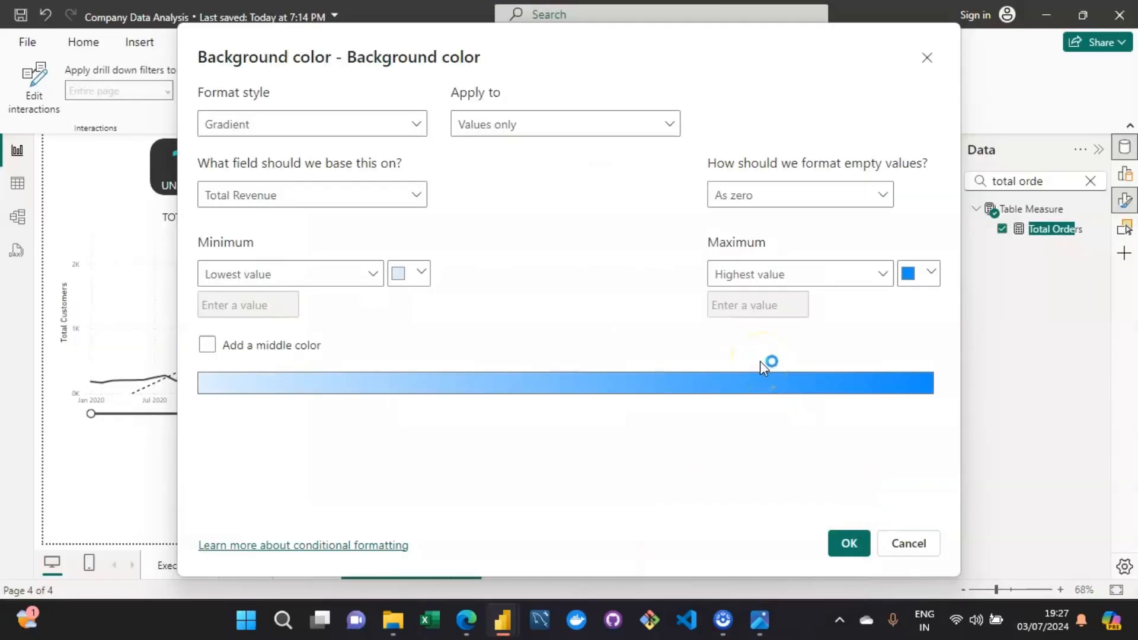
click(421, 273)
click(410, 292)
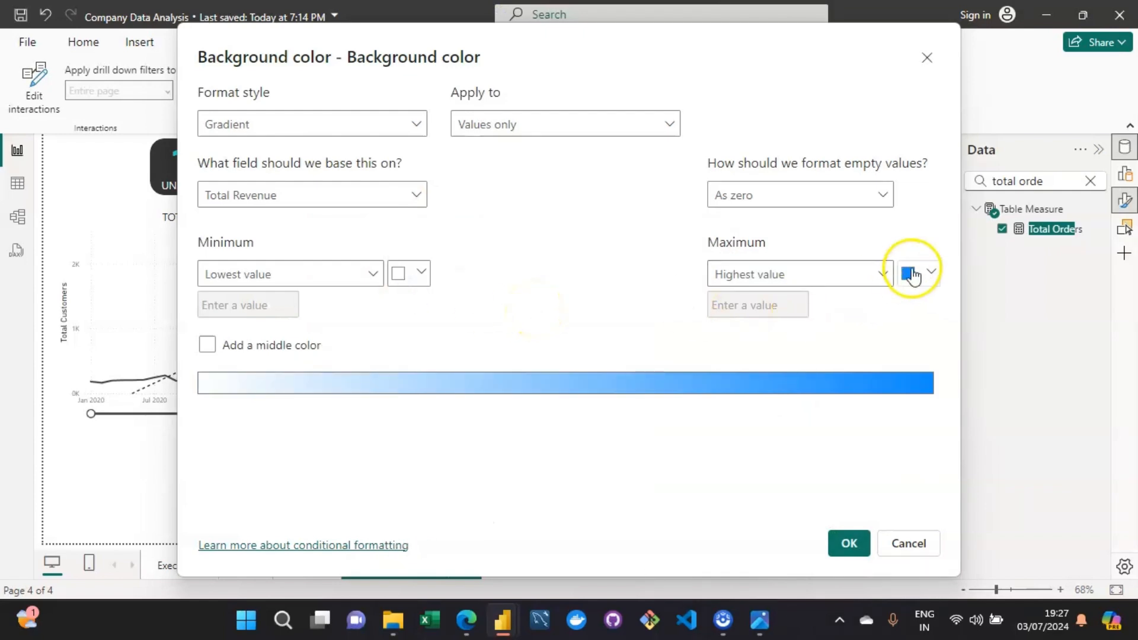
click(929, 274)
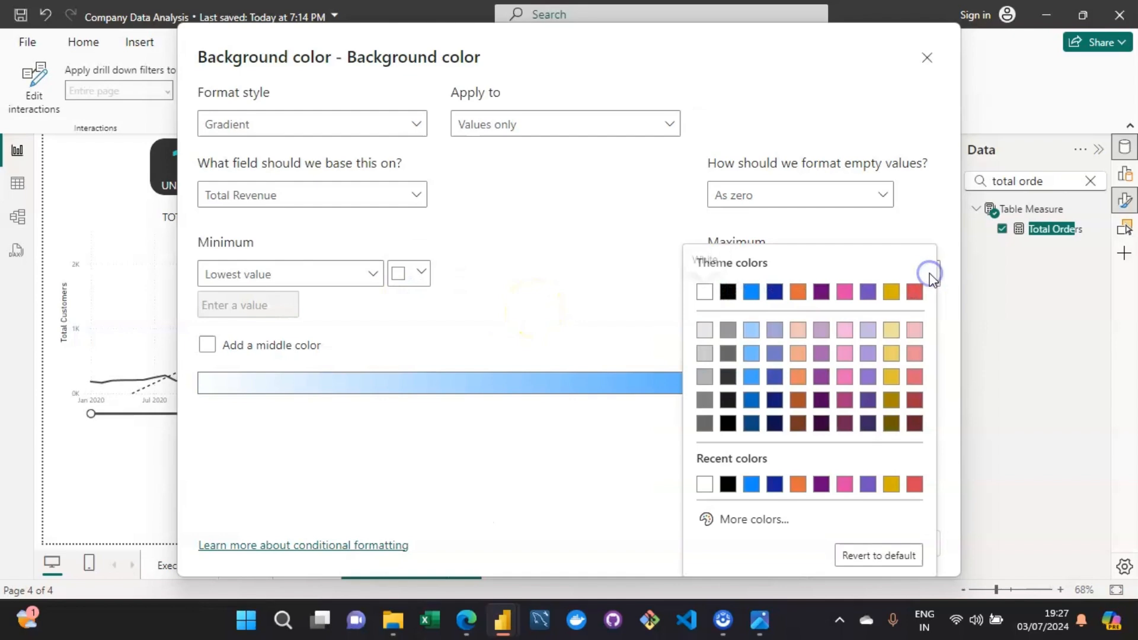
click(751, 377)
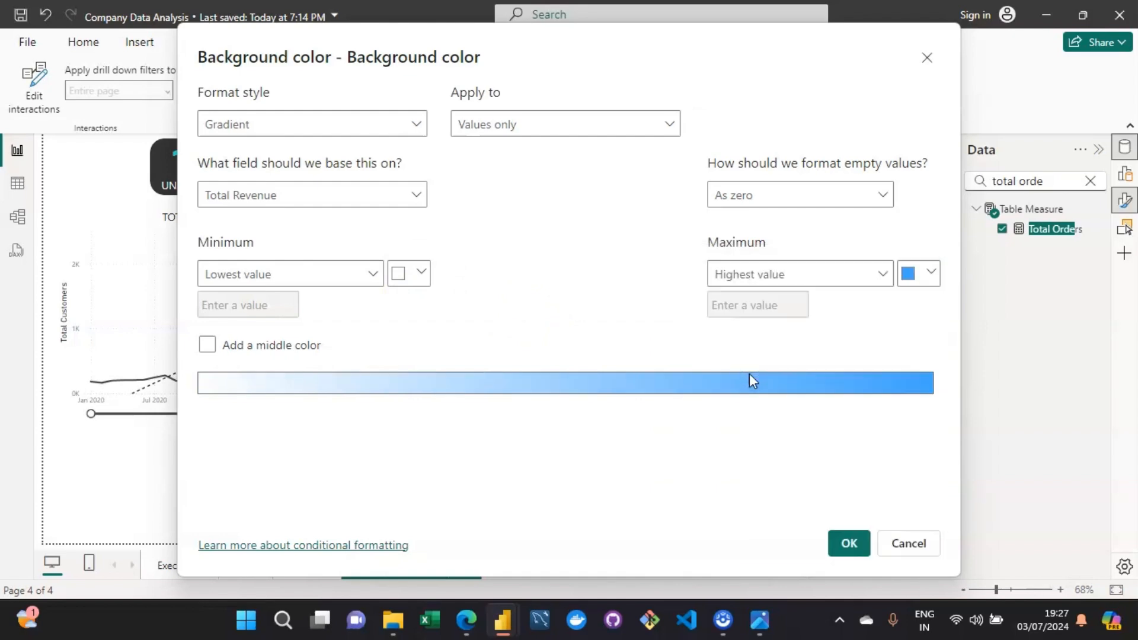
click(929, 272)
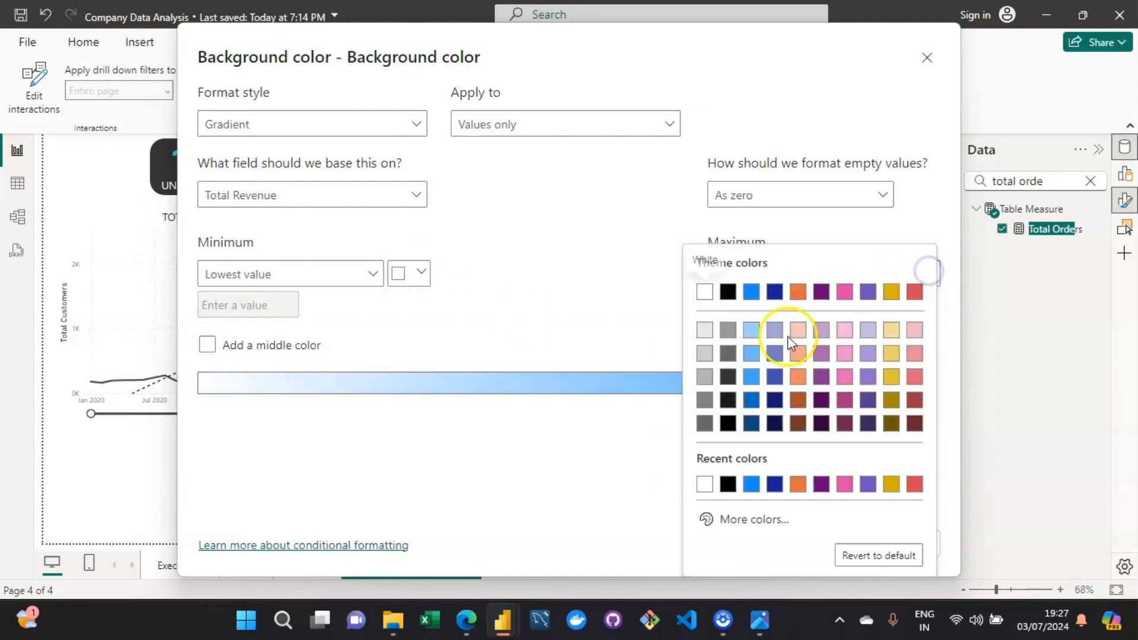
click(757, 351)
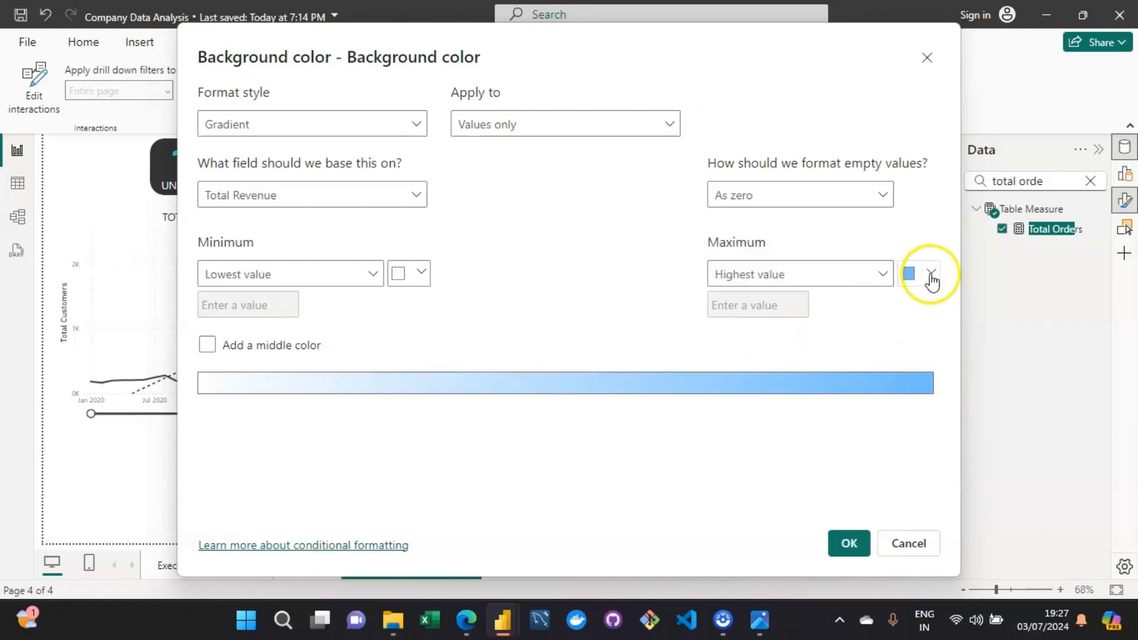
click(848, 541)
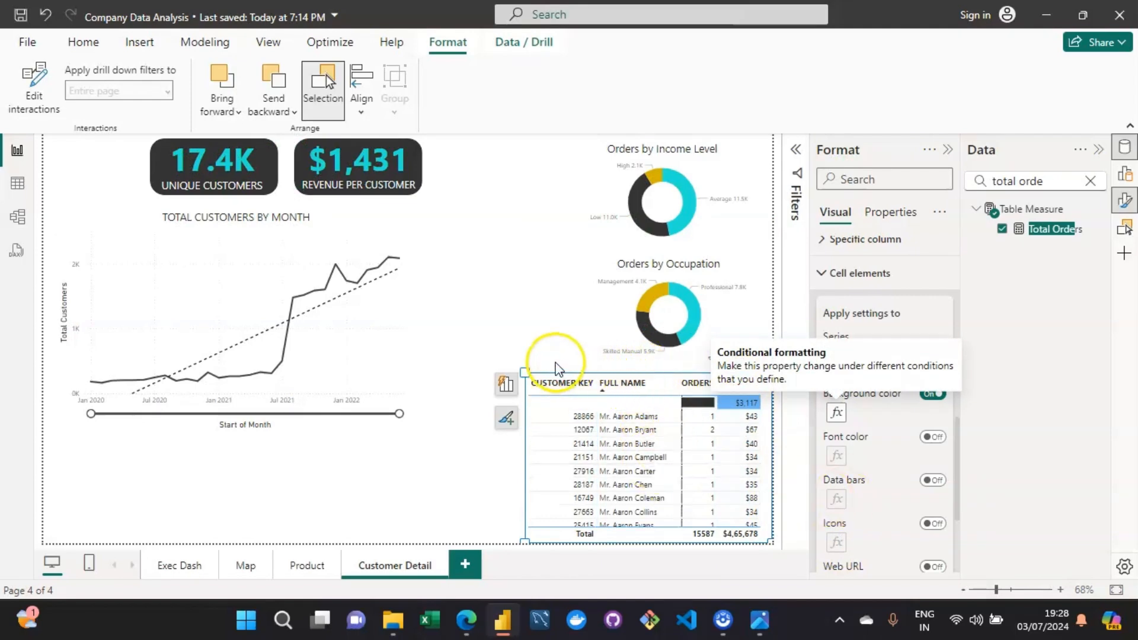
- Review the remaining filter, title and sorting objectives in Assignment-4-Tables.png and return to the Power BI report
click(759, 620)
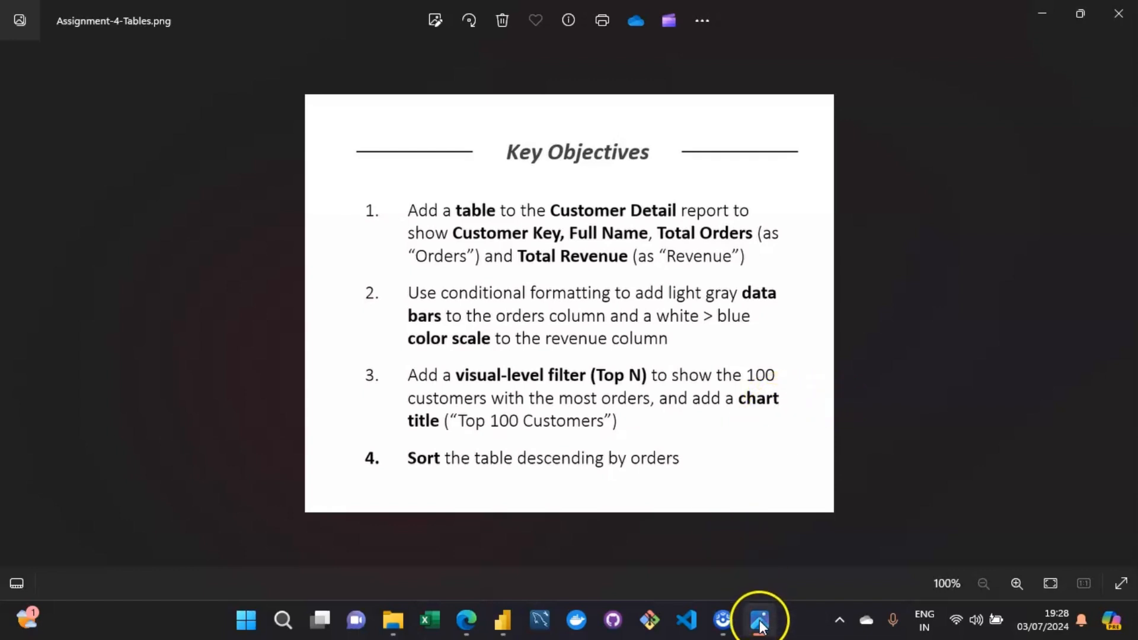
mouse_move(760, 625)
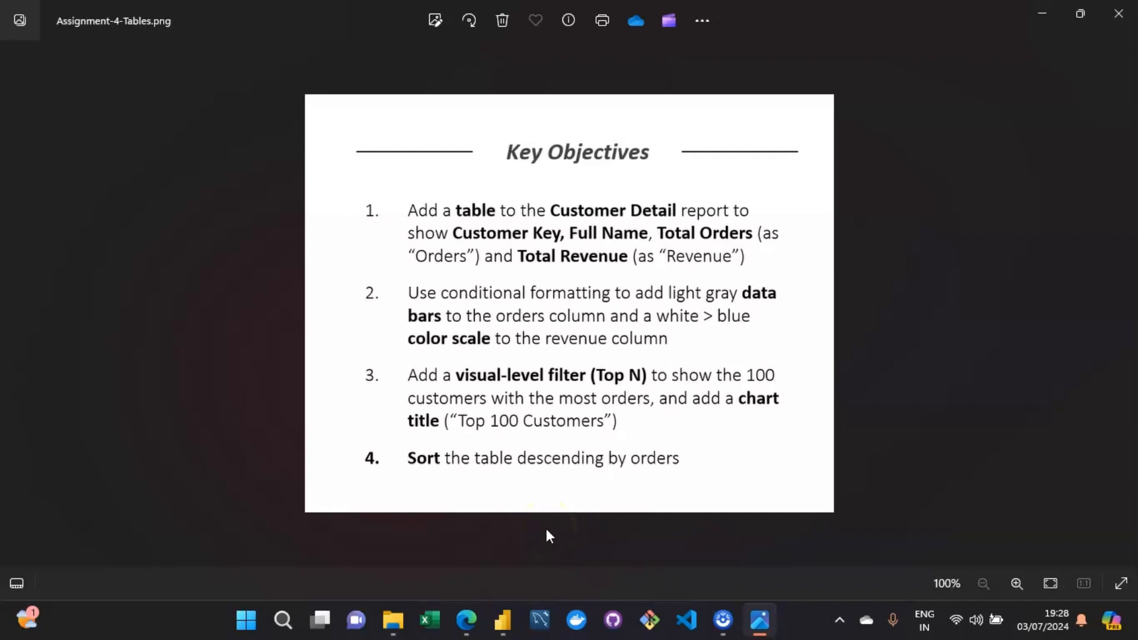
click(502, 620)
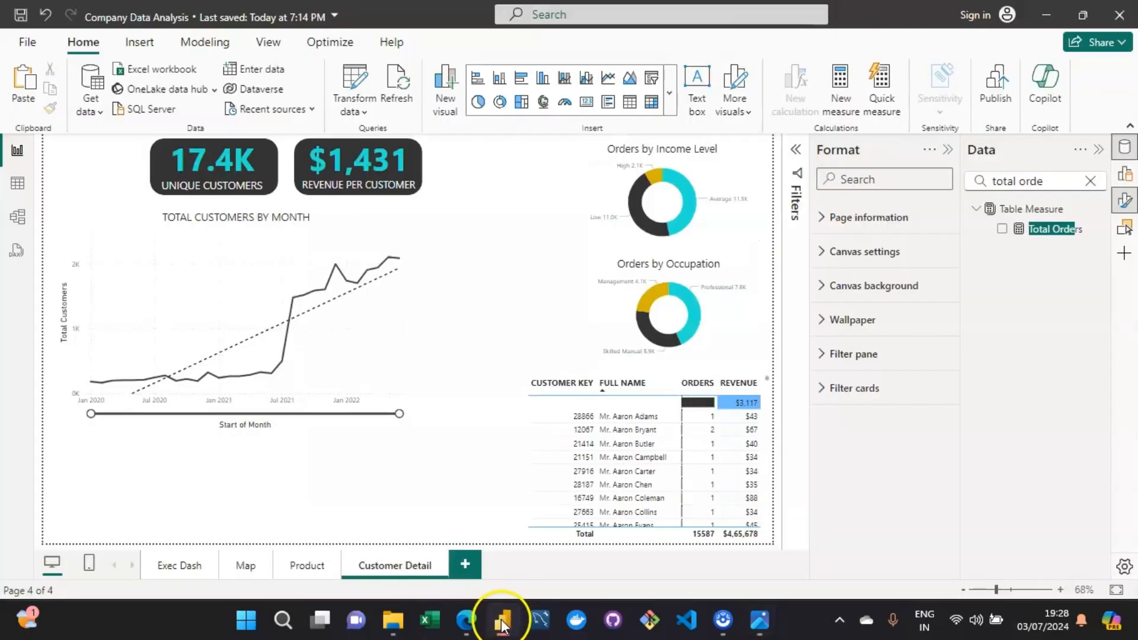
- Sort the customer table by FULL NAME descending, and change the sorting to CUSTOMER KEY ascending
click(607, 380)
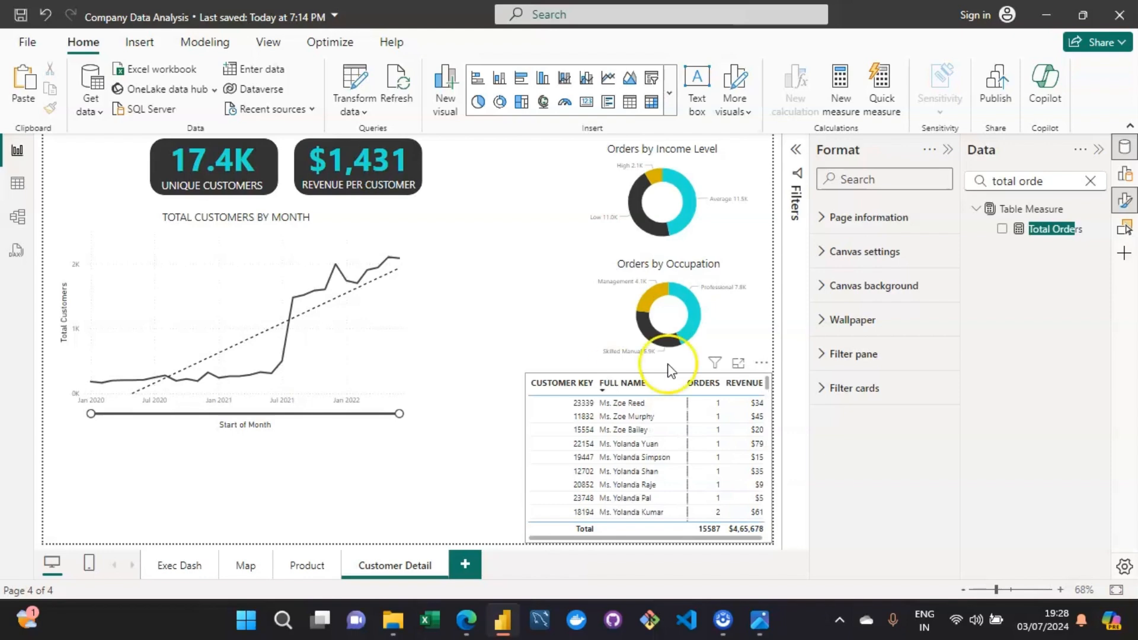
click(533, 391)
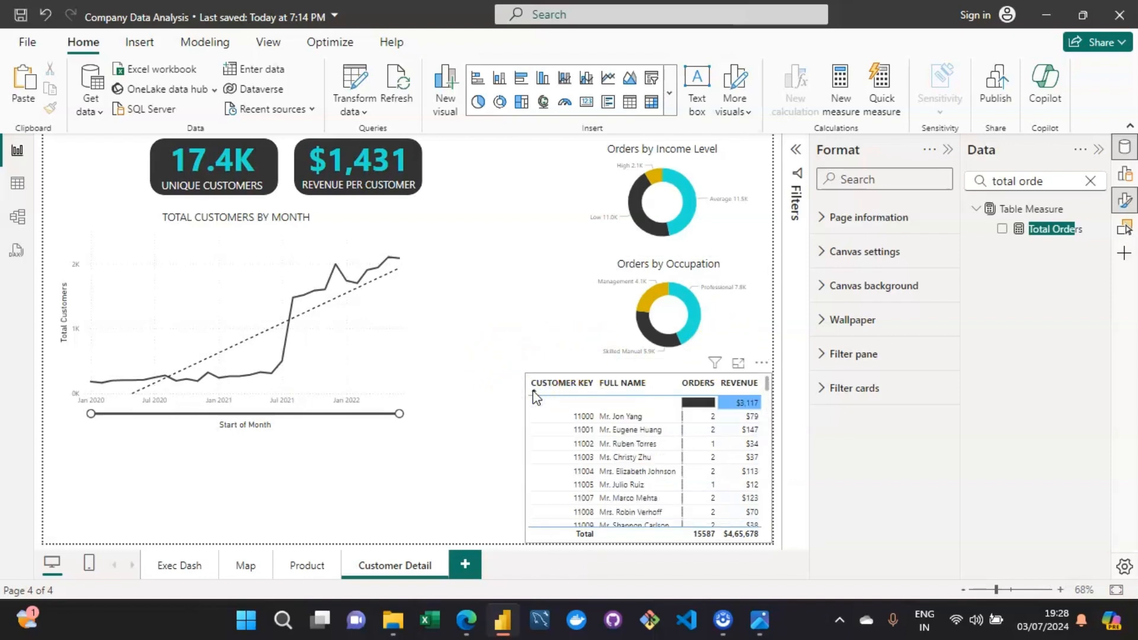
- Show the customer table's filters and set the FULL NAME filter type to Top N
click(795, 154)
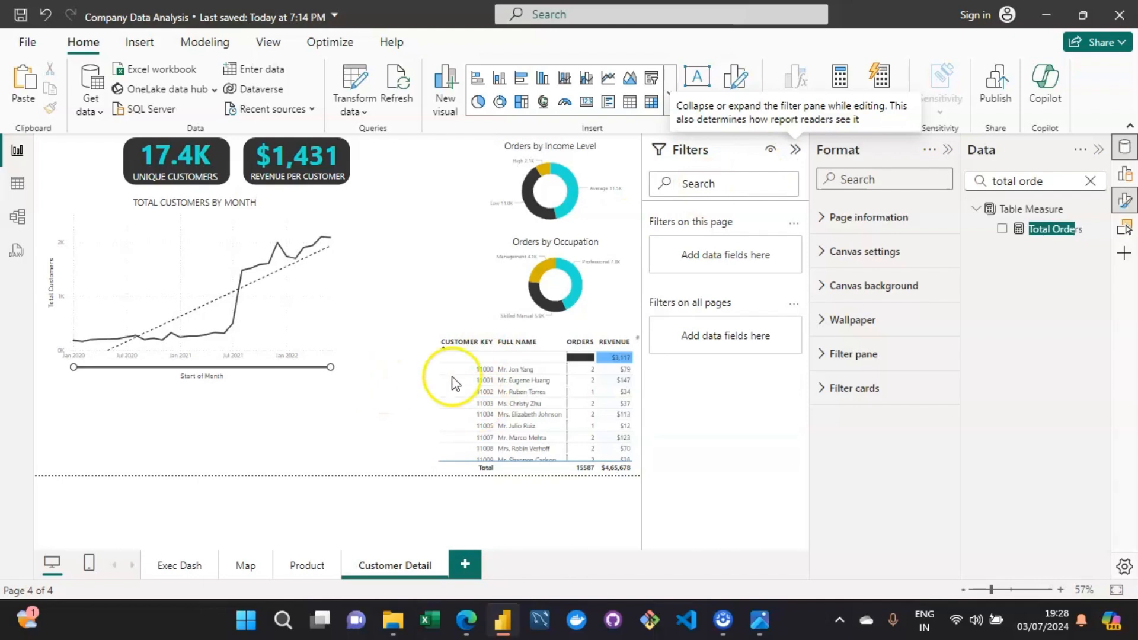
click(499, 353)
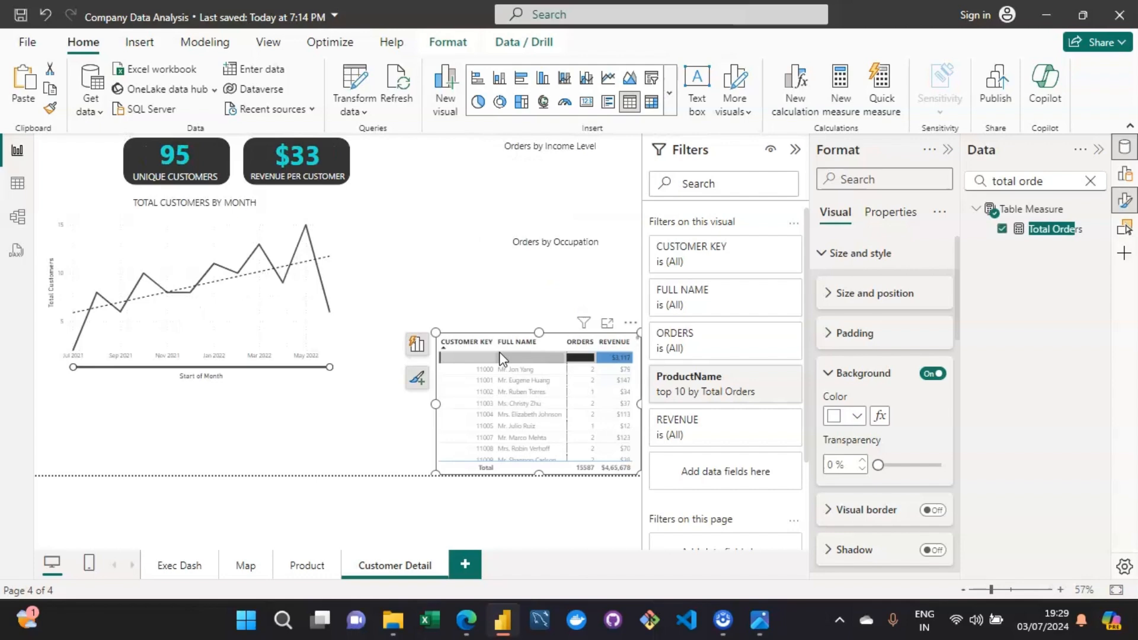
click(716, 296)
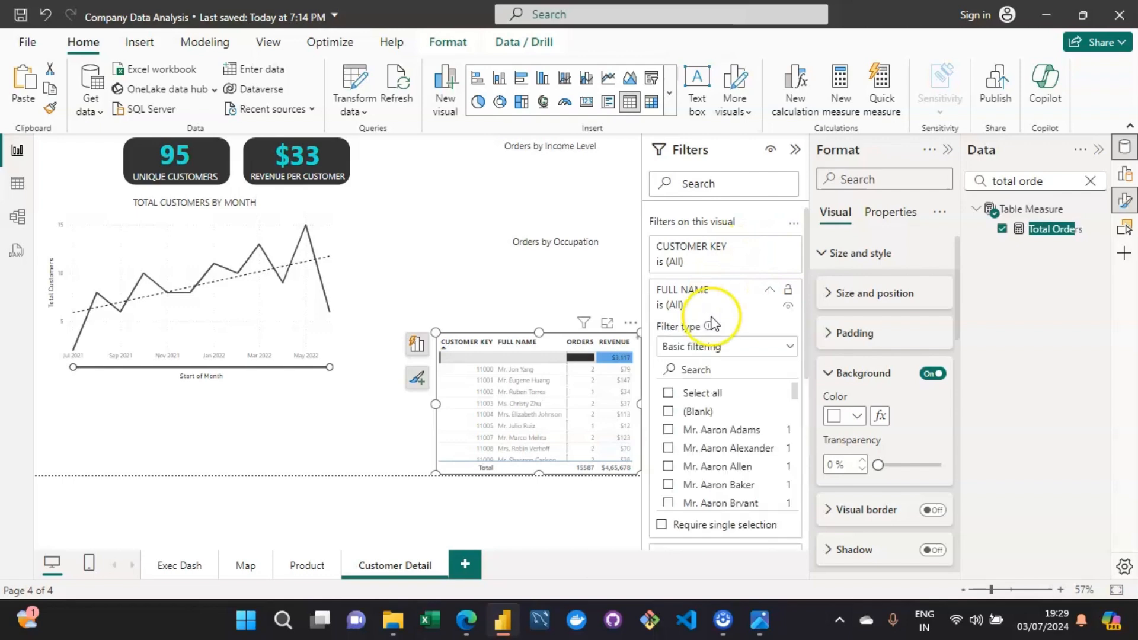
click(722, 350)
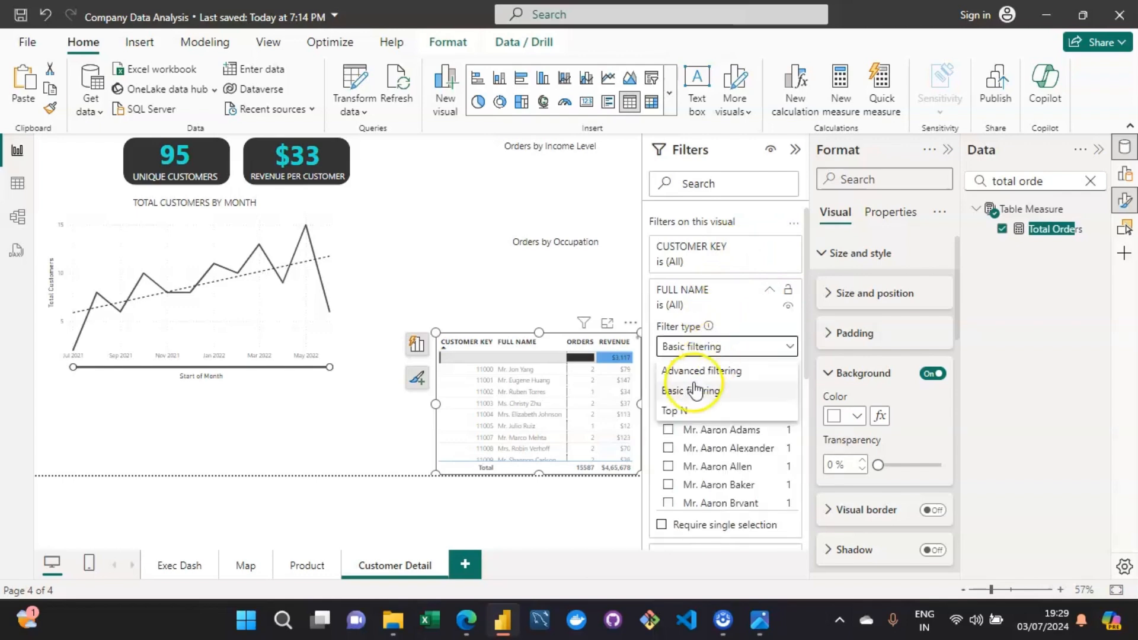
click(675, 411)
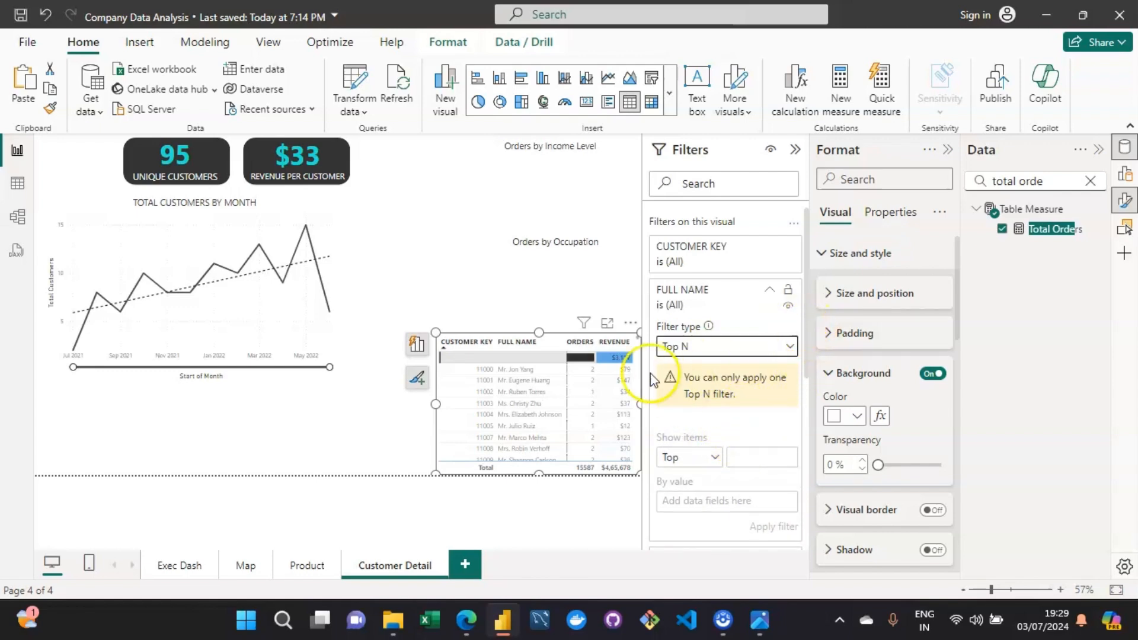
click(735, 453)
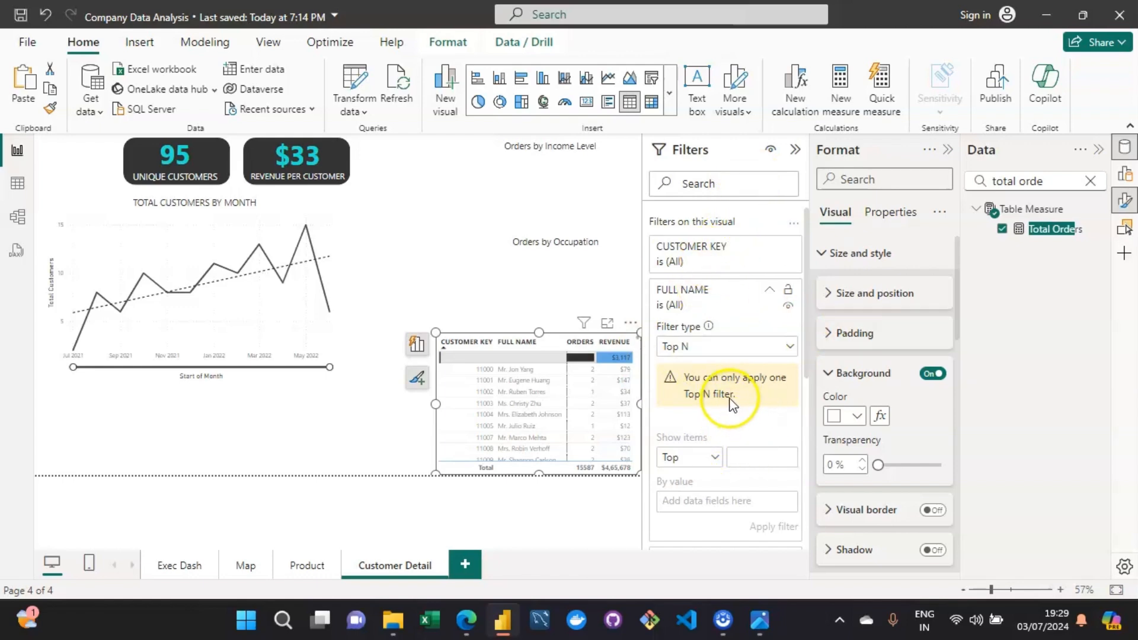
- Try to set up a Top N filter on the customer table's CUSTOMER KEY field
click(732, 256)
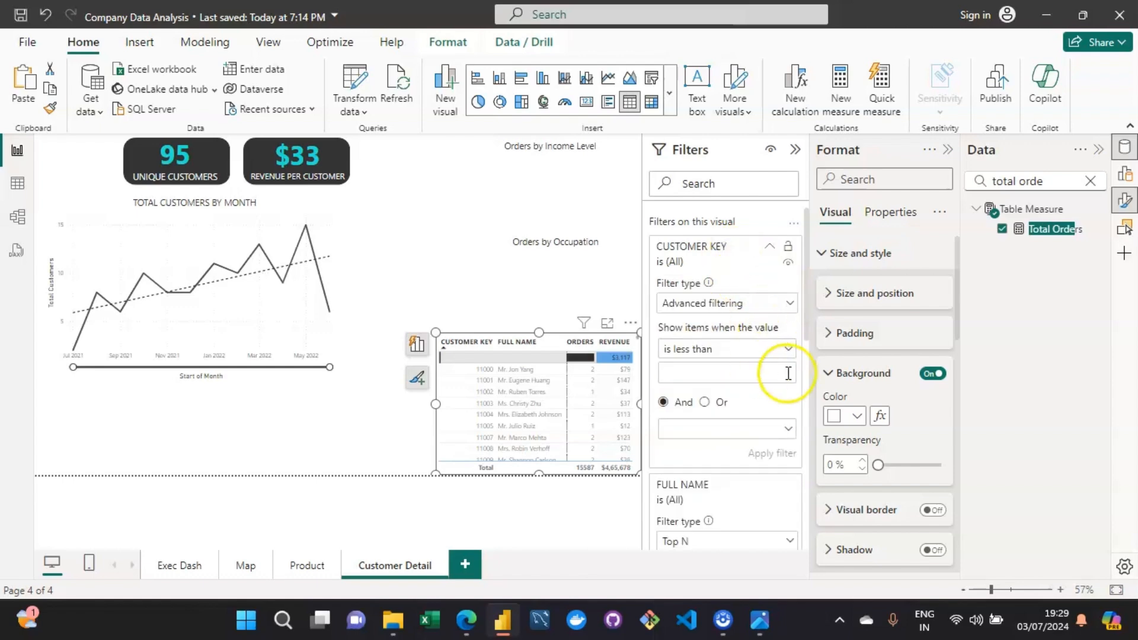
click(738, 303)
click(676, 368)
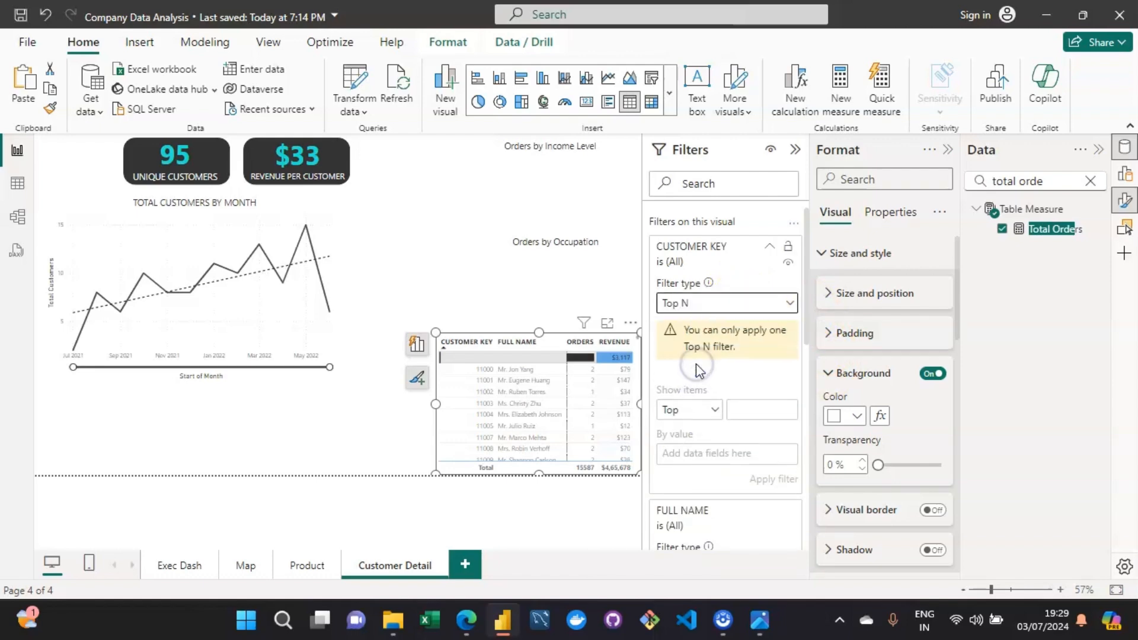
click(705, 414)
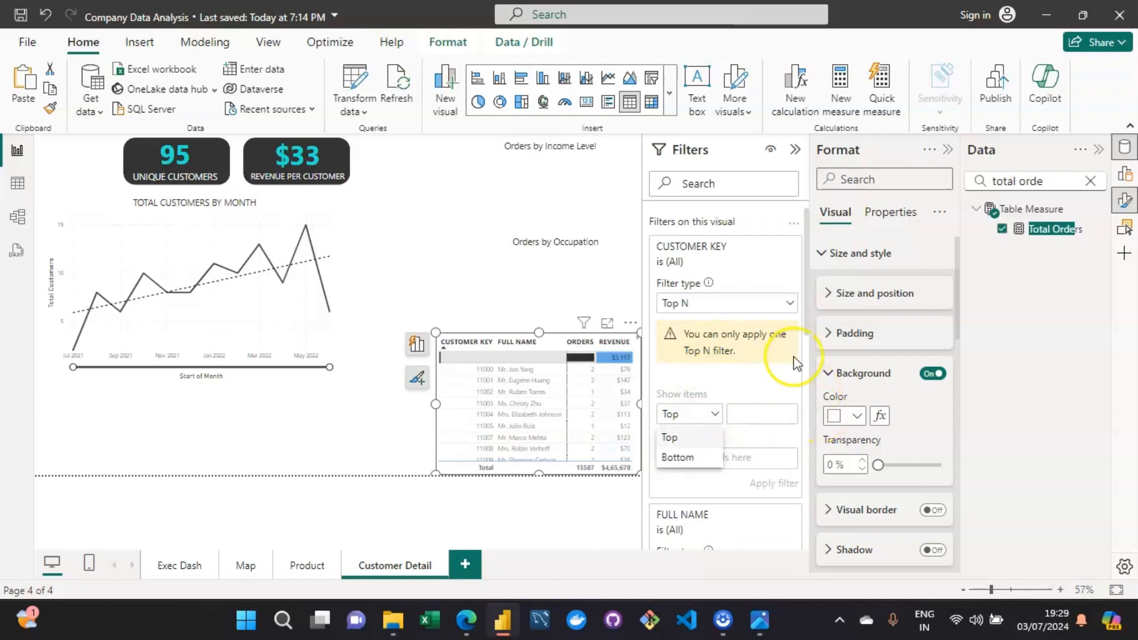
- Remove the ProductName Top N filter from the customer table
drag(806, 310, 808, 433)
click(738, 394)
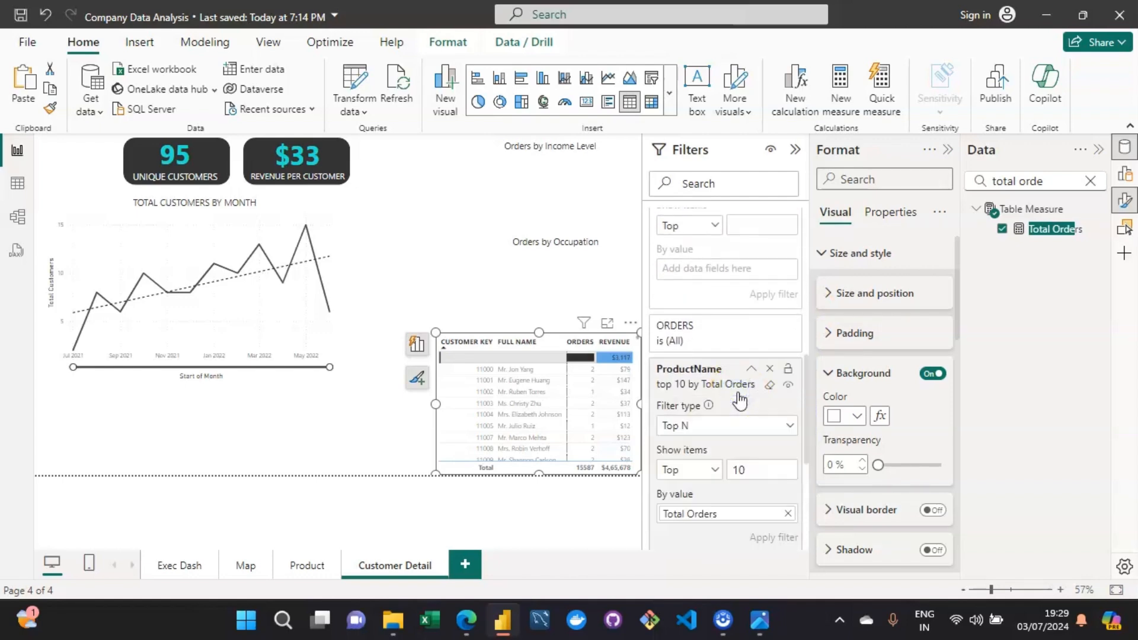
click(769, 370)
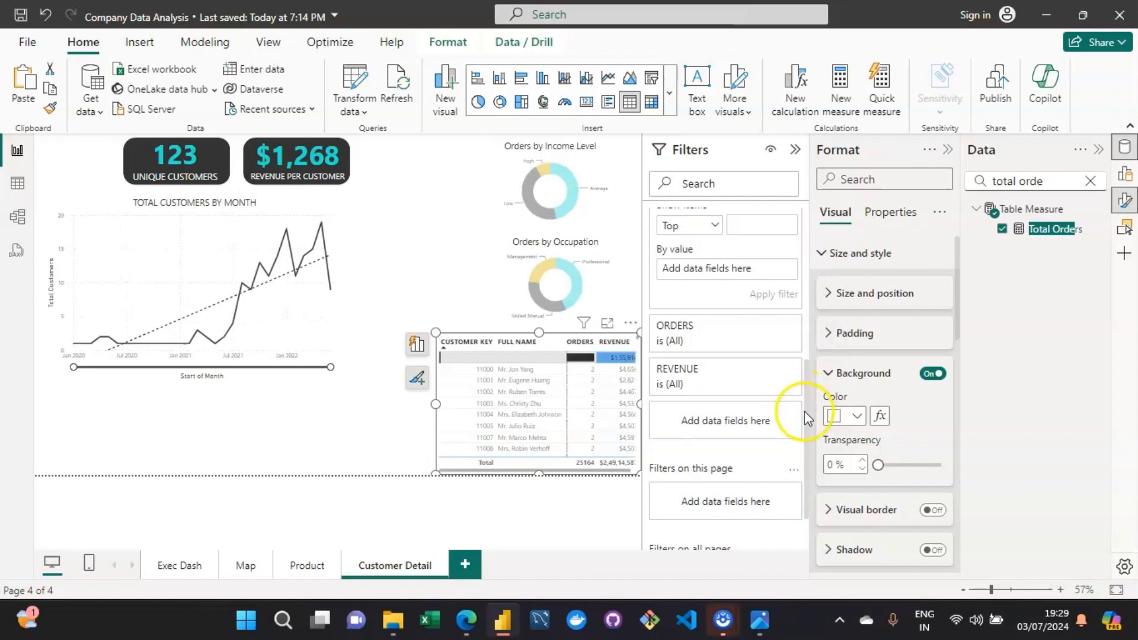
- Set the FULL NAME filter to show the top 100 by Total Orders and apply it
drag(804, 411, 820, 369)
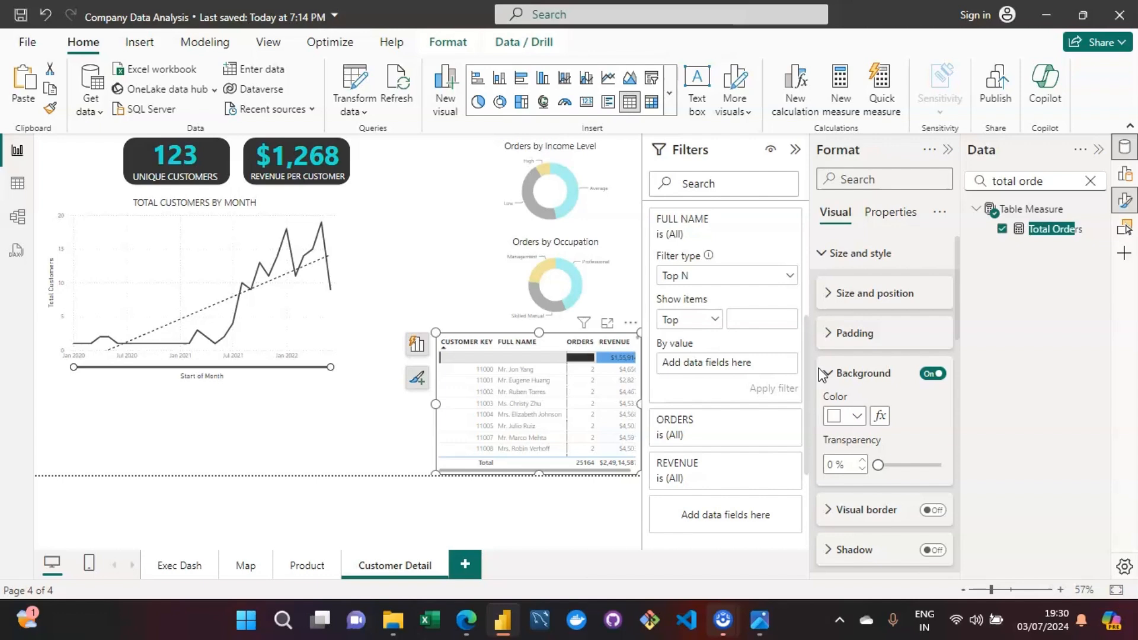
mouse_move(804, 394)
mouse_down()
mouse_move(805, 407)
mouse_move(815, 291)
mouse_move(805, 393)
mouse_up()
click(737, 401)
text(100)
click(1040, 187)
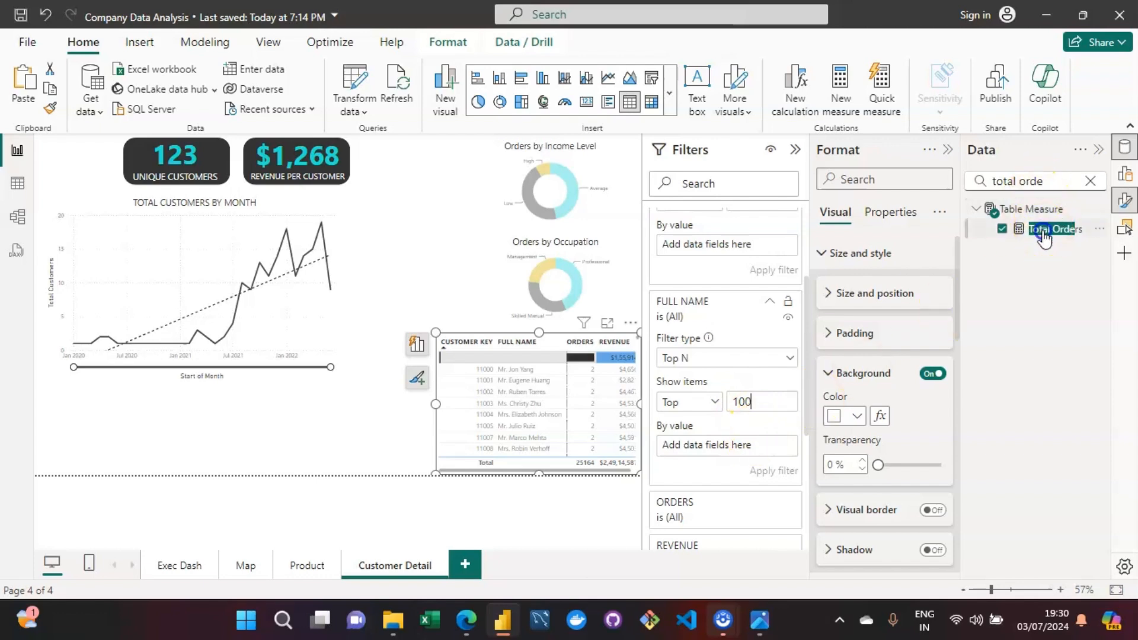
drag(1041, 230, 748, 448)
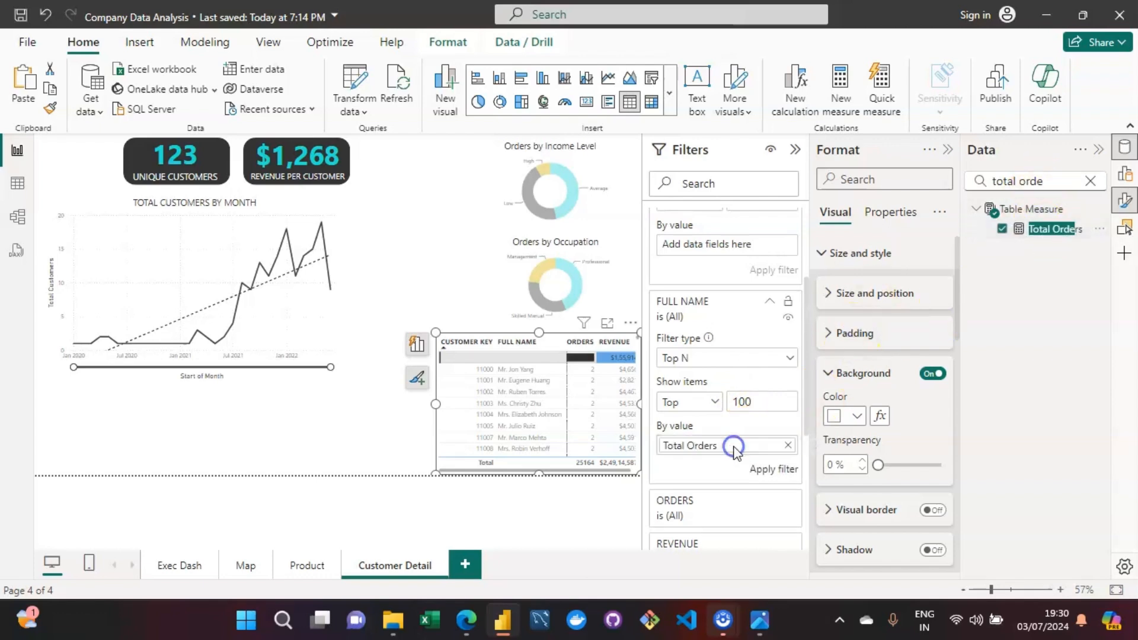
click(761, 469)
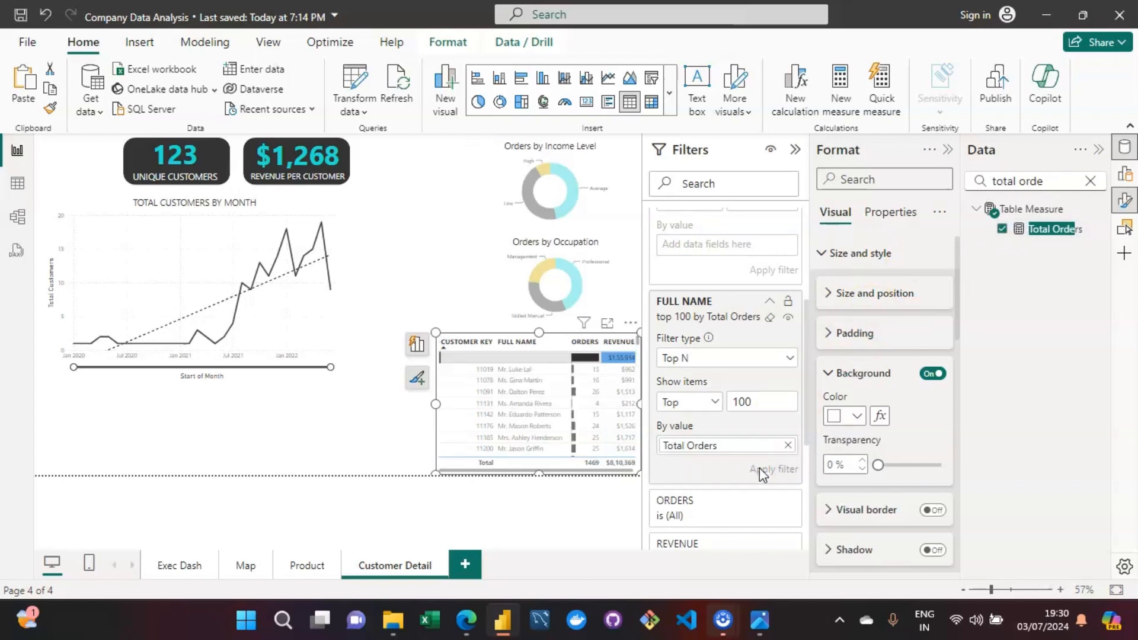
- Sort the customer table by ORDERS descending
click(386, 458)
click(526, 357)
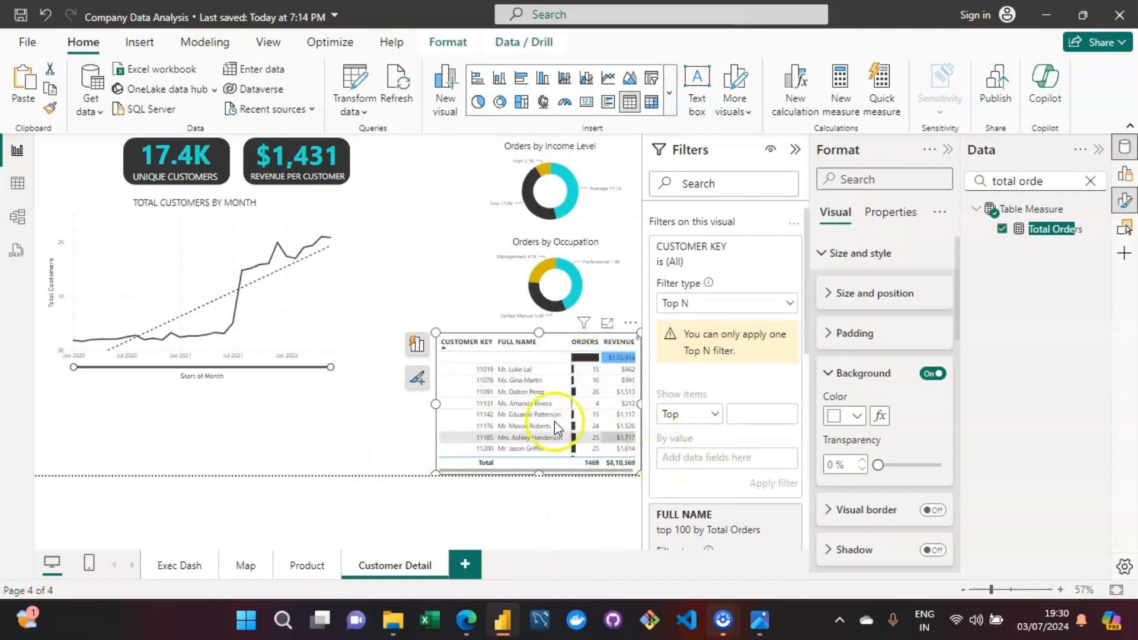
click(585, 343)
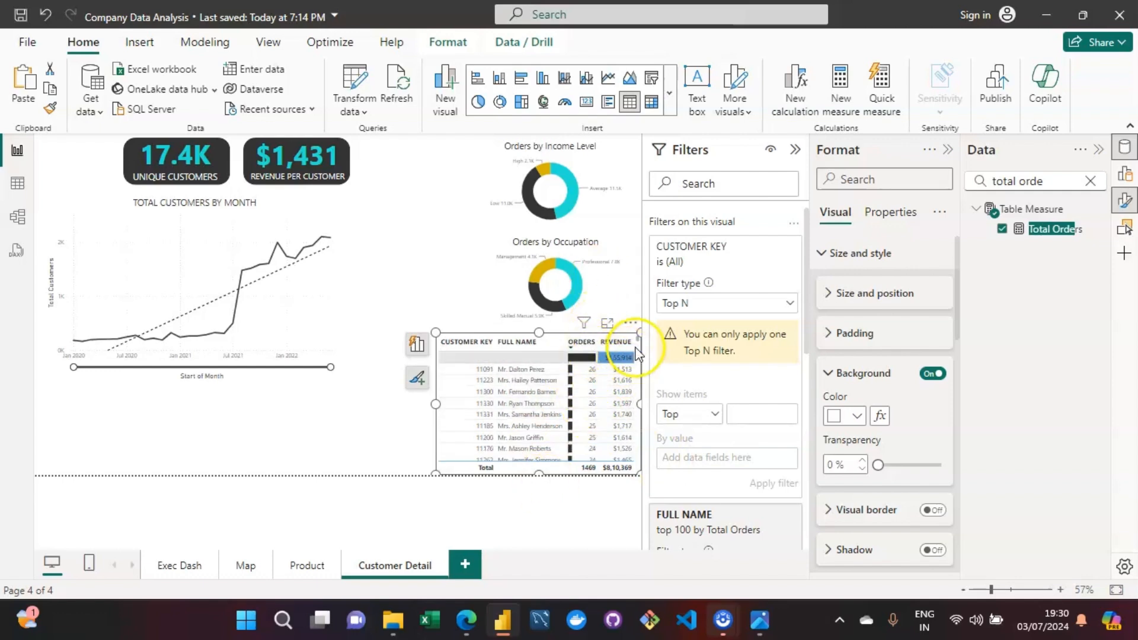
click(582, 342)
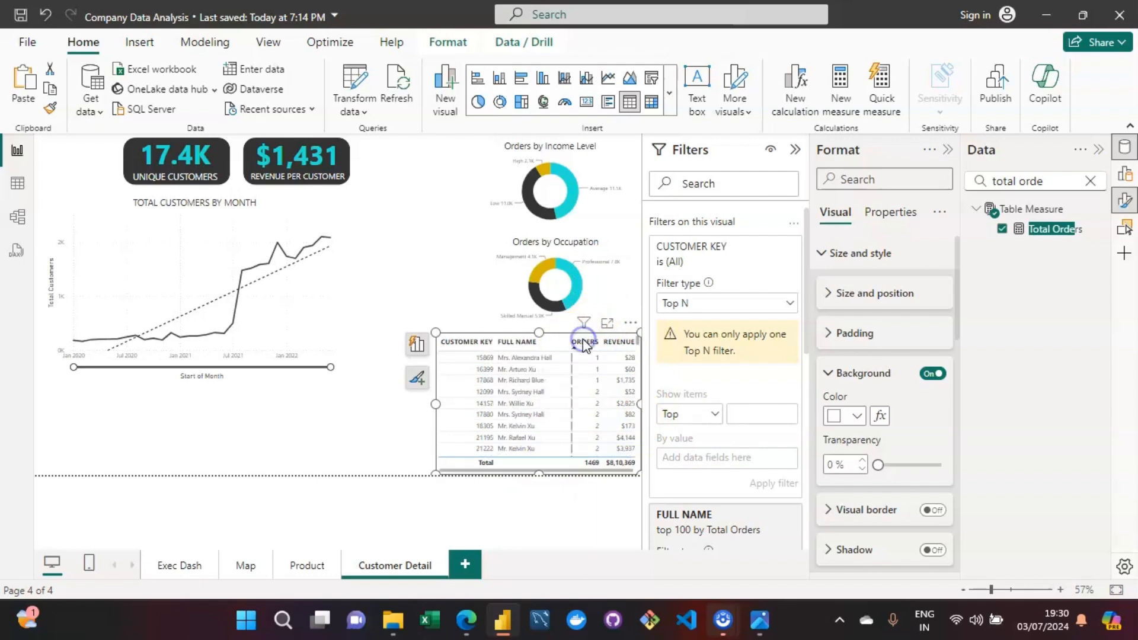
click(582, 342)
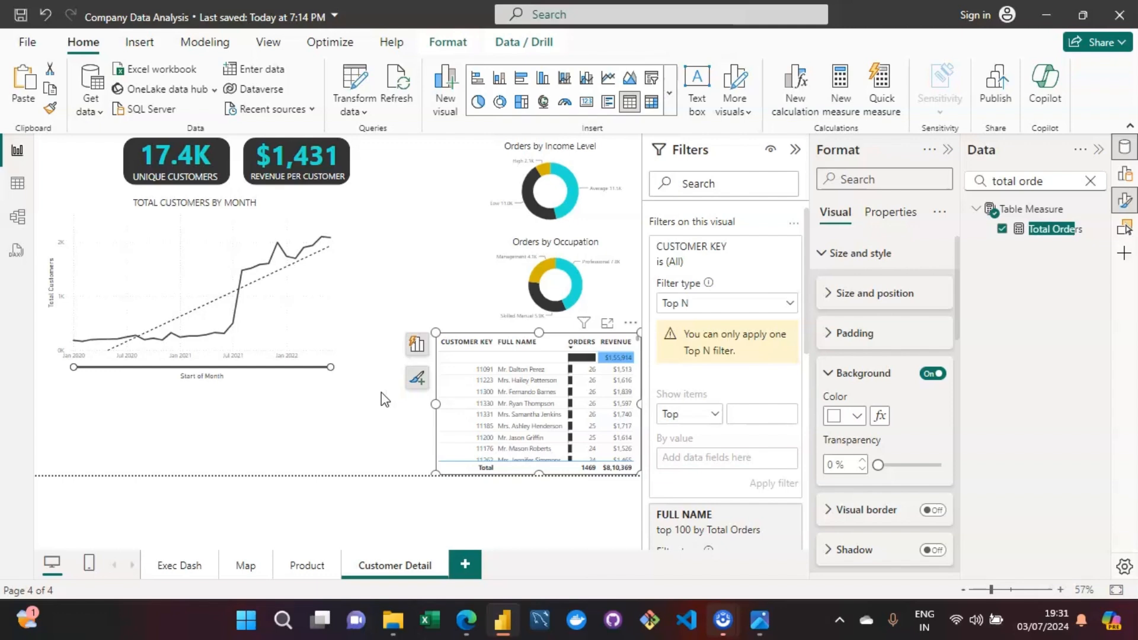
- Check the table's rows and FULL NAME filter against the objectives in Assignment-4-Tables.png and return to the Power BI report
drag(639, 344, 638, 469)
drag(637, 513, 648, 325)
drag(806, 297, 795, 407)
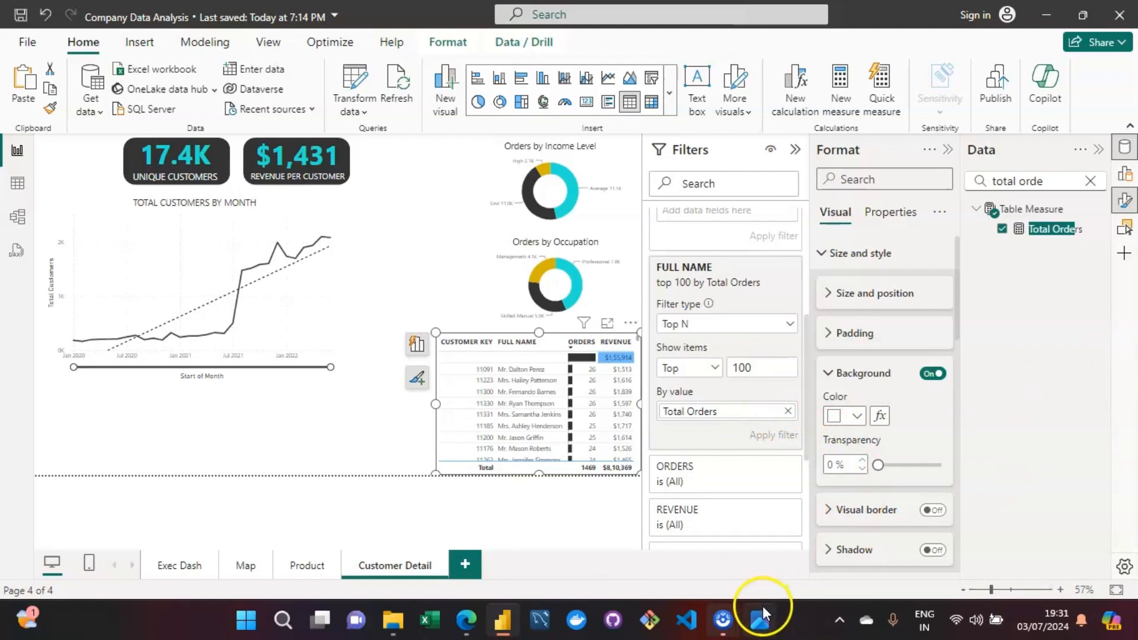
click(758, 622)
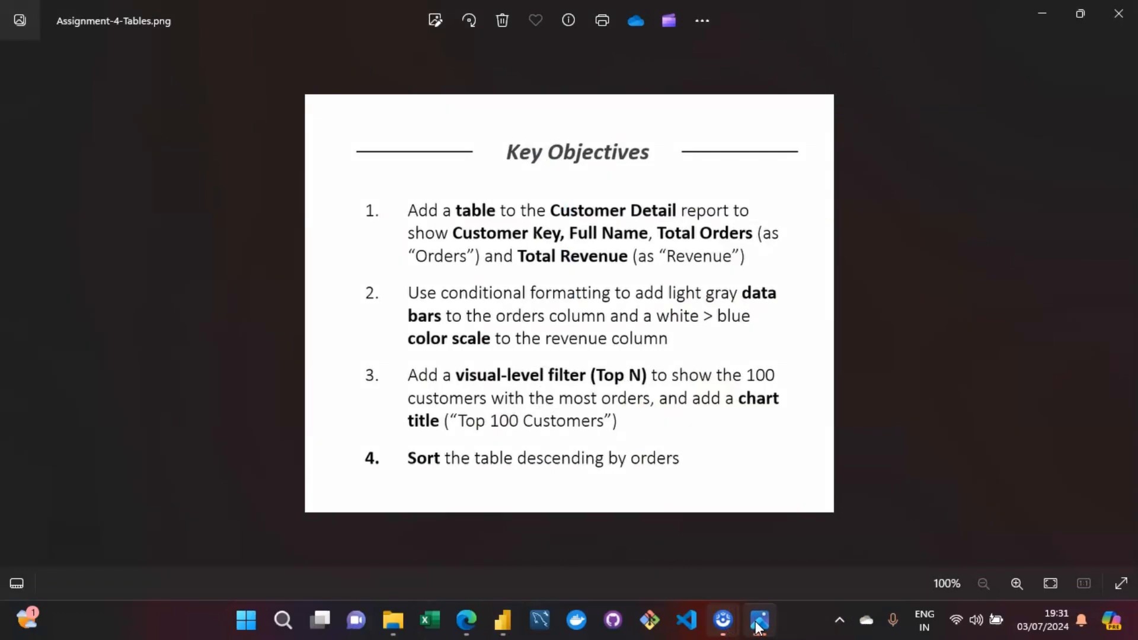
click(758, 622)
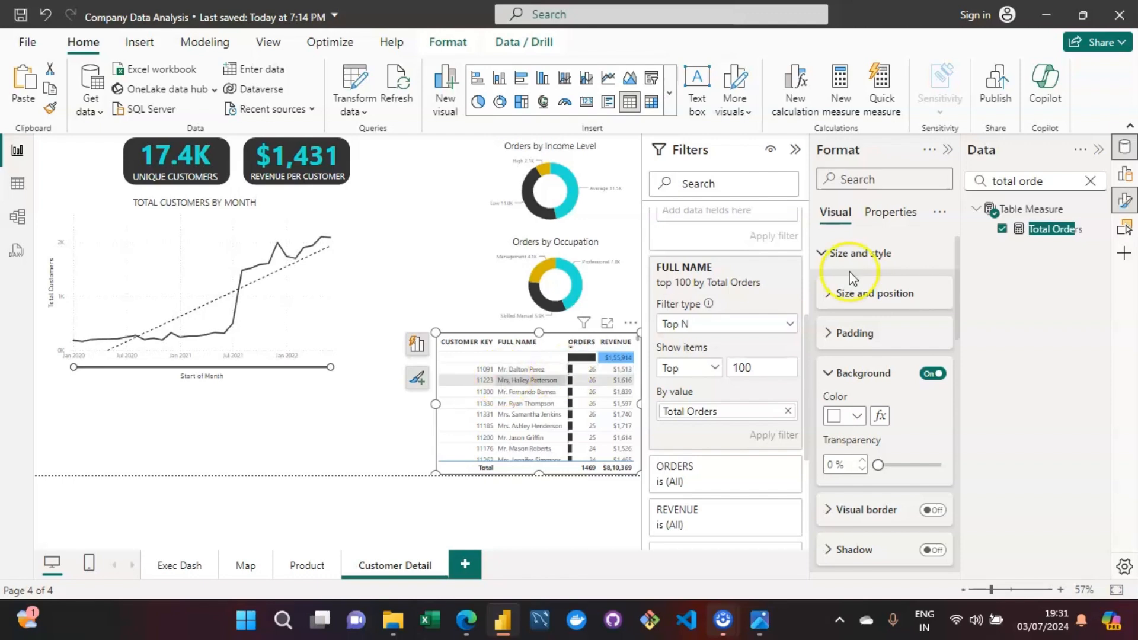
- Collapse the Filters and Format panes and align both donut charts and the customer table in one centred column
click(800, 149)
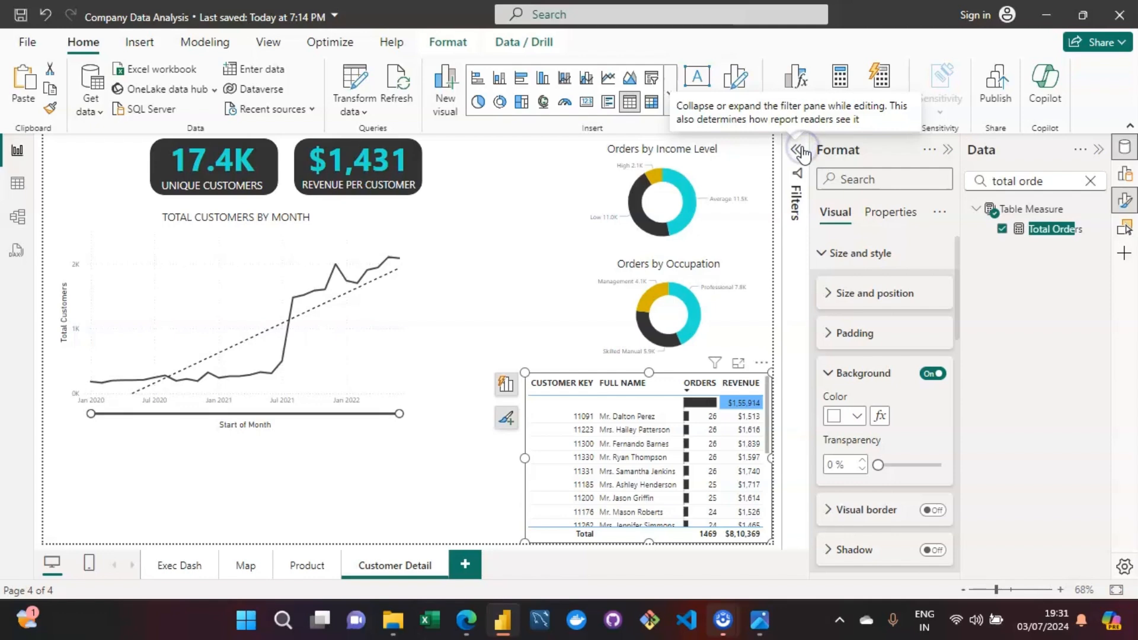
click(947, 150)
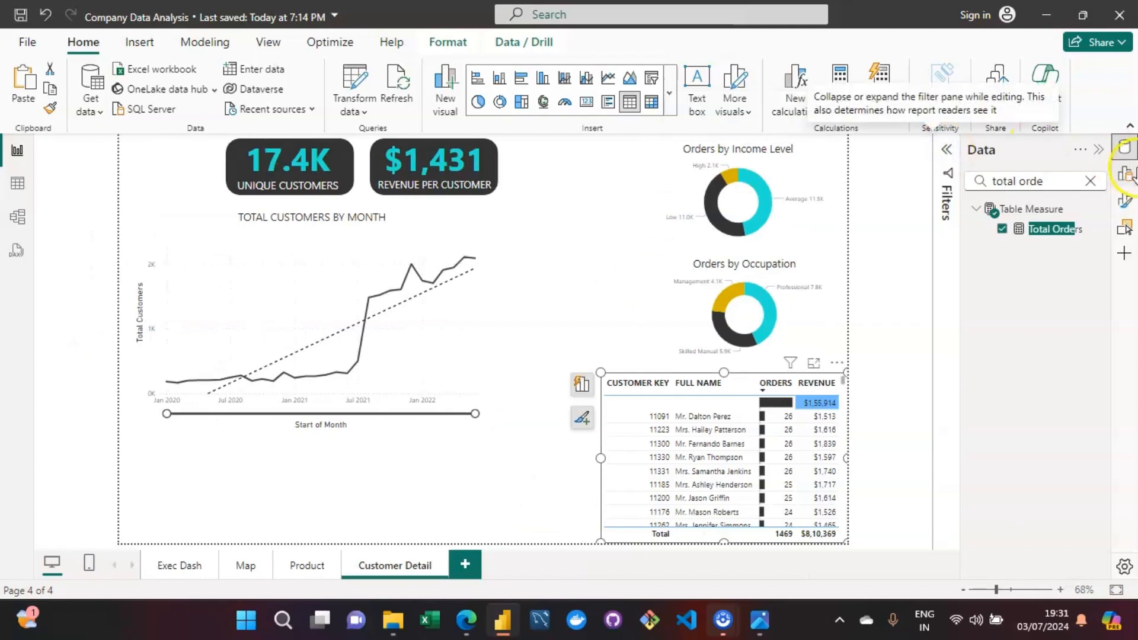
click(516, 489)
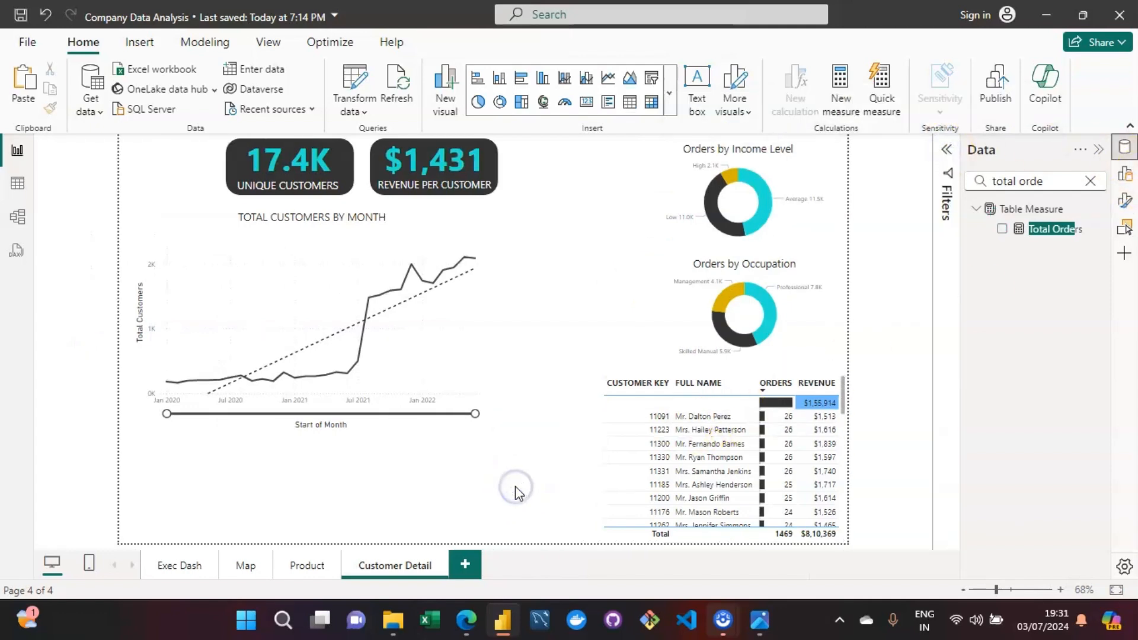
click(662, 200)
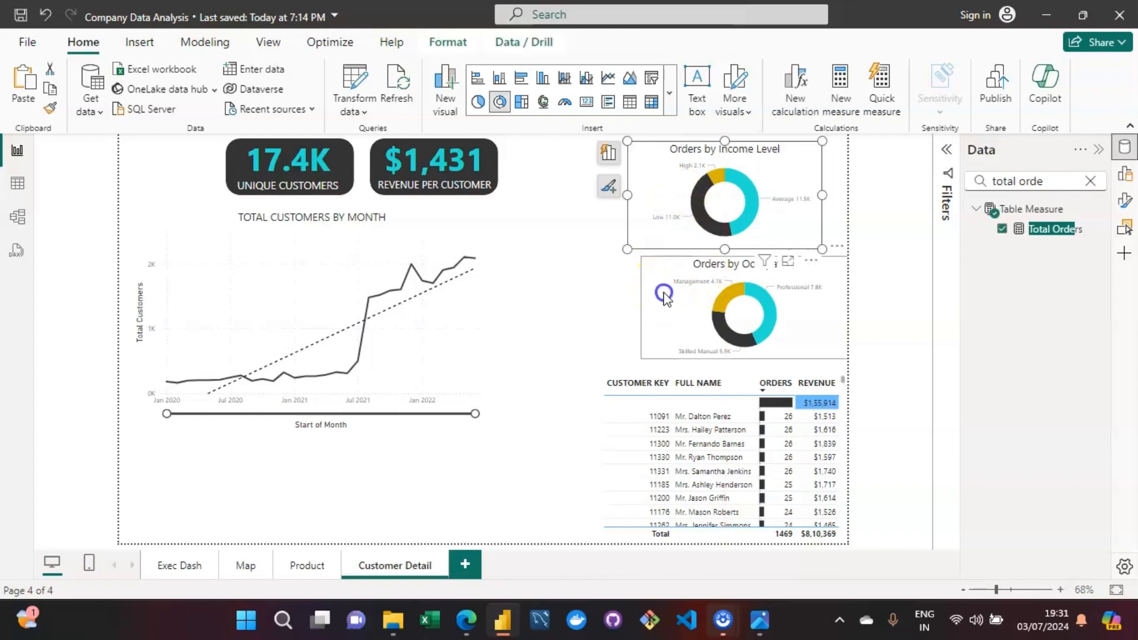
drag(647, 297, 644, 295)
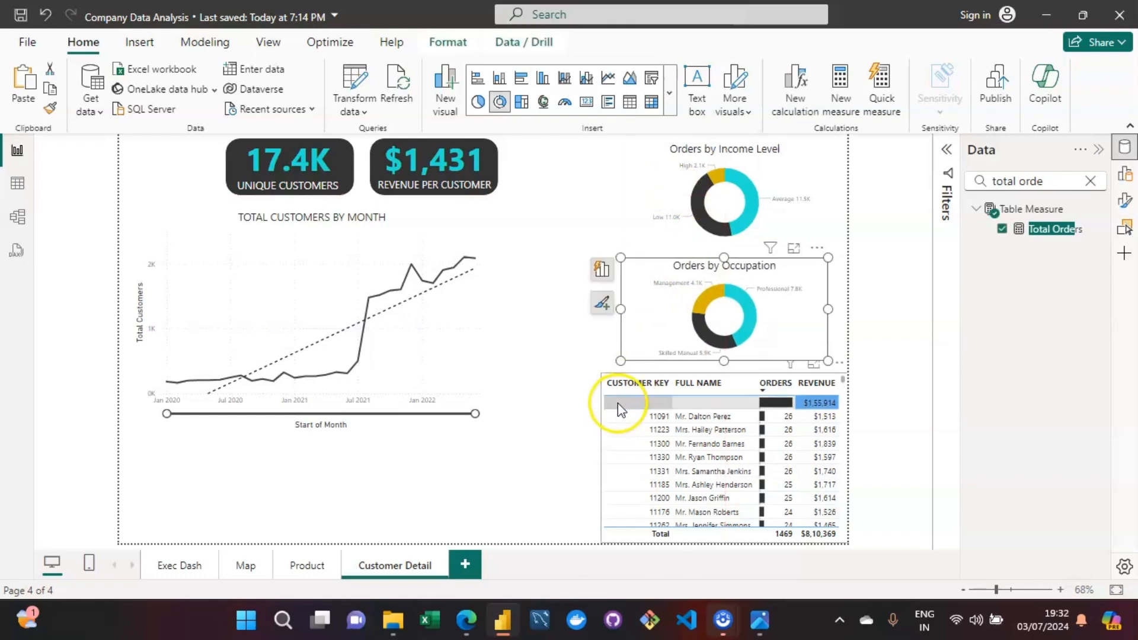
drag(602, 412, 587, 412)
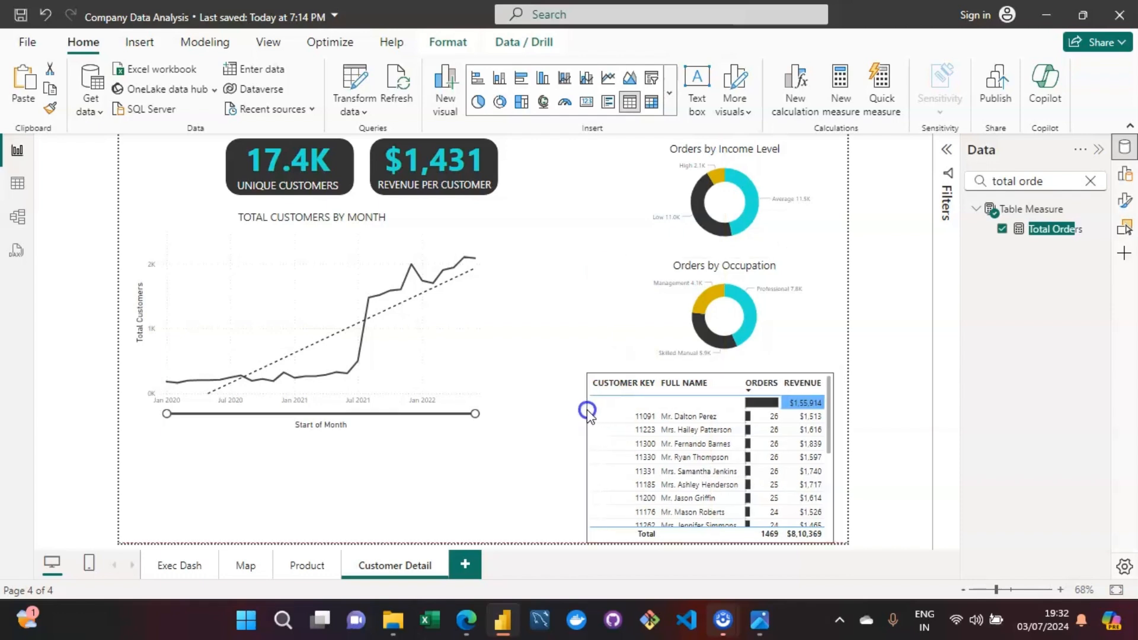
click(505, 453)
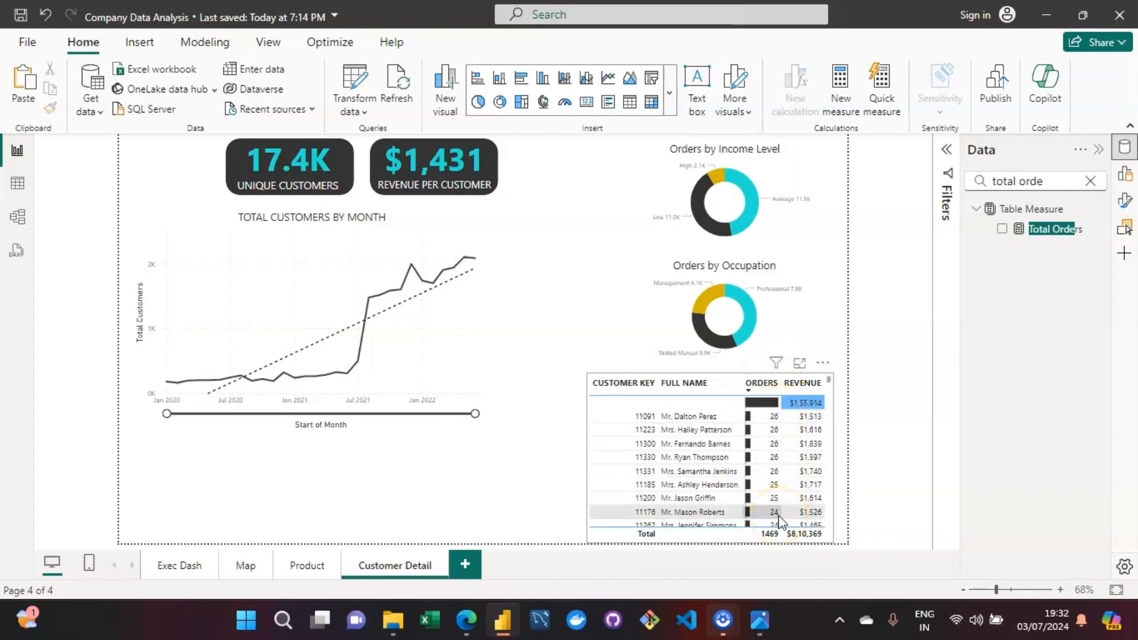
- Consult the objectives in Assignment-4-Tables.png, enable the customer table's title in the Power BI report and set its text to TOP 100 CUSTOMERS
click(759, 619)
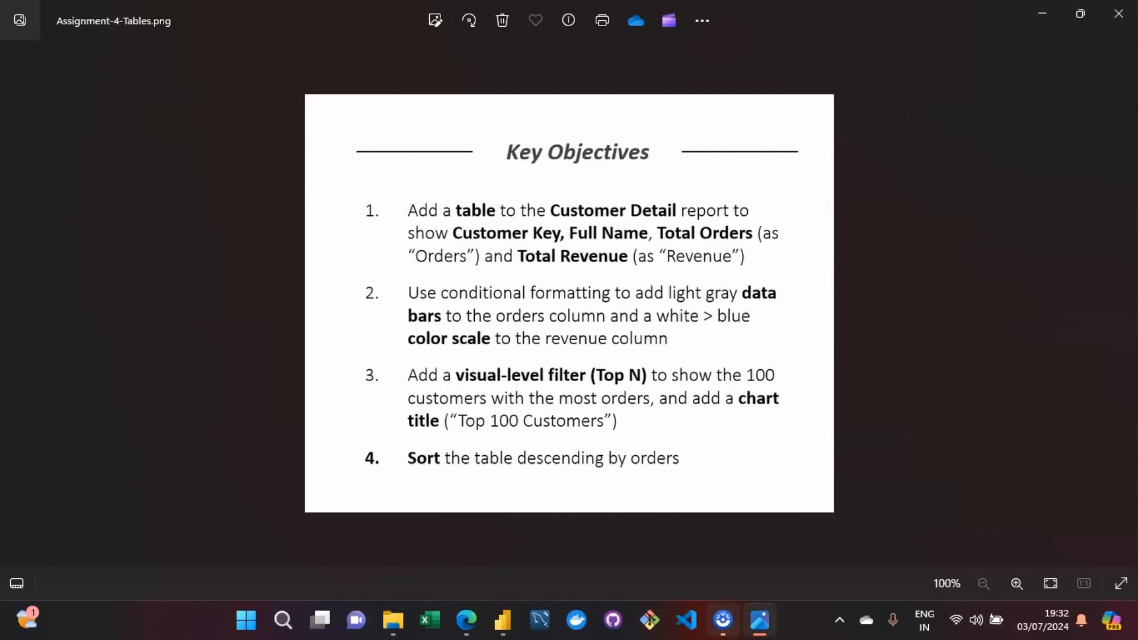
click(759, 619)
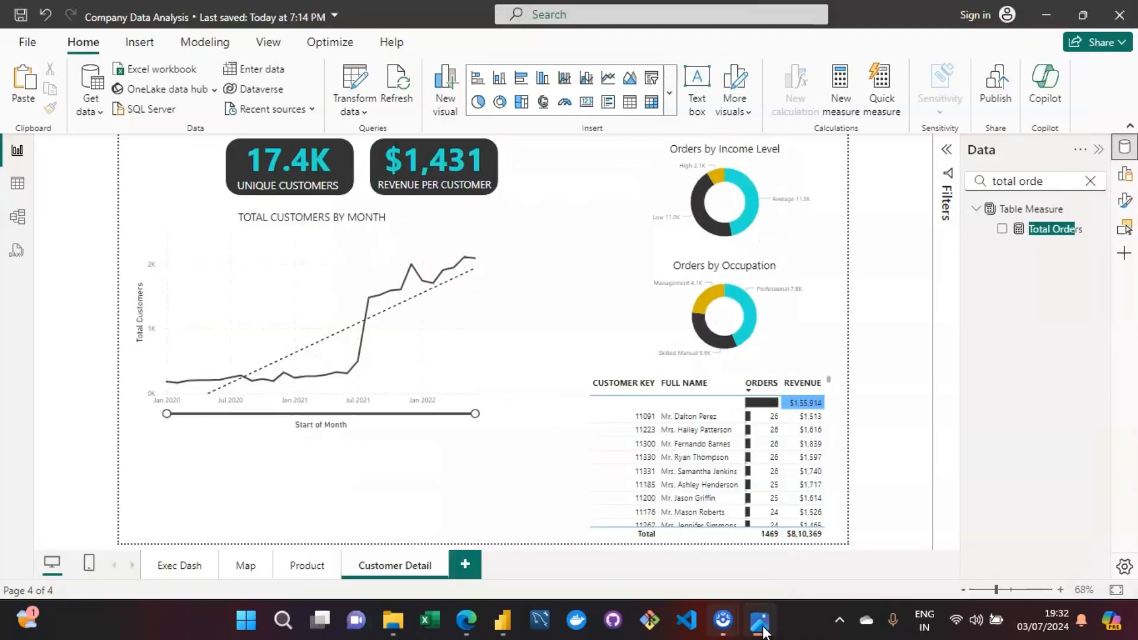
click(594, 384)
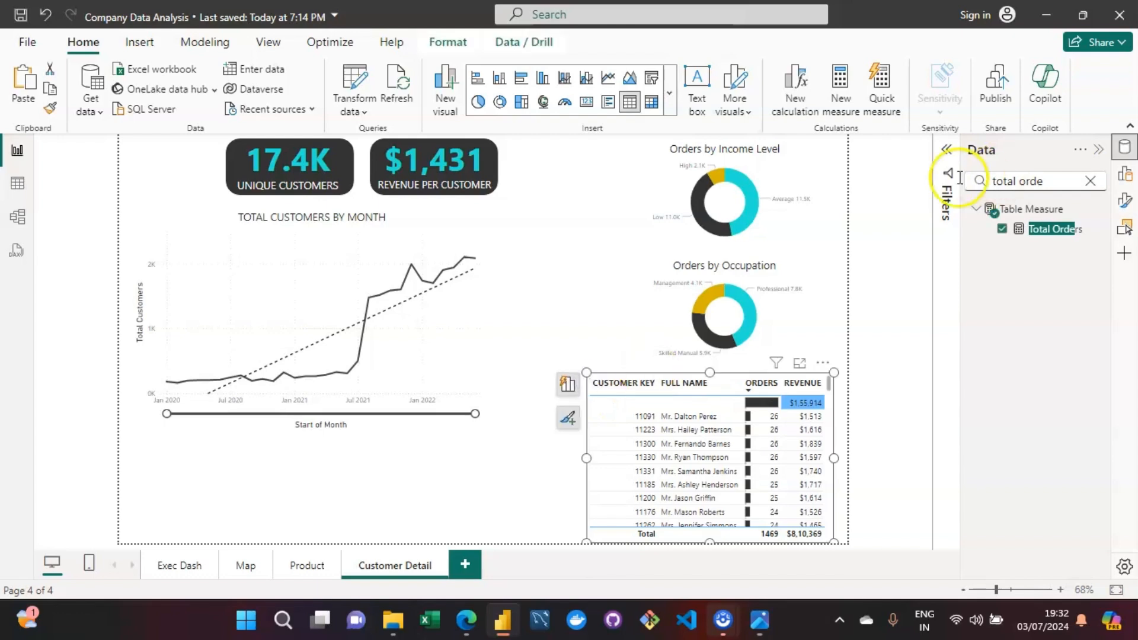
click(571, 387)
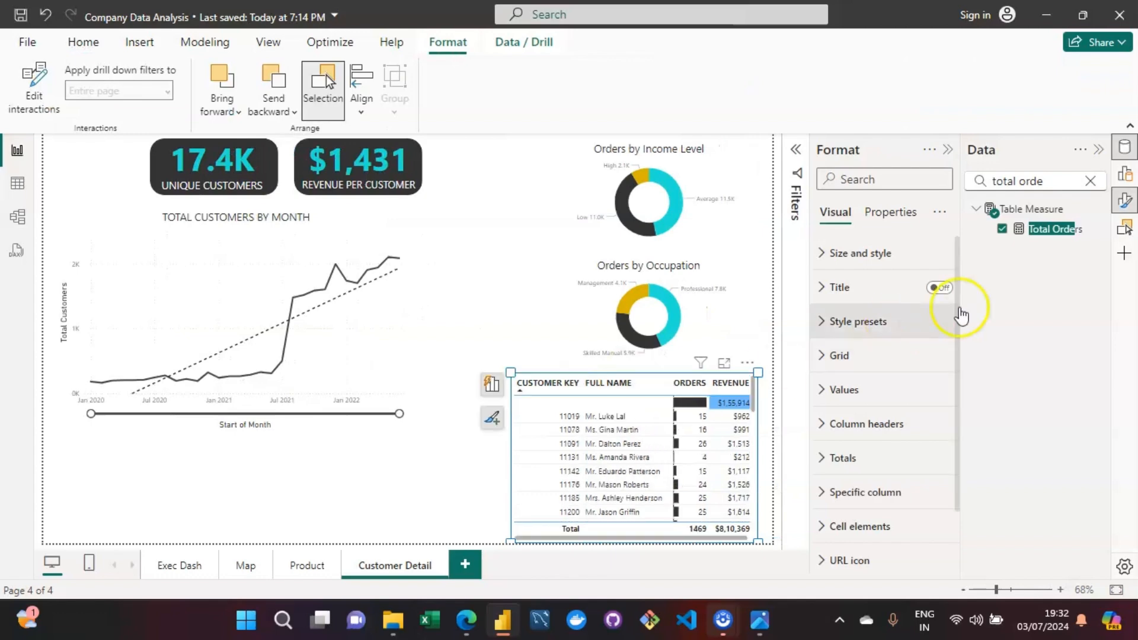
click(940, 289)
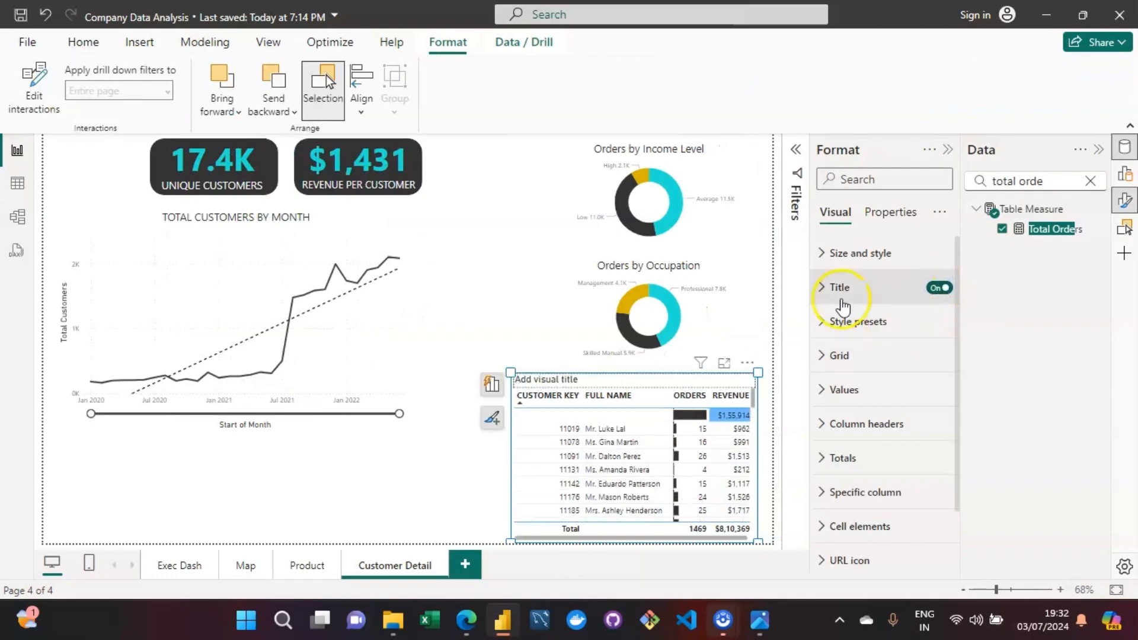
click(837, 287)
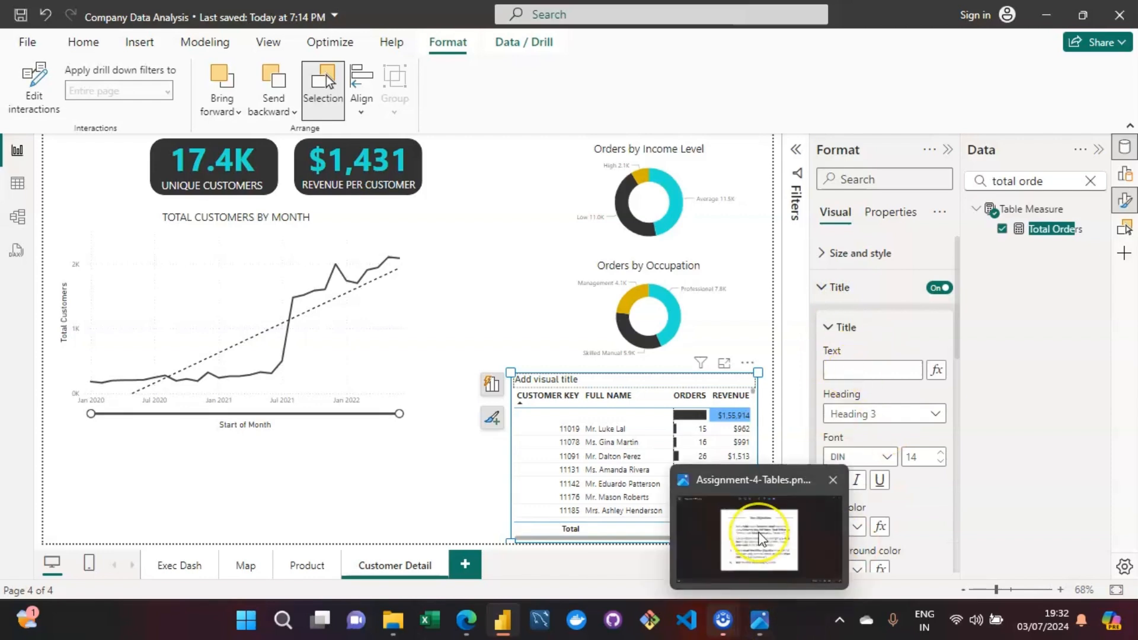
click(762, 623)
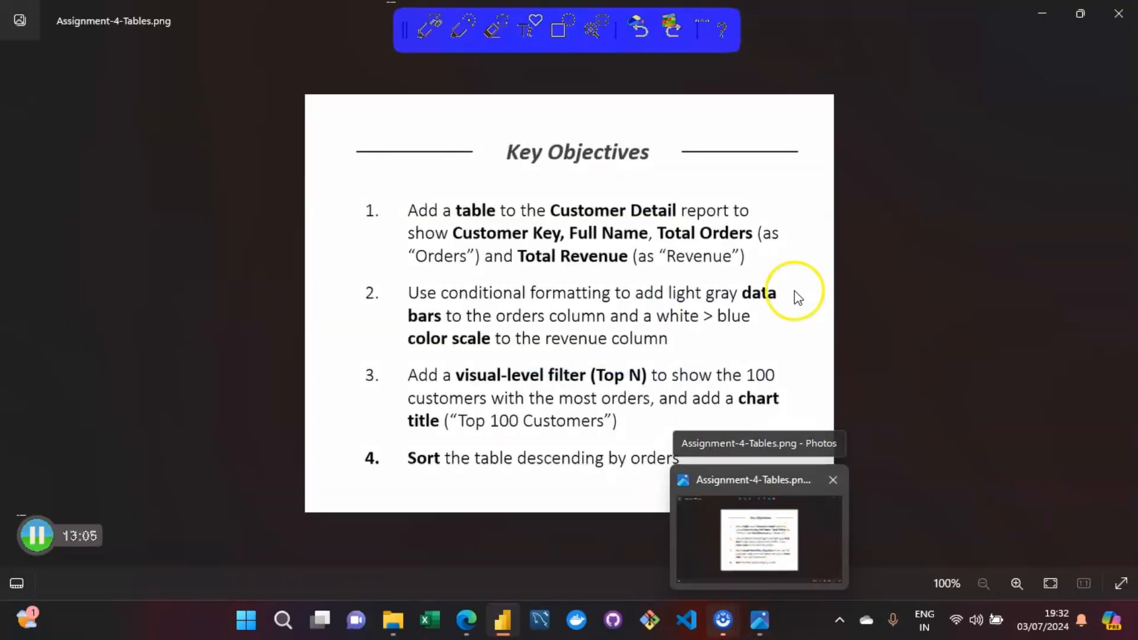
key(alt+Tab)
click(853, 369)
text(TOP 100)
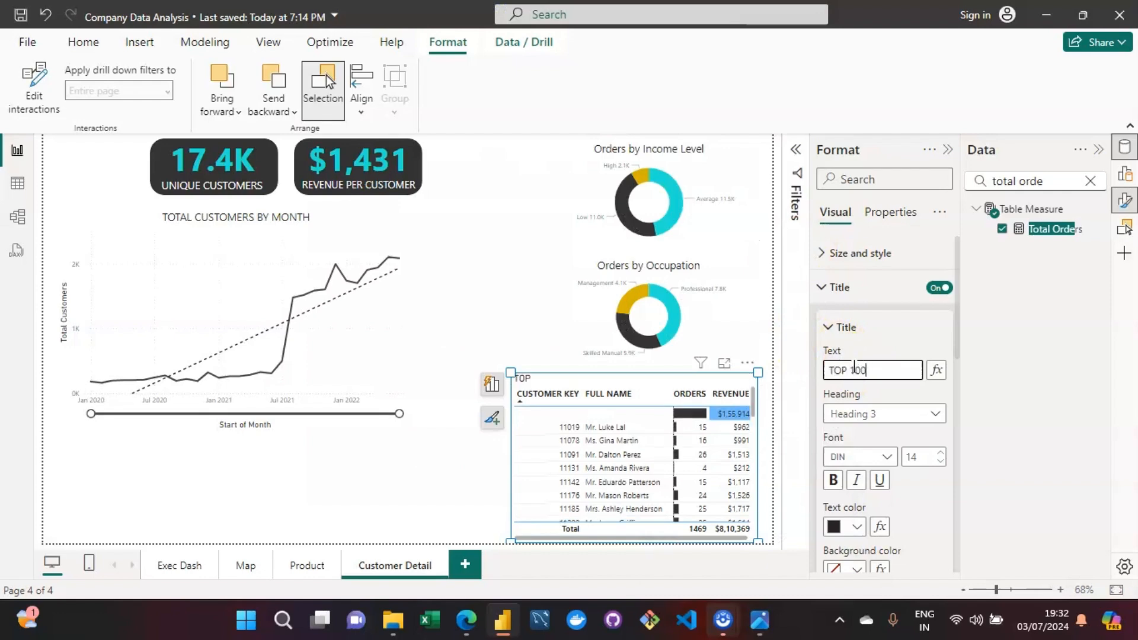
text( CUSTOMERS)
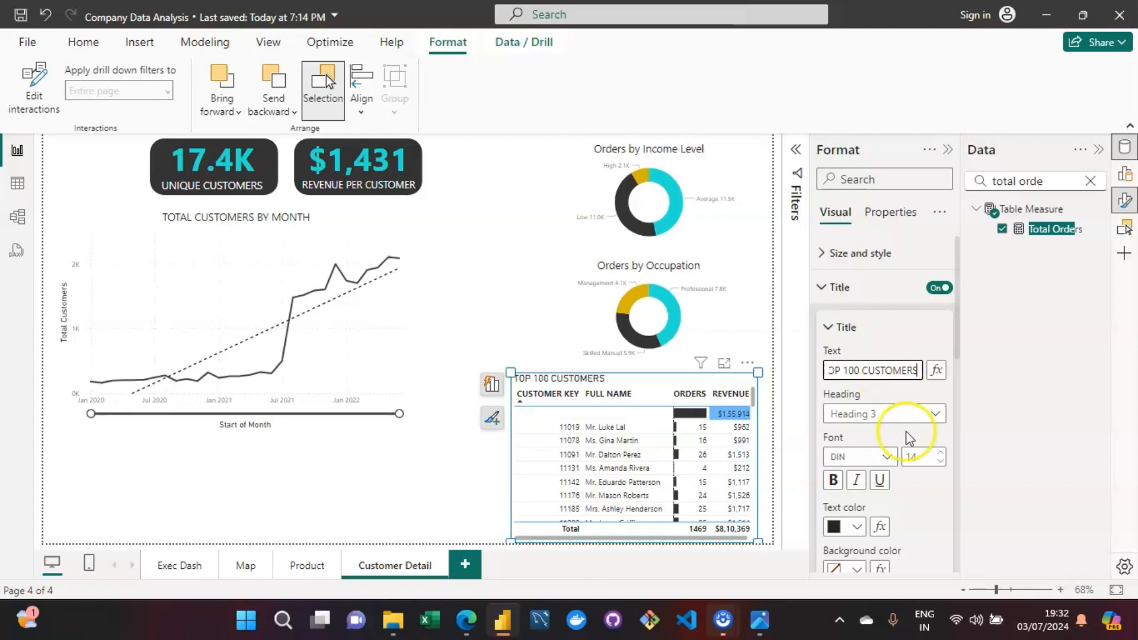
- Center the customer table's title horizontally and set its font to Segoe UI
scroll(958, 356, down, 3)
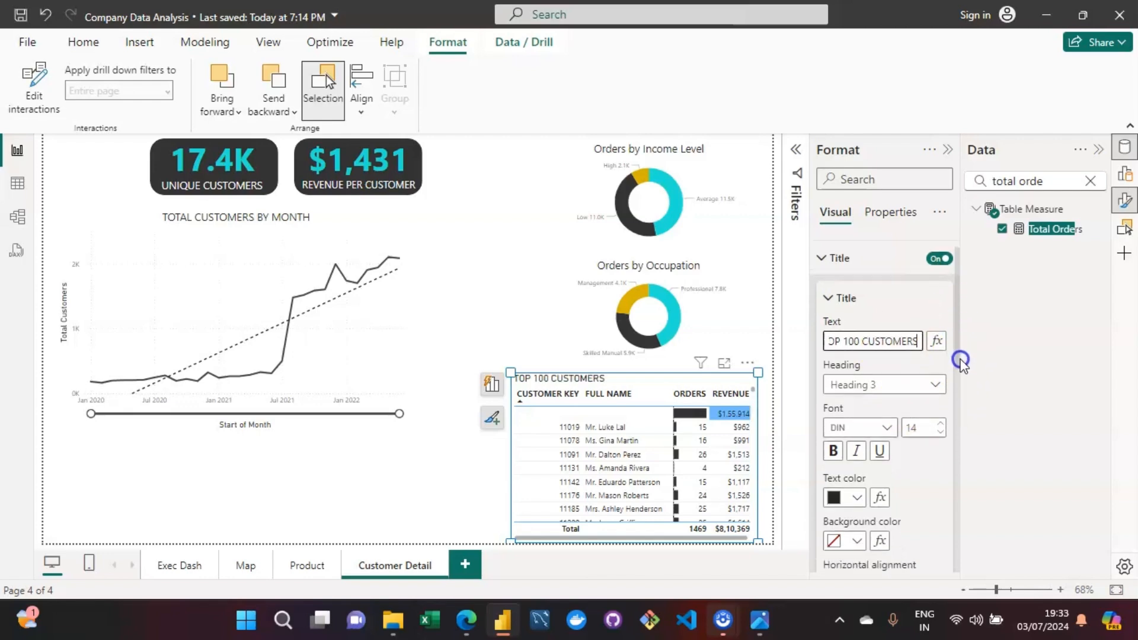
scroll(960, 385, down, 1)
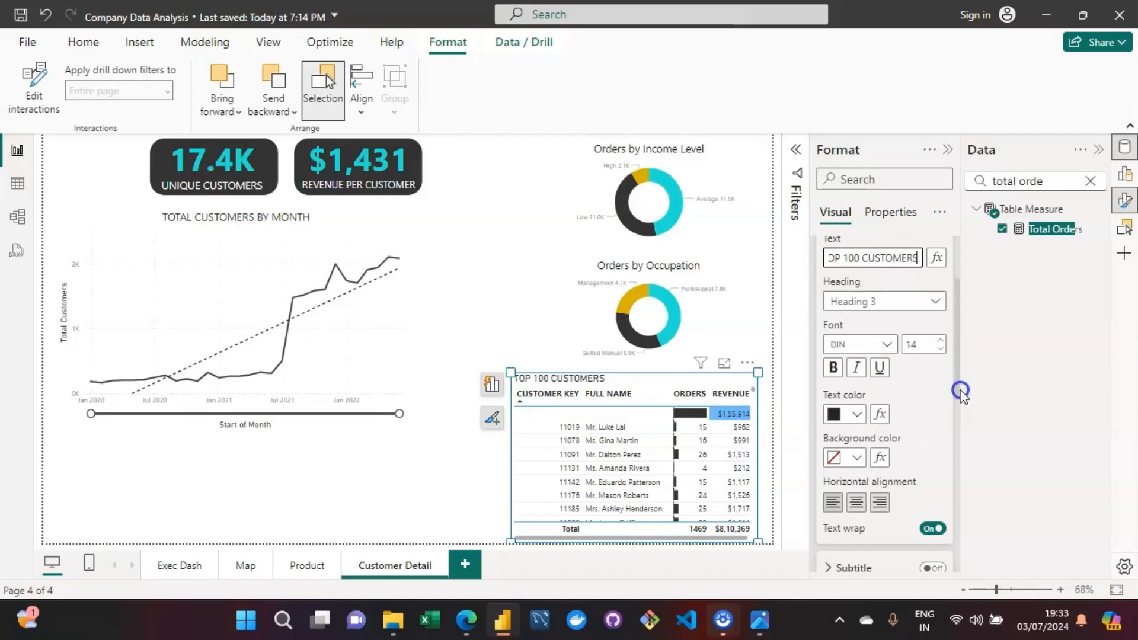
scroll(961, 392, down, 1)
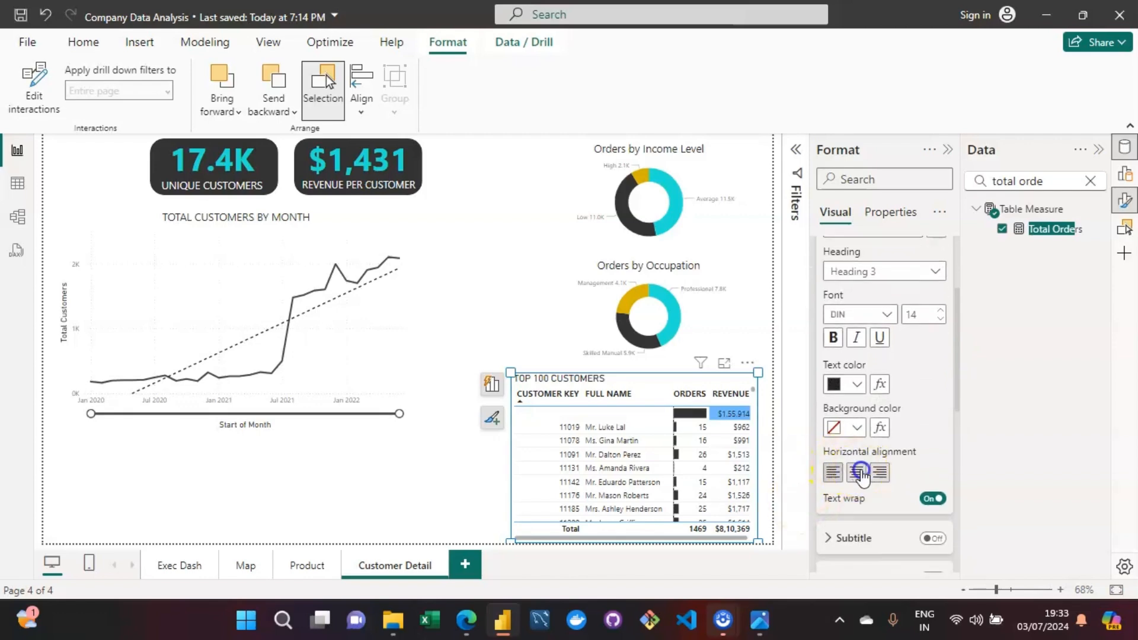
click(859, 472)
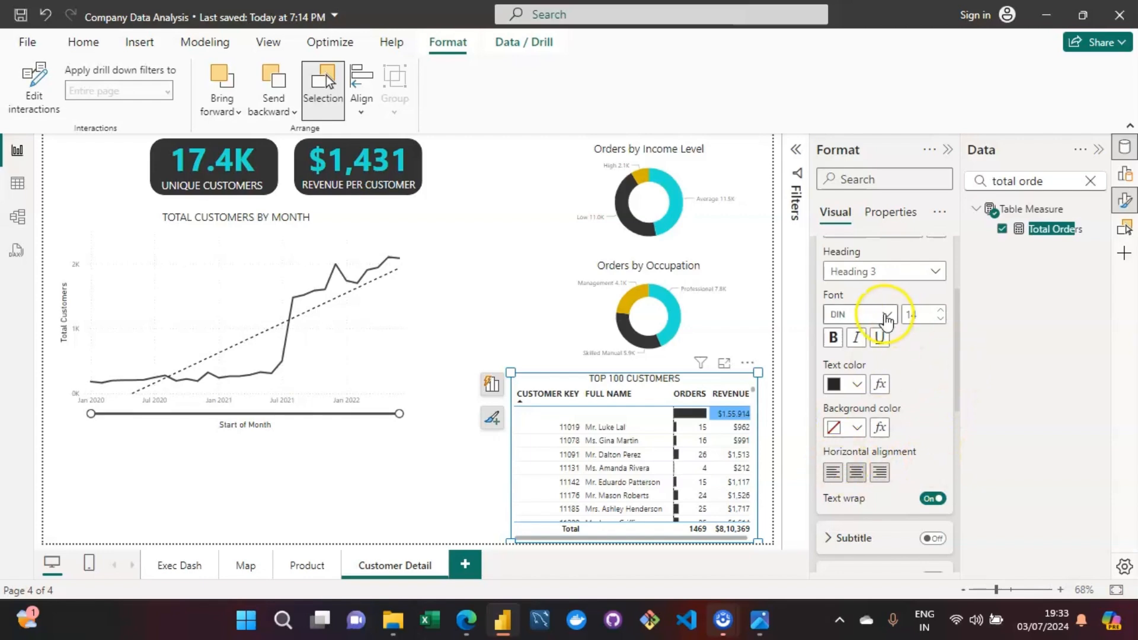
click(888, 318)
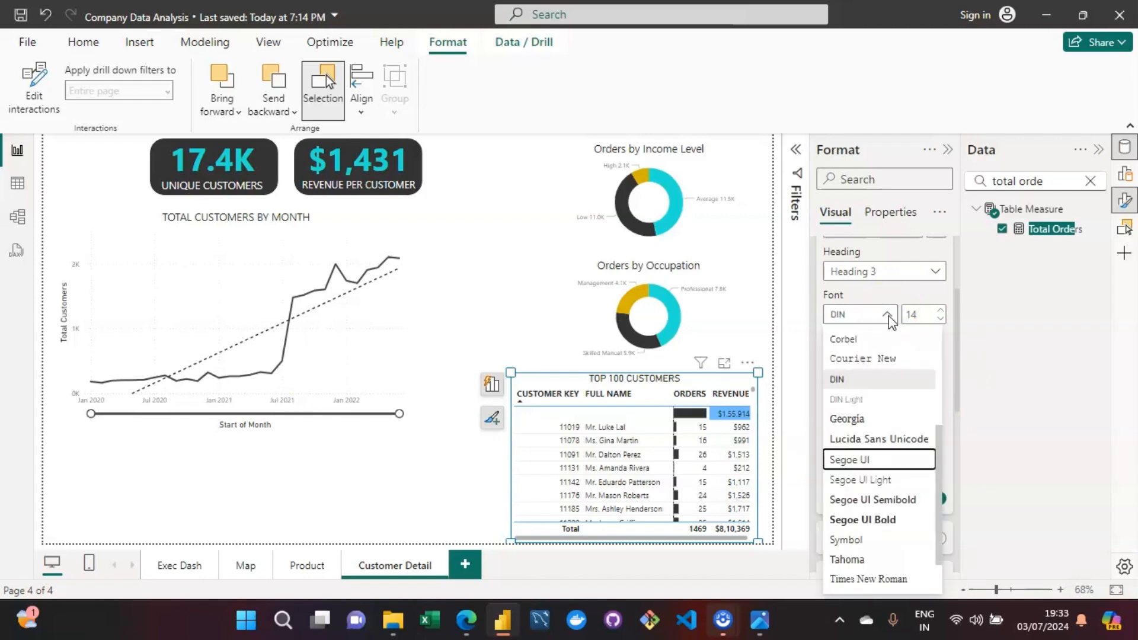
key(Up)
key(Up)
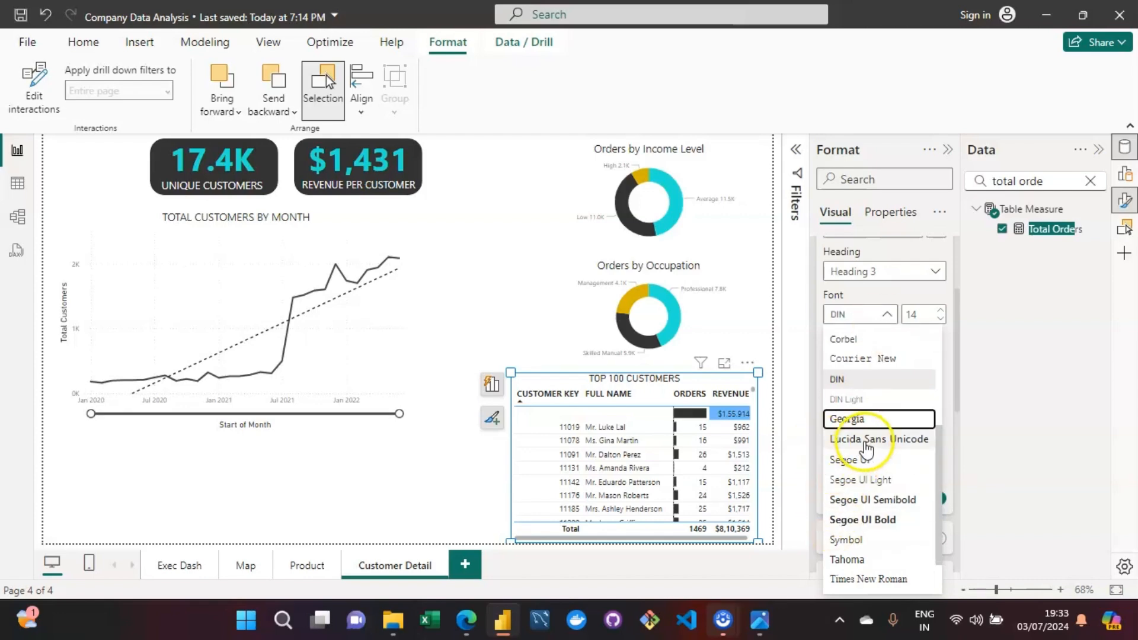
click(869, 460)
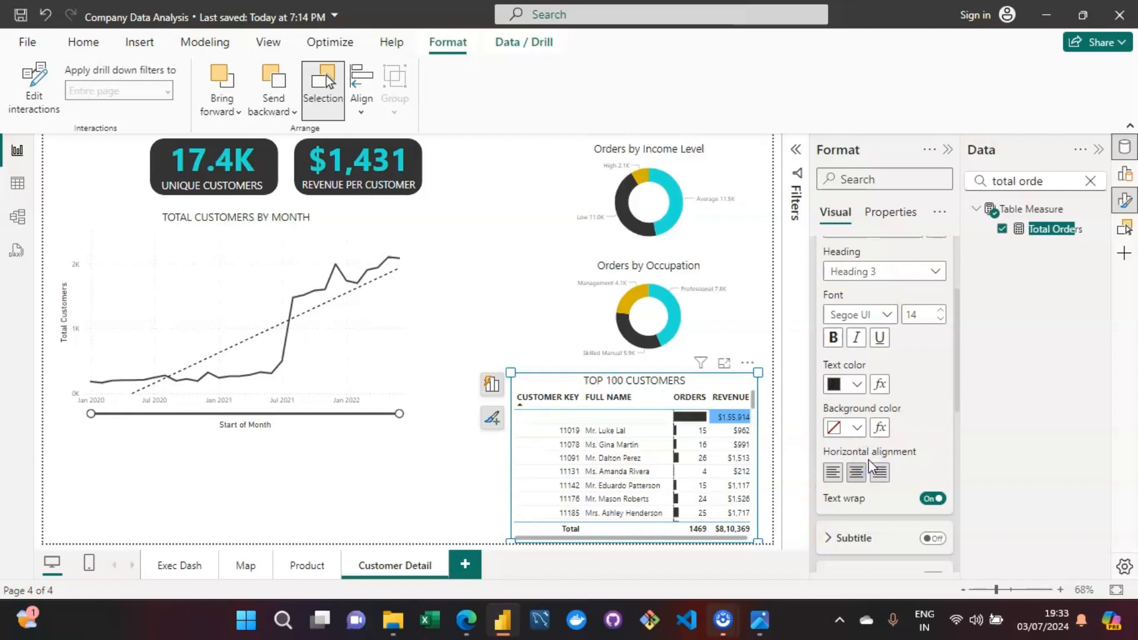
click(480, 468)
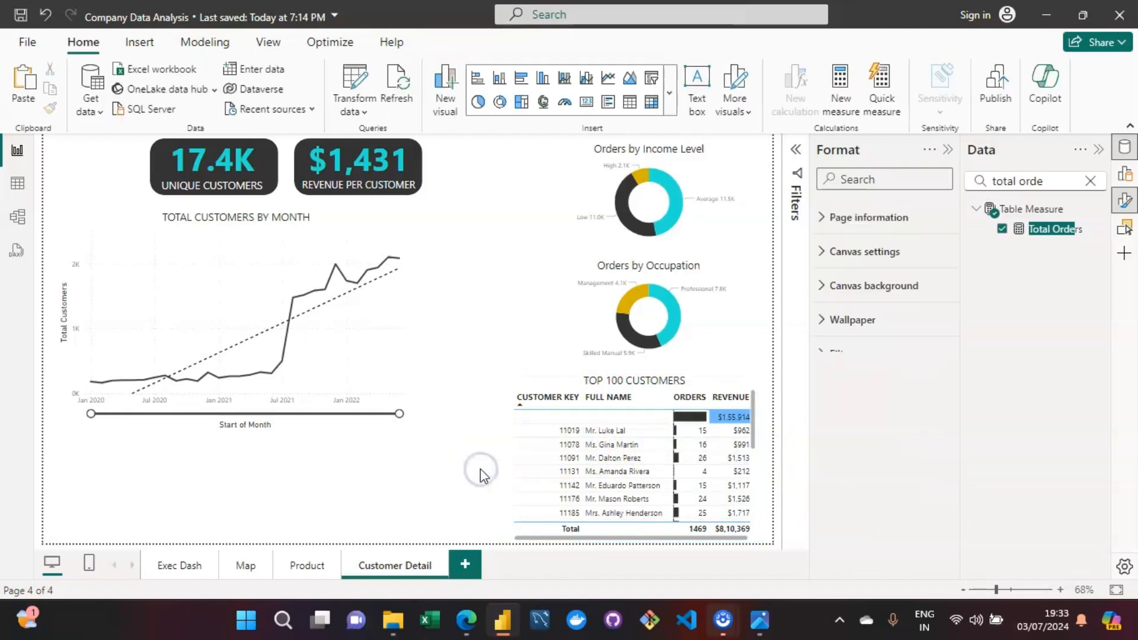
- Sort the titled customer table by ORDERS in descending order again and recheck the objectives in Assignment-4-Tables.png
click(534, 378)
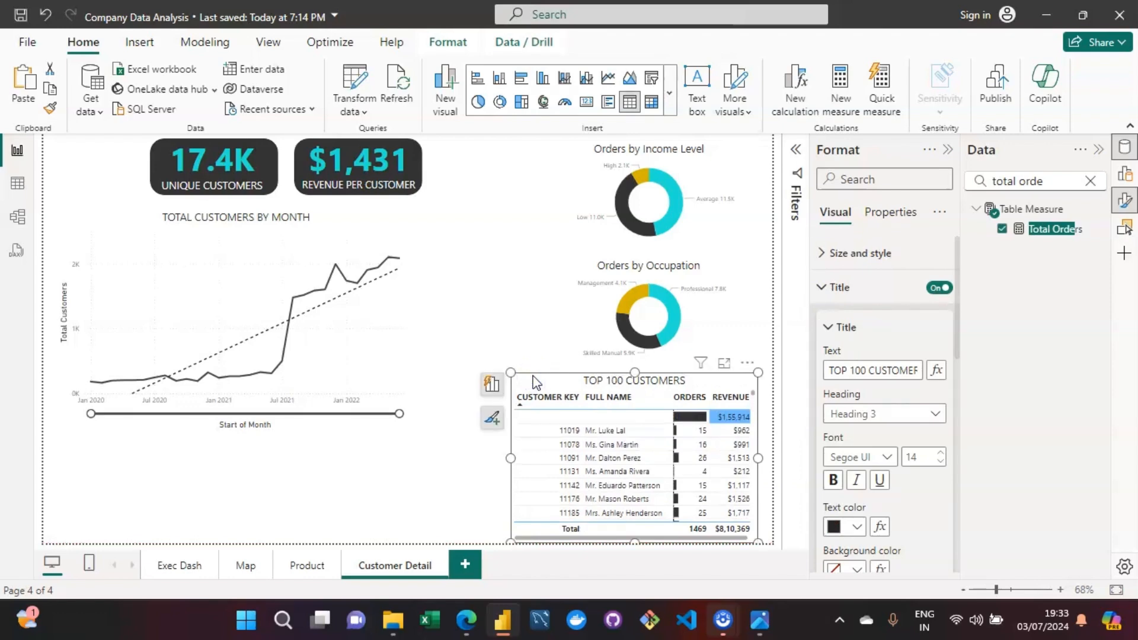
click(691, 397)
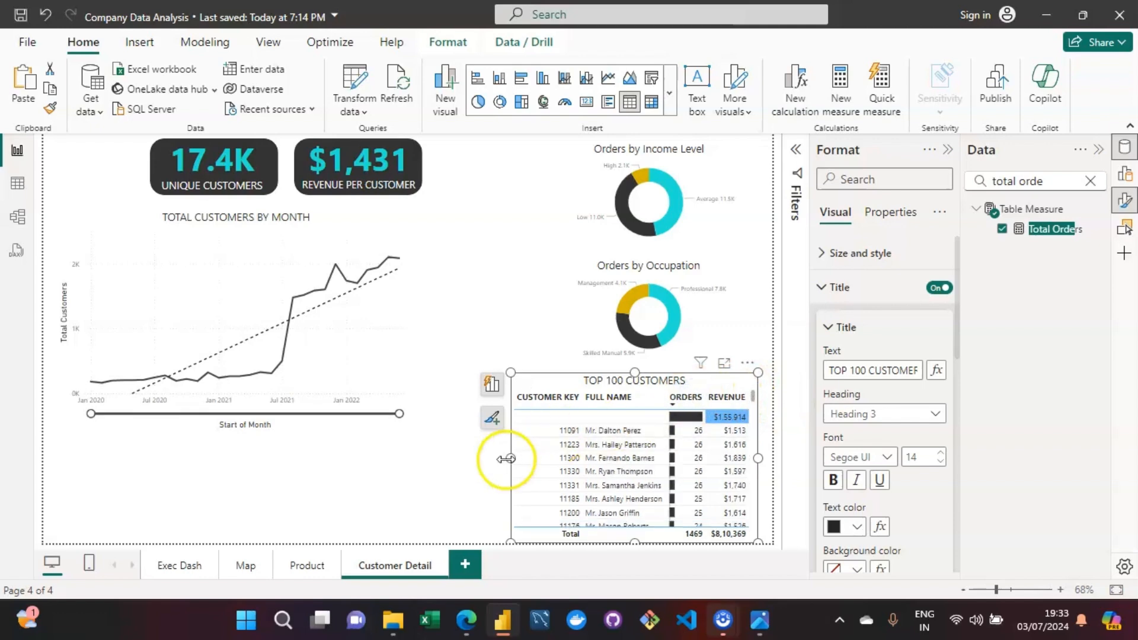
click(442, 506)
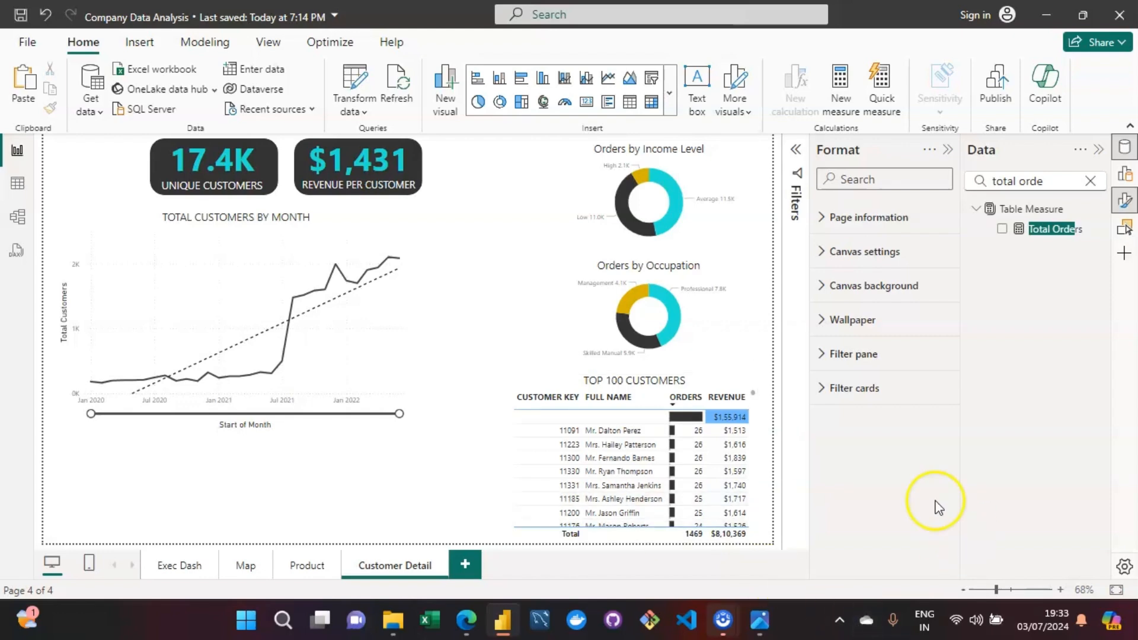
click(770, 630)
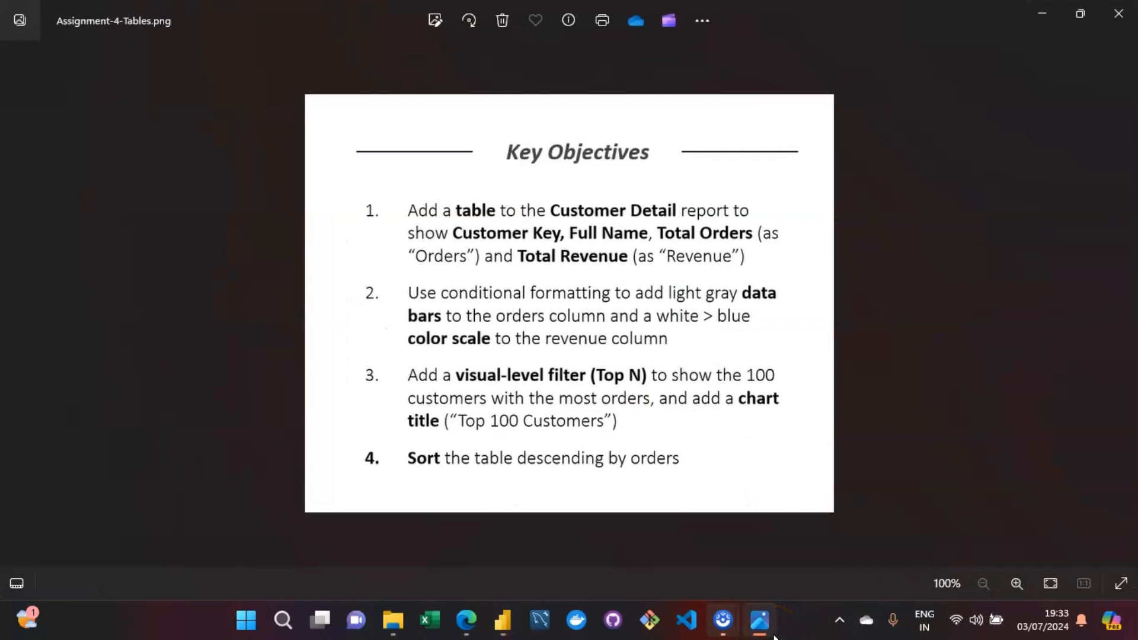
click(771, 633)
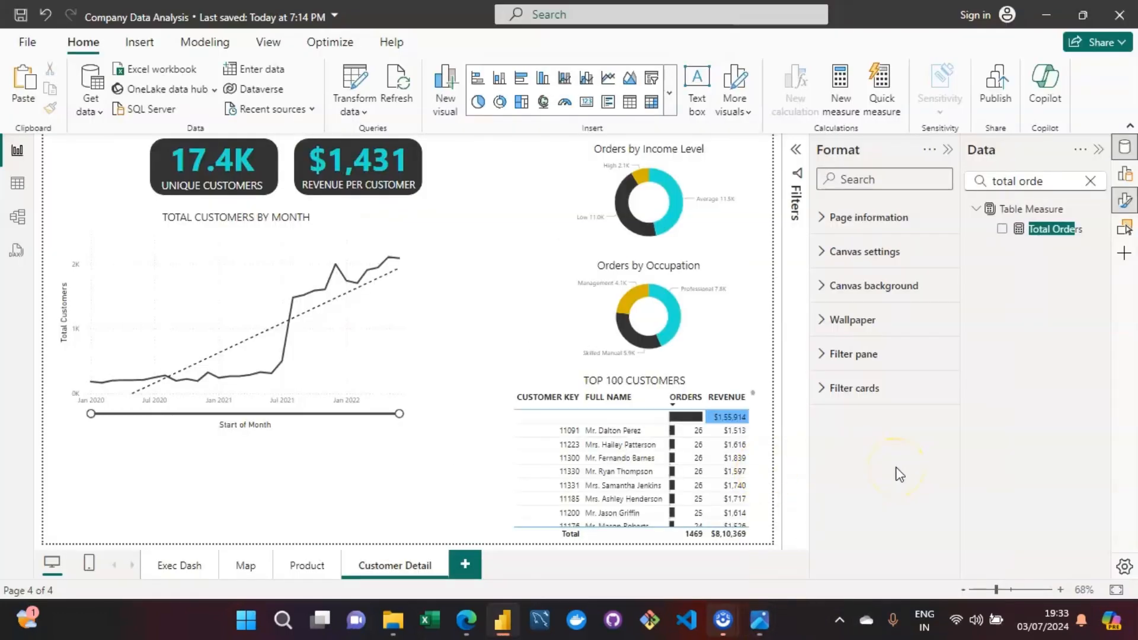